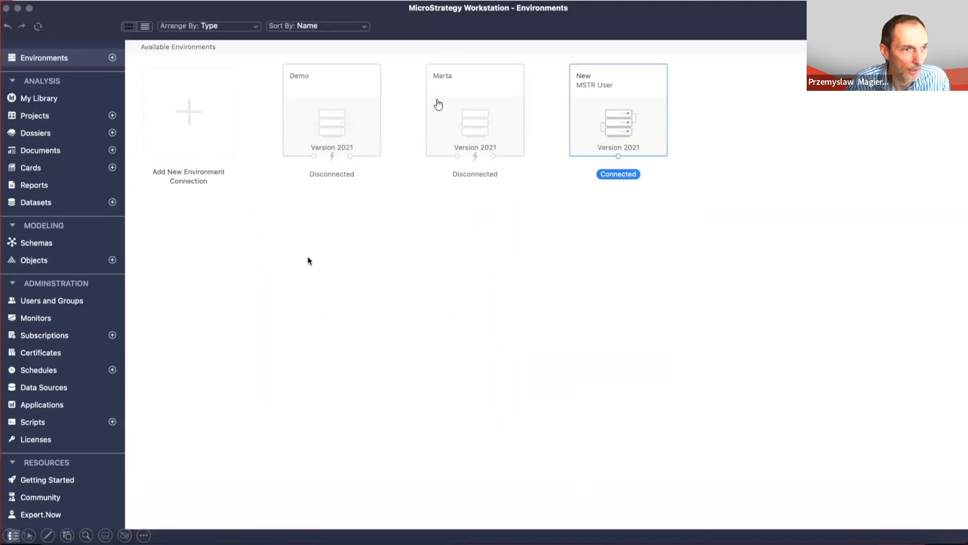
- Import object_mgmt.py as a script and save it into the Public Objects > Scripts folder
click(41, 423)
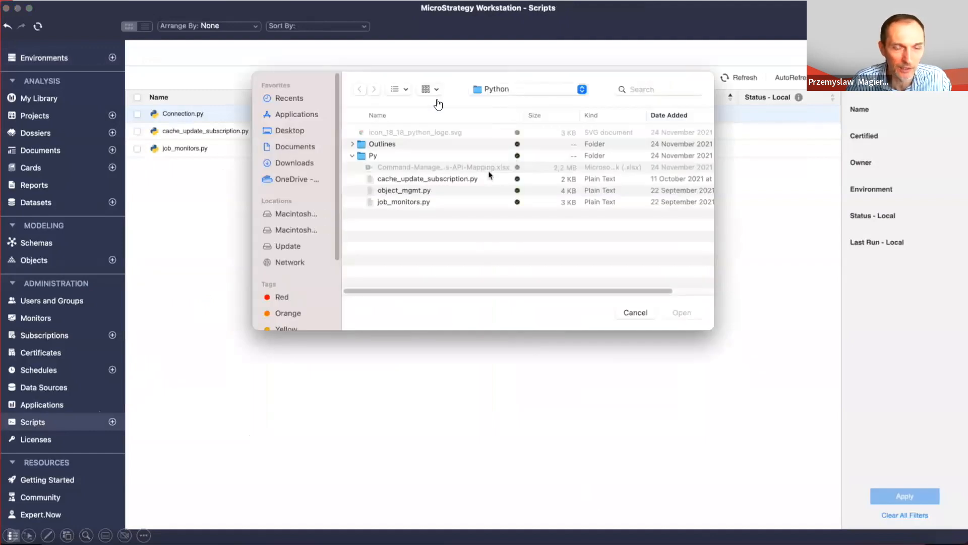
click(443, 192)
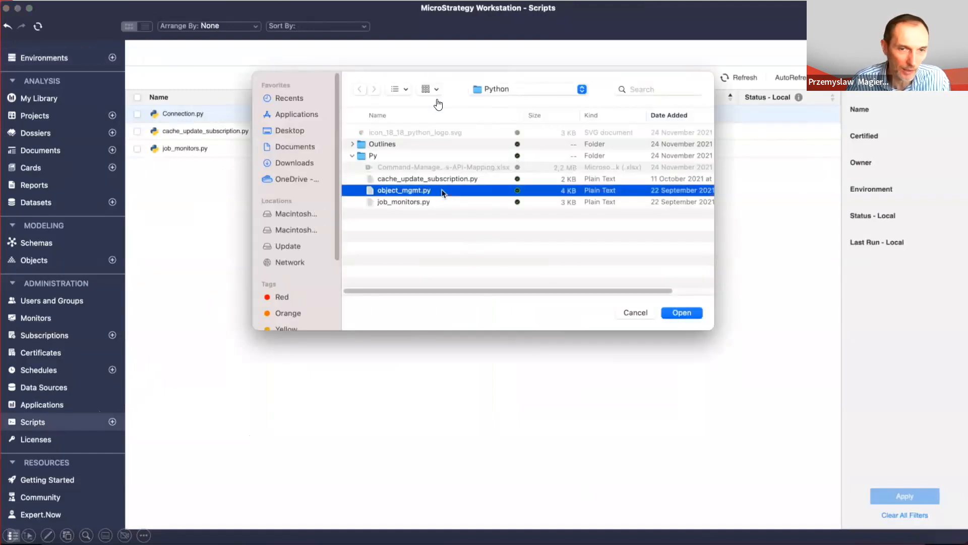
double_click(443, 192)
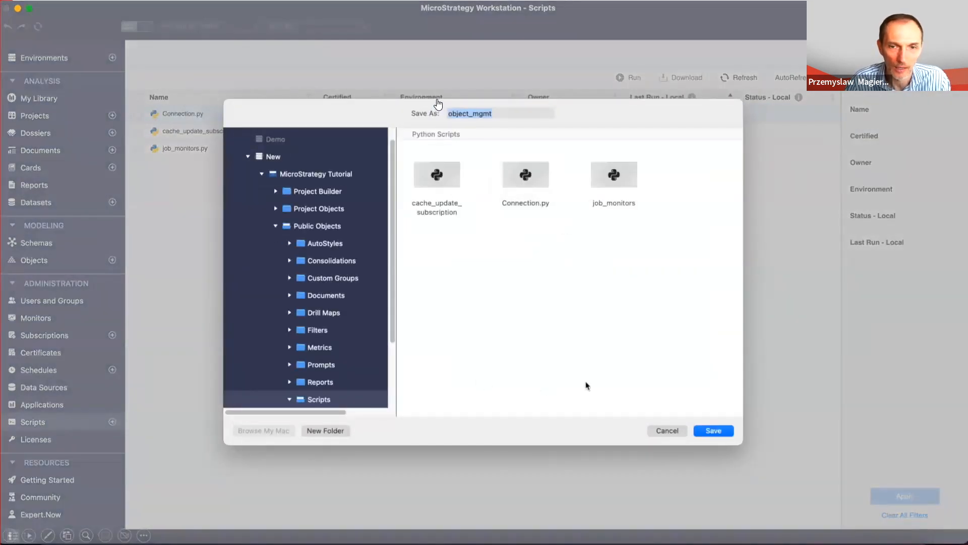
click(712, 433)
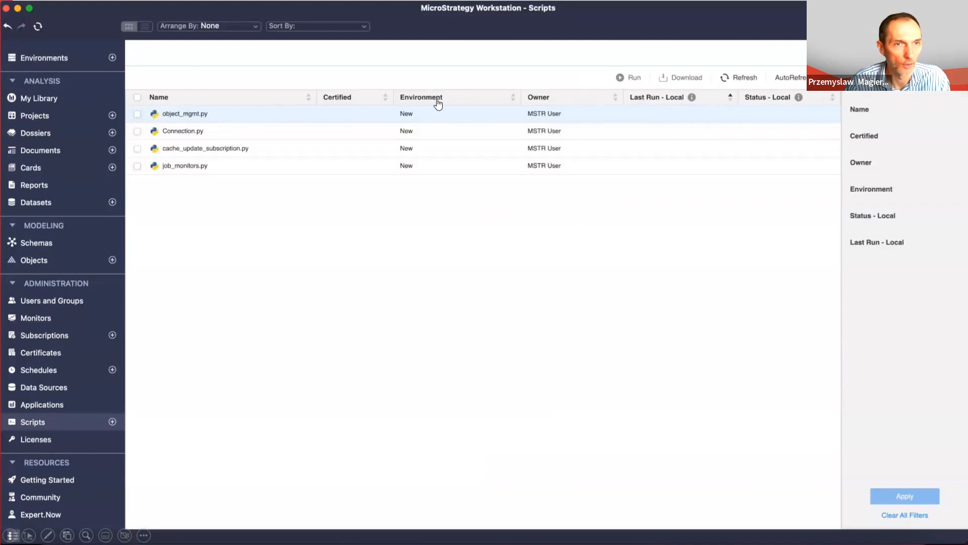
- Create a new blank Python script that runs on the New environment
click(146, 1)
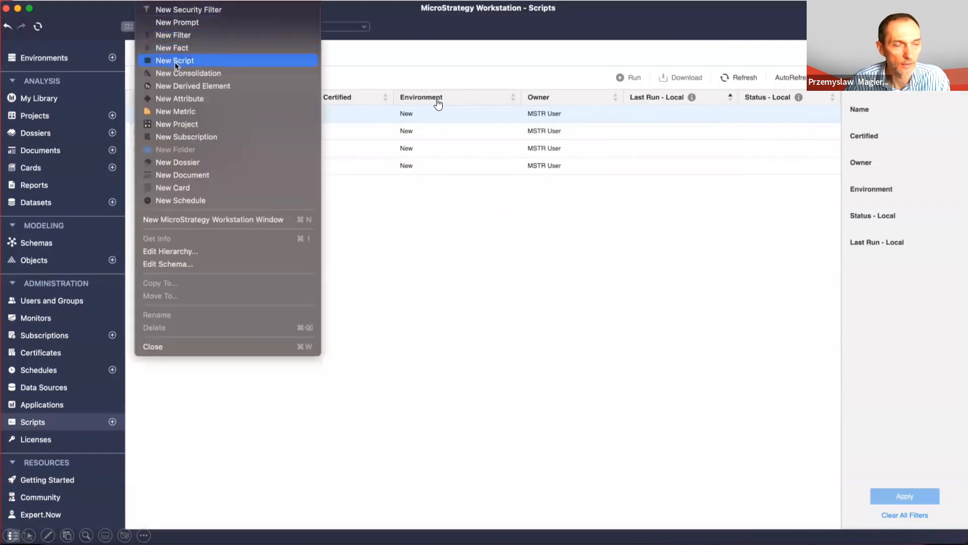
click(377, 237)
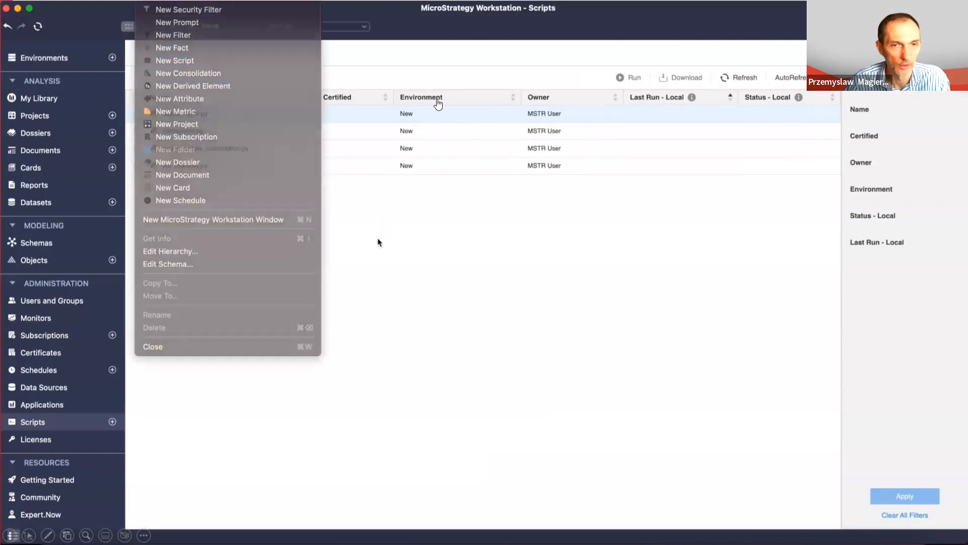
click(113, 422)
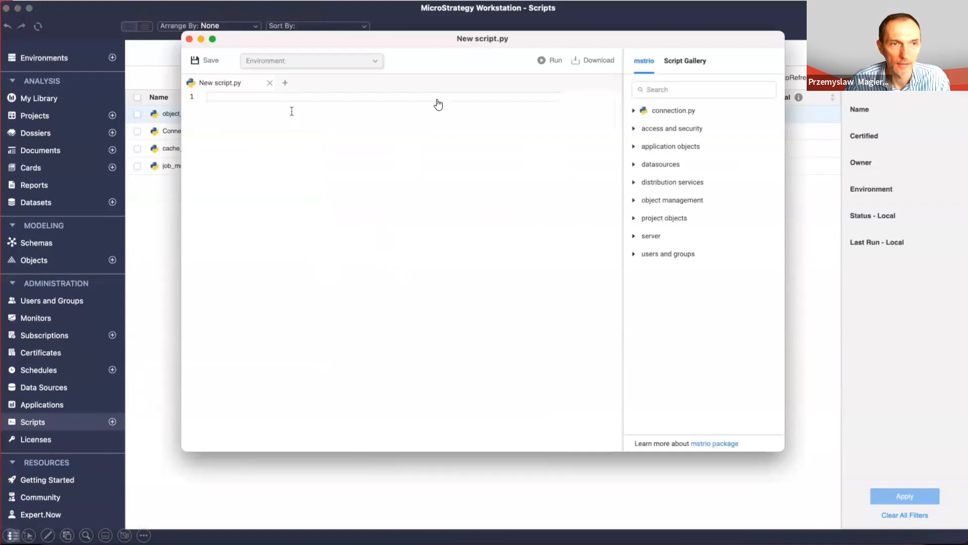
click(284, 65)
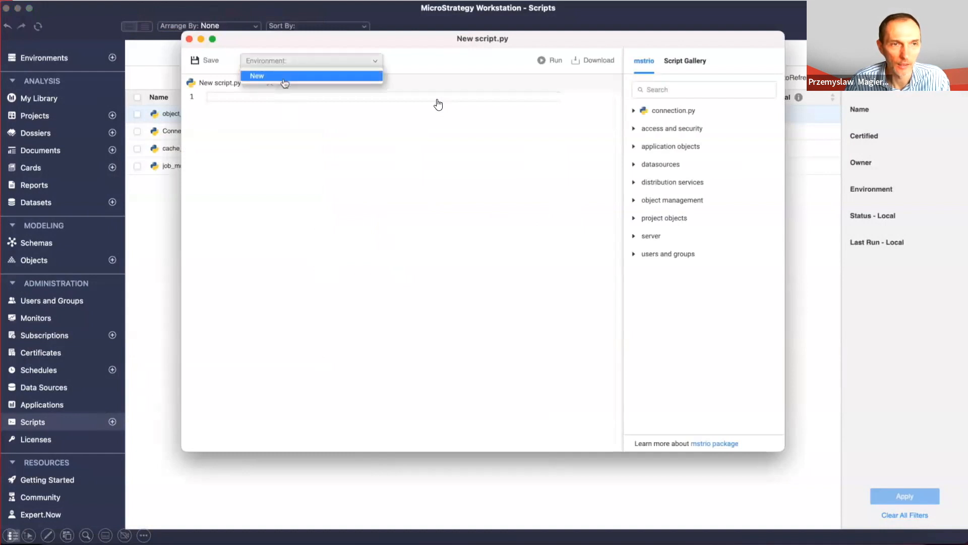
click(285, 77)
- Write conn = get_connection(workstationData, "MicroStrategy Tutorial") as the script's first line
click(322, 98)
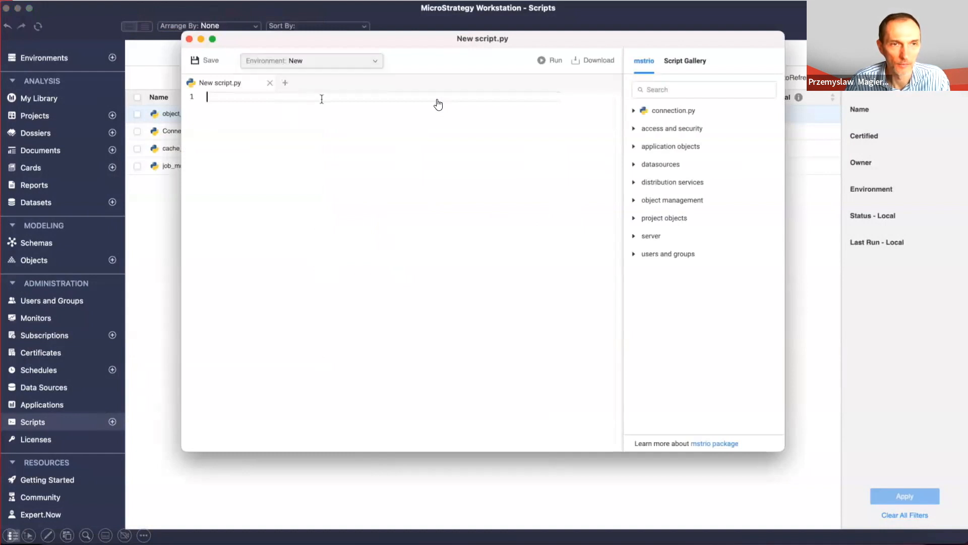
text(co)
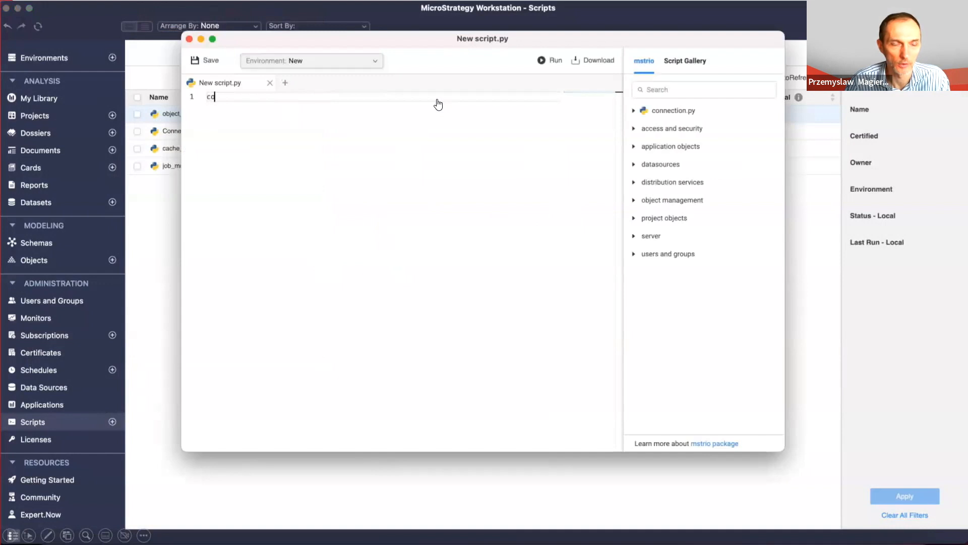
text(nn =)
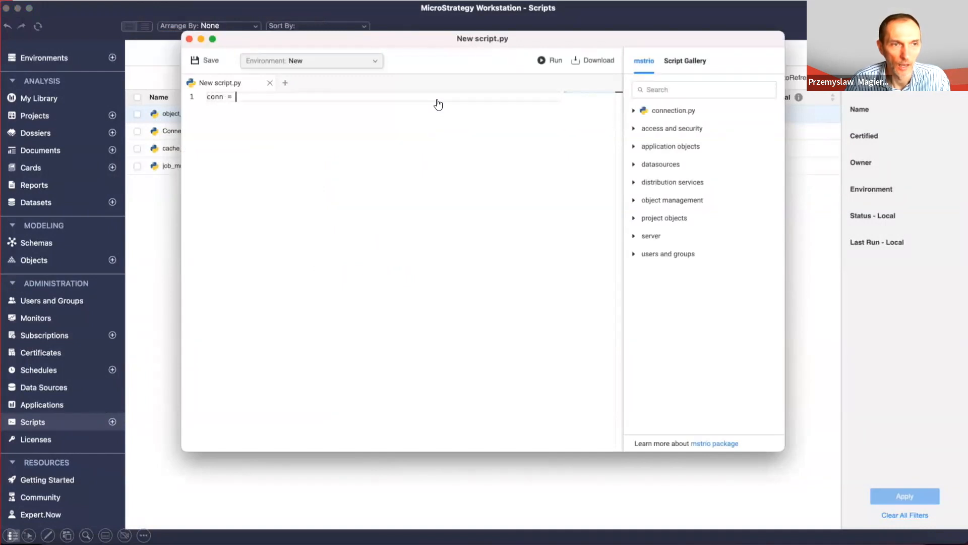
click(634, 112)
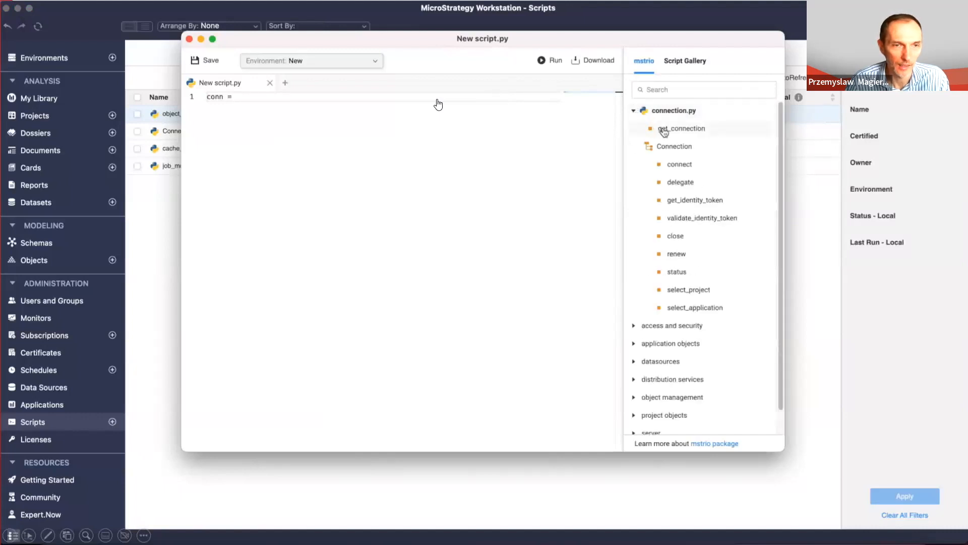
mouse_move(668, 131)
drag(668, 132, 538, 125)
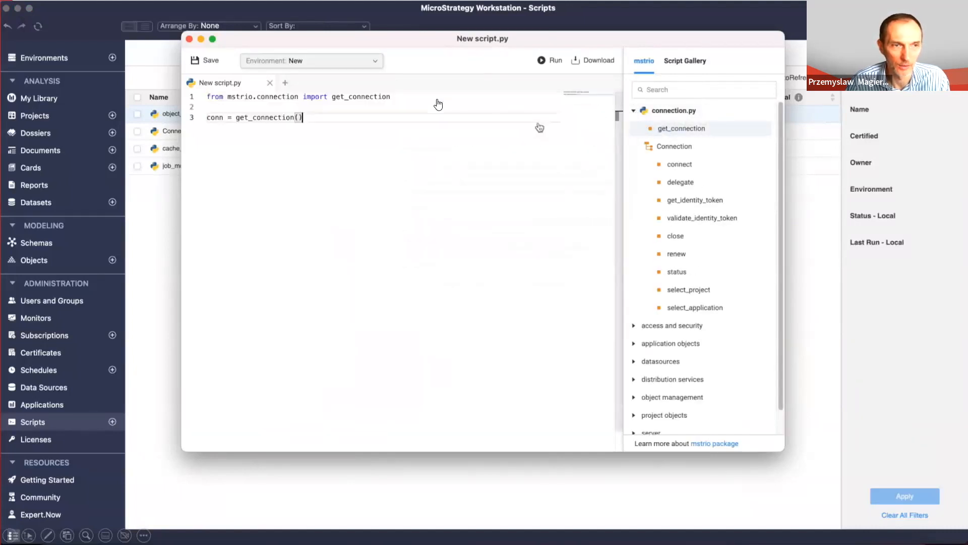
mouse_move(660, 129)
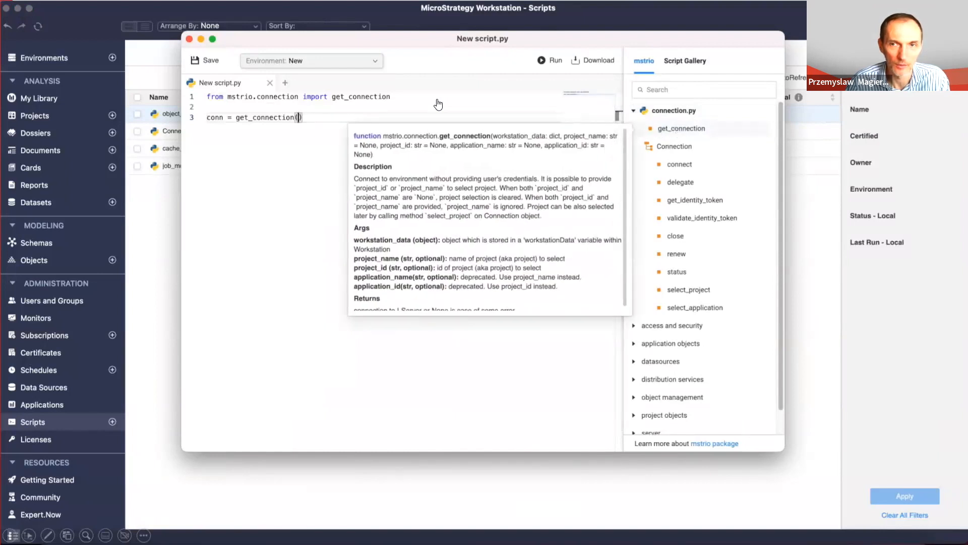
text(workstation)
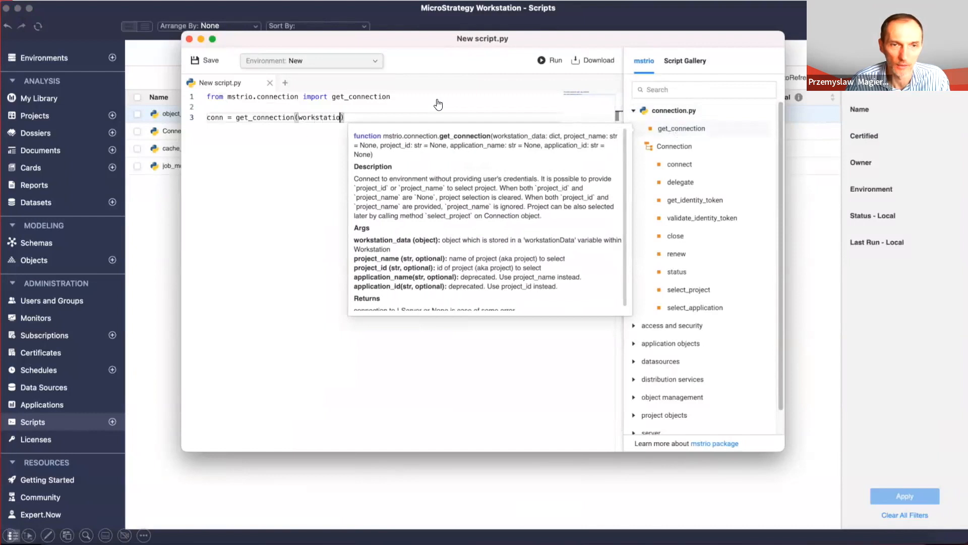
text(Data)
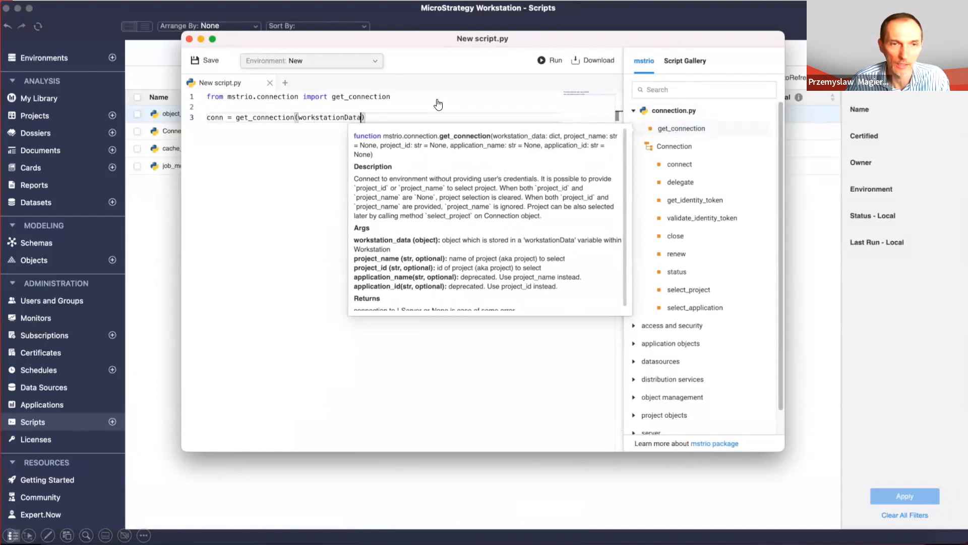
text(, ")
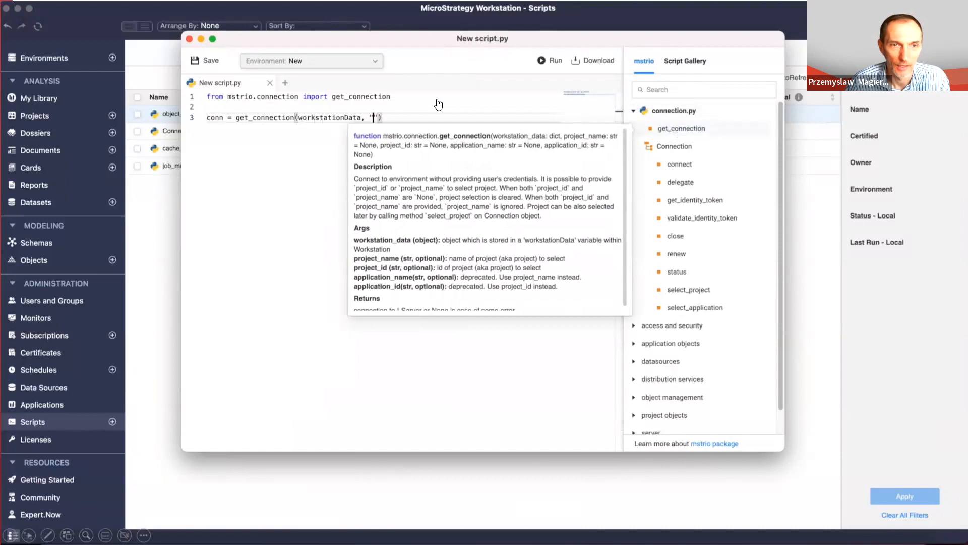
text(MicroS)
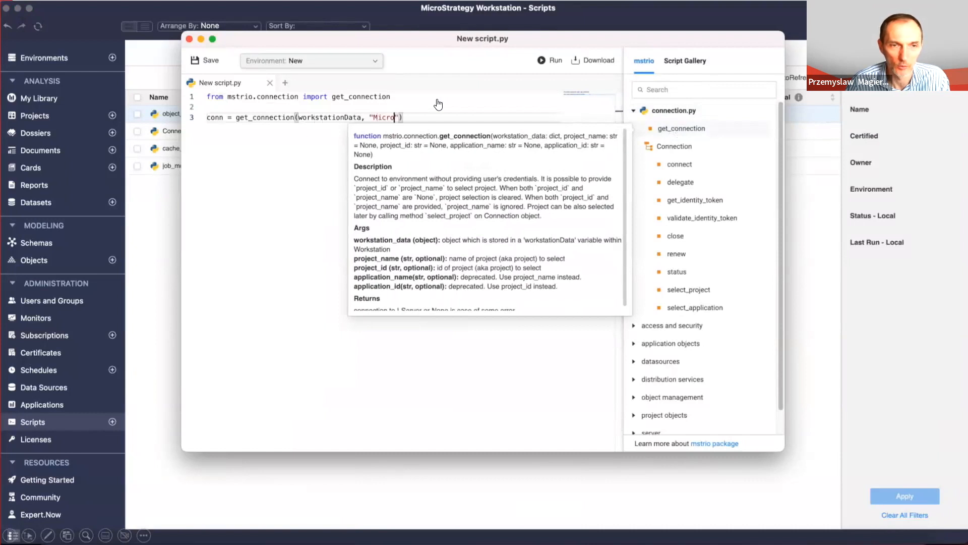
text(trategy)
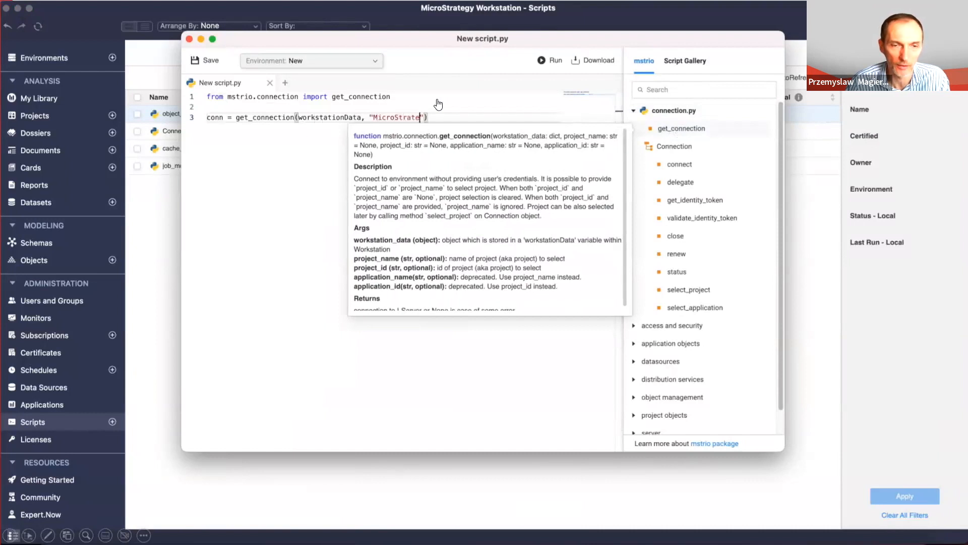
text( Tutori)
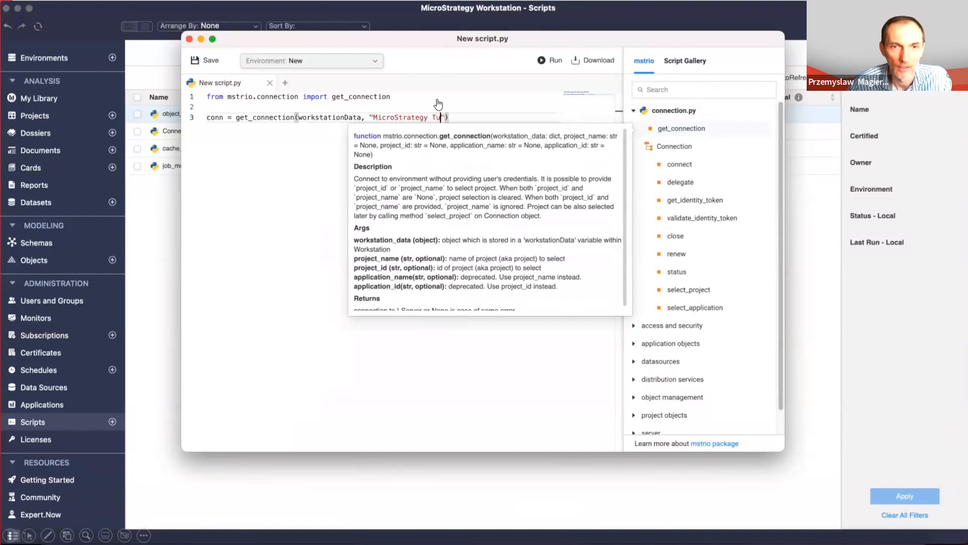
text(al)
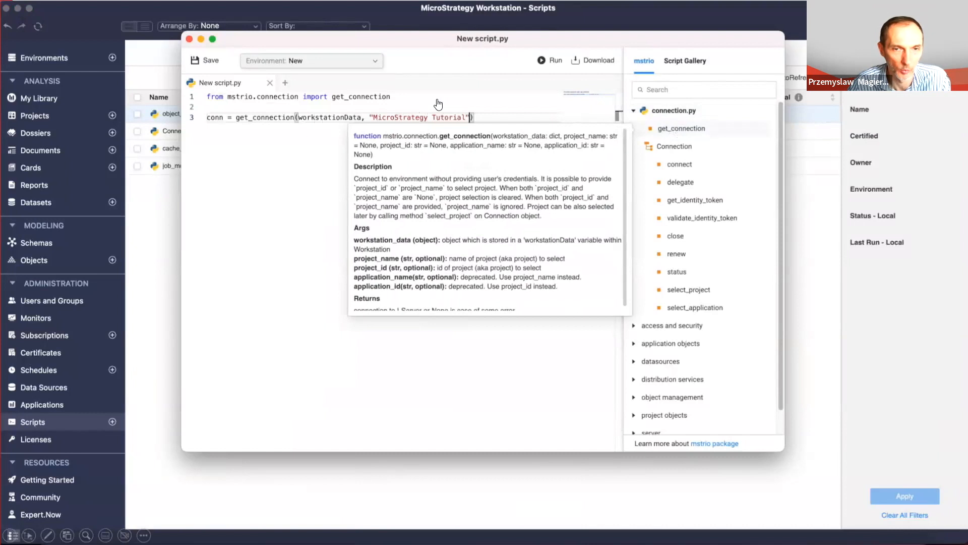
click(555, 105)
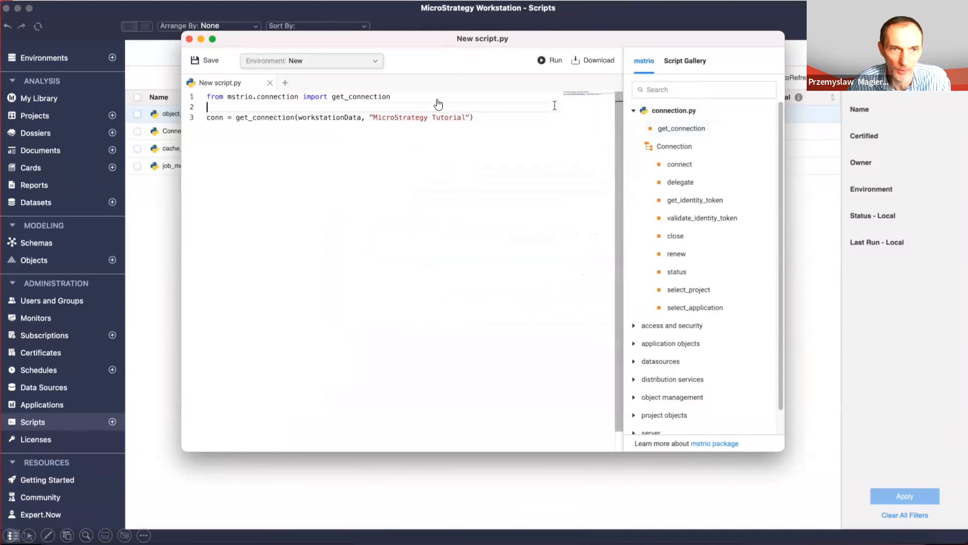
click(513, 118)
key(Return)
key(Return)
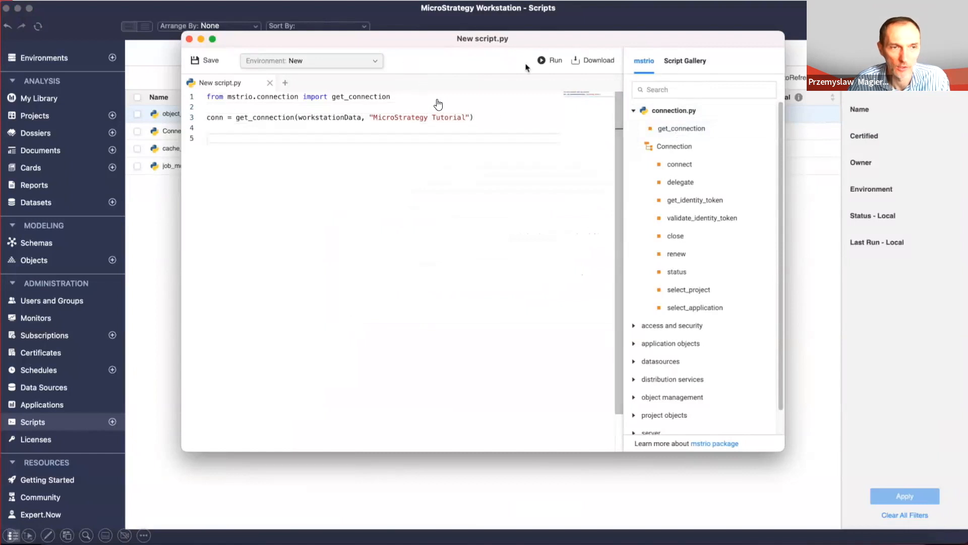
- Copy the list_dossiers line from the user_library.py sample into the new script
click(681, 61)
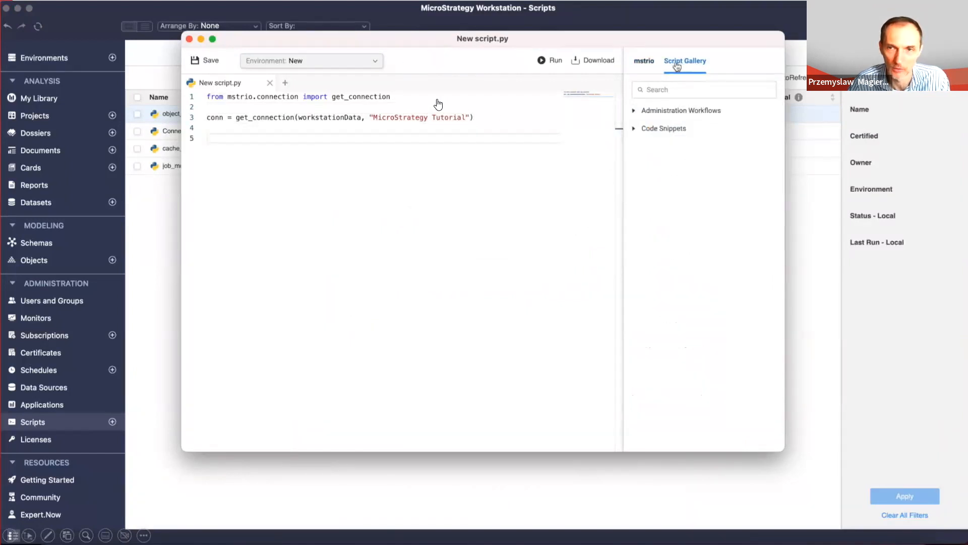
click(636, 132)
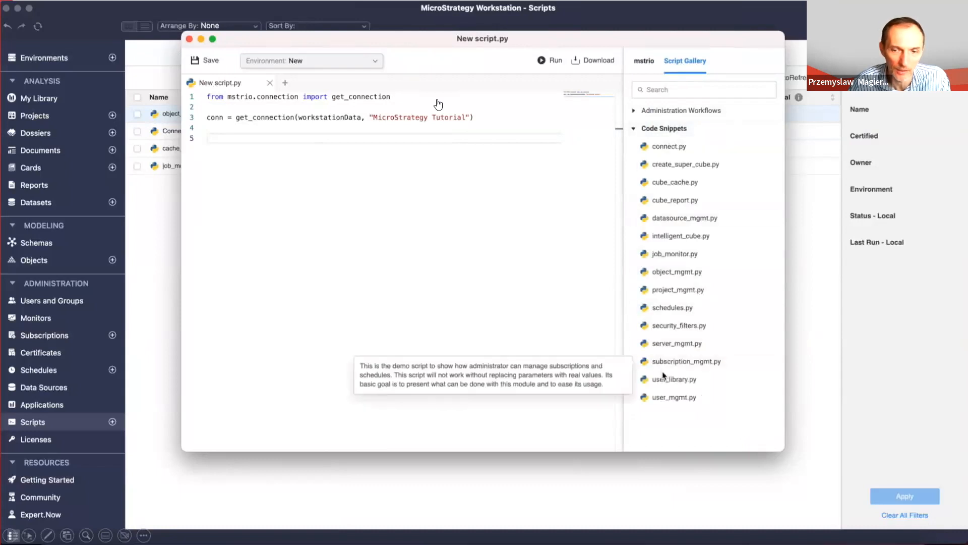
drag(658, 379, 492, 320)
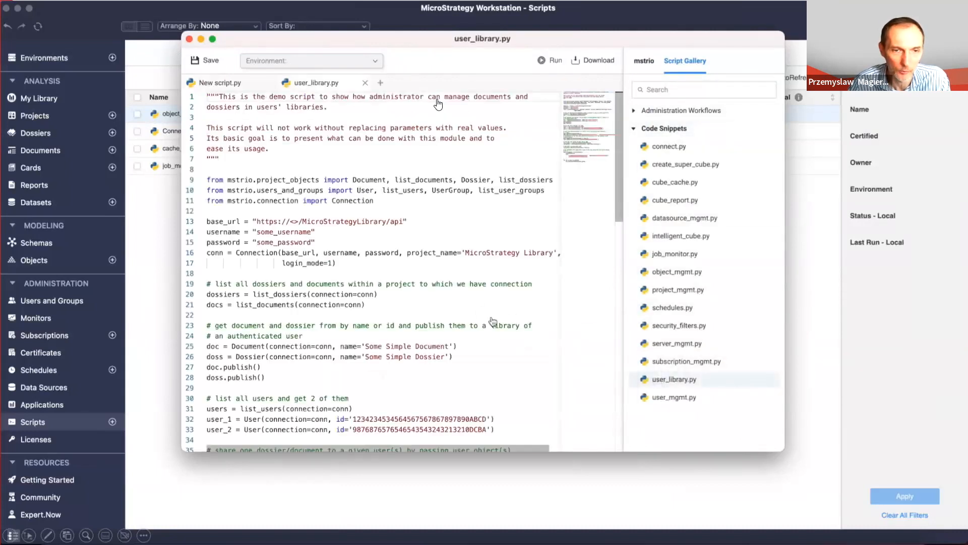
click(370, 295)
drag(338, 298, 205, 298)
key(super+c)
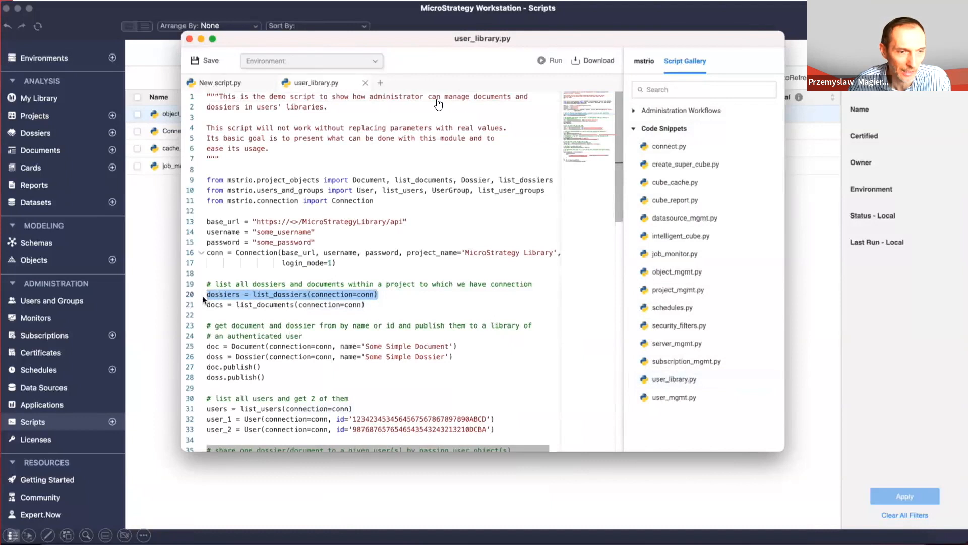
click(233, 85)
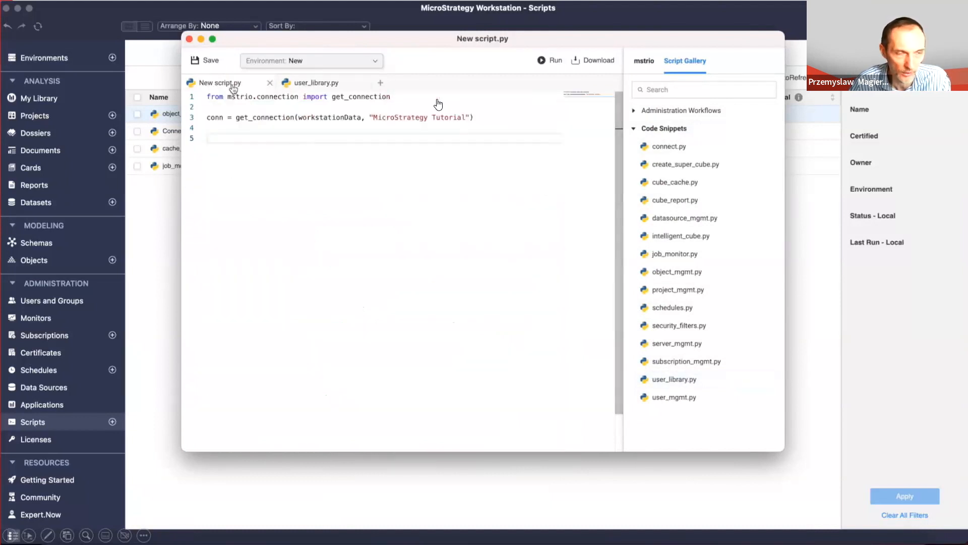
key(super+v)
click(401, 99)
key(Return)
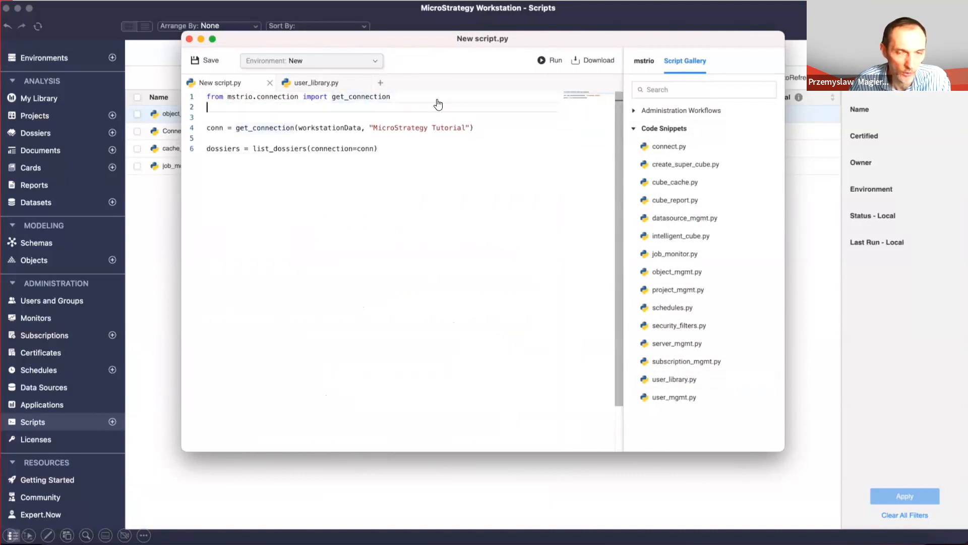
- Paste the Document, list_documents, Dossier, list_dossiers import line onto line 2
click(346, 86)
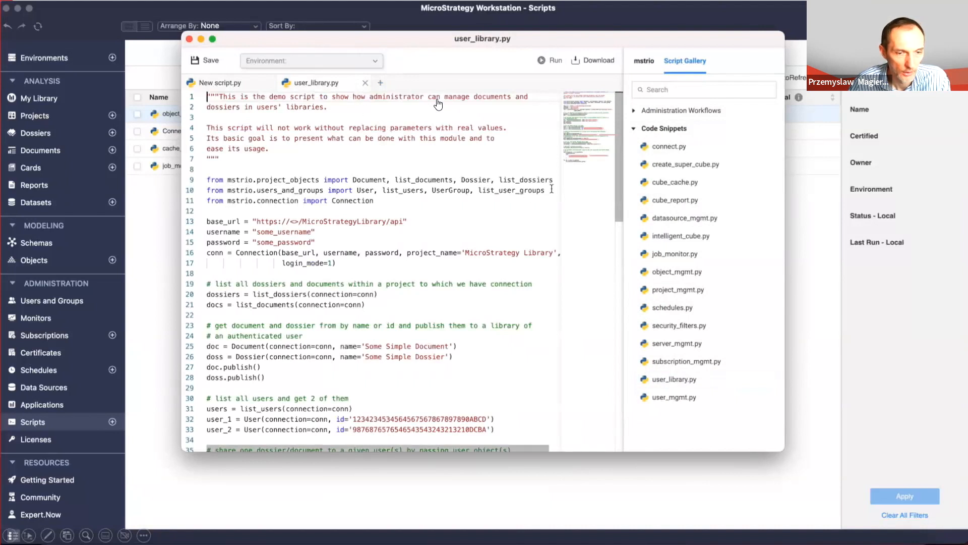
drag(554, 179, 184, 181)
key(super+c)
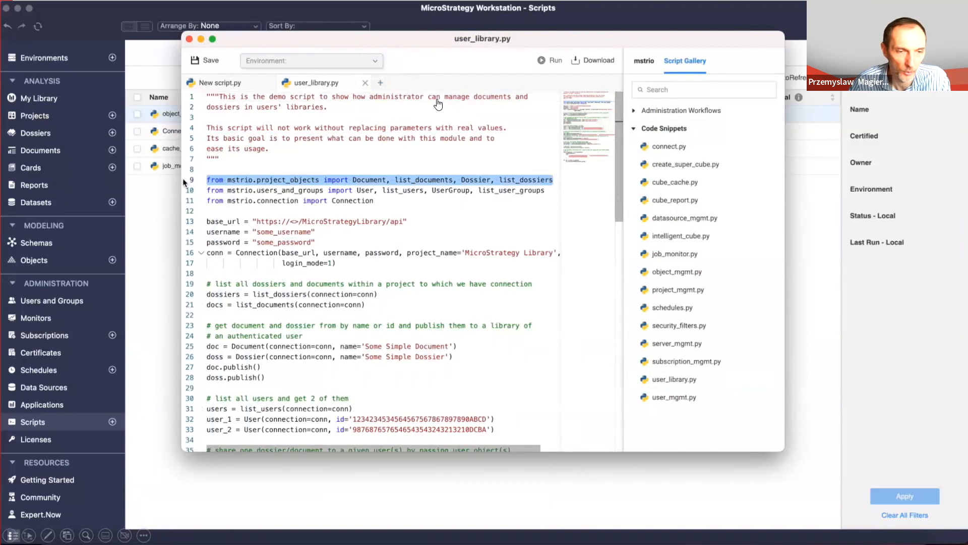
click(214, 85)
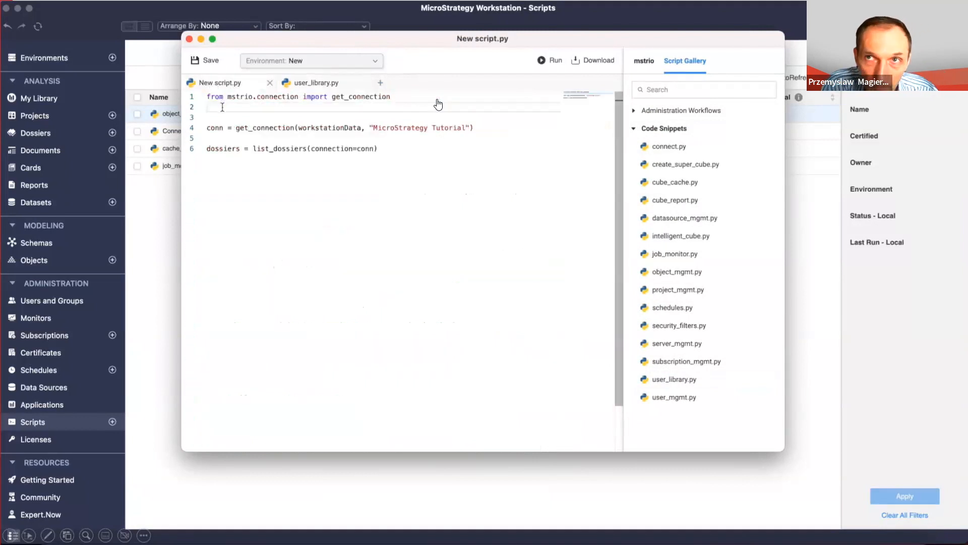
key(super+v)
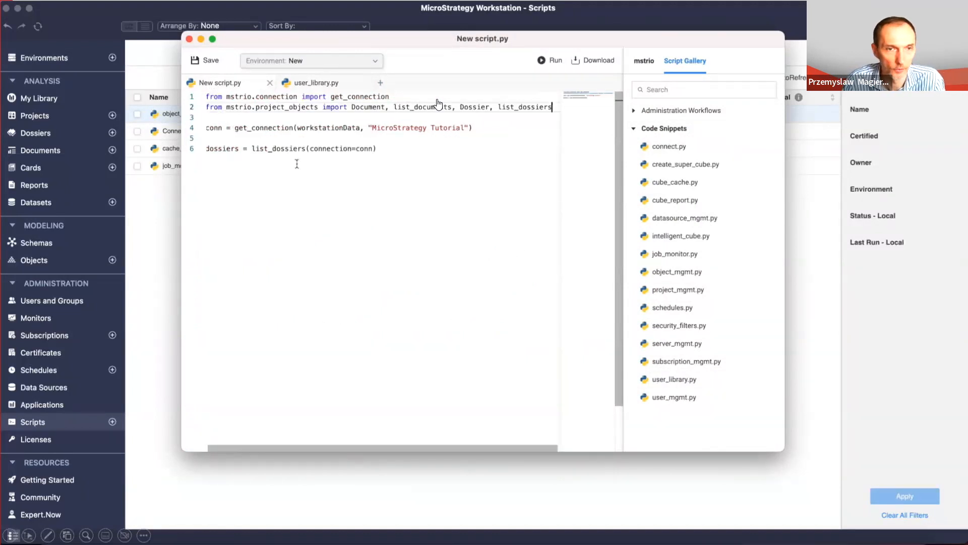
- Add print(dossiers) below the dossiers line using autocomplete
click(386, 150)
key(Return)
text(pr)
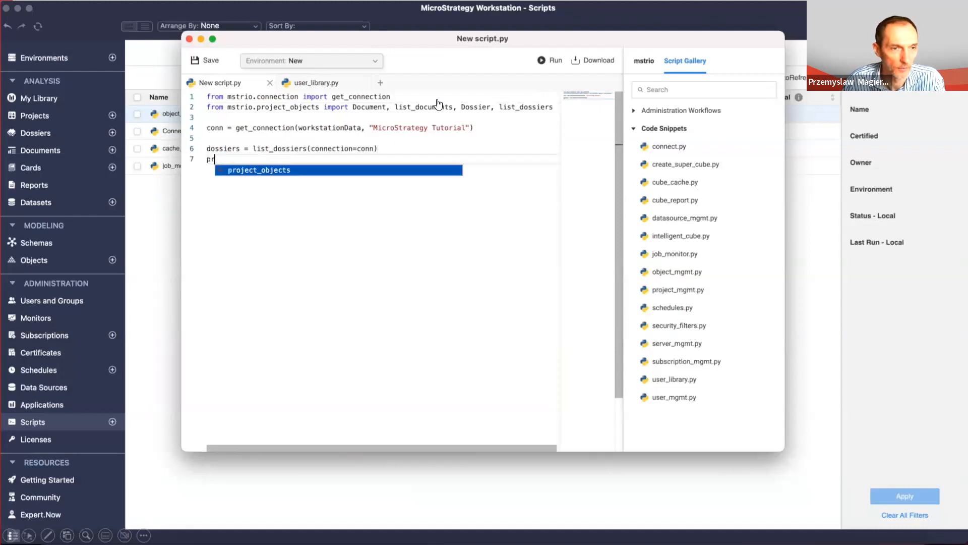
text(int()
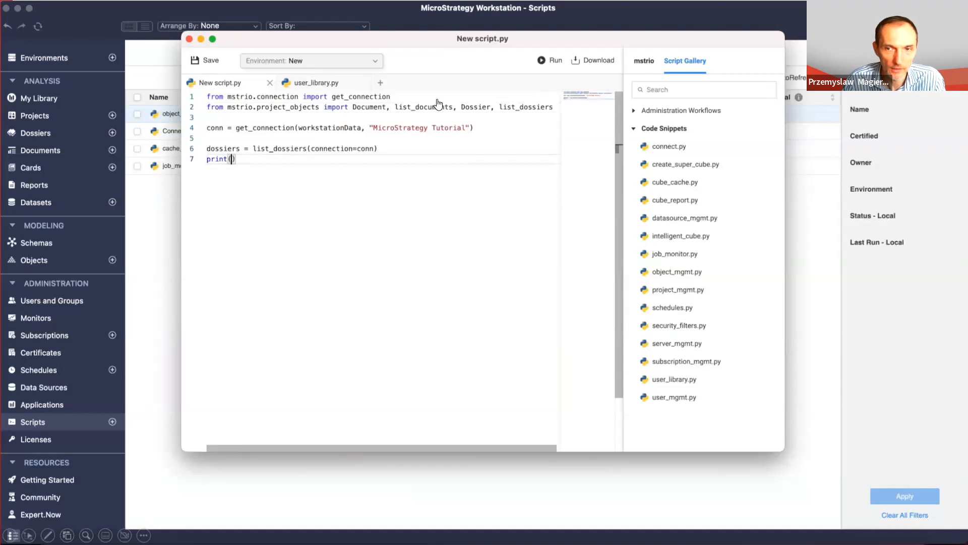
text(doss)
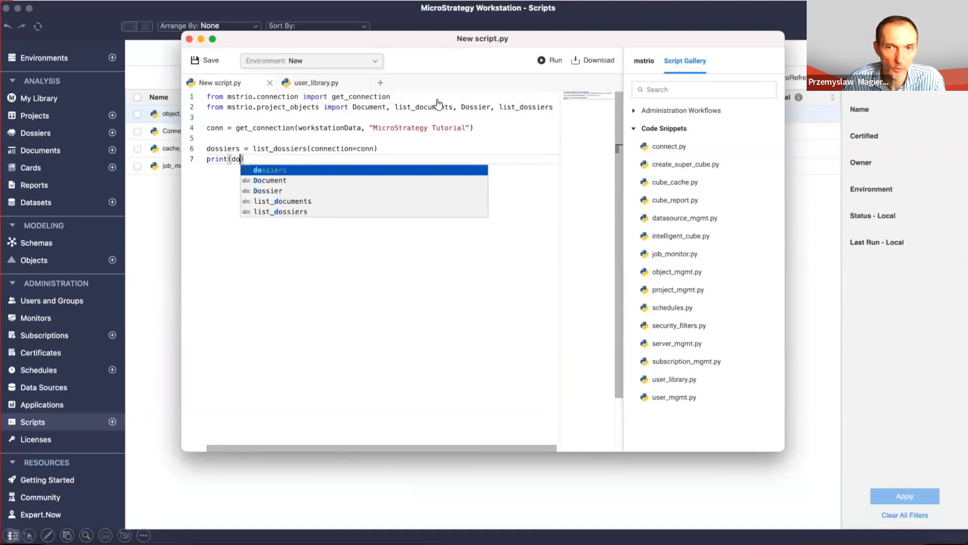
key(Return)
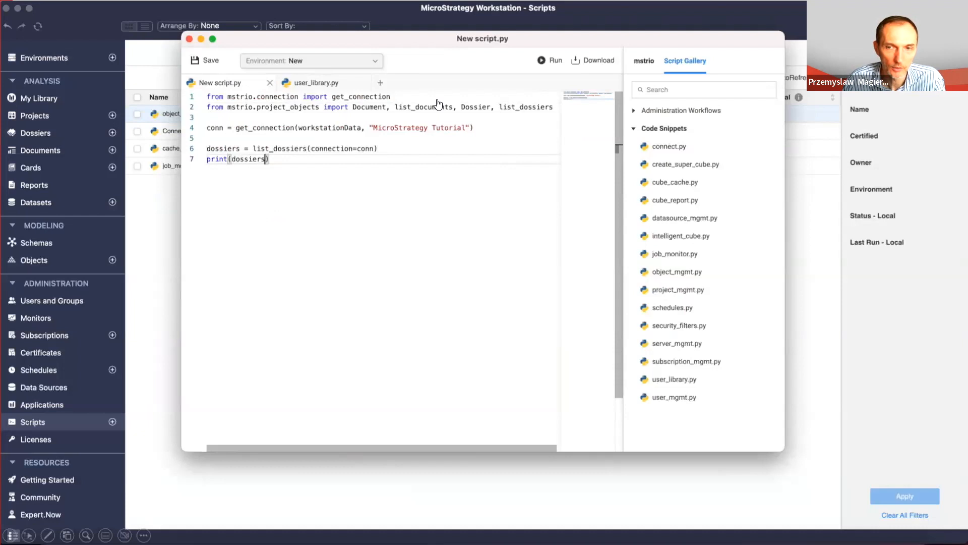
- Run the script to list the Tutorial dossiers, then save it as 'list My Dosssiers'
click(554, 61)
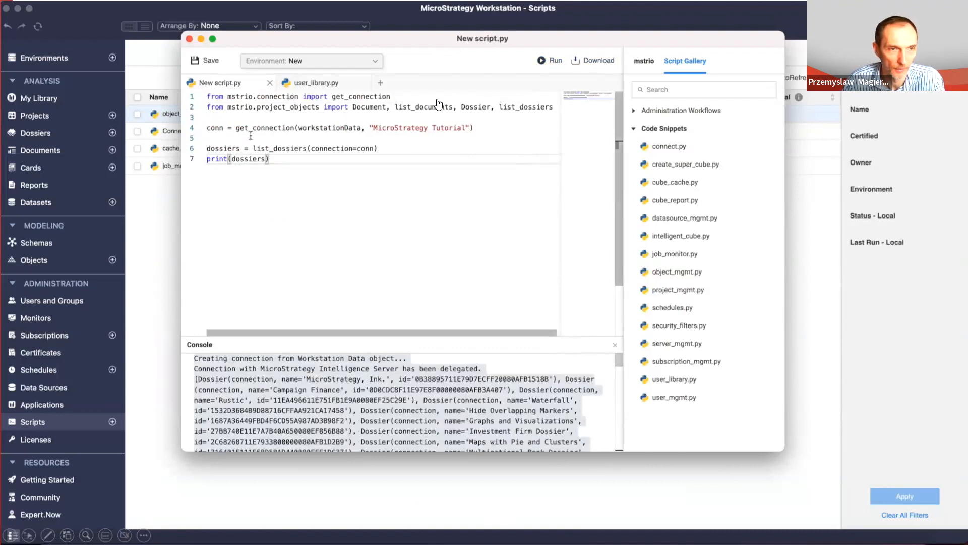
click(211, 64)
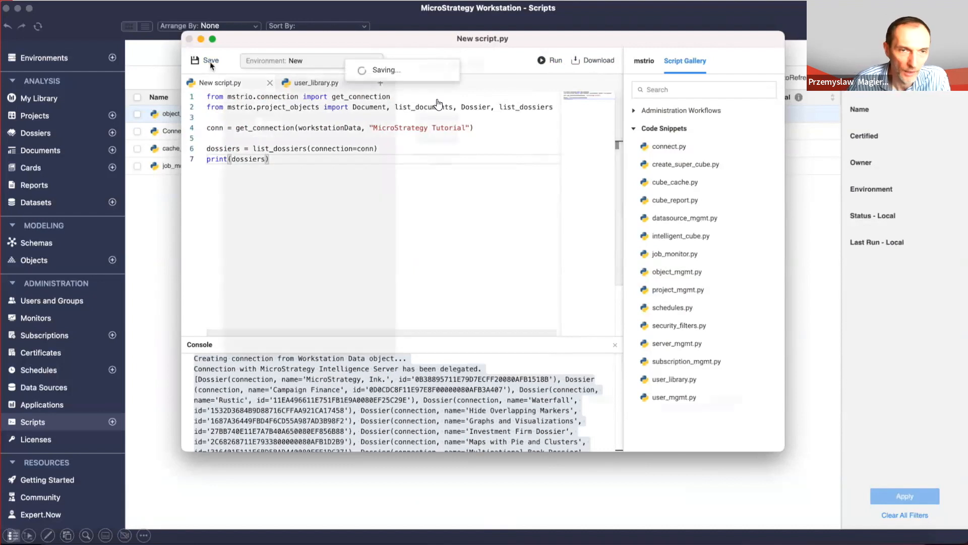
text(list)
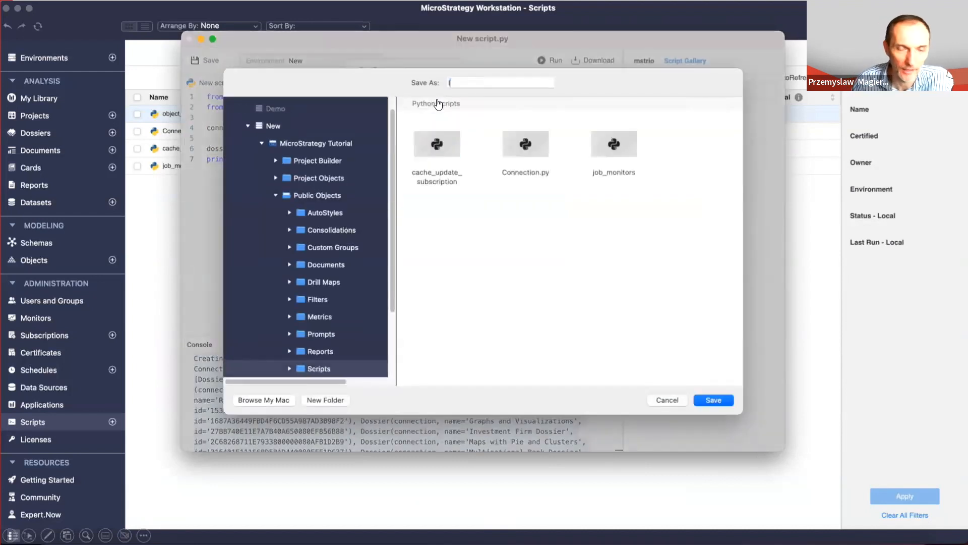
text( M)
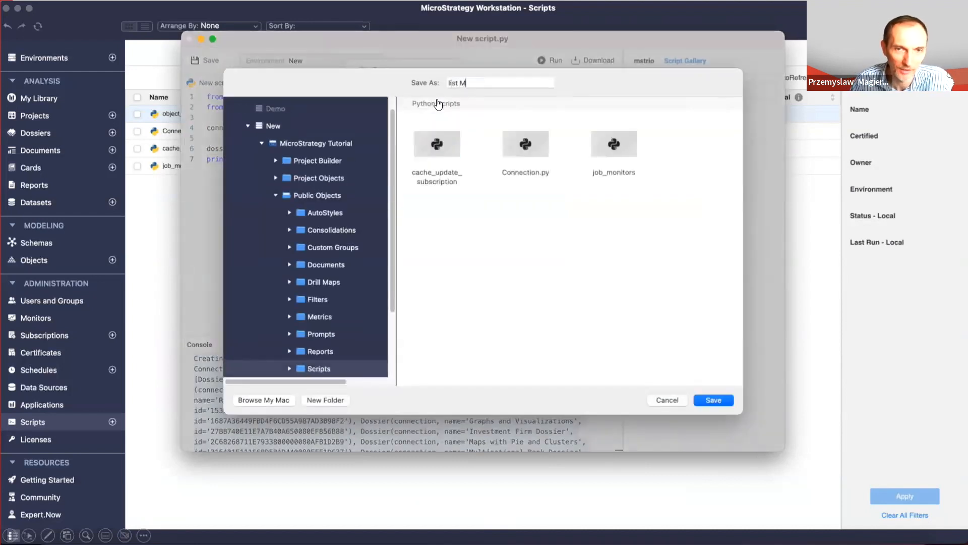
text(y Doss)
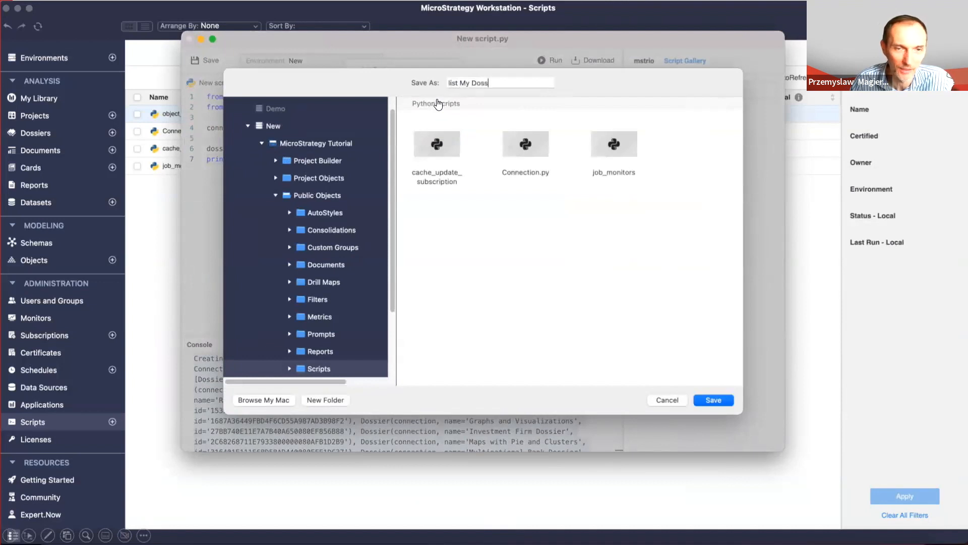
text(siers)
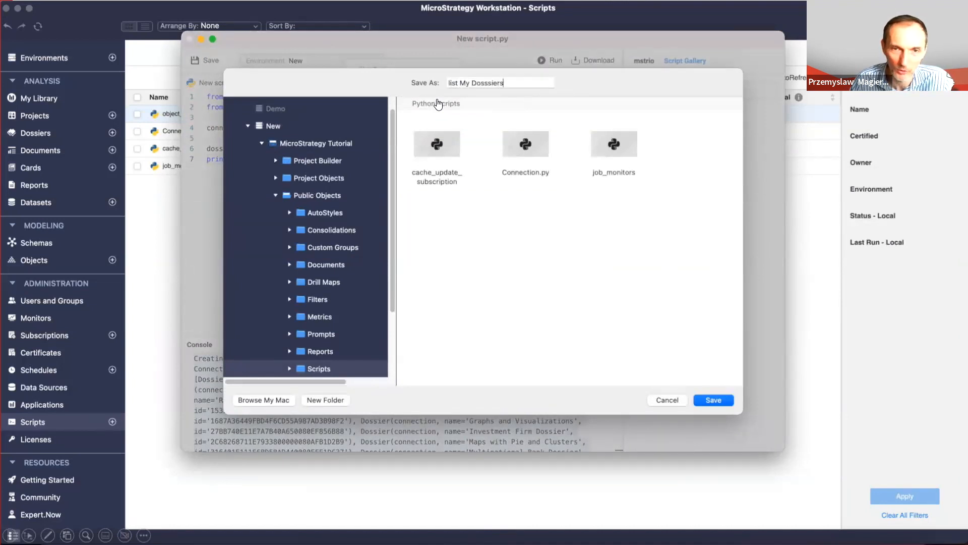
key(Return)
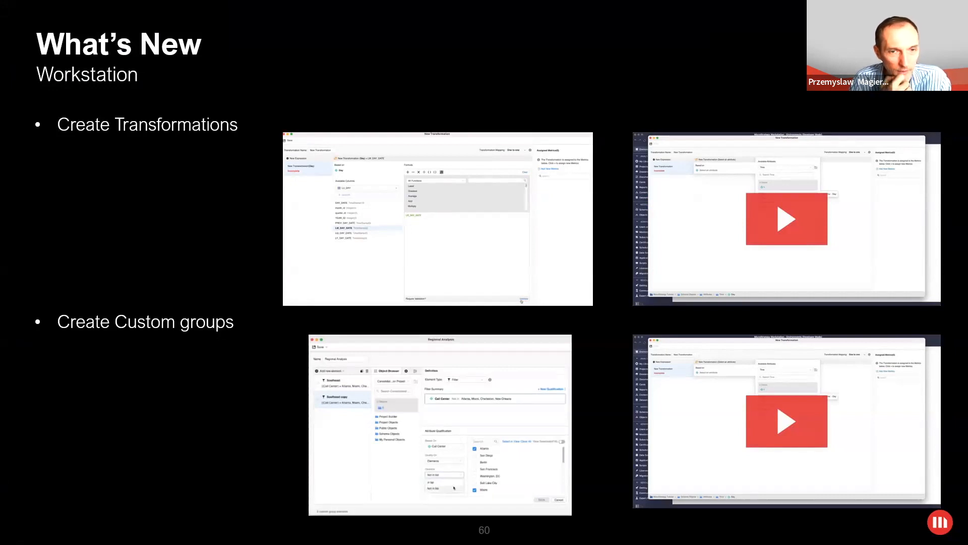
click(782, 216)
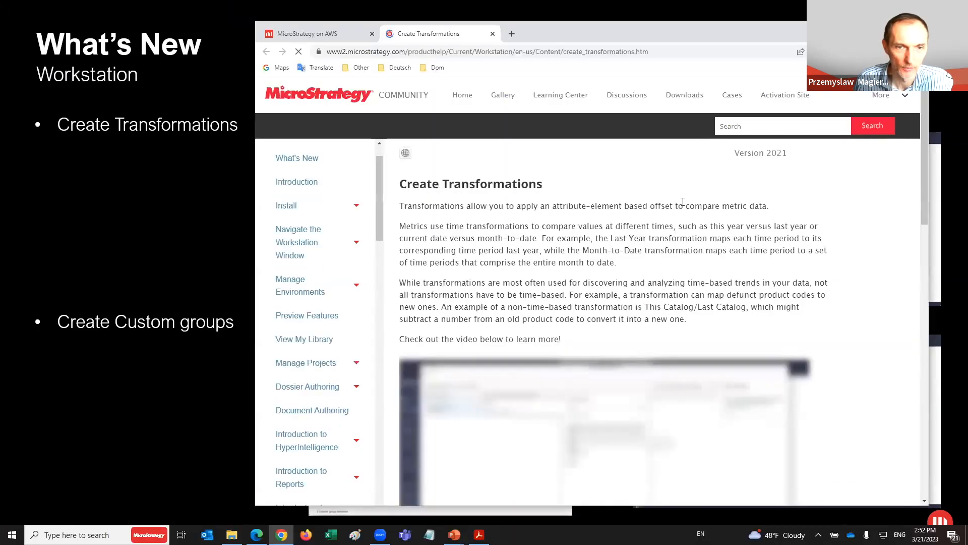
scroll(544, 229, down, 3)
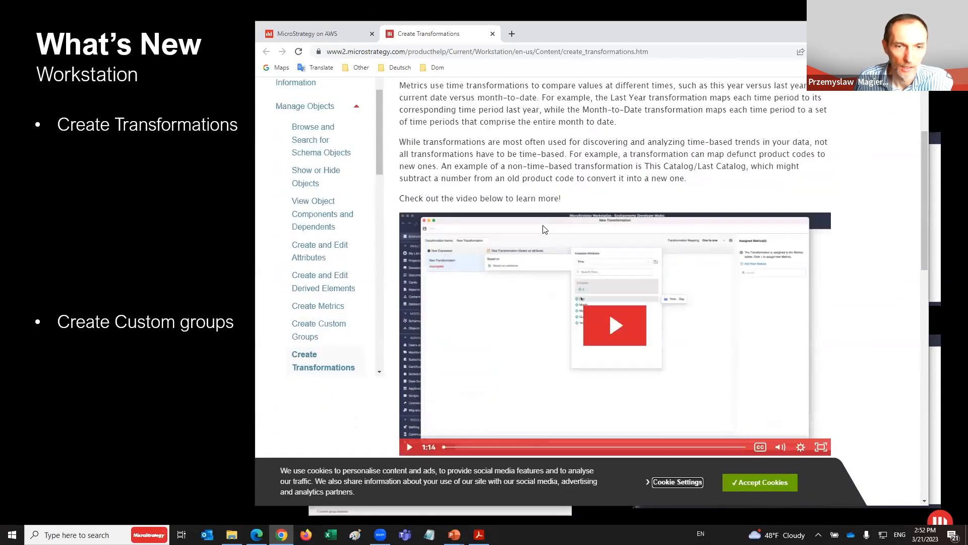
scroll(455, 175, up, 3)
scroll(424, 253, down, 5)
click(610, 218)
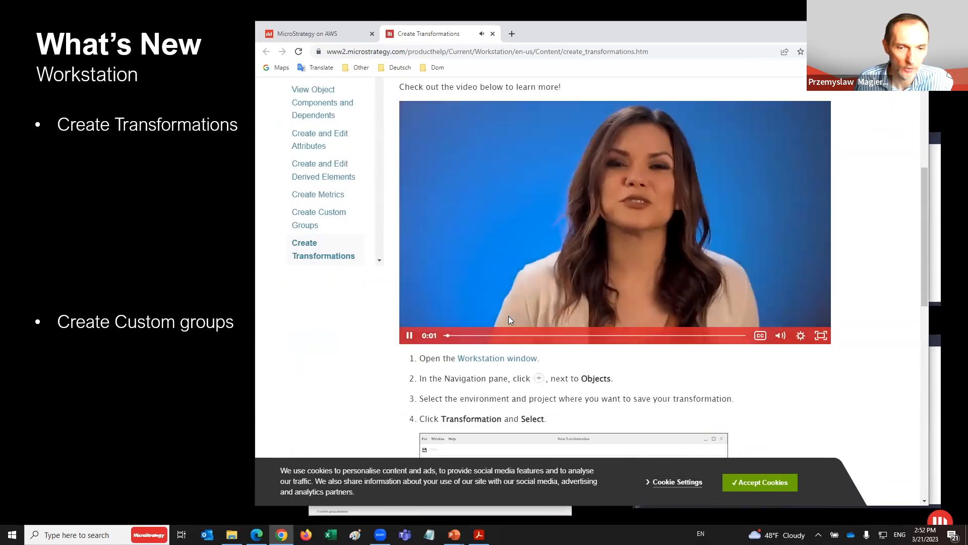
click(564, 335)
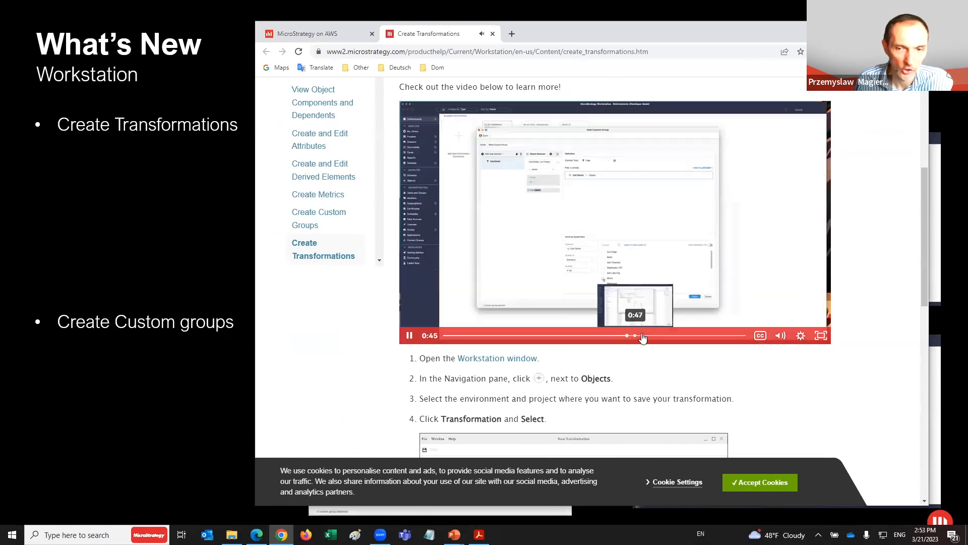
click(685, 337)
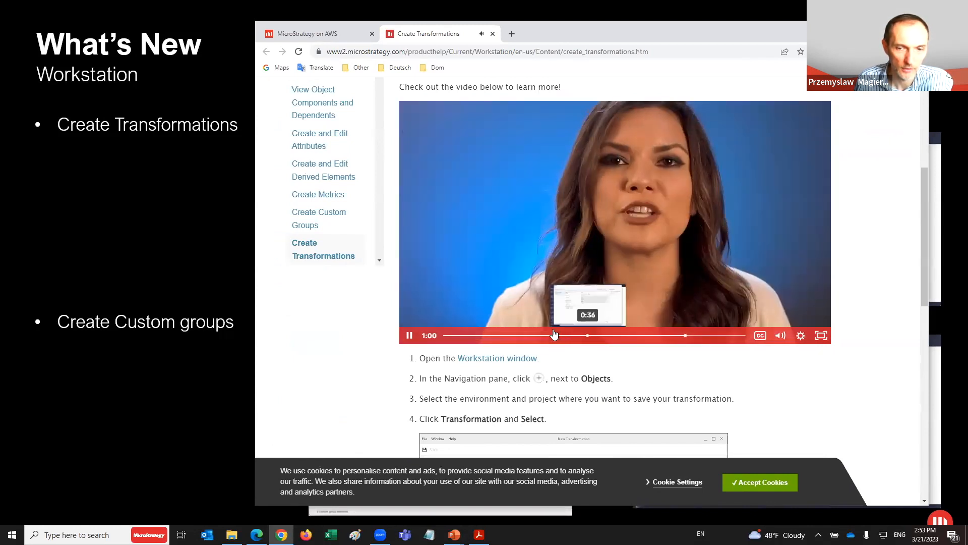
click(551, 335)
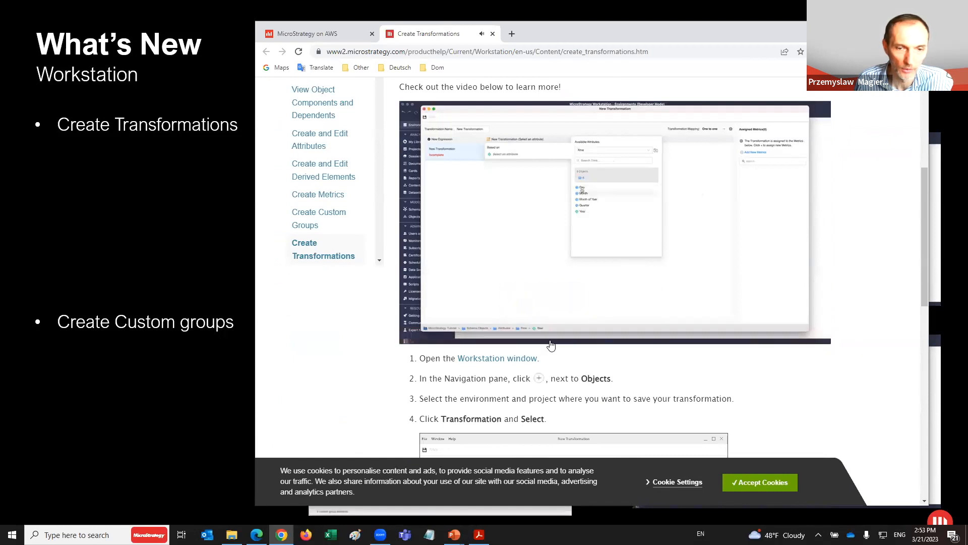
click(439, 327)
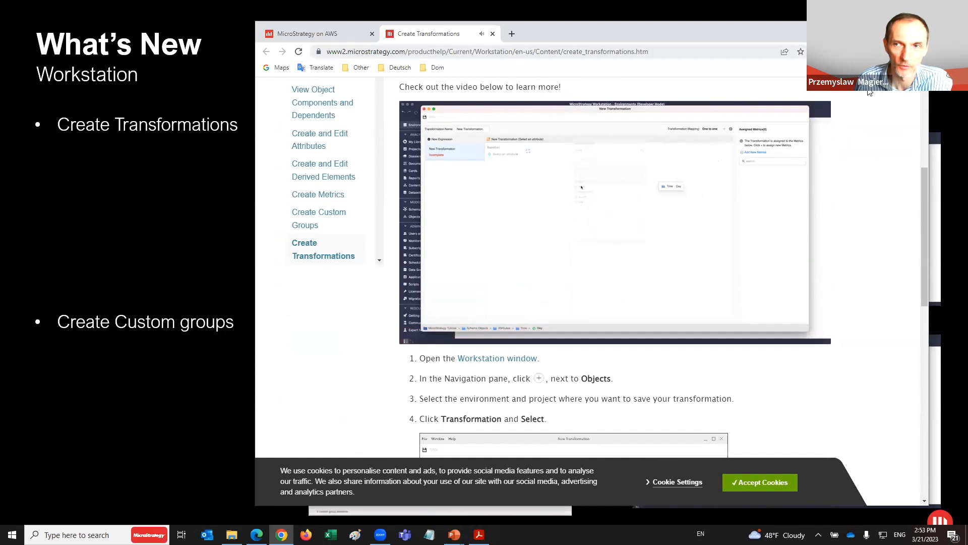
key(alt+Tab)
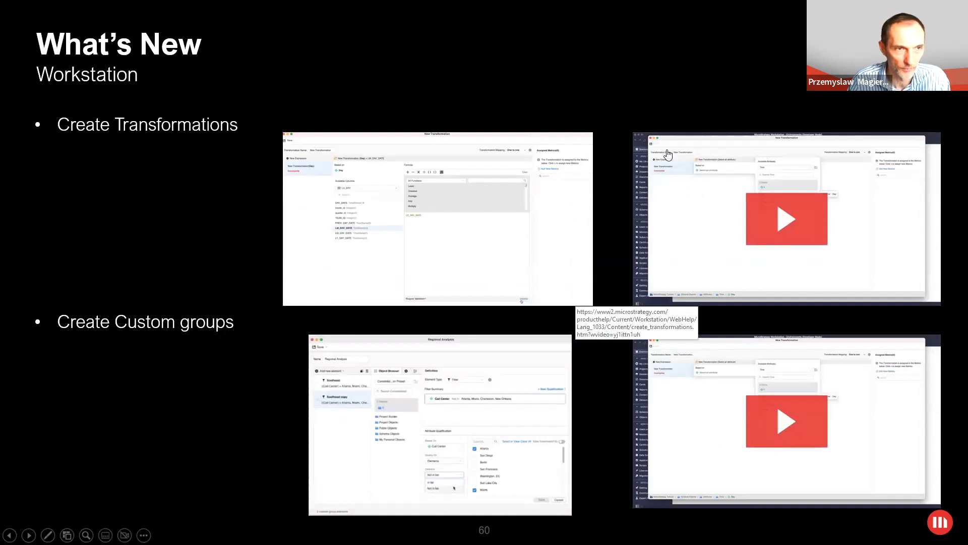
- Advance the slideshow through slides 61 and 62
key(Right)
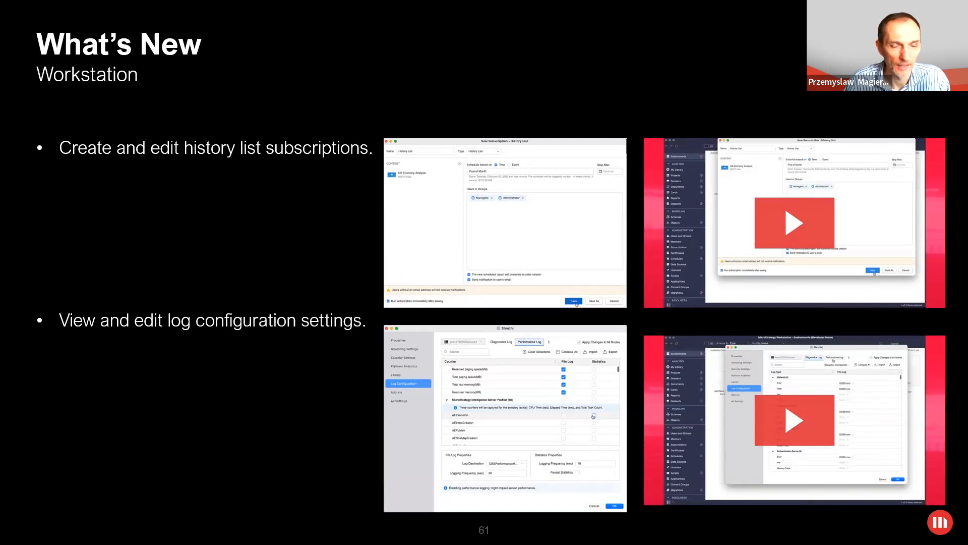
key(Right)
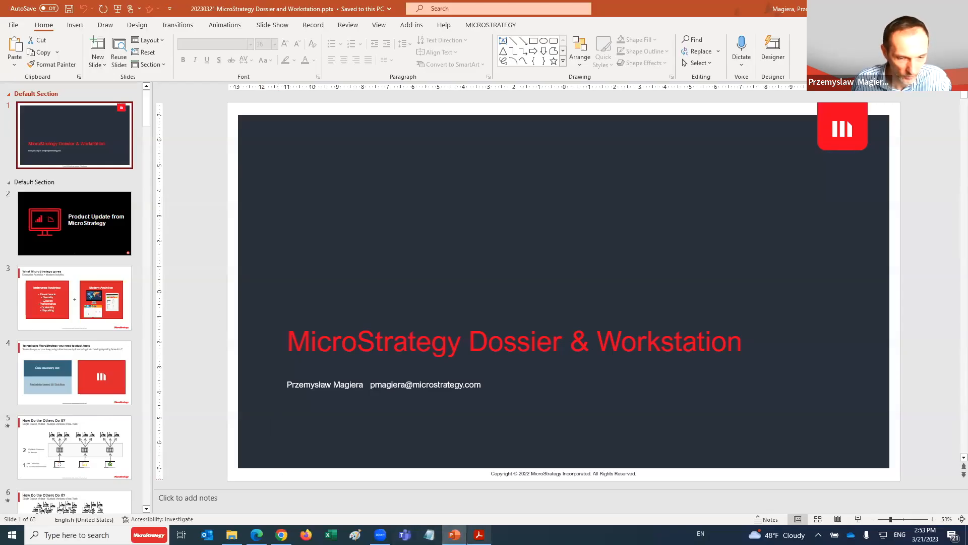
- Launch MicroStrategy Workstation from a 'wor' search, maximize it, and open the Webinar Schemas list
mouse_move(281, 536)
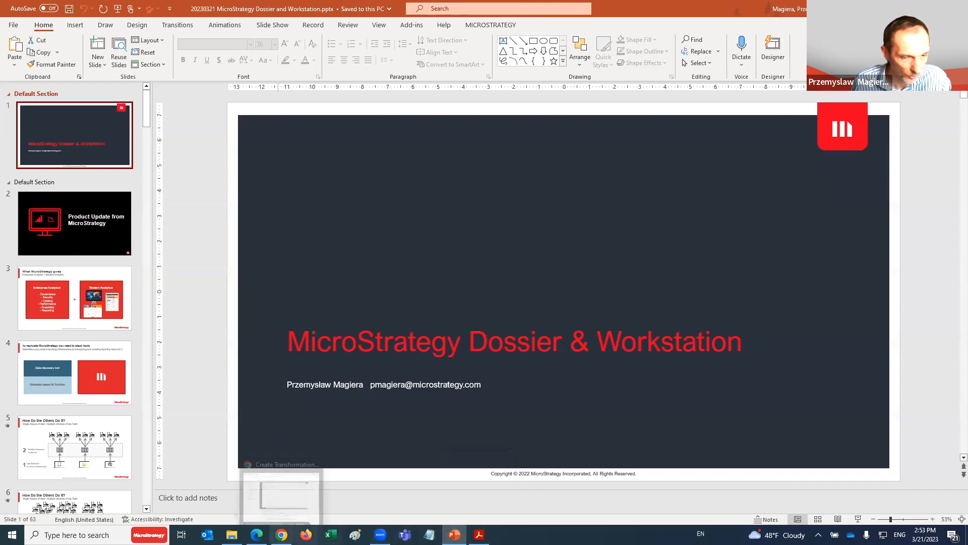
click(76, 534)
text(wor)
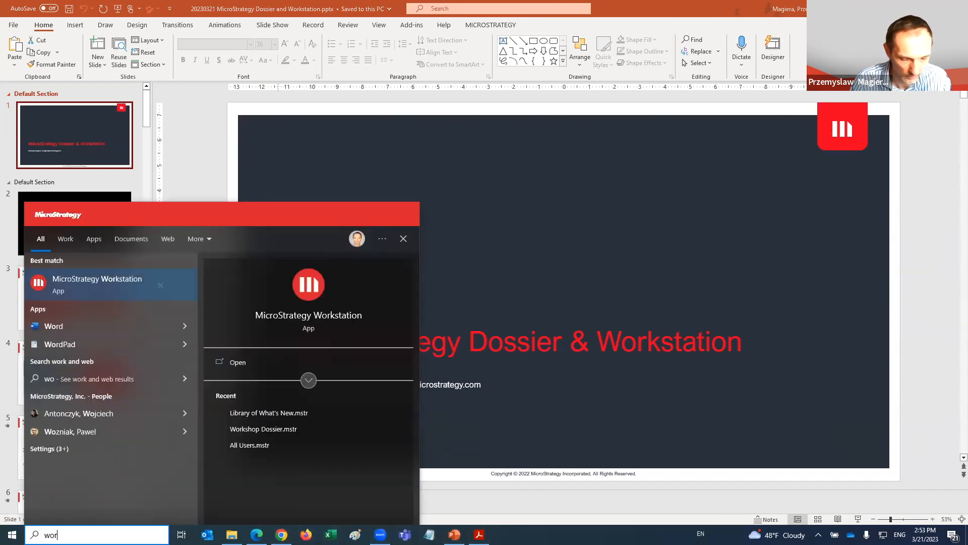
click(93, 291)
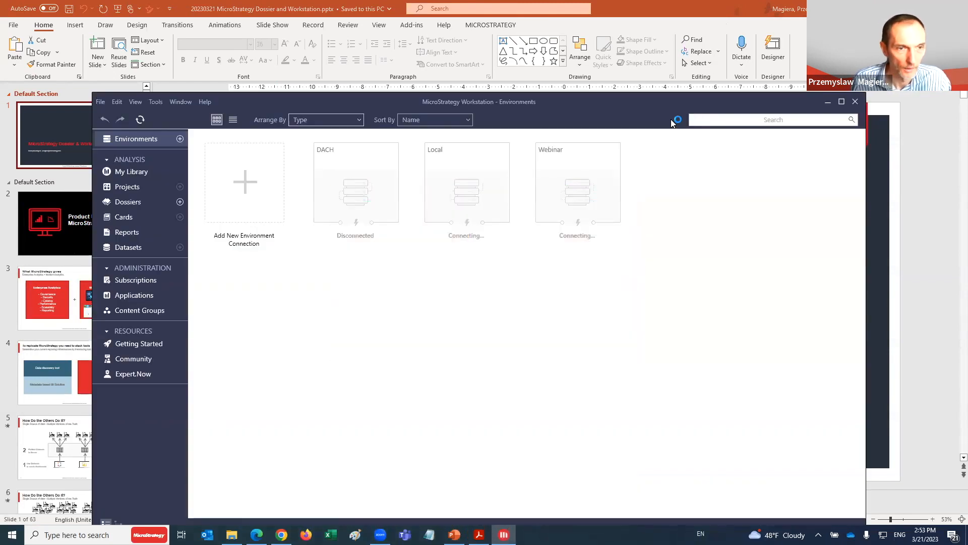
click(841, 102)
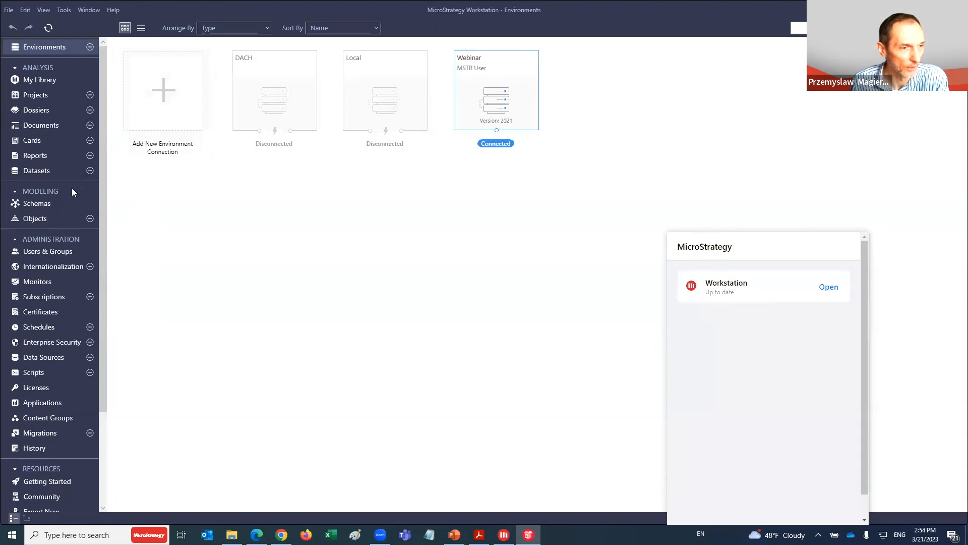
click(49, 202)
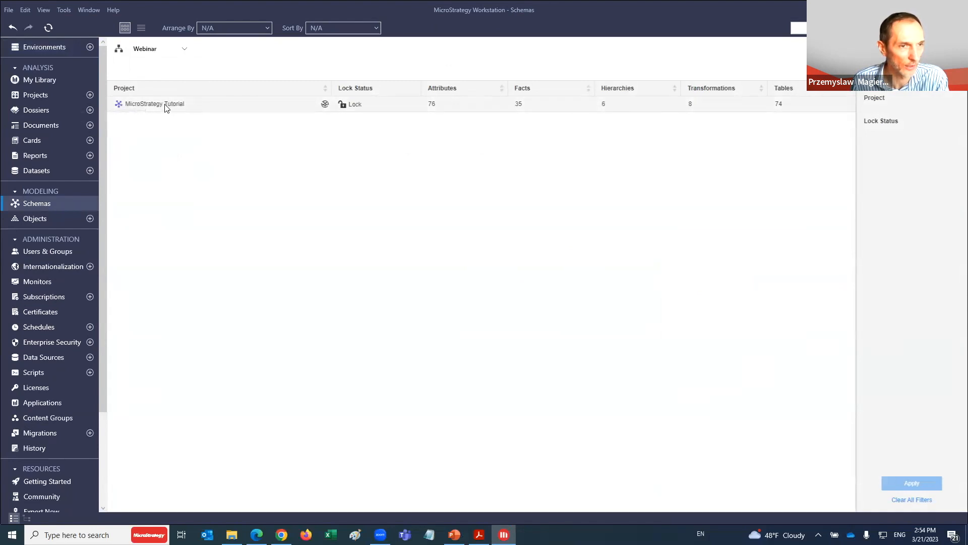
- Filter the project objects to hierarchies and open the Time hierarchy for editing
click(55, 216)
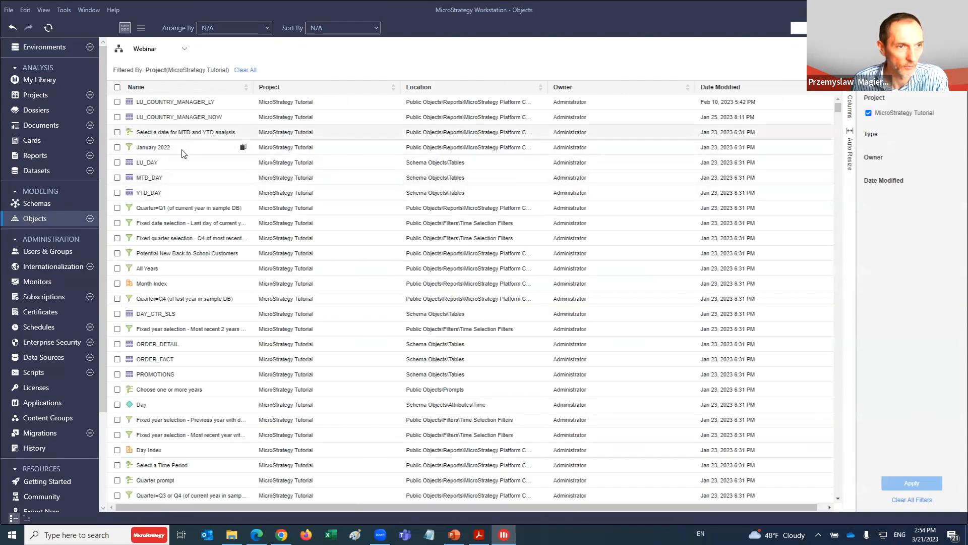
click(874, 135)
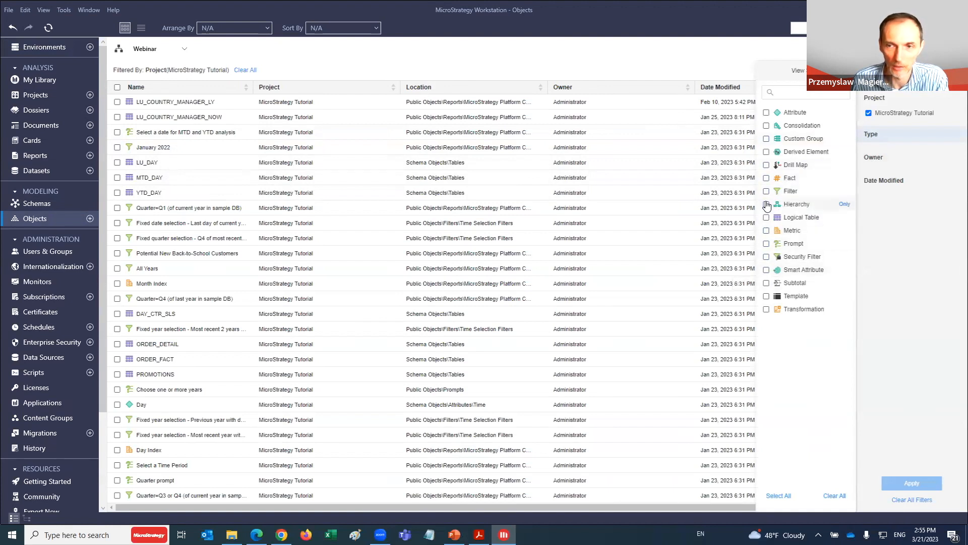
click(844, 204)
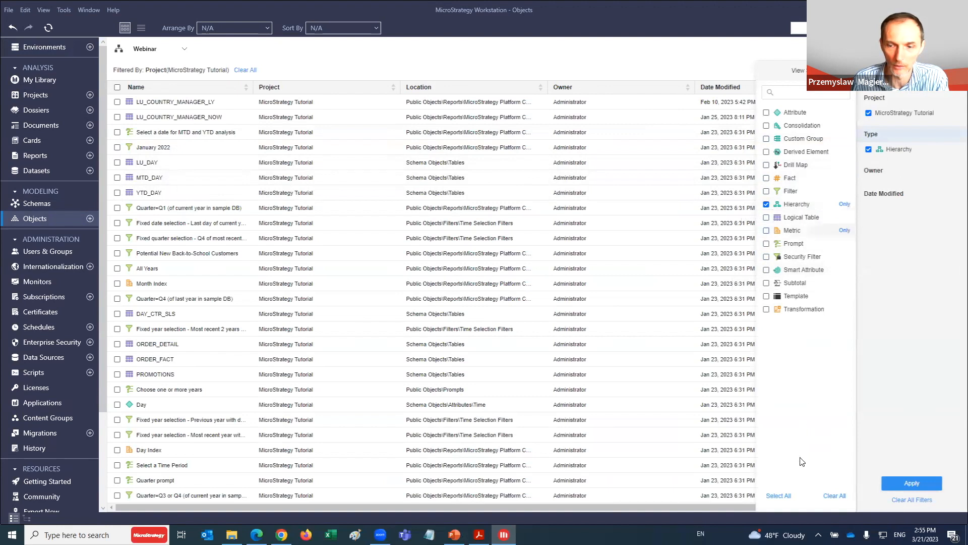
click(912, 480)
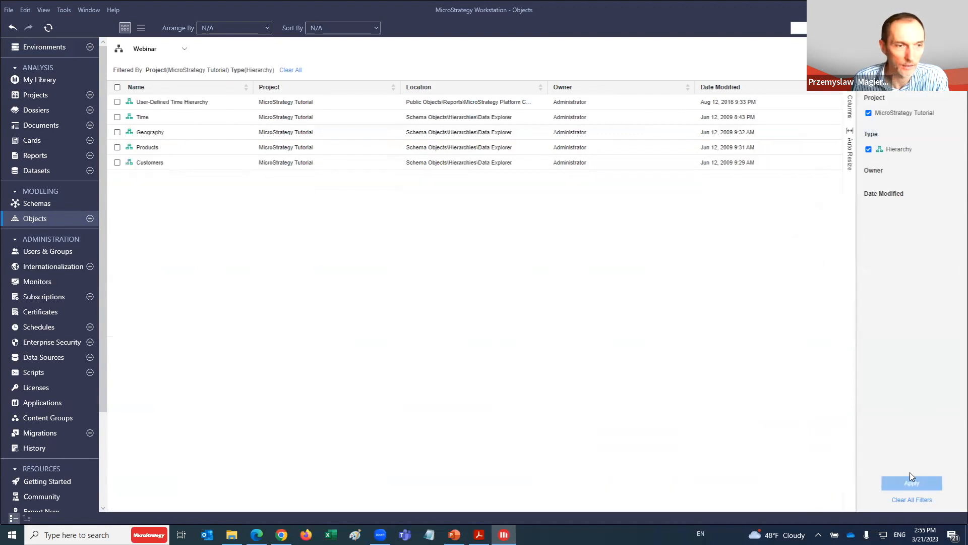
right_click(143, 118)
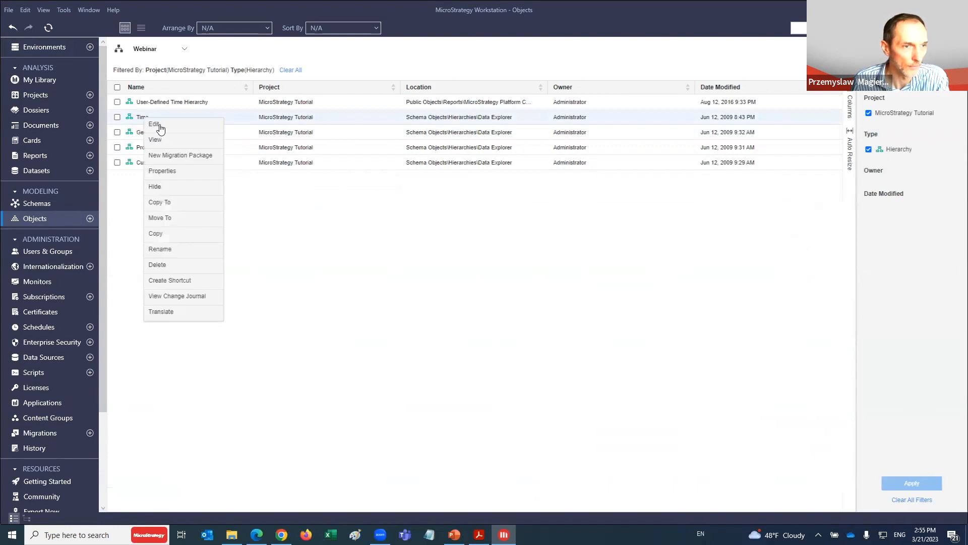
click(187, 126)
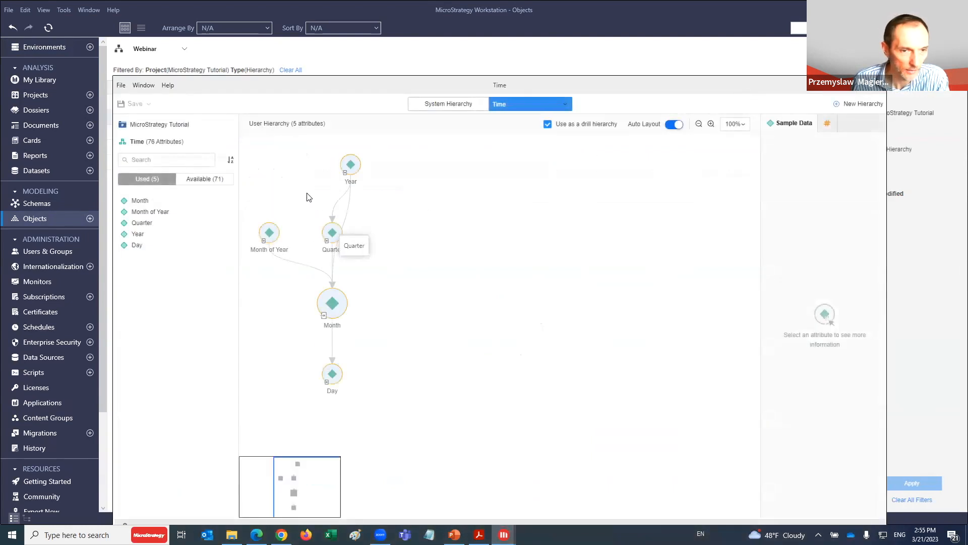
- Reposition the Quarter, Month and Day levels, then close the Time hierarchy editor
drag(334, 232, 308, 198)
drag(340, 302, 420, 334)
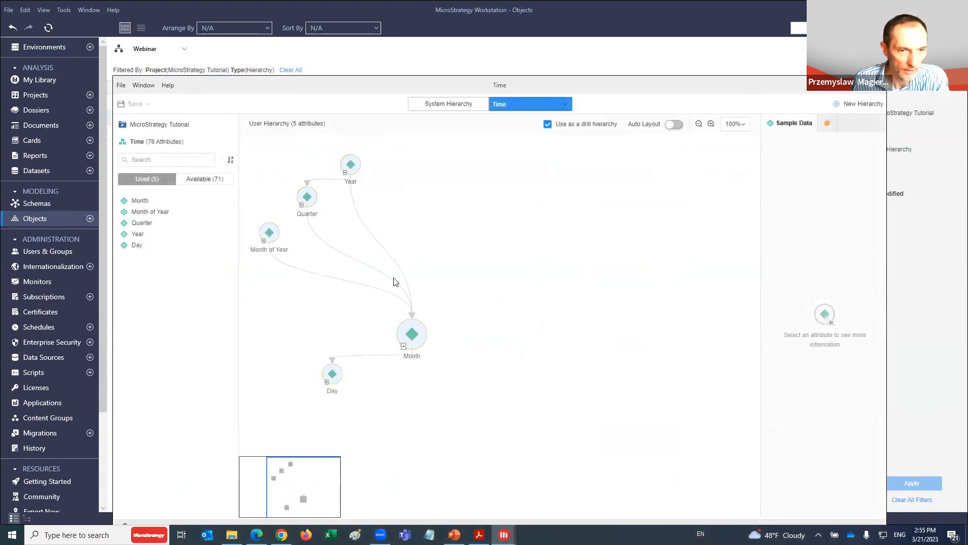
drag(337, 378, 355, 404)
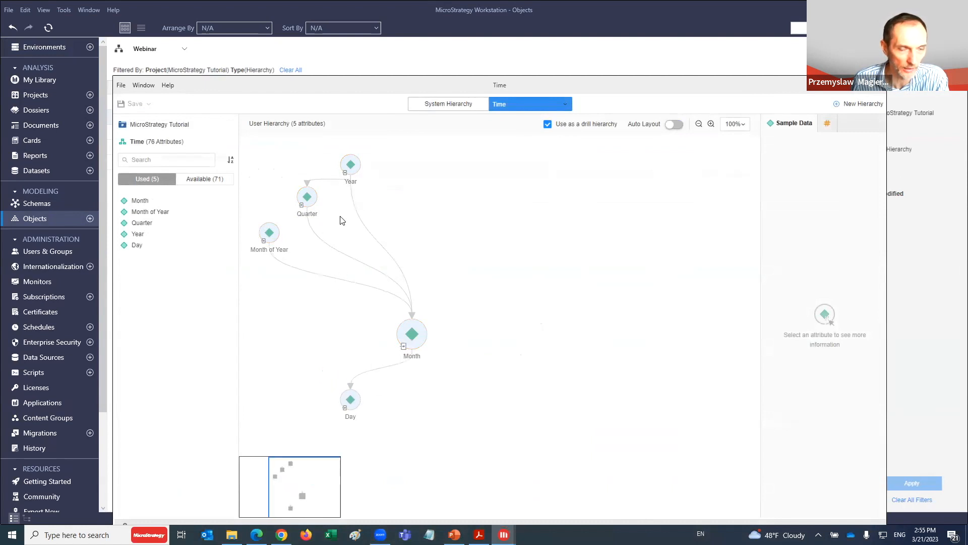
click(879, 84)
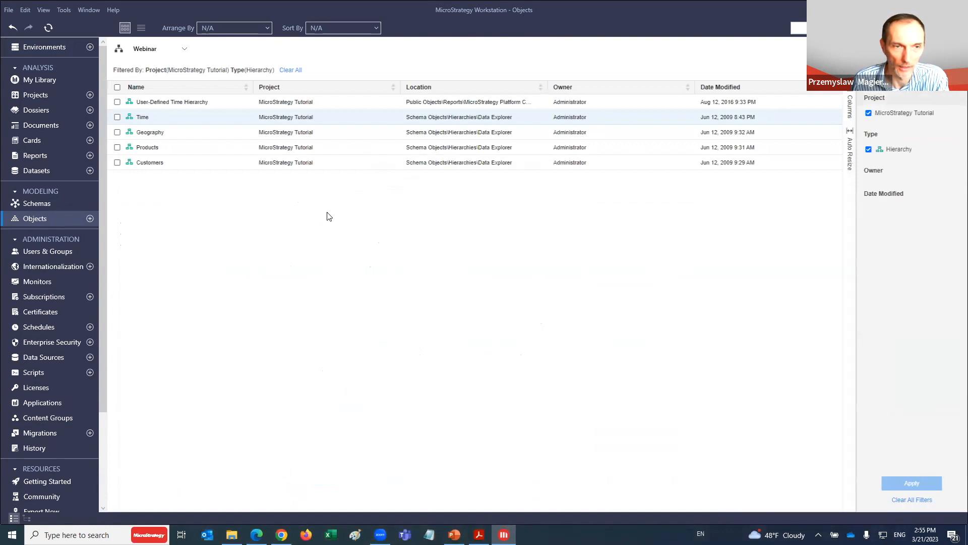
- Replace the Hierarchy filter with all object types and apply it
click(887, 149)
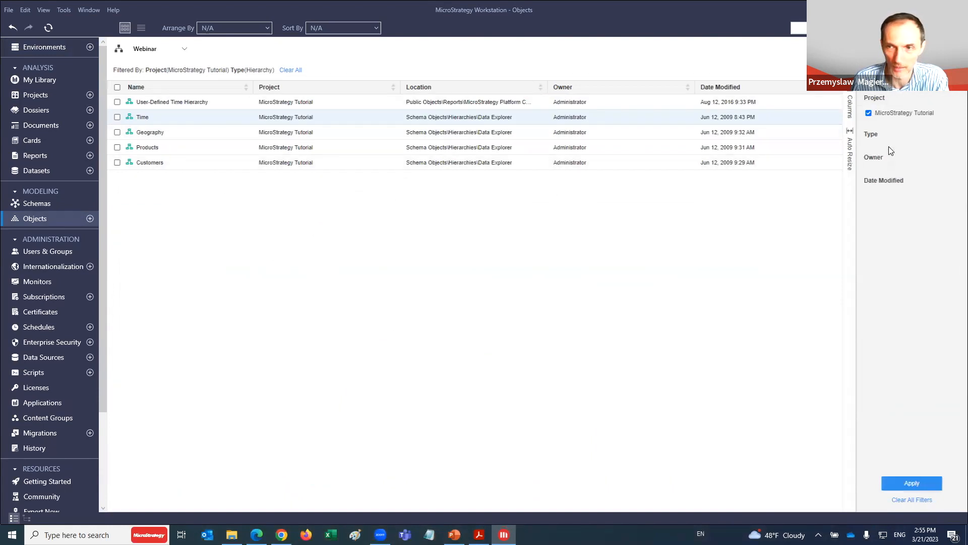
click(876, 135)
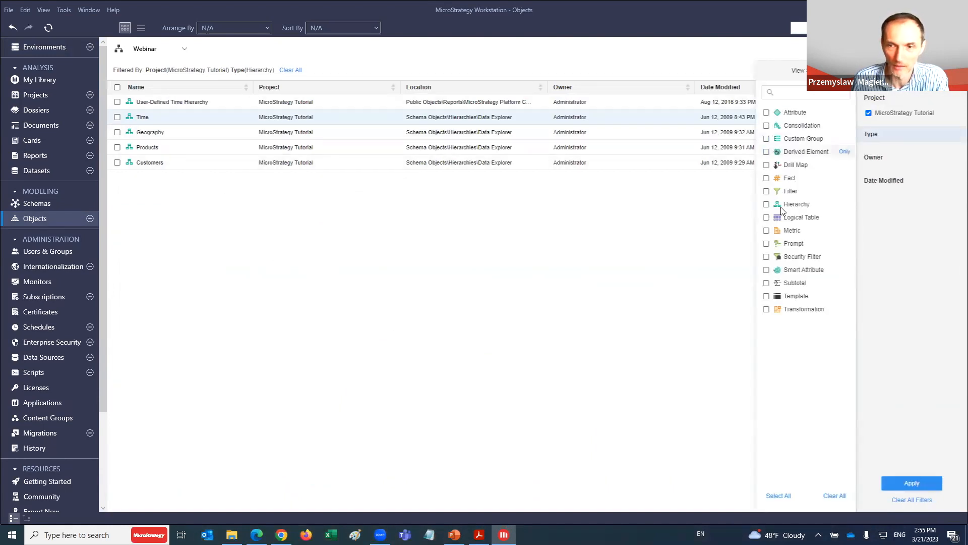
click(779, 495)
click(925, 484)
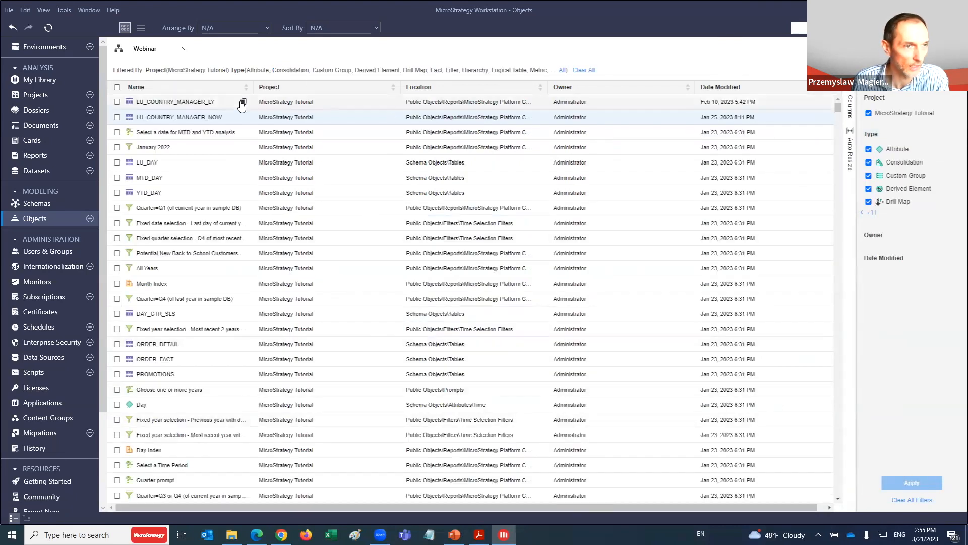
scroll(215, 238, down, 1)
scroll(214, 238, down, 4)
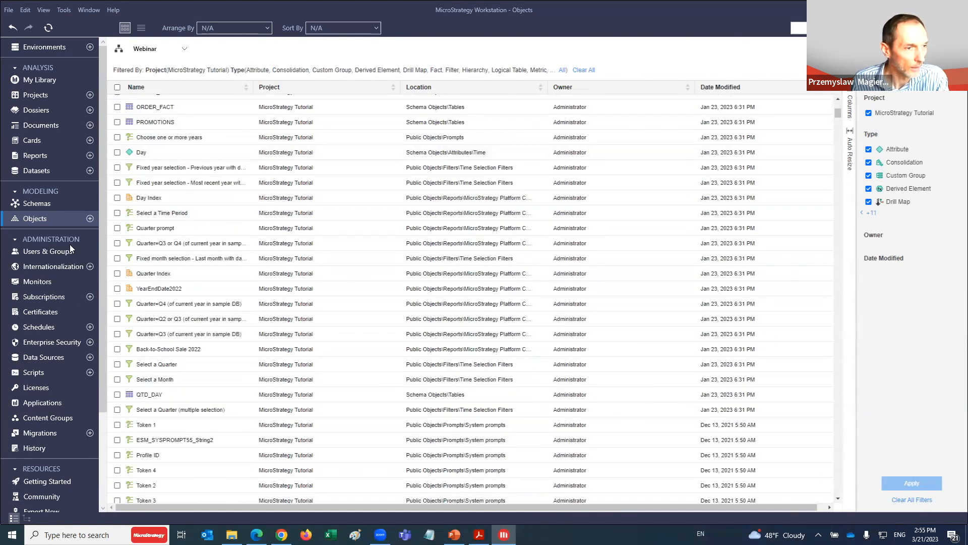
- Go to Users & Groups, scroll the user list, and bring up a user's context menu
click(31, 253)
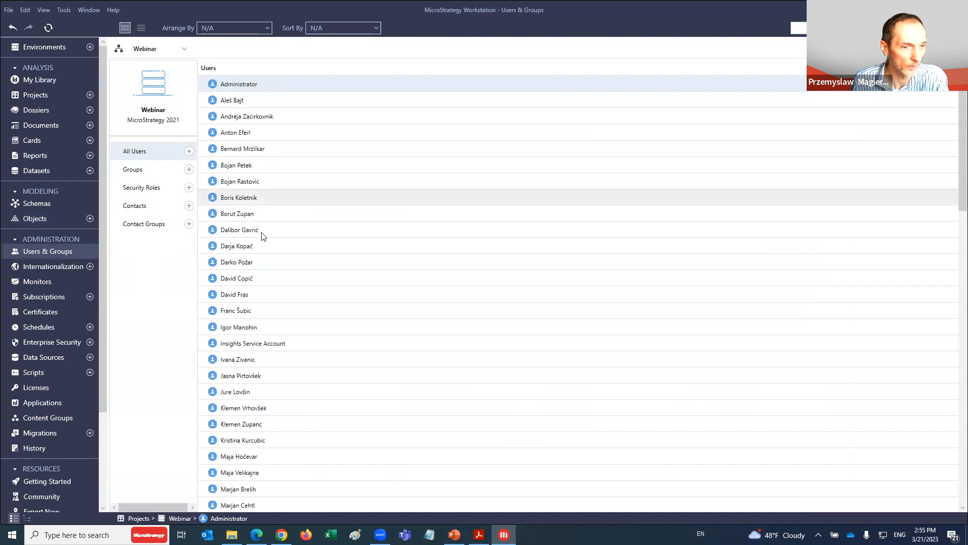
scroll(281, 277, down, 3)
scroll(280, 275, down, 6)
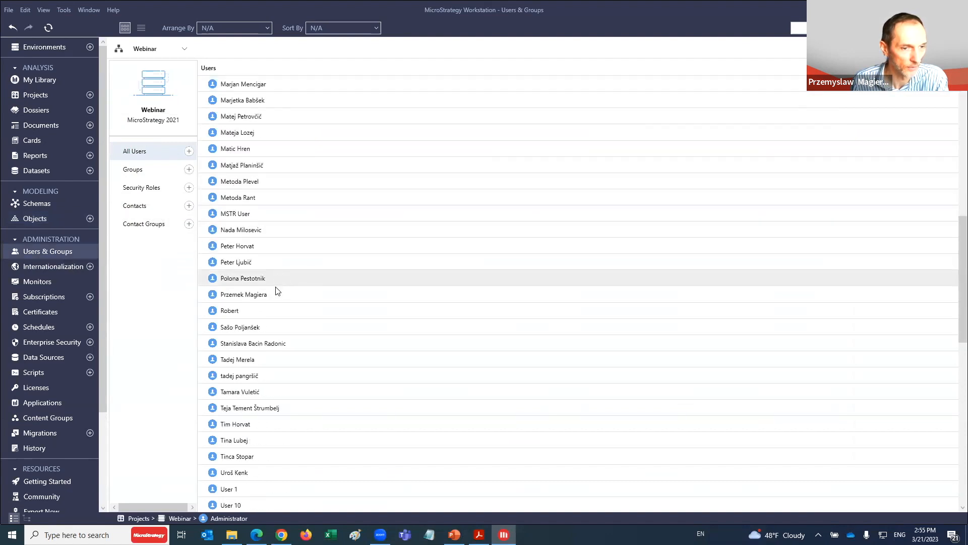
right_click(261, 294)
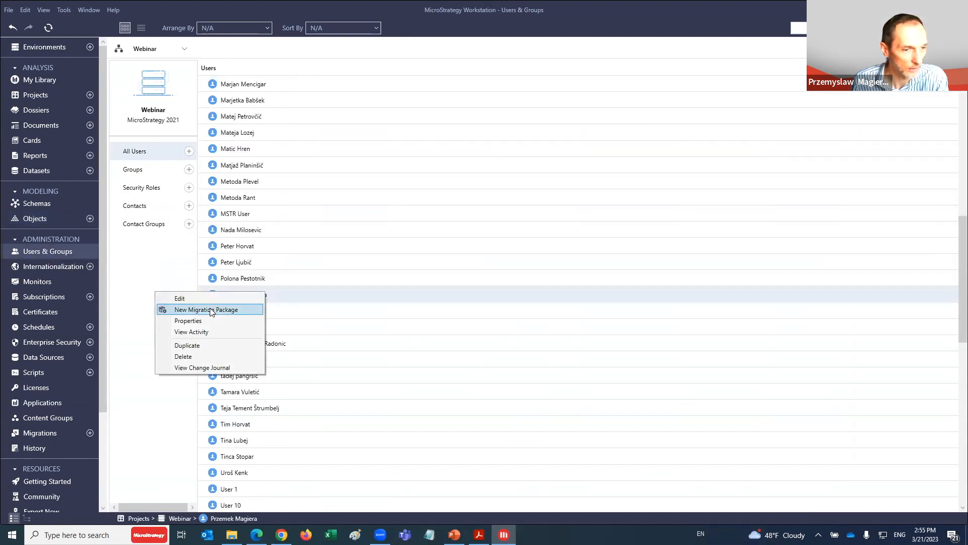
- View the user's activity statistics in a centred window
click(207, 330)
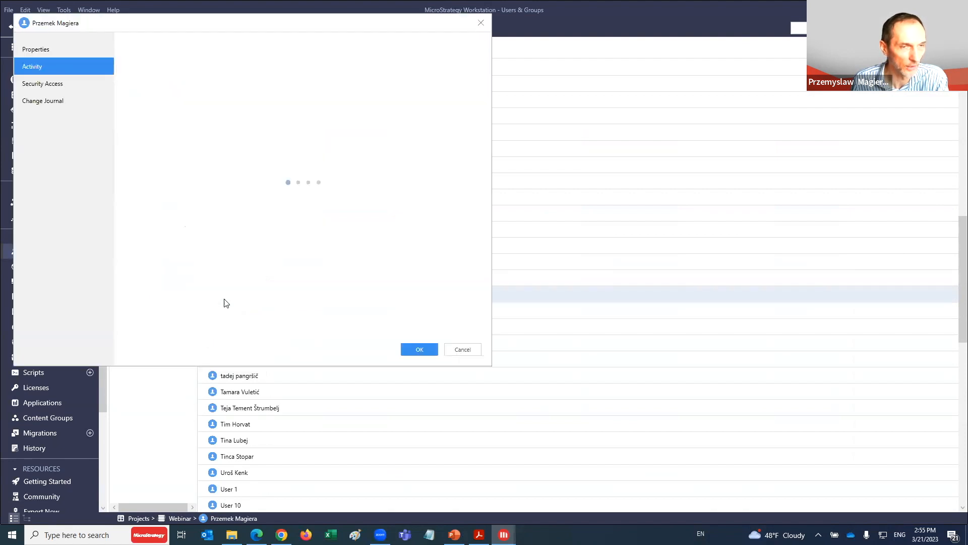
drag(272, 25, 454, 43)
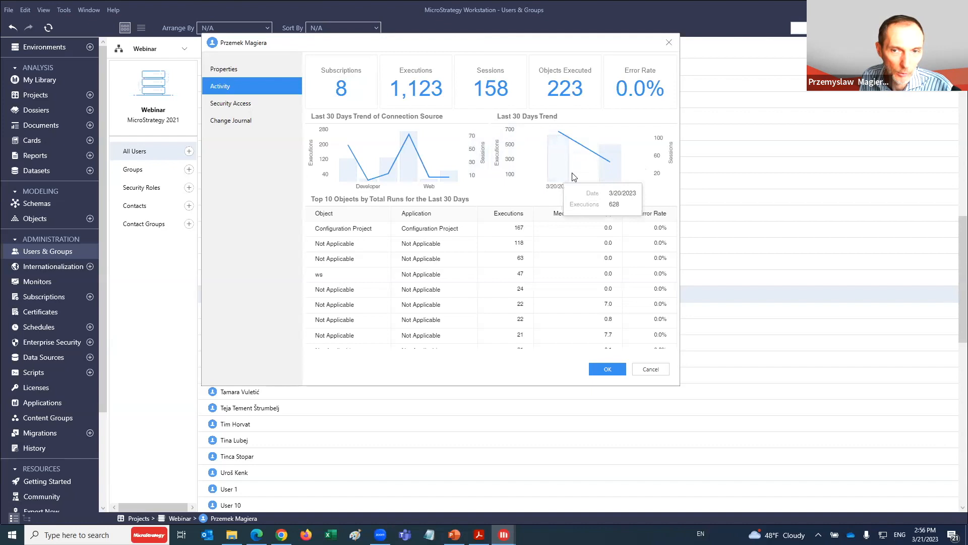
scroll(343, 252, down, 1)
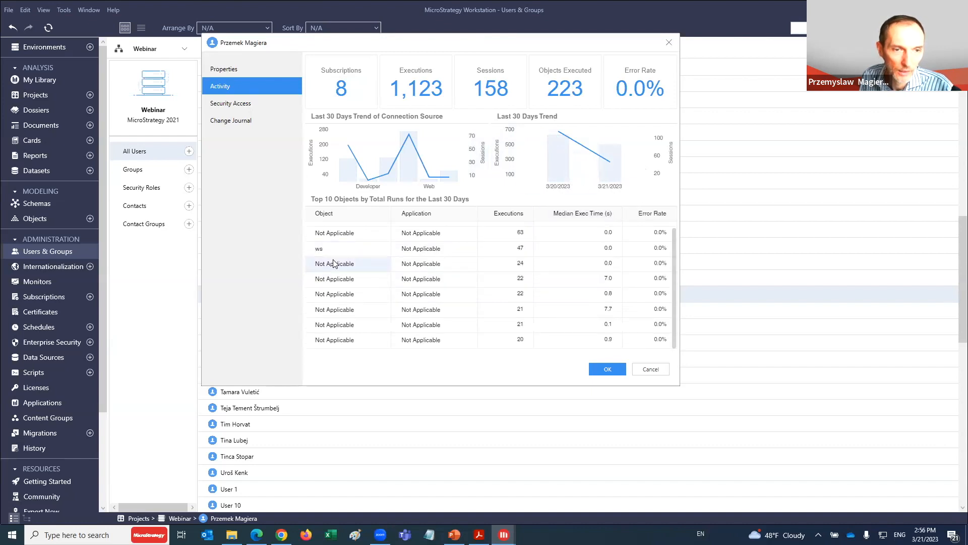
scroll(338, 252, up, 1)
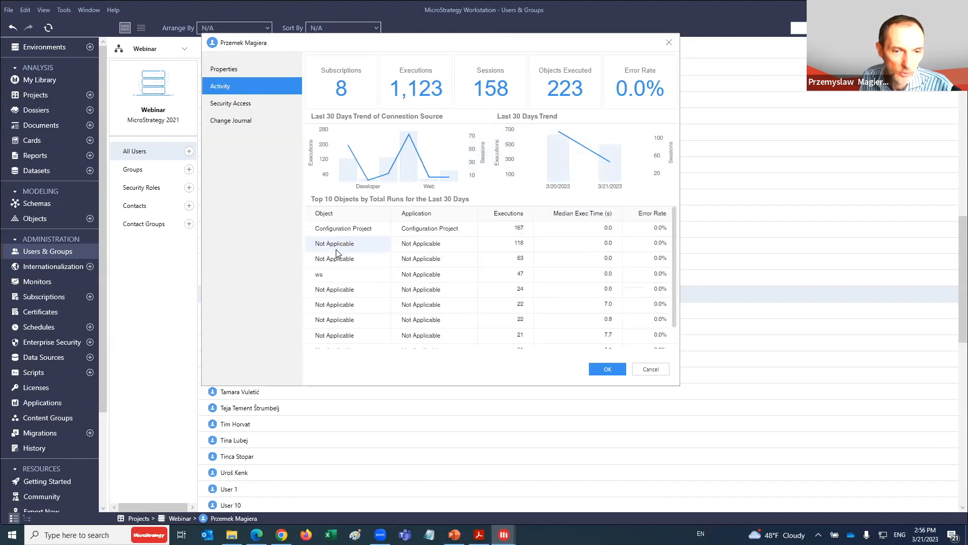
- Check the user's Security Access and Change Journal pages, then close the details window
click(232, 107)
click(231, 120)
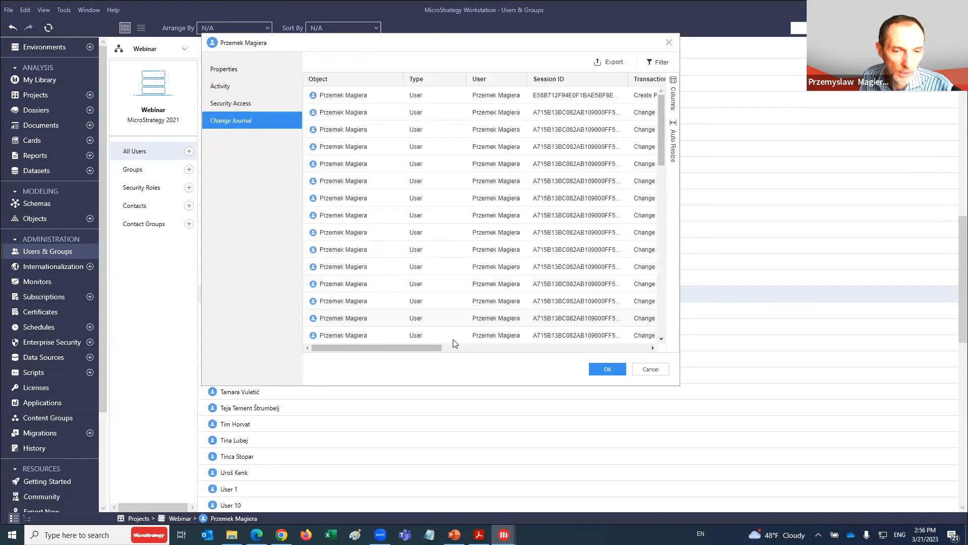
drag(425, 351, 641, 331)
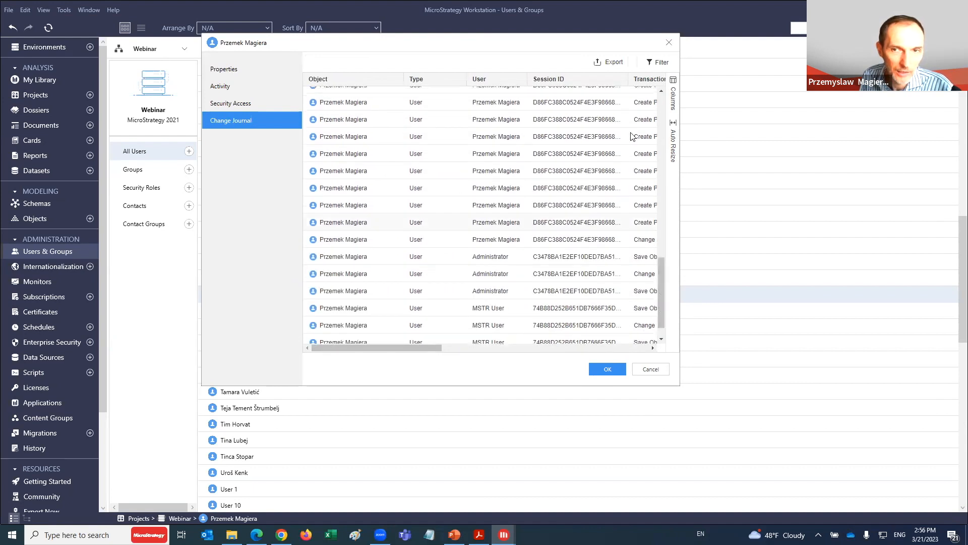
scroll(447, 277, up, 3)
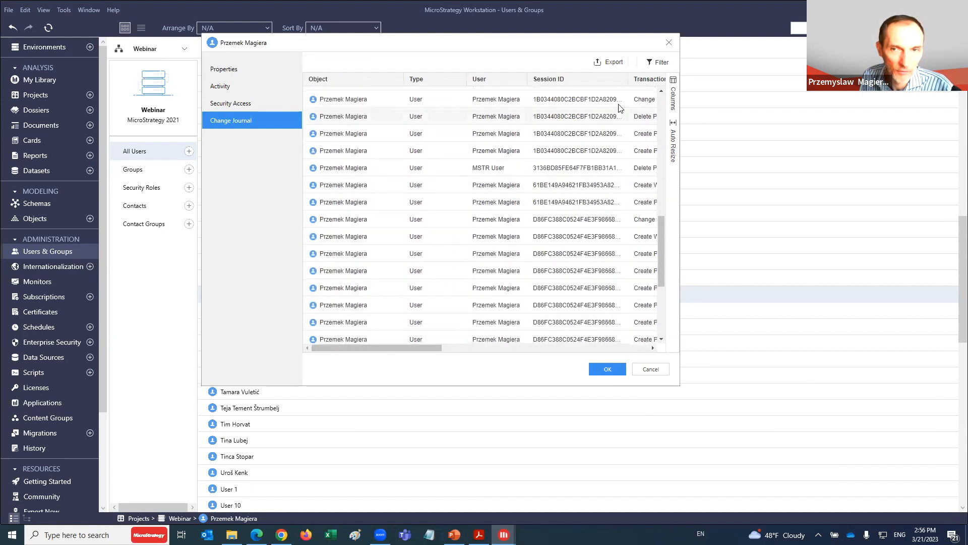
click(669, 43)
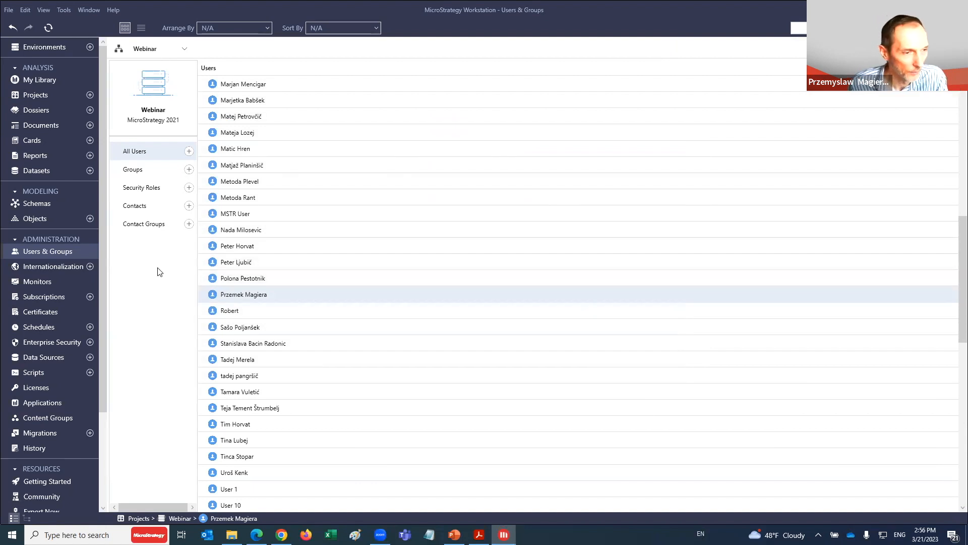
- Open Subscriptions under Administration to show its single History List subscription
scroll(69, 280, down, 1)
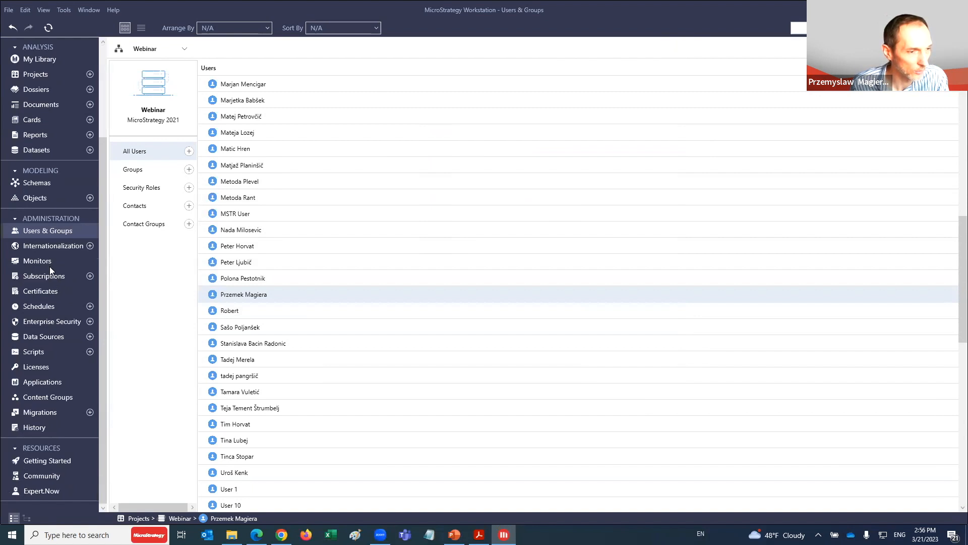
click(49, 276)
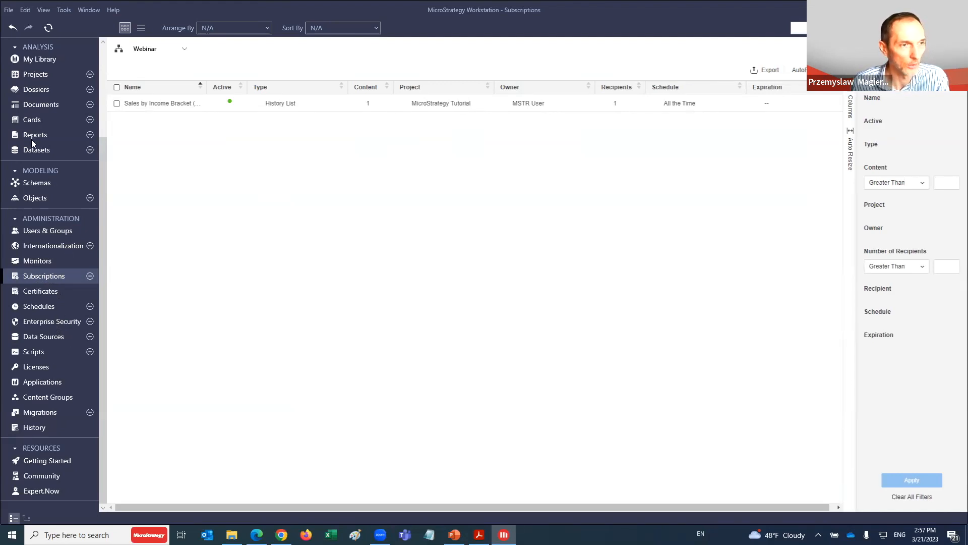
- Show the six certified cards, such as Articles and Store Items, from the Analysis section's Cards list
click(32, 120)
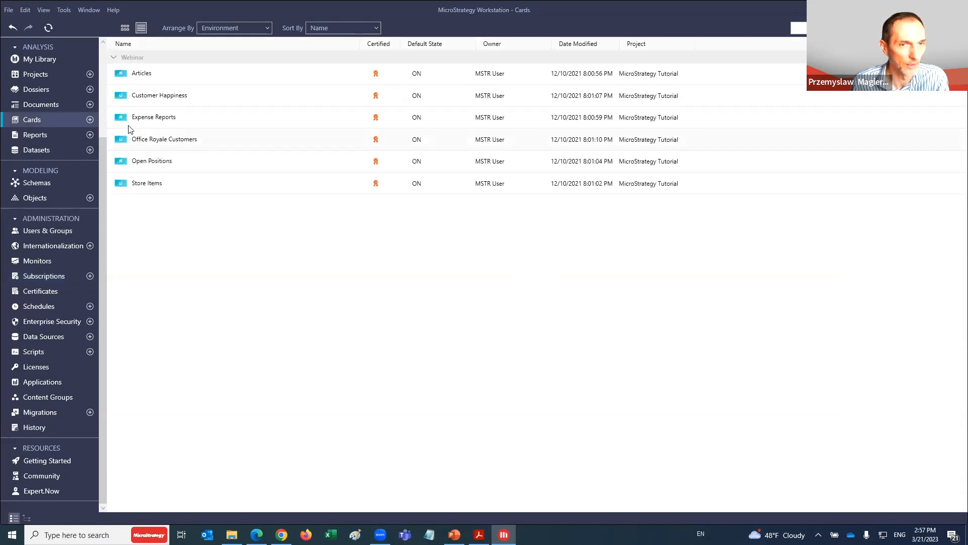
click(142, 73)
right_click(145, 73)
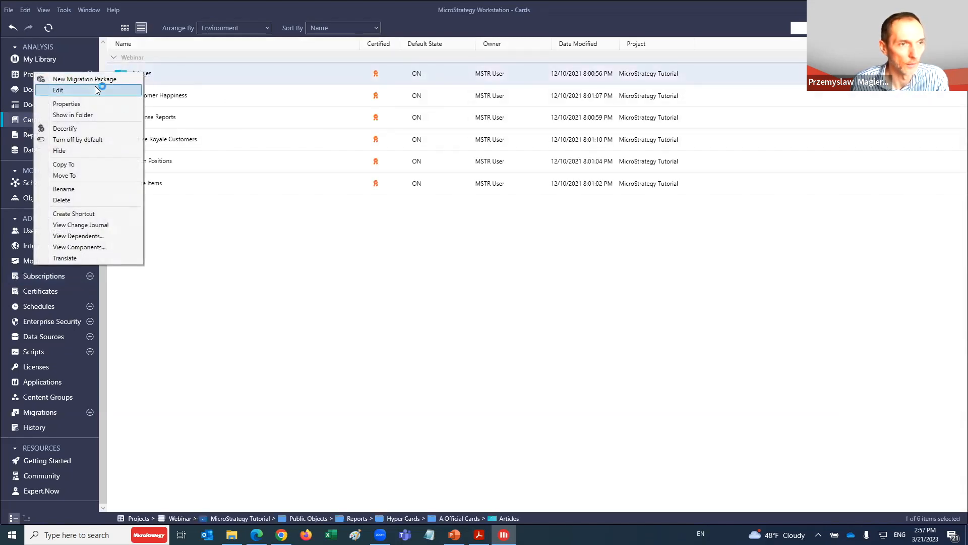
click(100, 87)
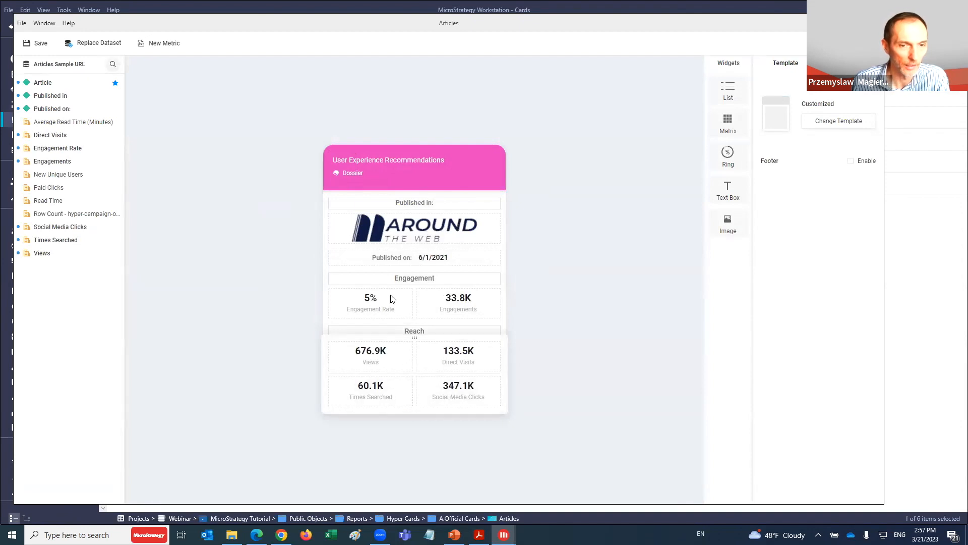
click(390, 236)
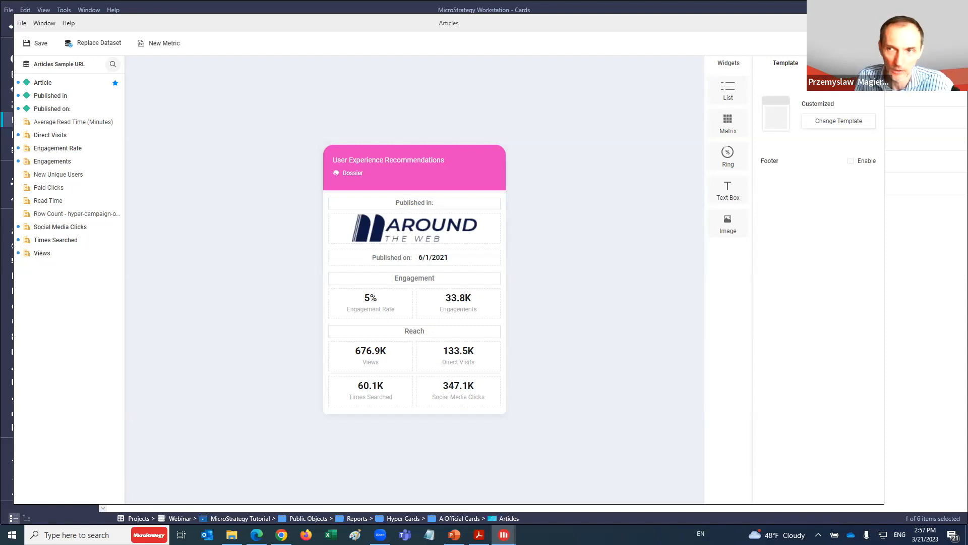
click(875, 23)
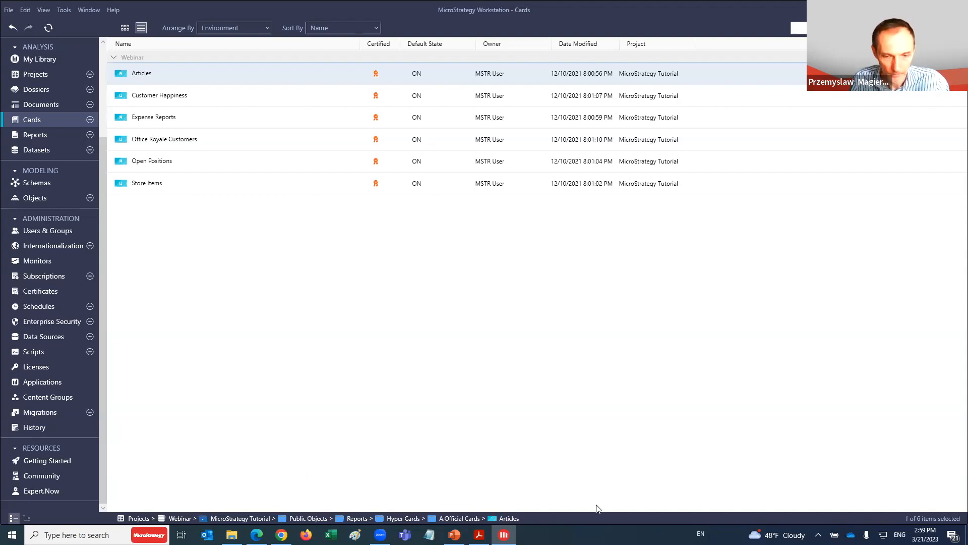
- Bring the Chrome window with the Create Transformations tab to the front
mouse_move(504, 534)
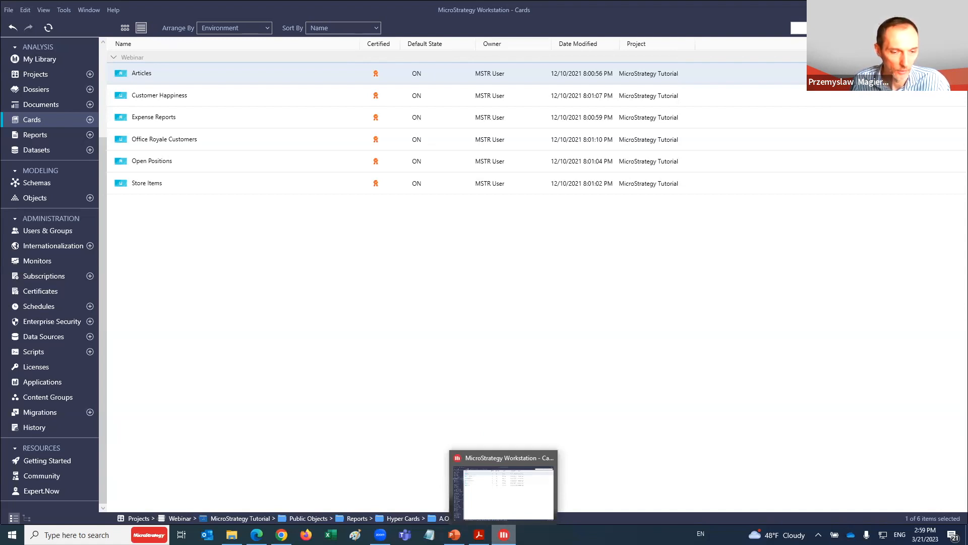
mouse_move(257, 534)
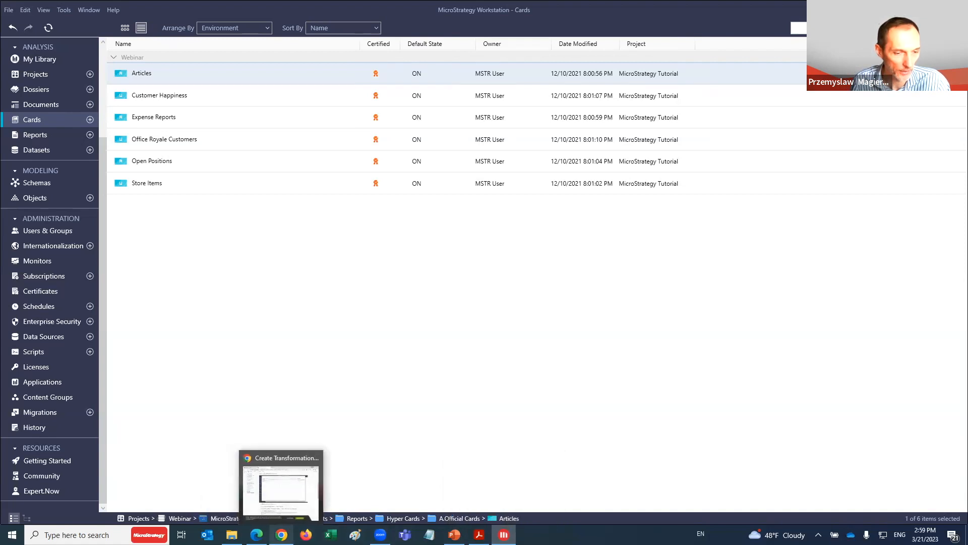
click(318, 466)
- Go to demo.microstrategy.com in a new browser tab
click(511, 34)
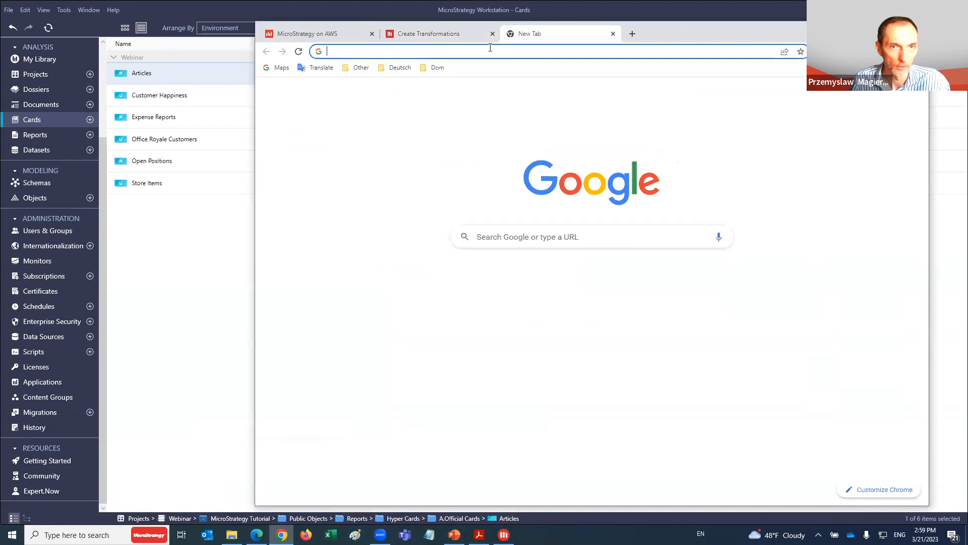
text(demo)
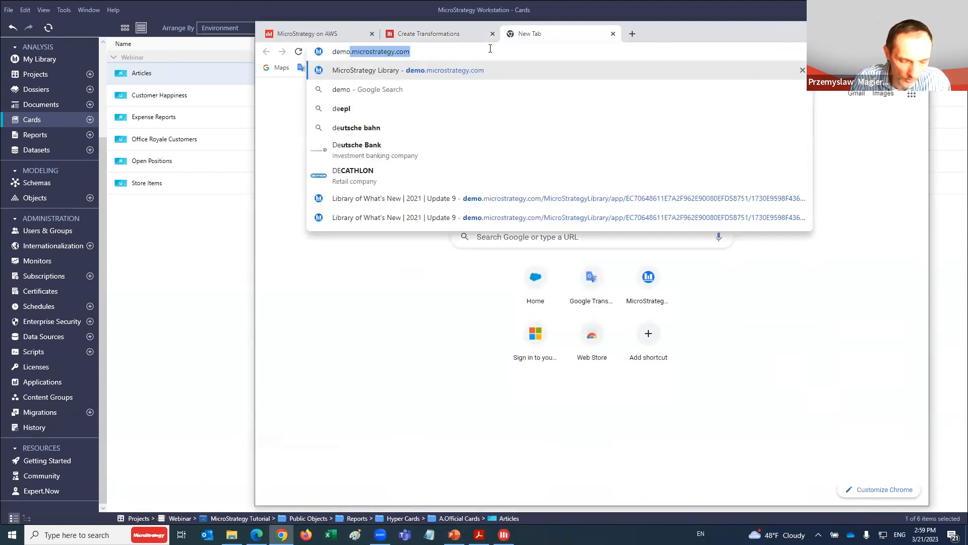
text(.micros)
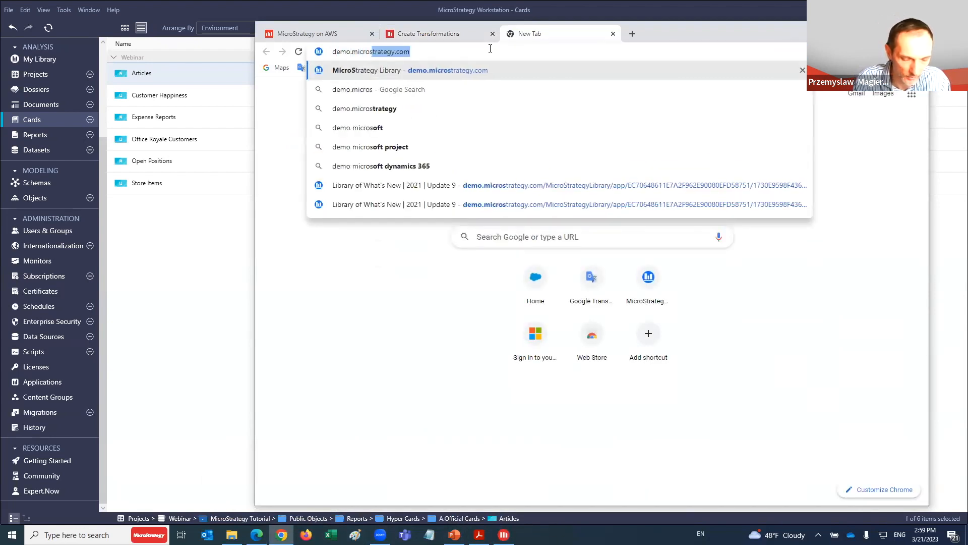
text(trategy.com)
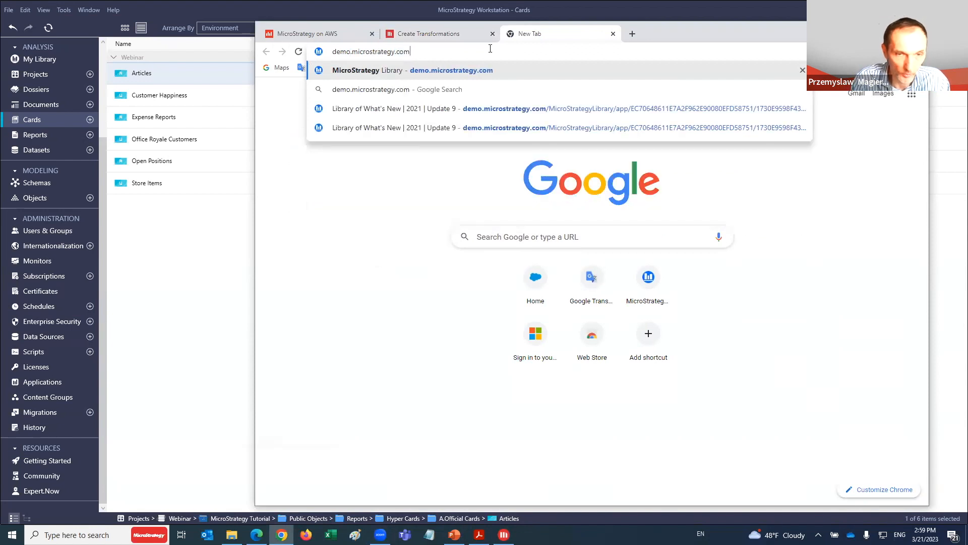
key(Return)
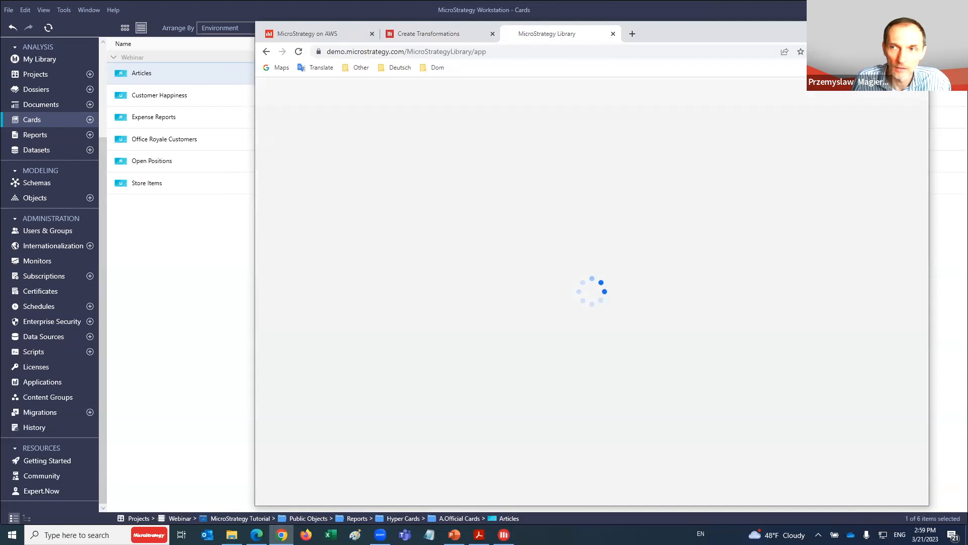
- Maximize the browser and open the Library of What's New dossier from the card grid
click(894, 29)
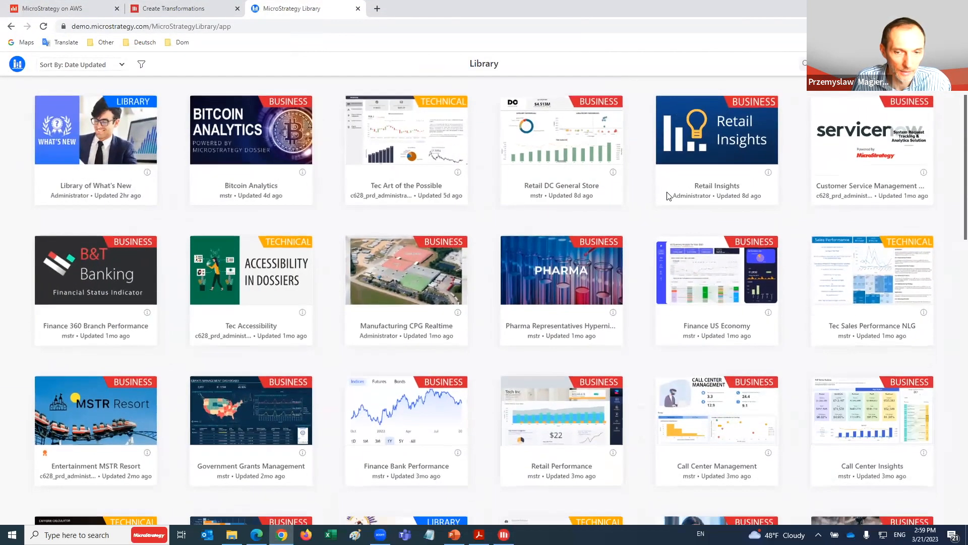
scroll(571, 207, down, 5)
scroll(570, 203, down, 1)
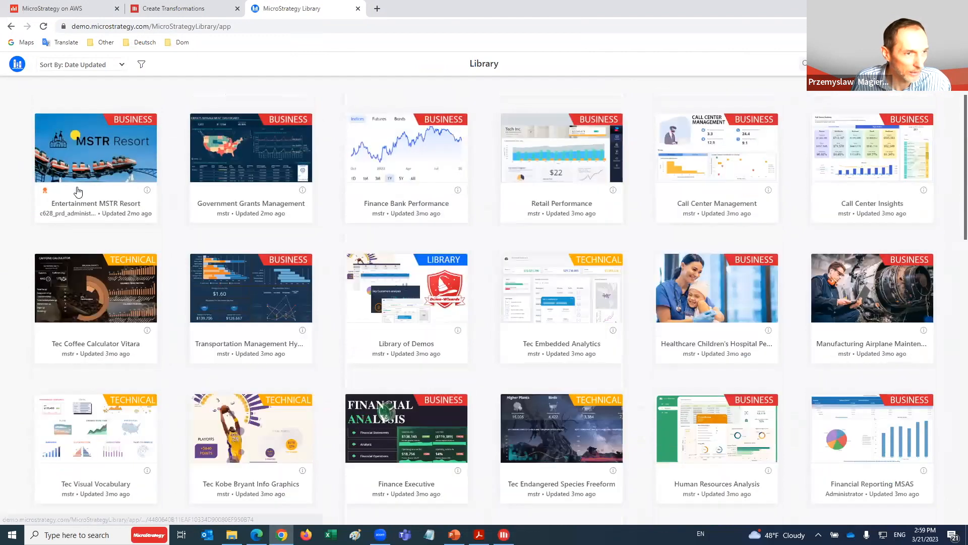
scroll(81, 194, down, 3)
scroll(101, 192, up, 7)
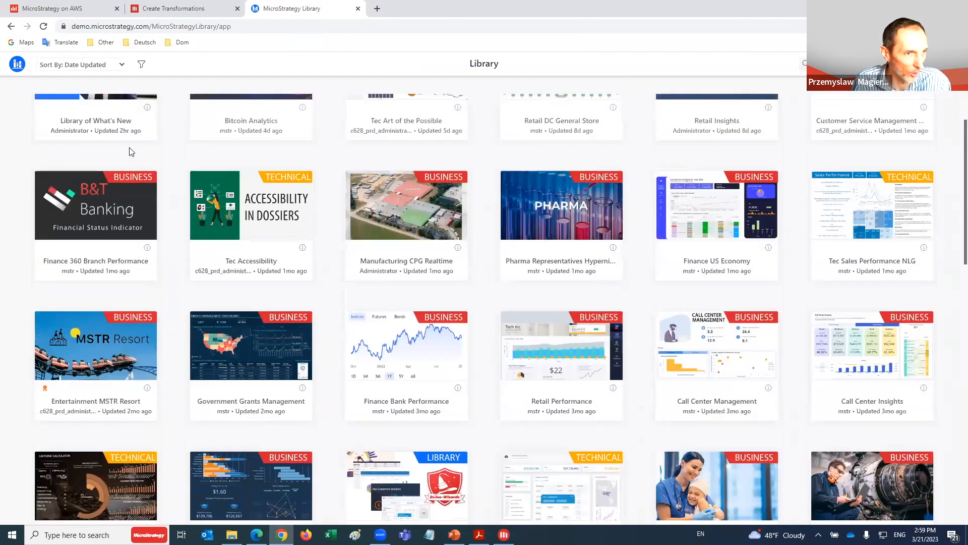
scroll(131, 152, up, 2)
click(130, 152)
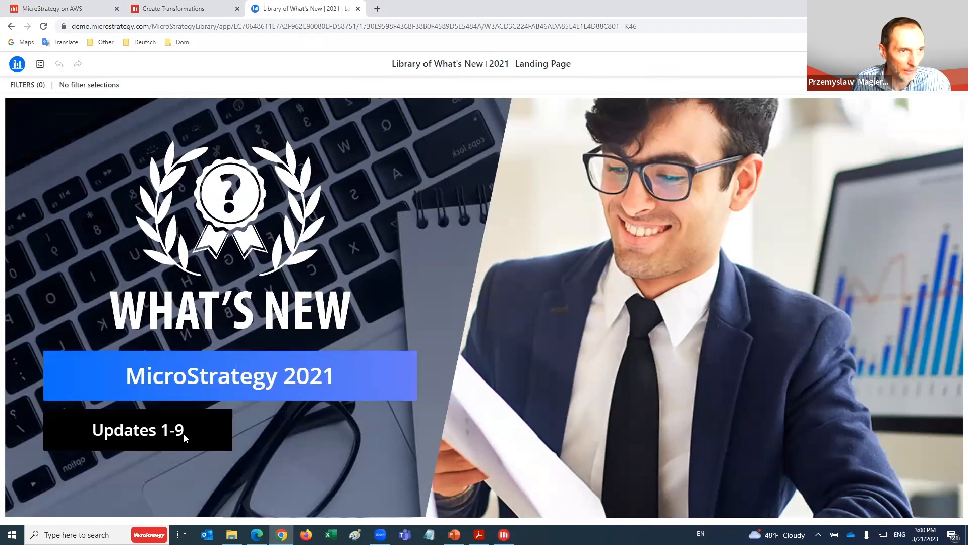
- Go to the dossier's Update 9 page through the Table of Contents and read through it
click(40, 64)
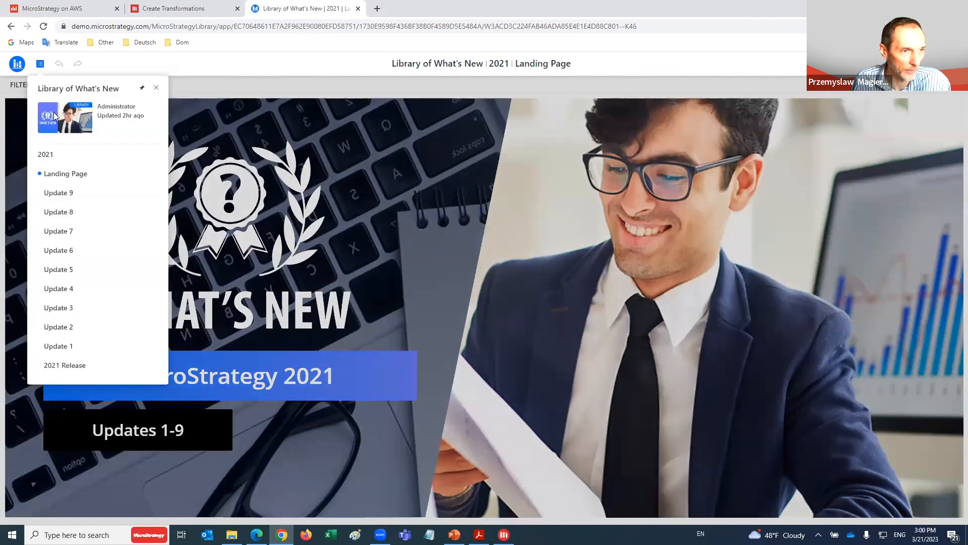
click(69, 196)
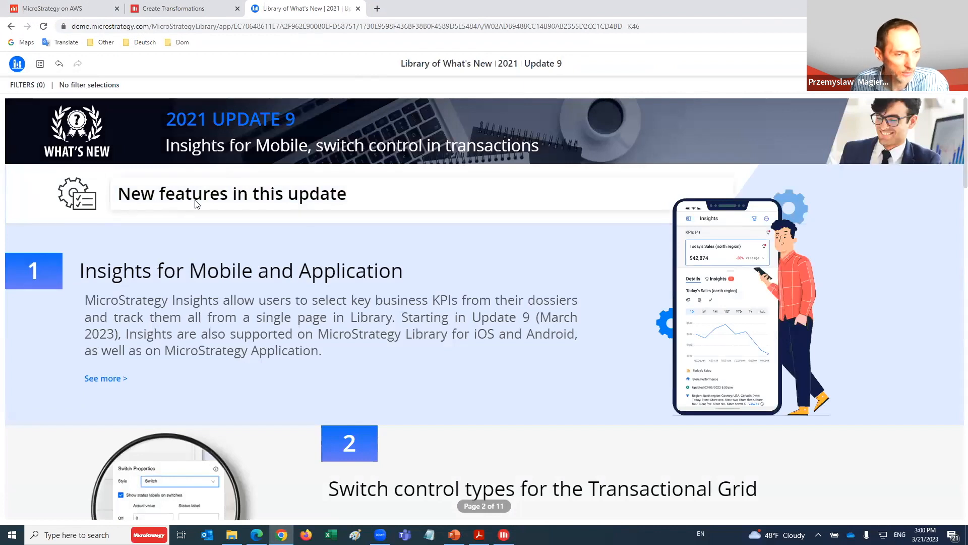
scroll(191, 202, down, 2)
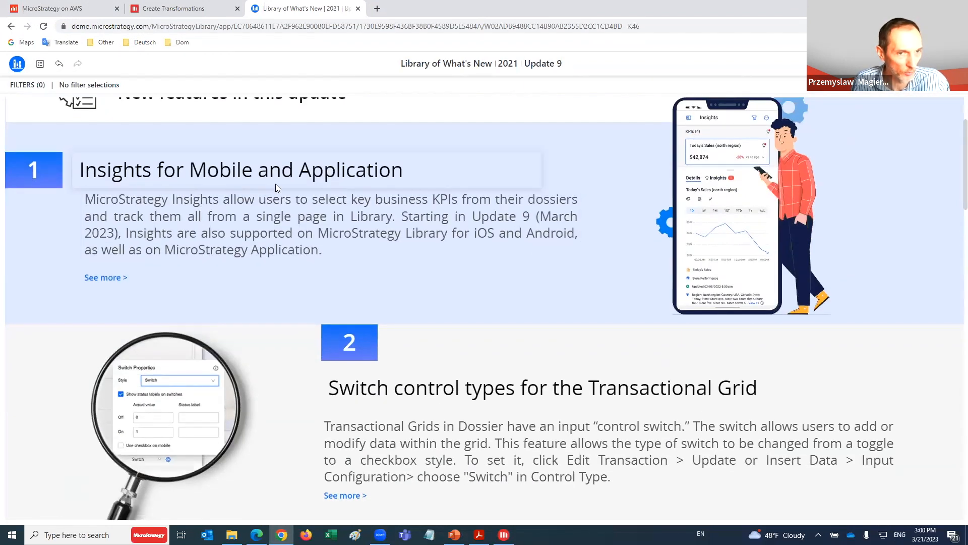
scroll(368, 202, down, 3)
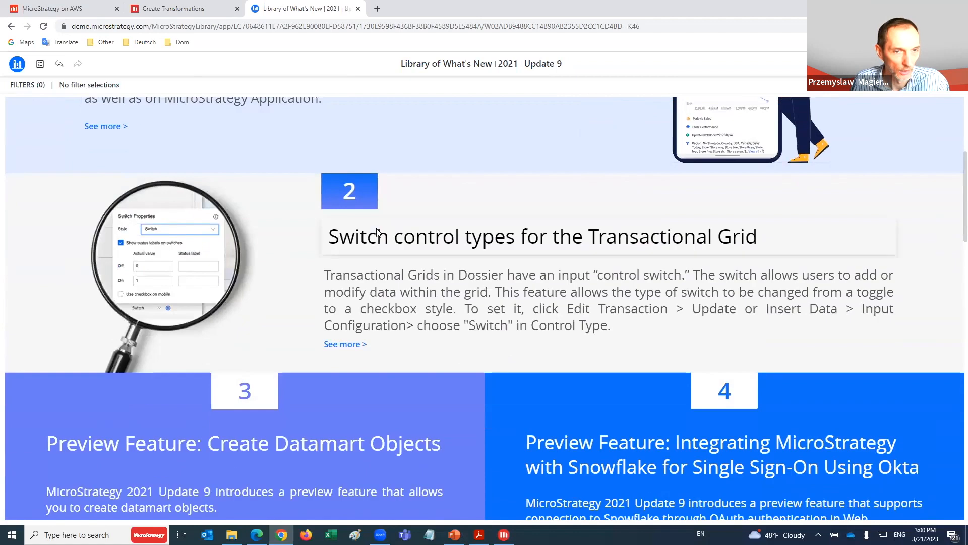
scroll(373, 231, up, 3)
scroll(370, 229, down, 2)
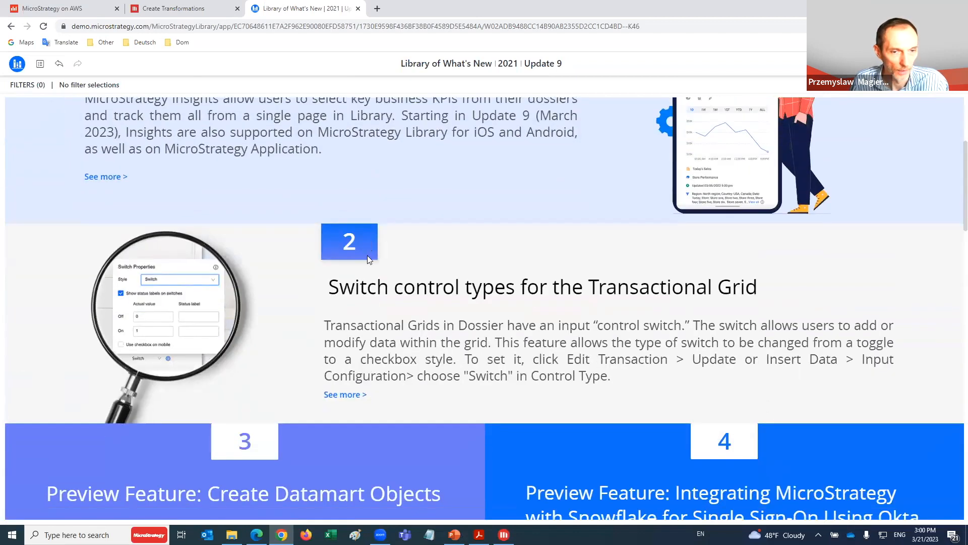
scroll(569, 306, down, 6)
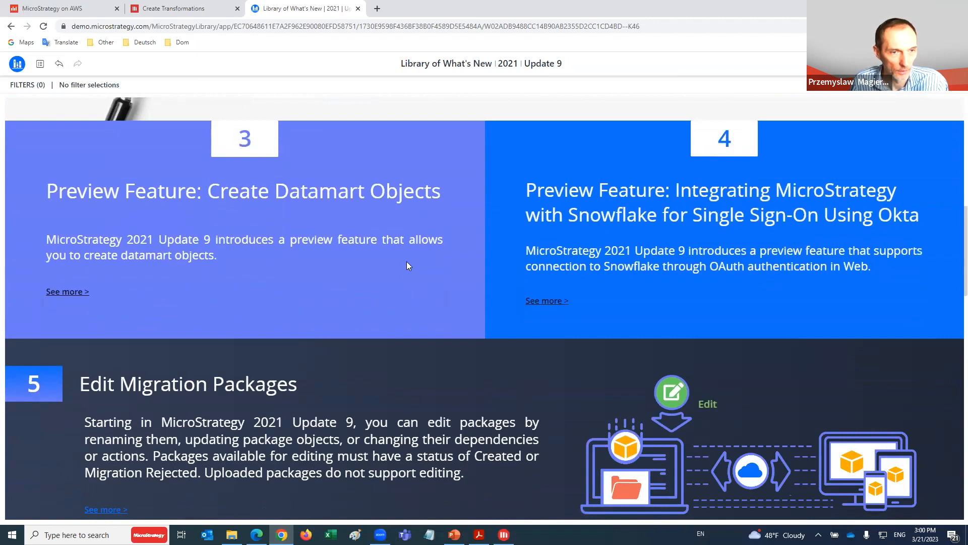
scroll(403, 256, down, 2)
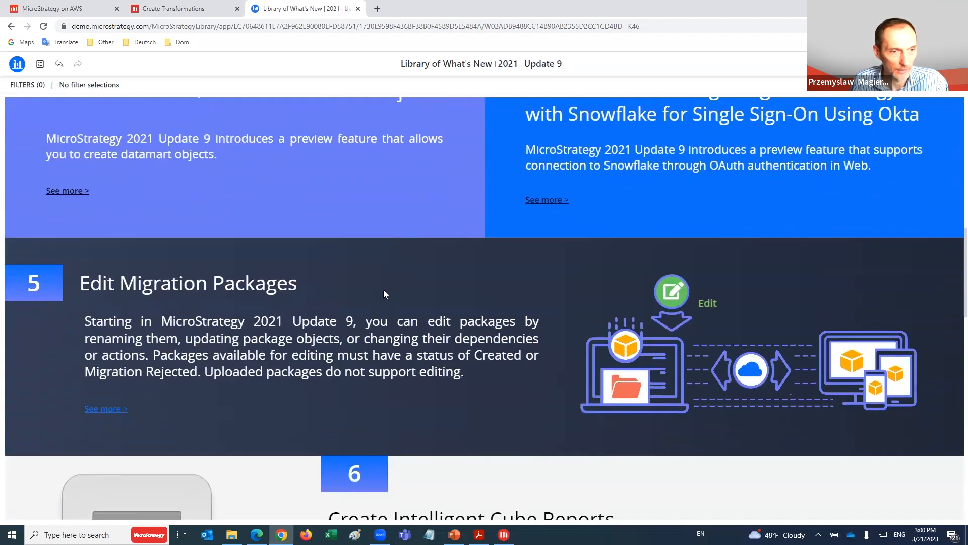
scroll(383, 294, down, 5)
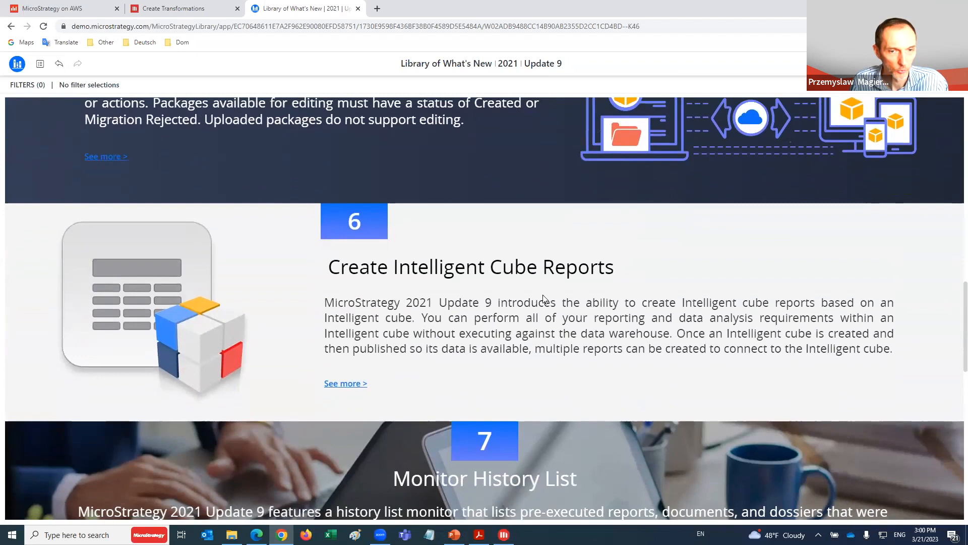
scroll(567, 302, down, 3)
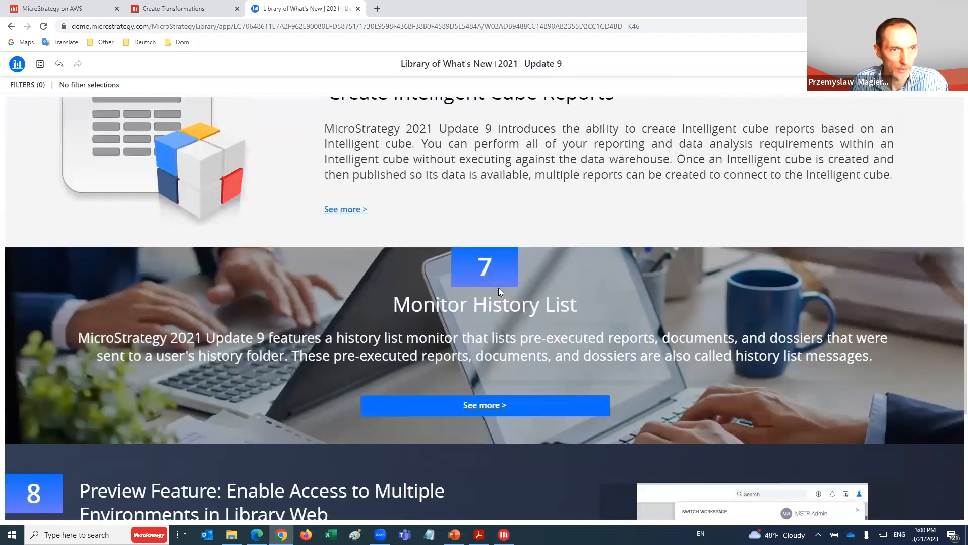
scroll(499, 288, up, 20)
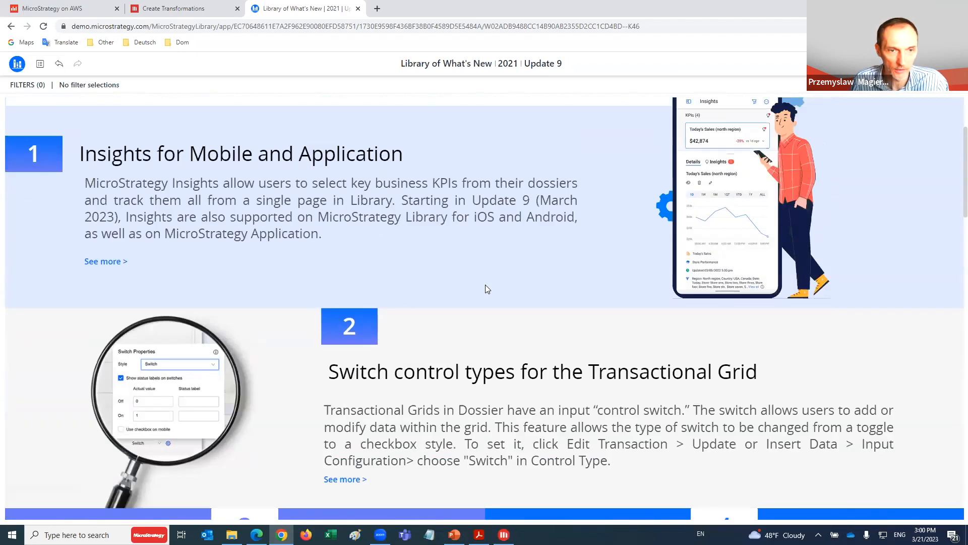
scroll(485, 285, up, 3)
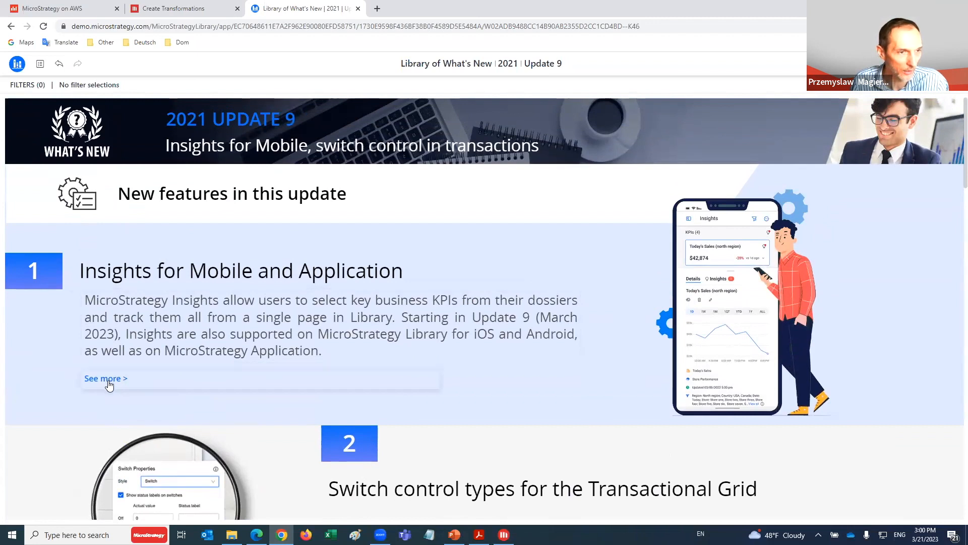
- Jump to the 2021 Release page and open the Waterfall Chart's See more help article
click(39, 63)
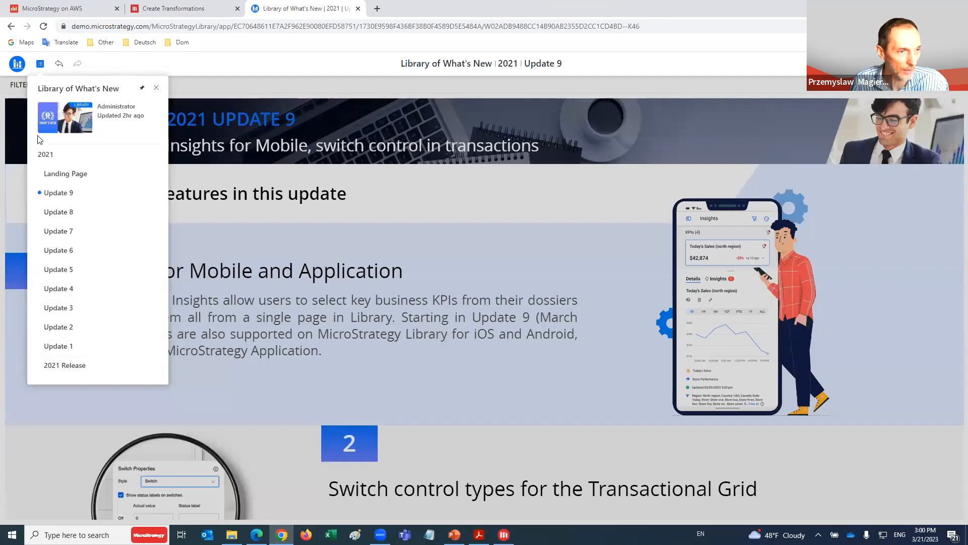
click(64, 364)
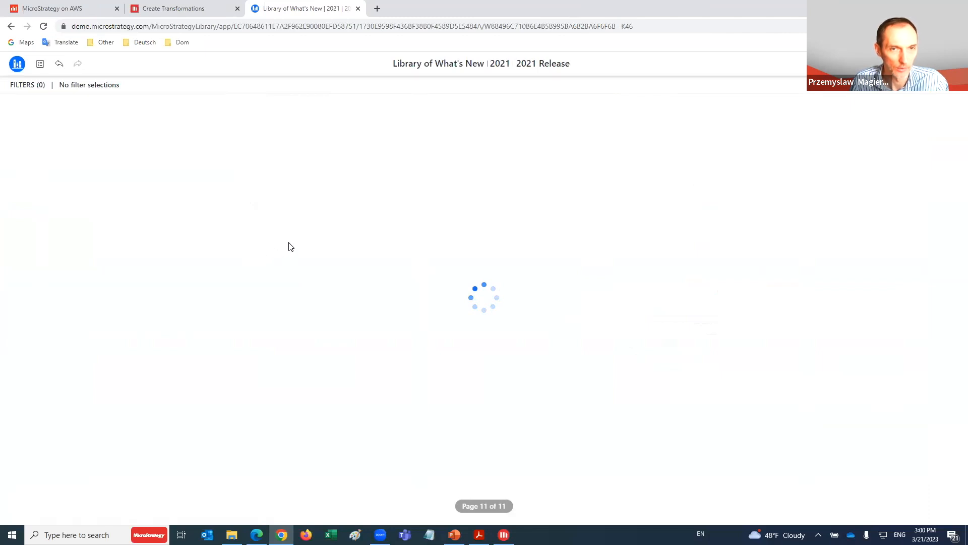
scroll(289, 242, down, 9)
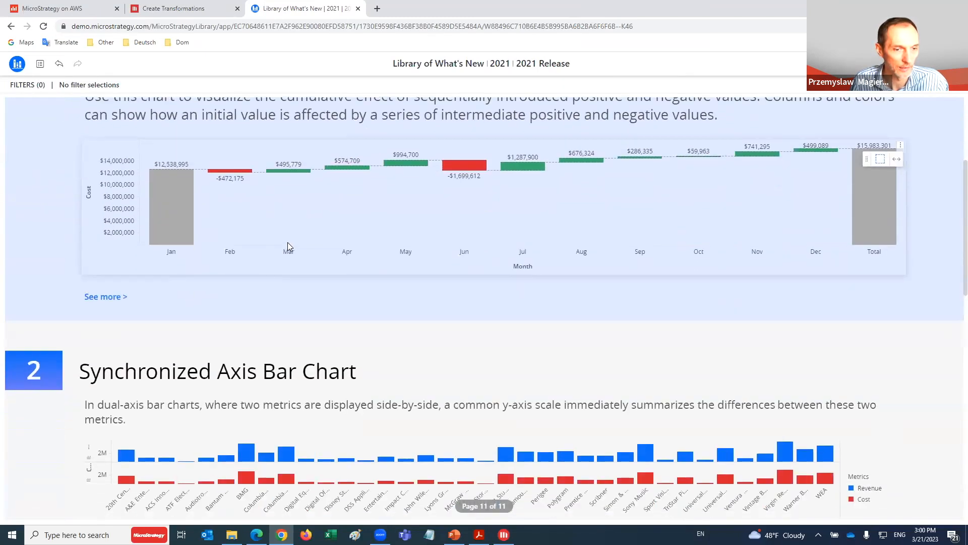
scroll(286, 245, down, 4)
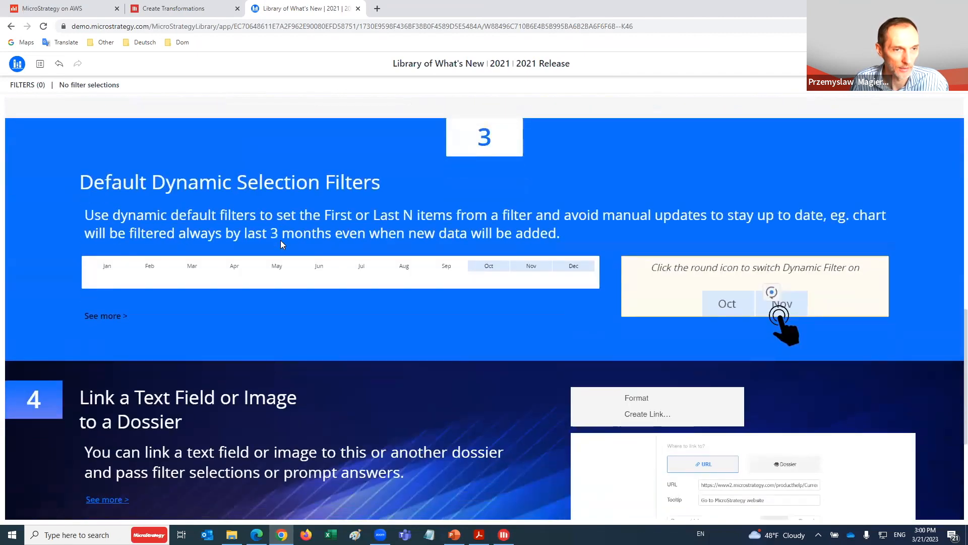
scroll(281, 240, up, 10)
scroll(181, 170, up, 2)
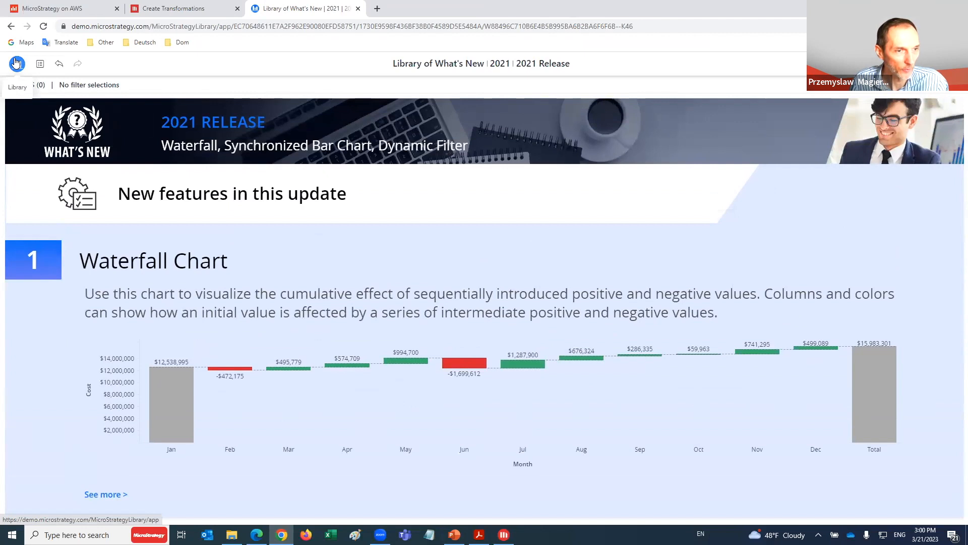
scroll(137, 226, down, 3)
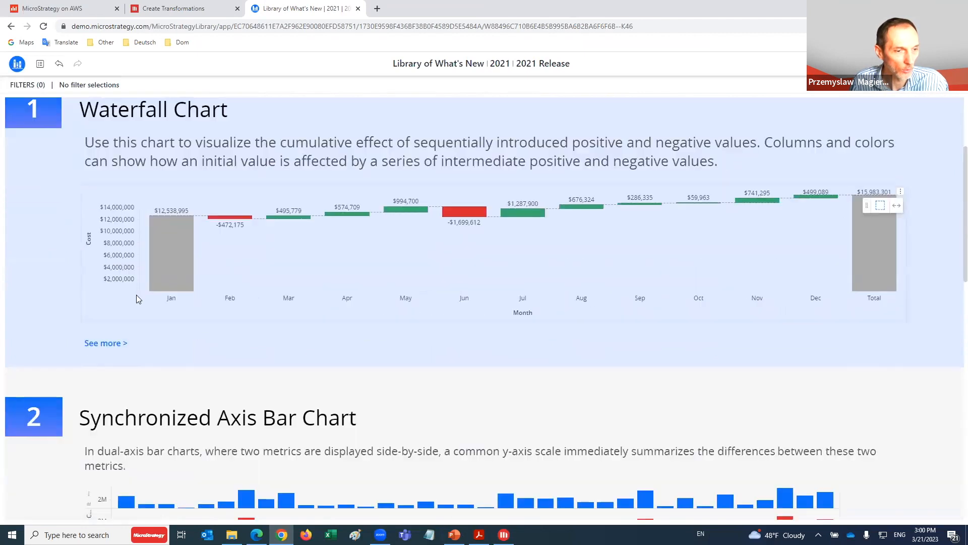
click(112, 344)
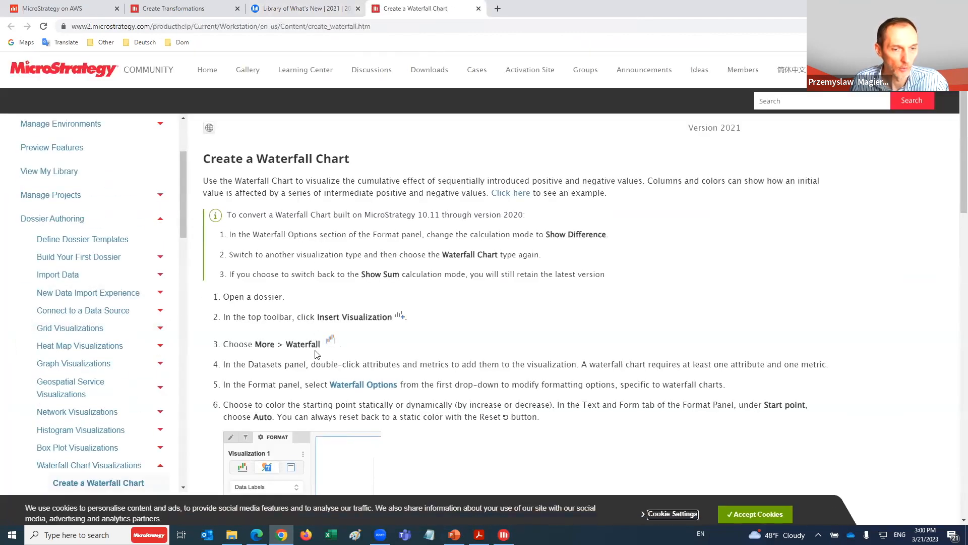
- Search the web for 'micro' and open the What's New in MicroStrategy 2021 page
click(347, 28)
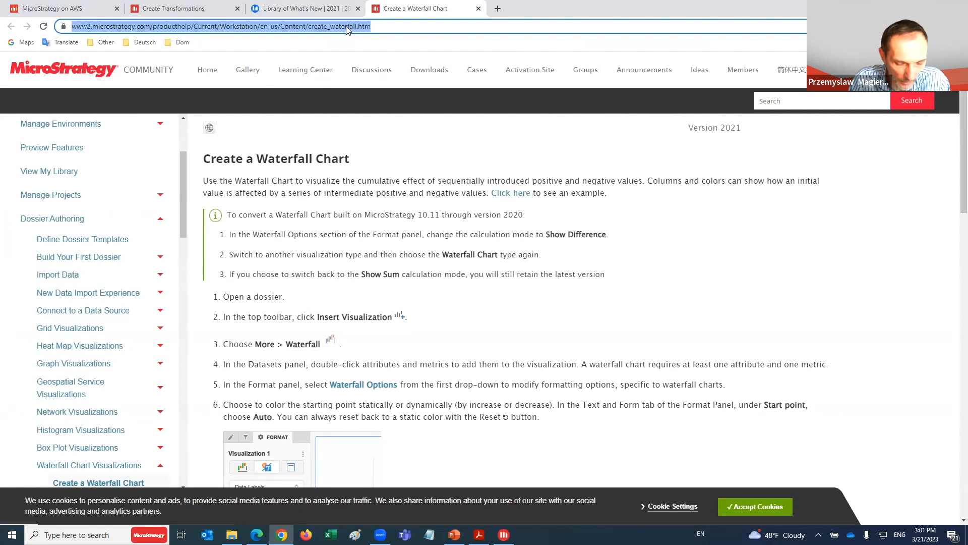
text(micro)
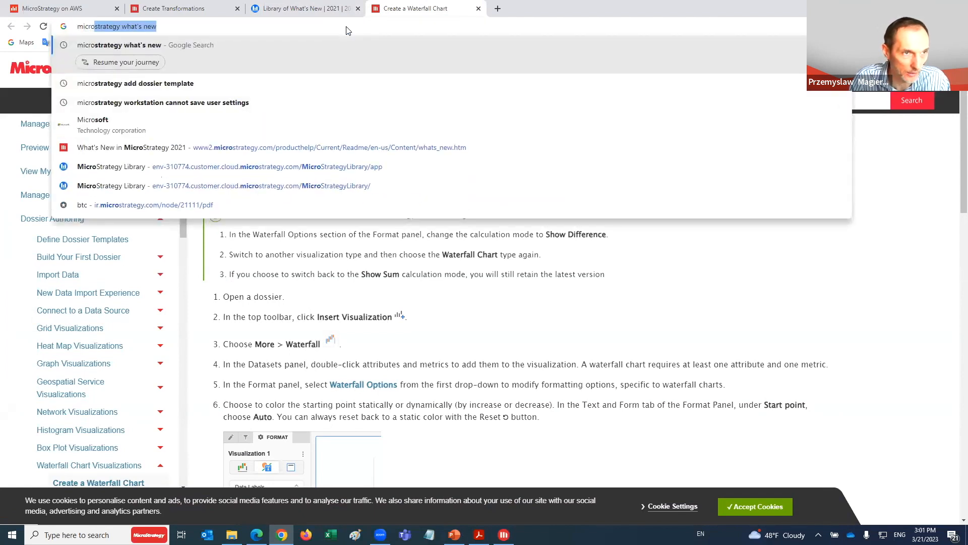
key(Return)
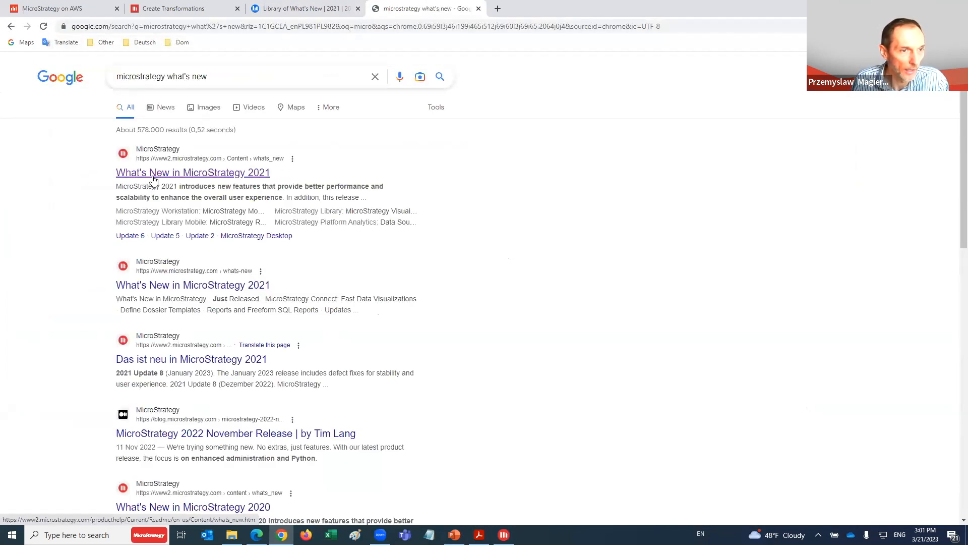
click(157, 174)
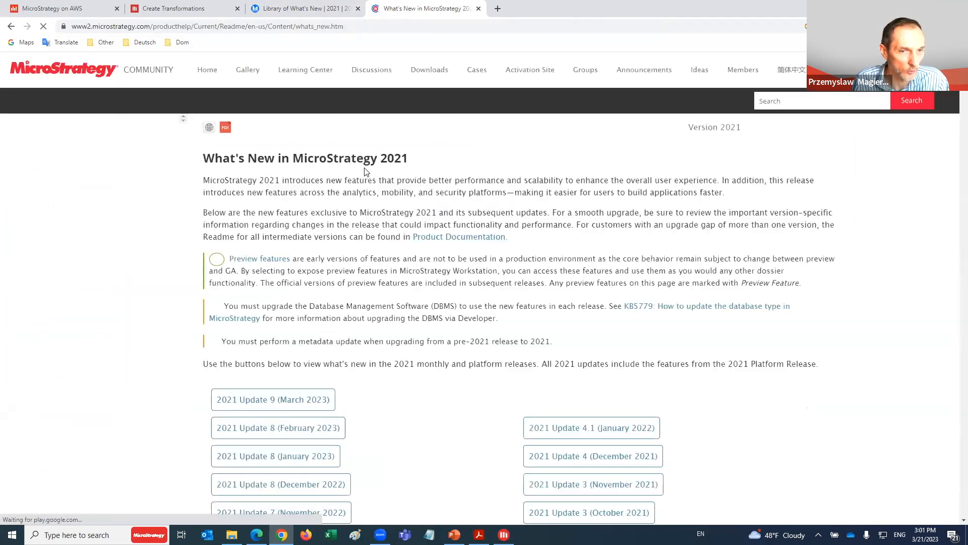
- Jump to the 2021 Update 7 (October 2022) notes, then return to Workstation's Cards list
scroll(370, 202, down, 2)
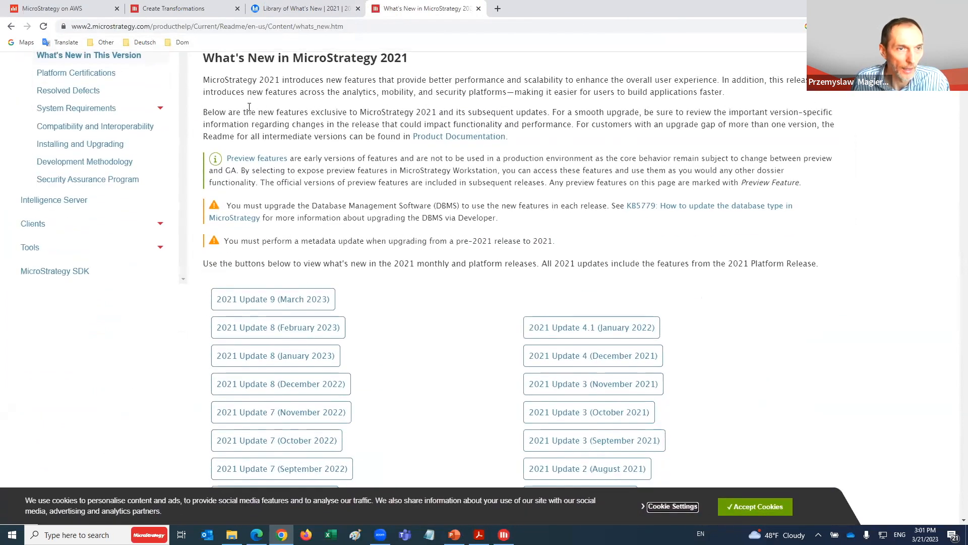
scroll(254, 112, down, 2)
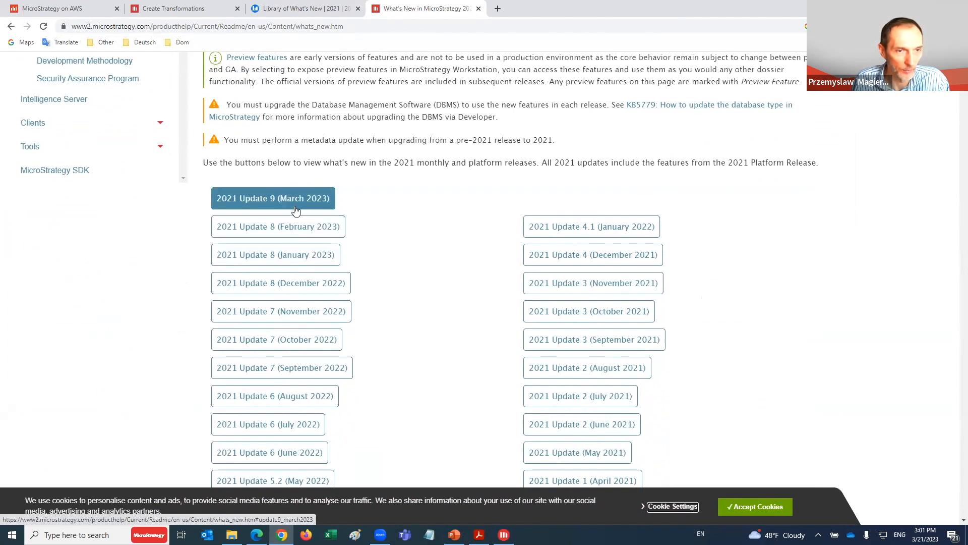
scroll(295, 210, down, 2)
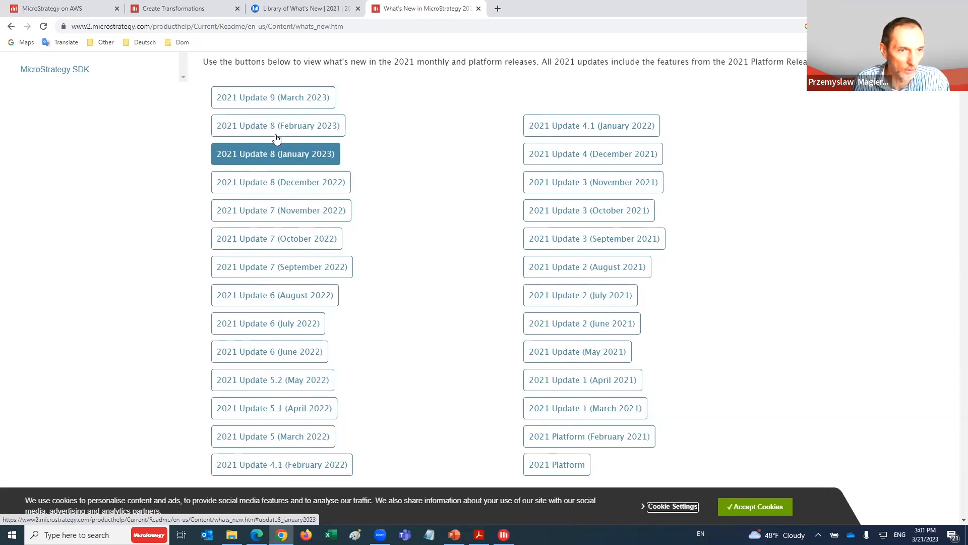
scroll(265, 174, down, 1)
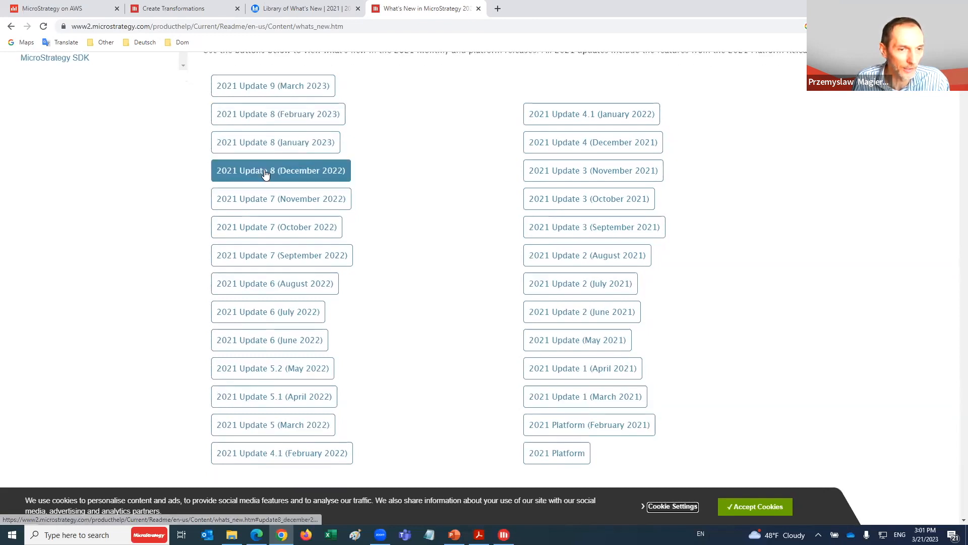
scroll(266, 174, down, 3)
scroll(265, 174, down, 6)
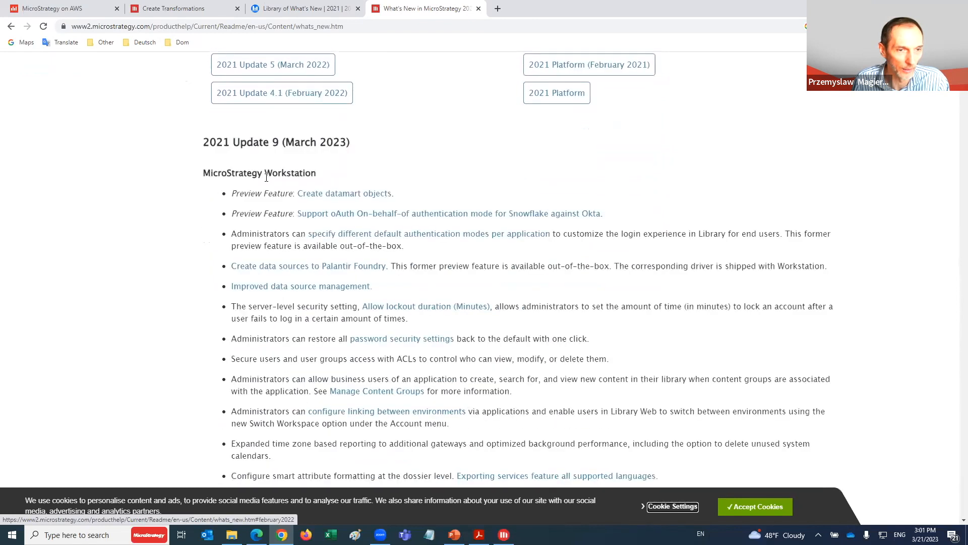
scroll(285, 262, down, 12)
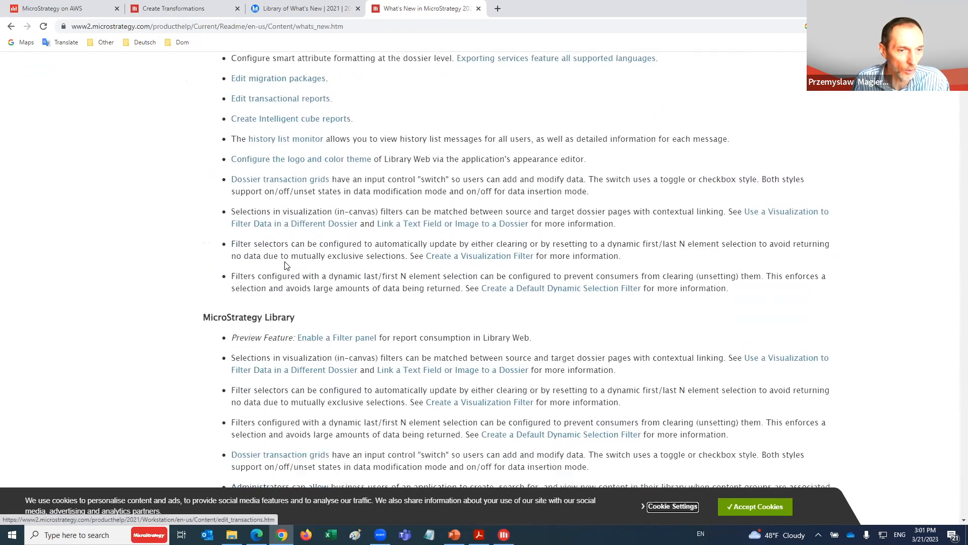
scroll(306, 288, down, 13)
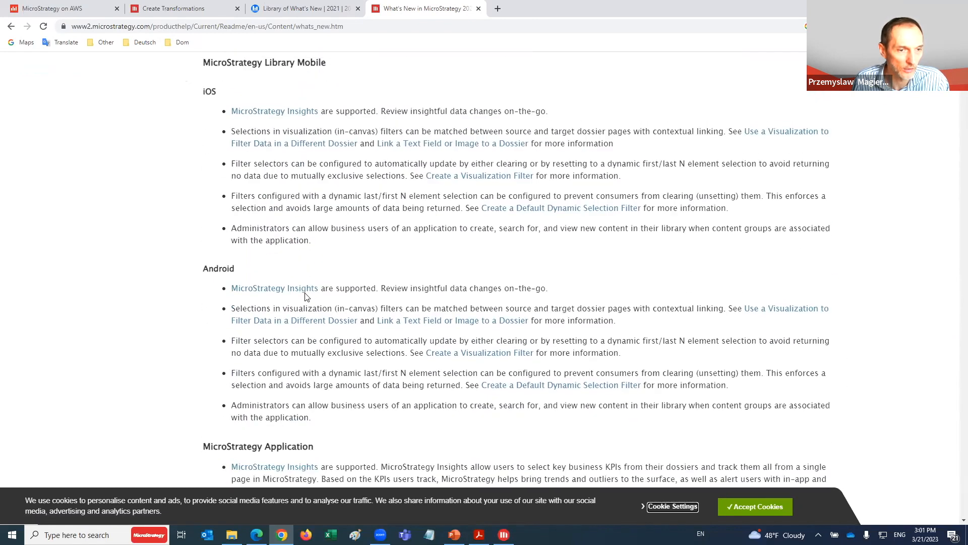
scroll(305, 298, down, 12)
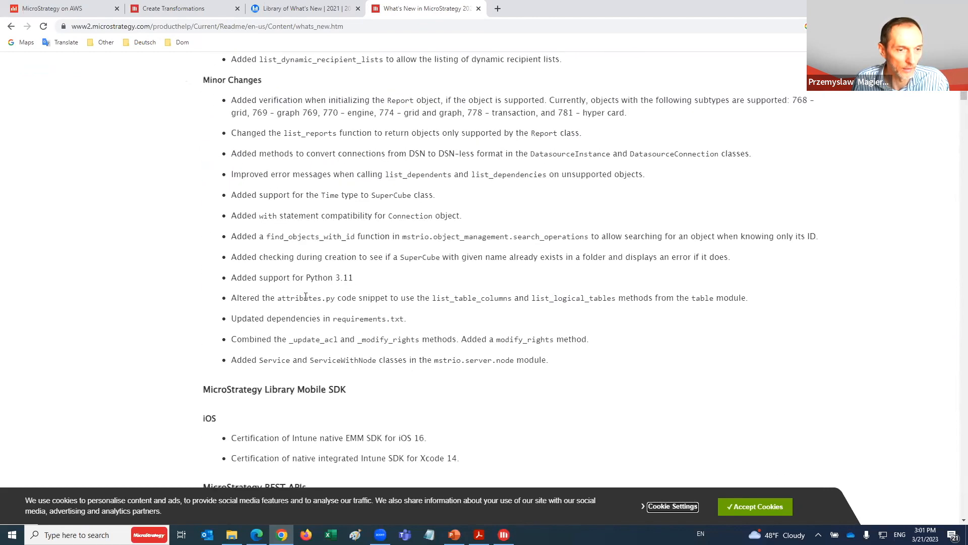
scroll(297, 310, up, 6)
drag(963, 96, 964, 55)
scroll(266, 378, down, 2)
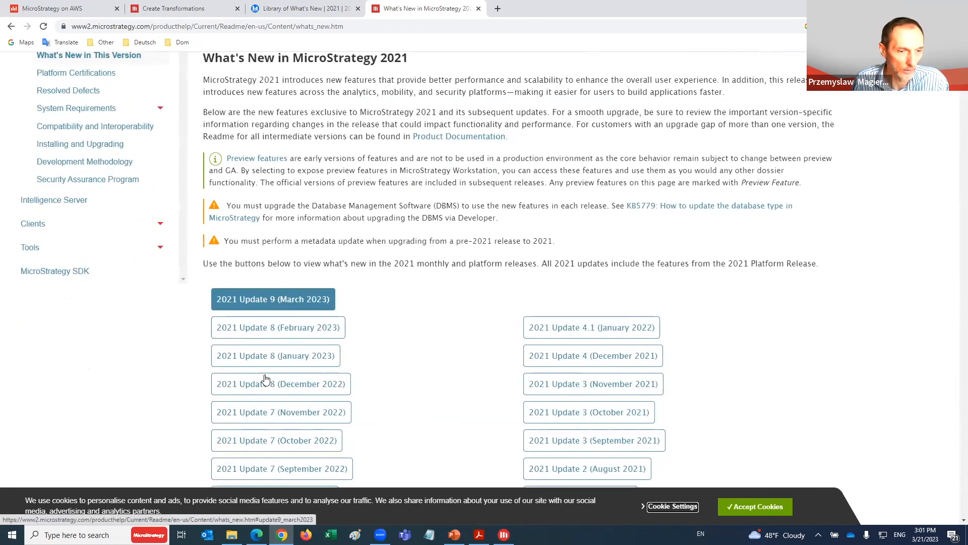
click(258, 439)
scroll(287, 346, down, 8)
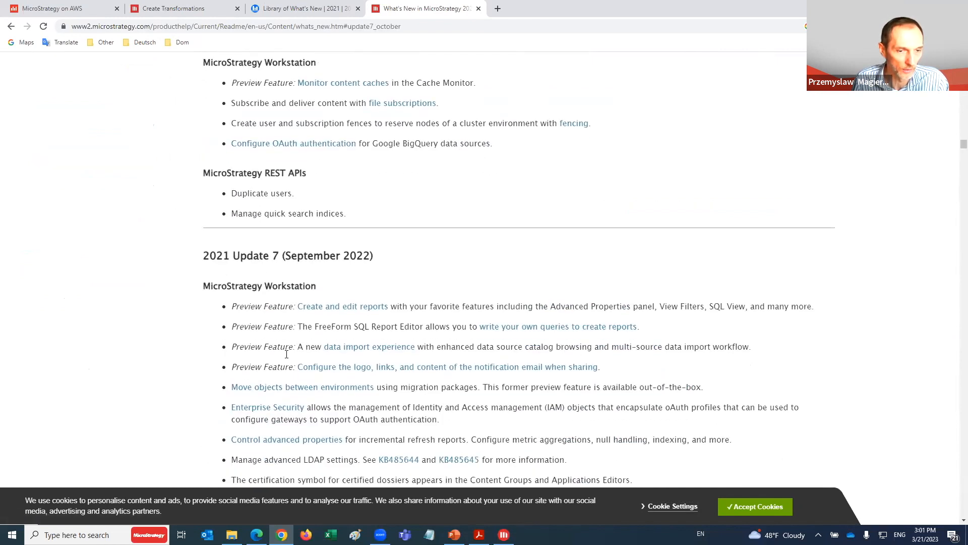
scroll(286, 346, up, 3)
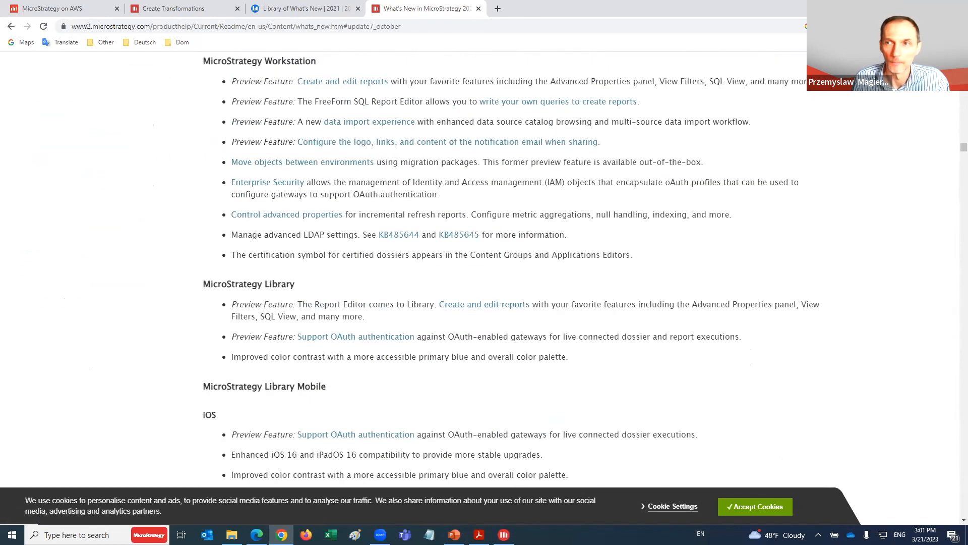
click(504, 534)
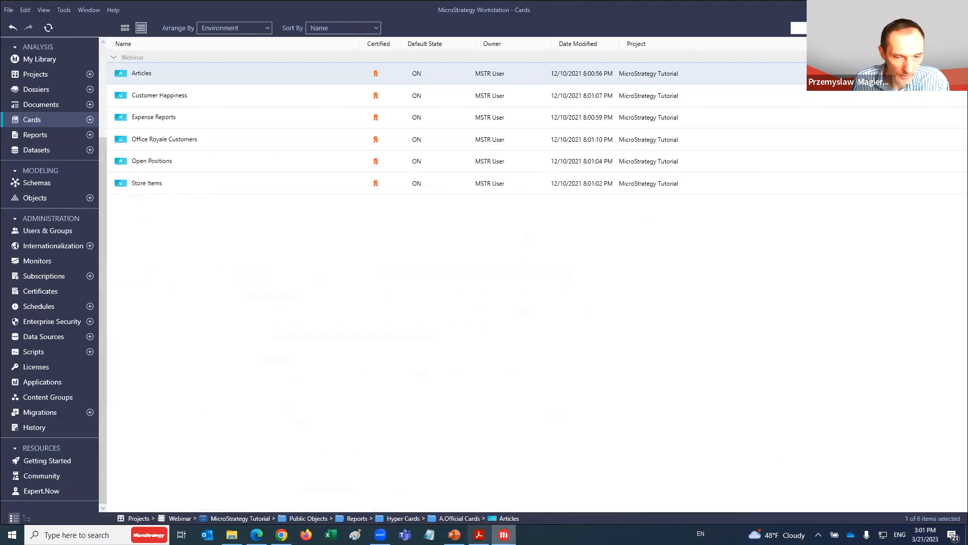
- Present Dossier Workshop slide 63 with Shift+F5 and follow its MicroStrategy Library link
click(454, 535)
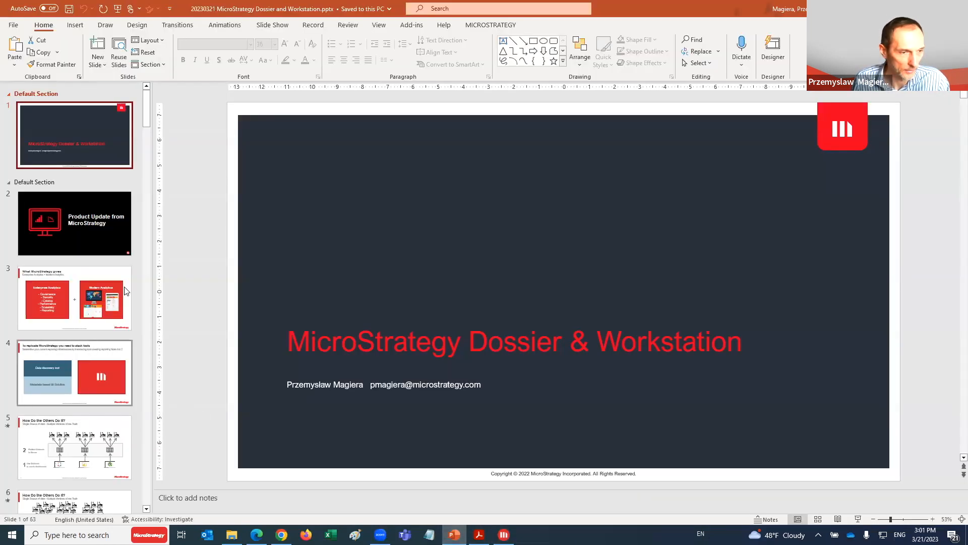
scroll(75, 353, down, 20)
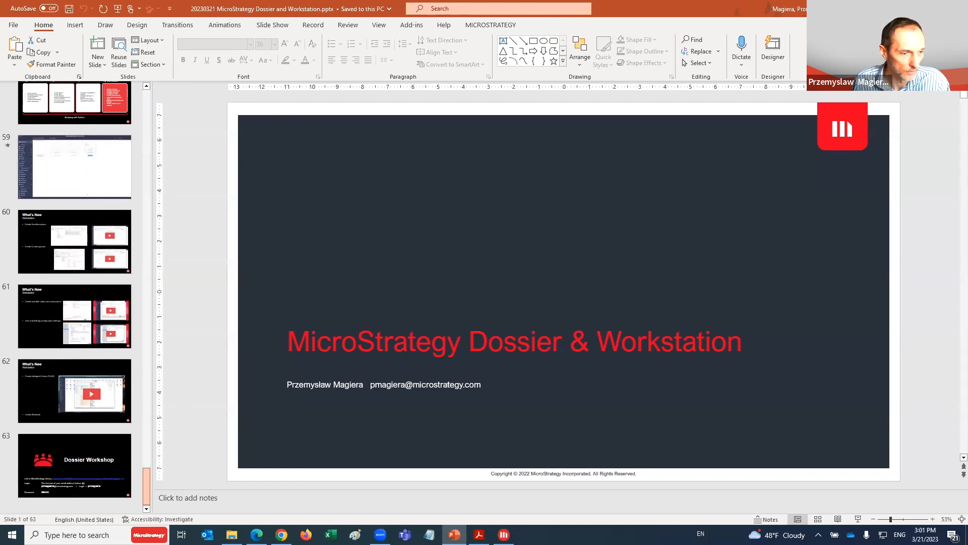
click(97, 461)
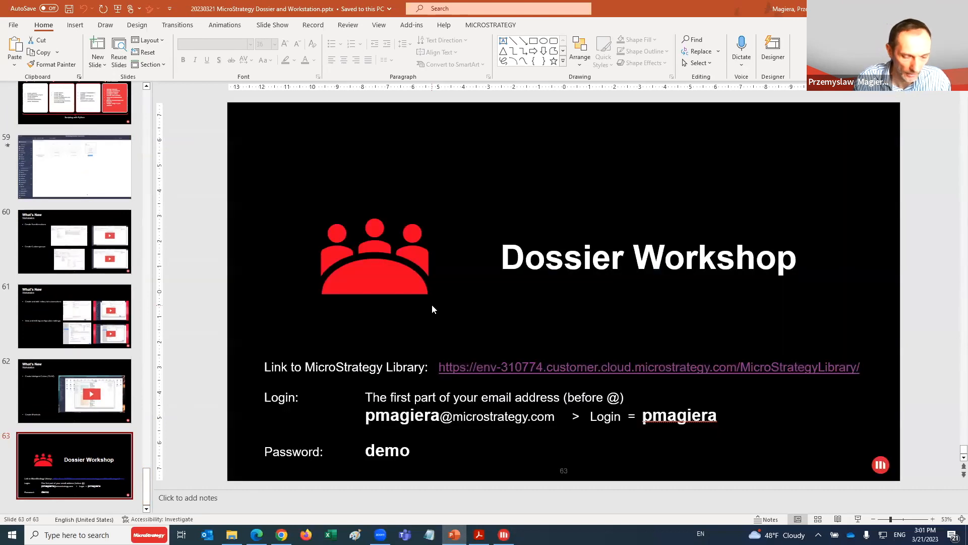
key(shift+F5)
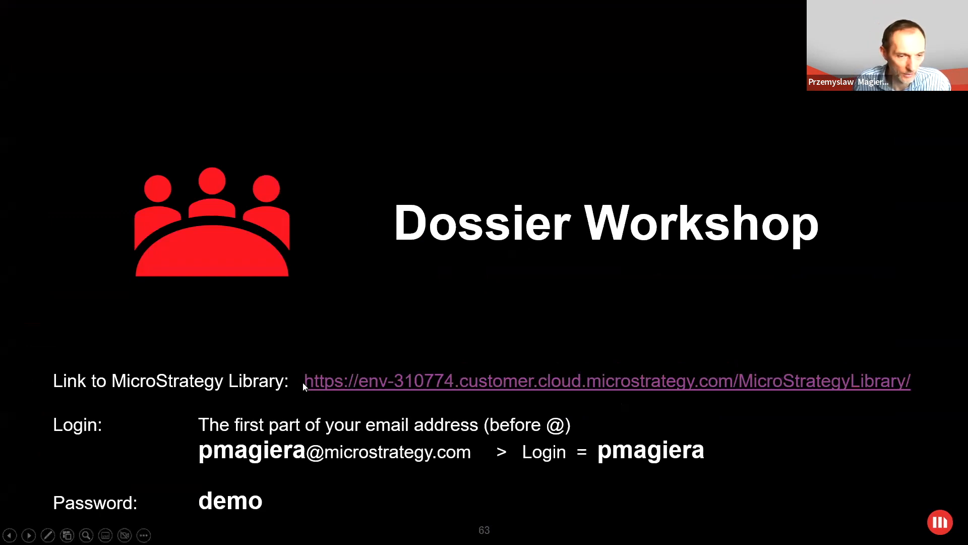
click(873, 373)
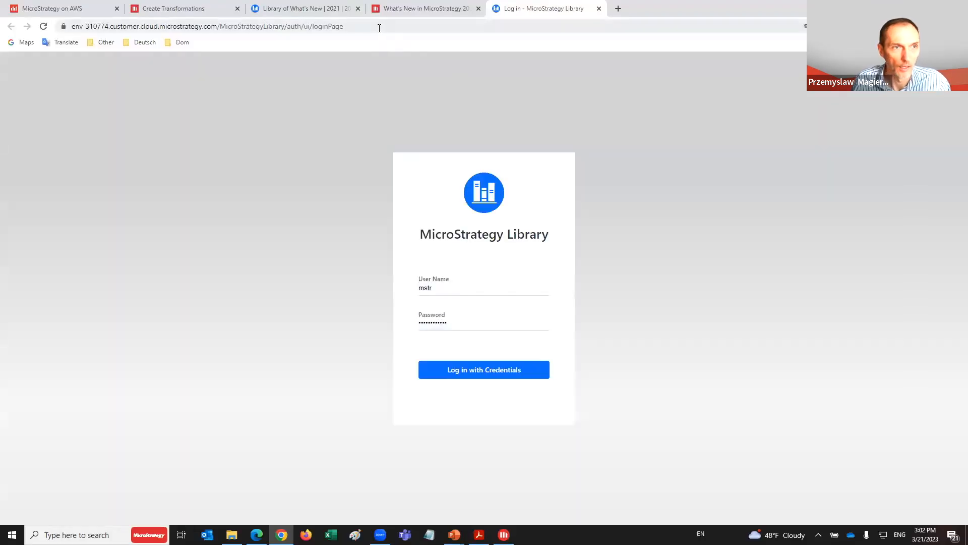
- Check the login page address, then return to the Dossier Workshop slide show
click(379, 29)
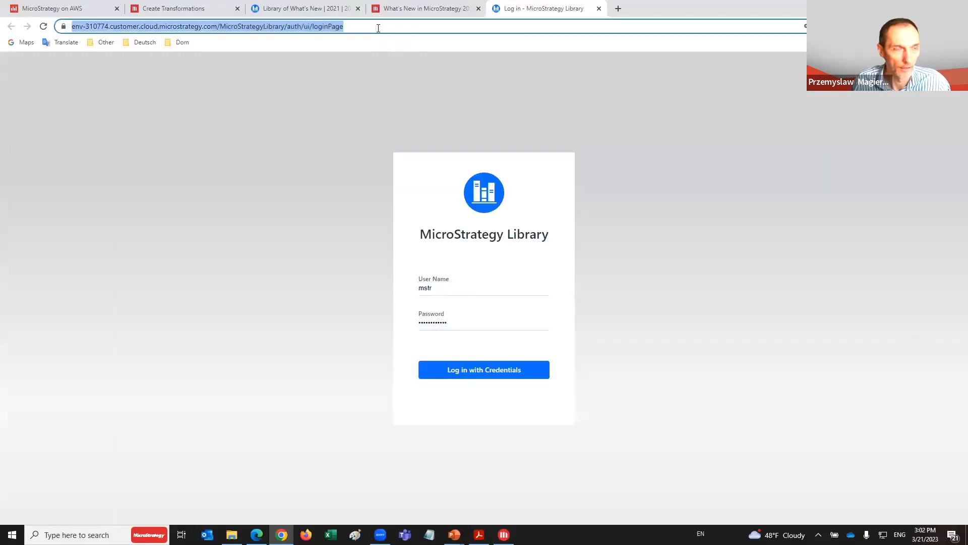
click(224, 484)
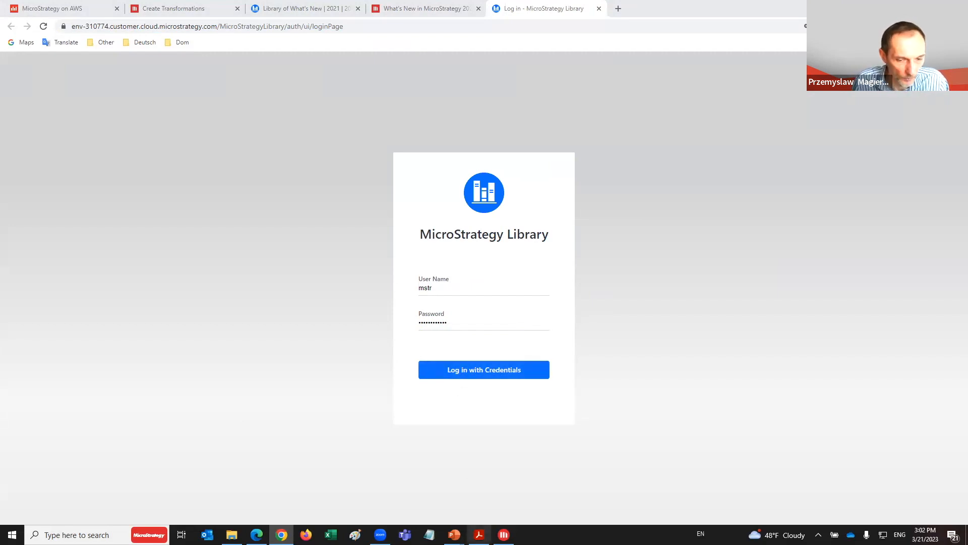
mouse_move(454, 534)
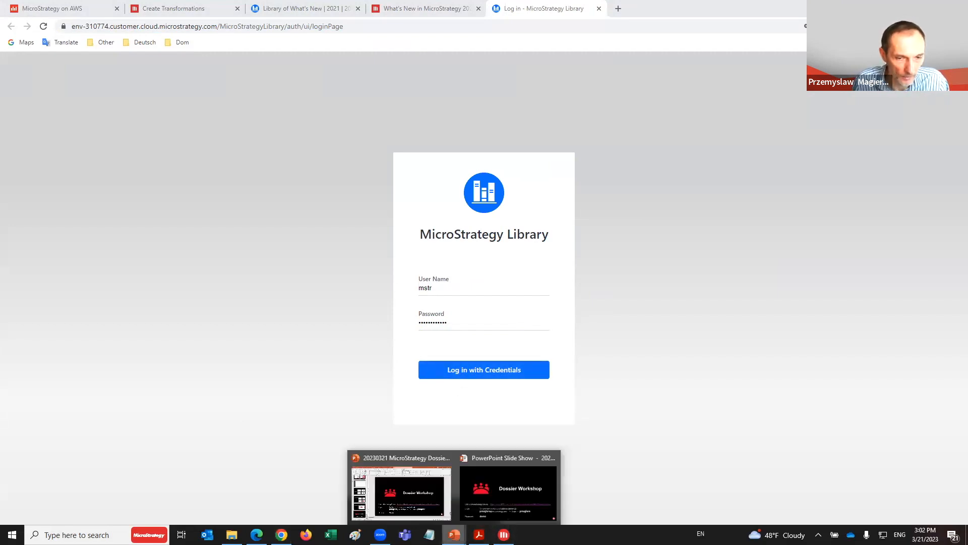
click(490, 504)
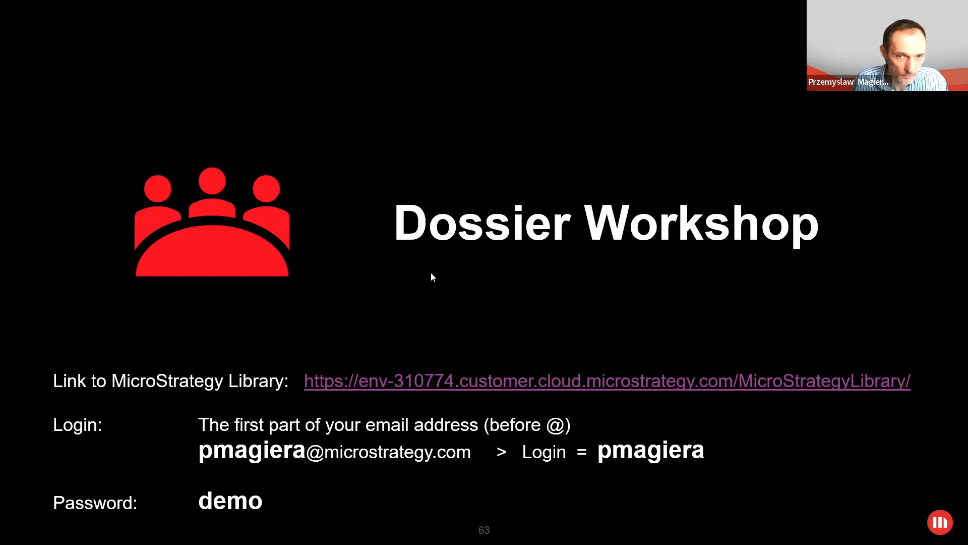
- Switch from the slide show back to the Library login tab with Alt+Tab
key(alt+Tab)
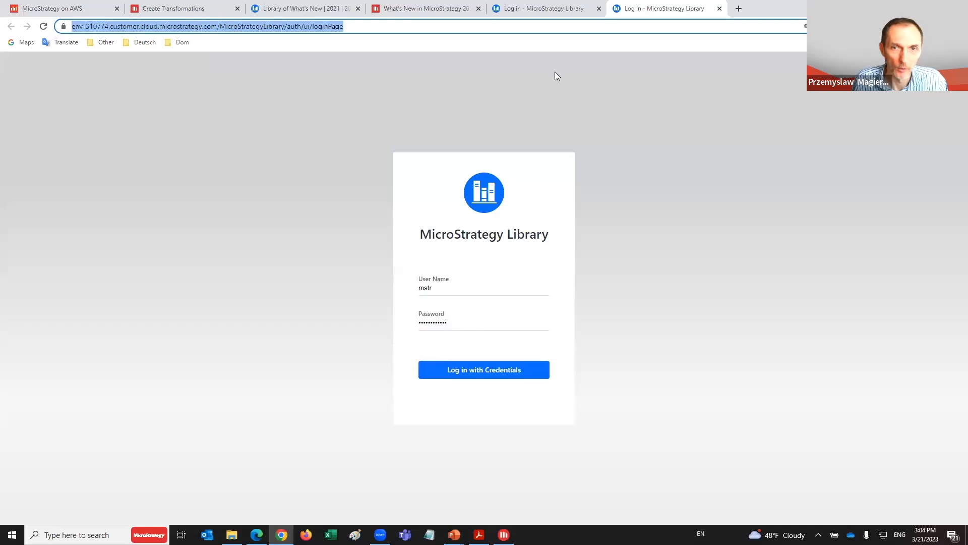
- Replace the prefilled user name and password with the workshop credentials and log in
click(555, 71)
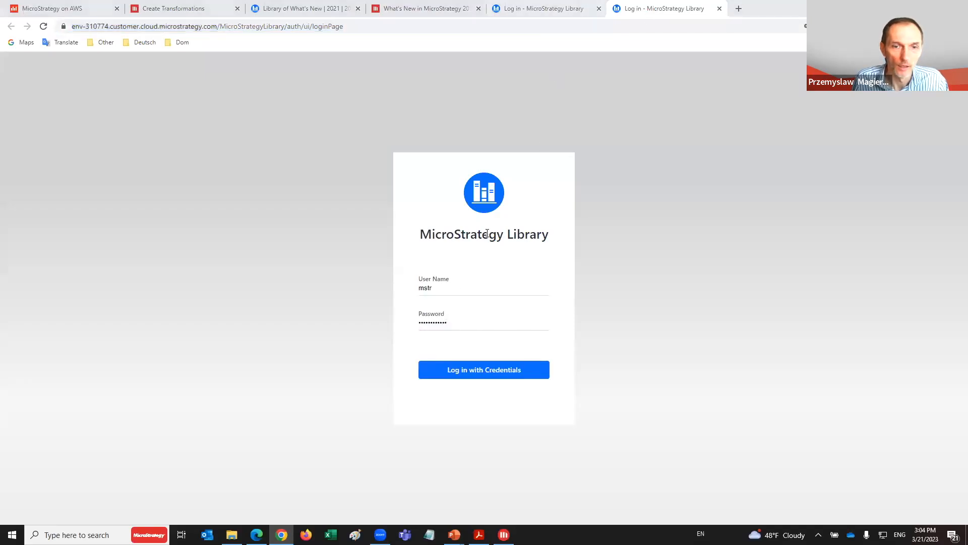
click(443, 292)
drag(442, 290, 387, 293)
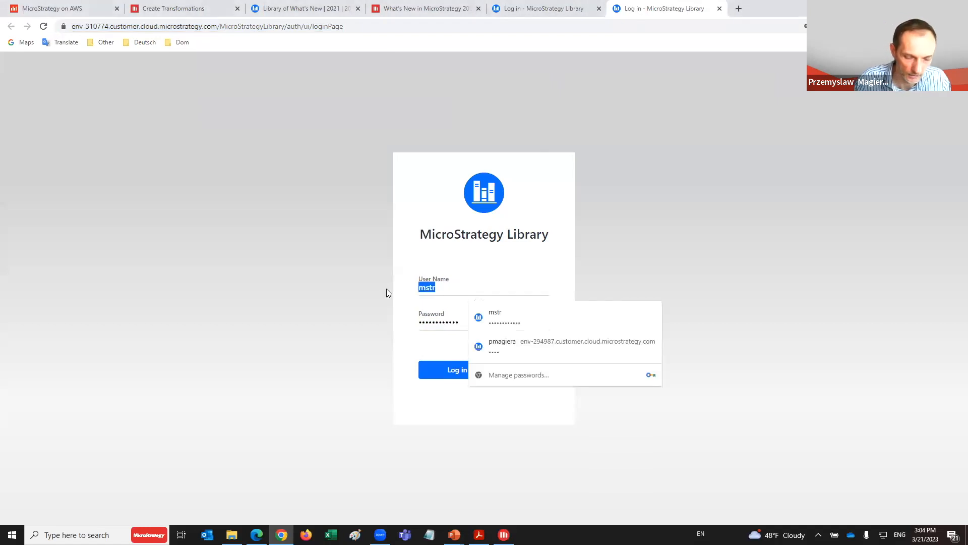
text(pma)
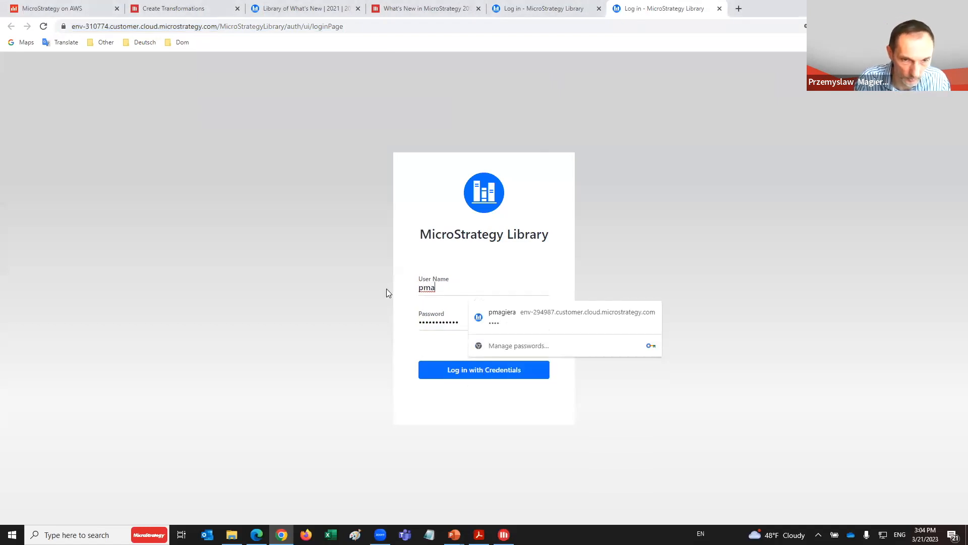
text(giera)
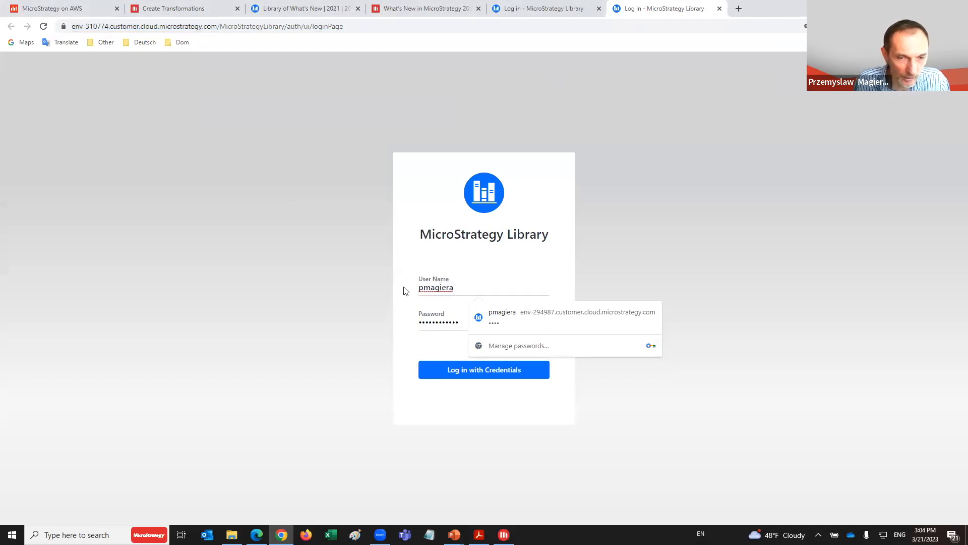
click(445, 318)
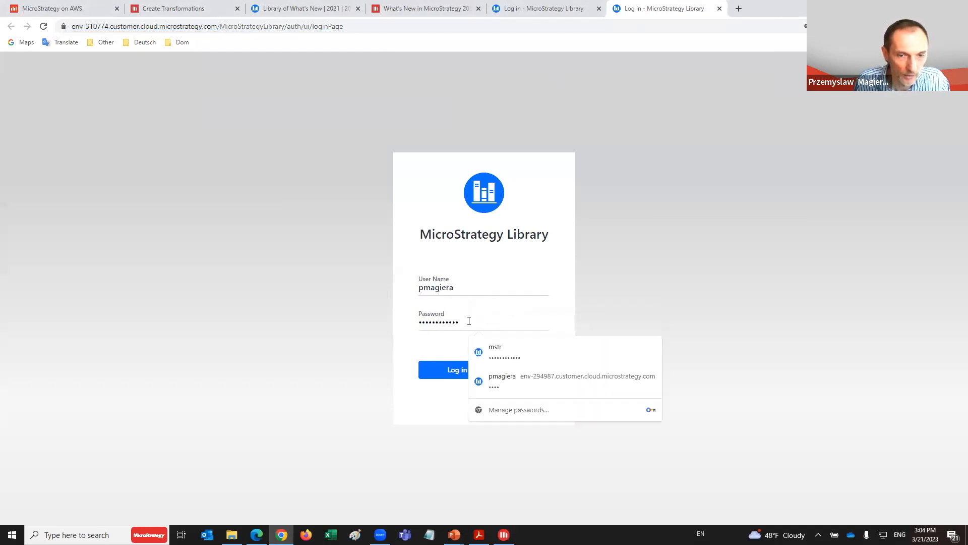
drag(469, 320, 353, 312)
text(••••)
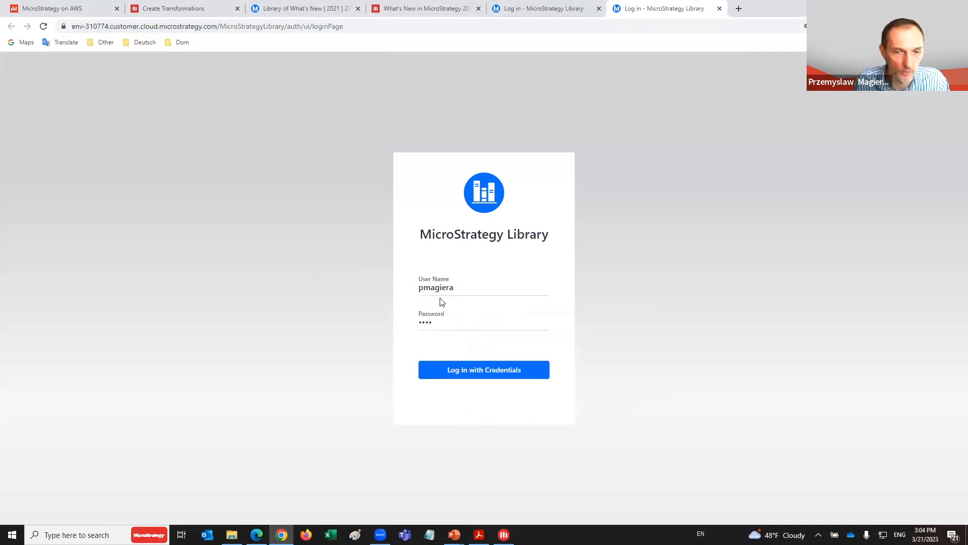
click(476, 366)
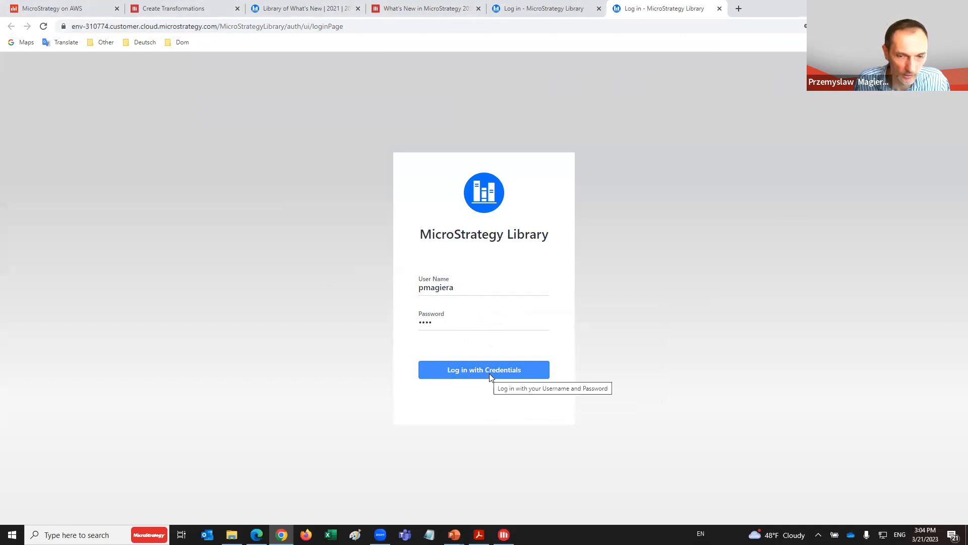
click(490, 375)
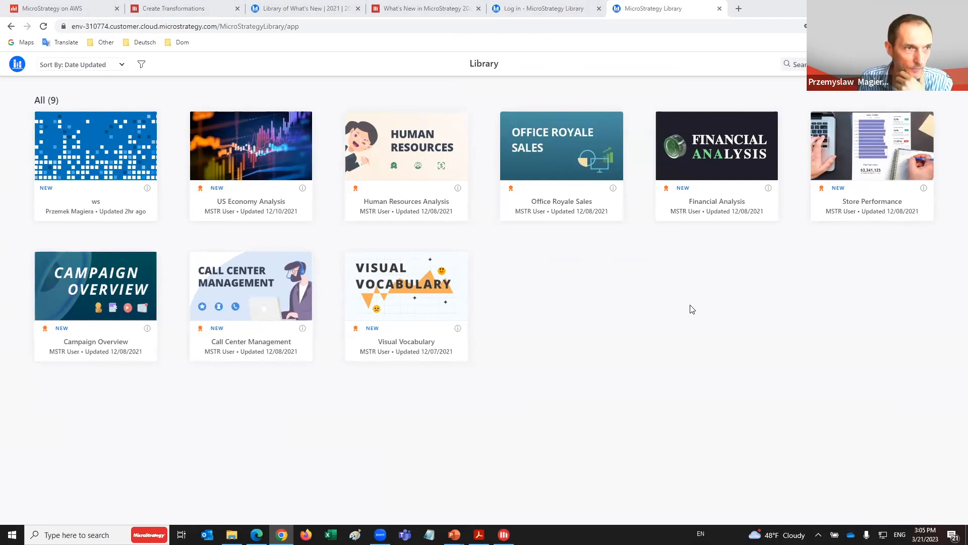
- Browse My Content, Favorites, Recents and Subscriptions, return to All, and open Office Royale Sales
click(17, 64)
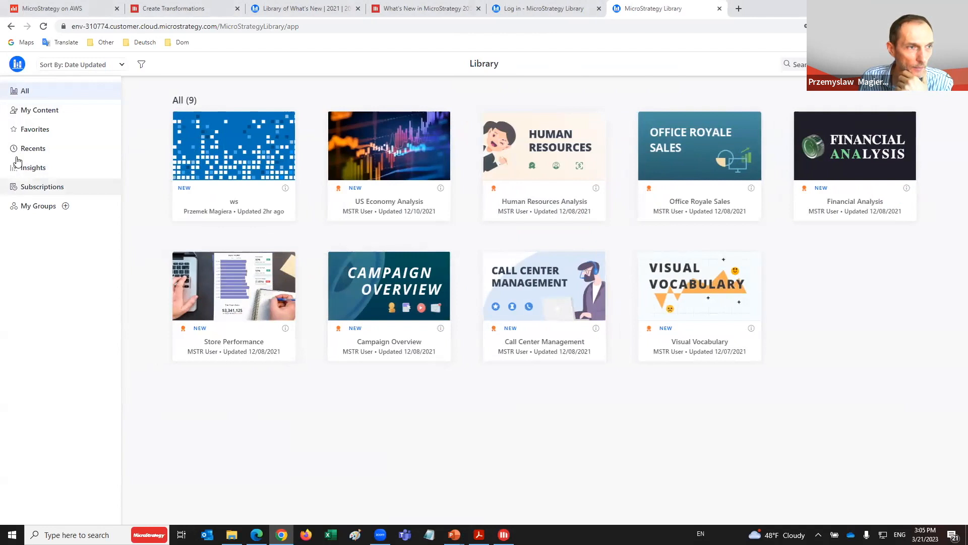
click(18, 66)
click(18, 66)
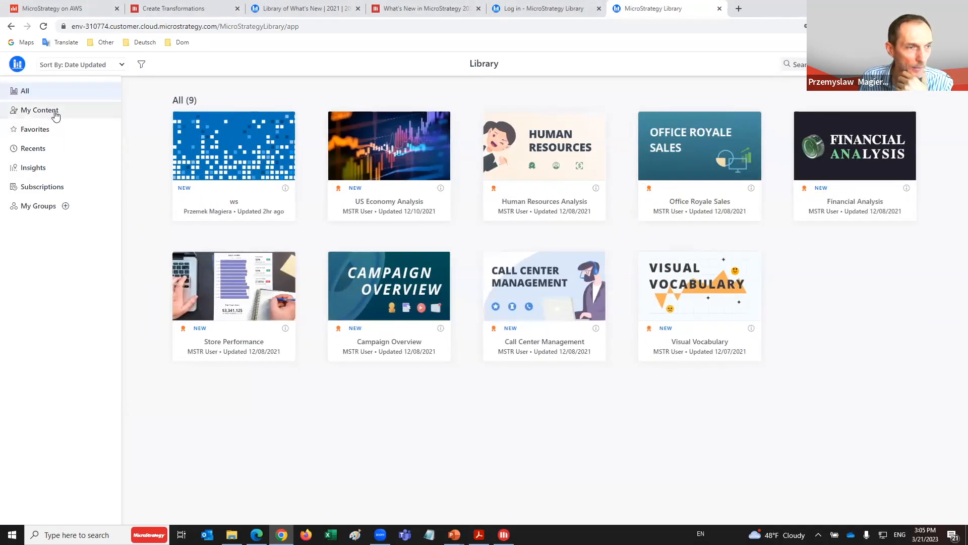
click(56, 115)
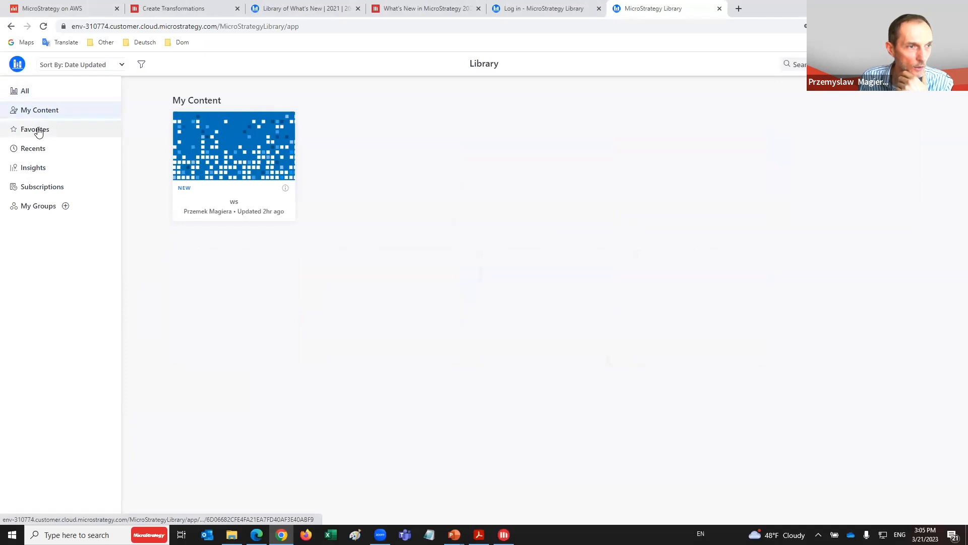
click(42, 130)
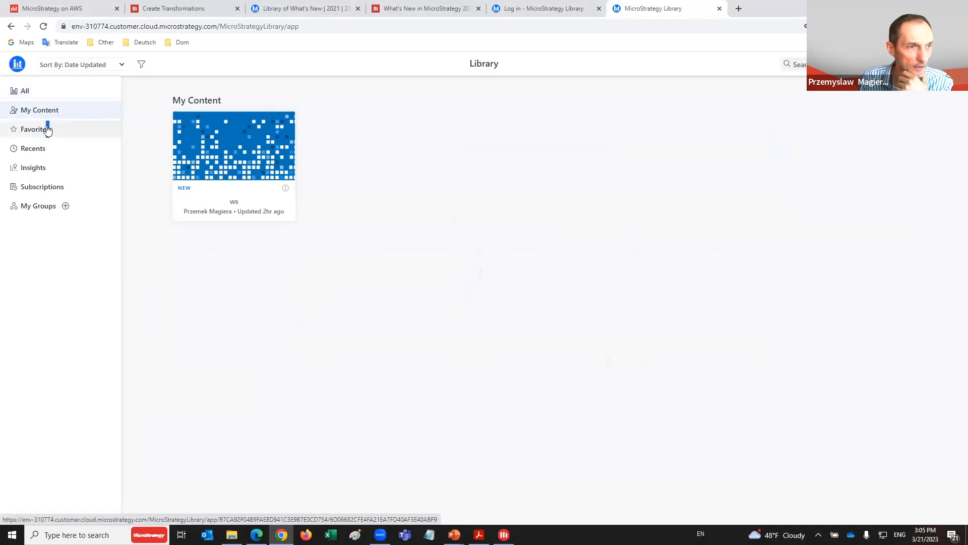
click(35, 152)
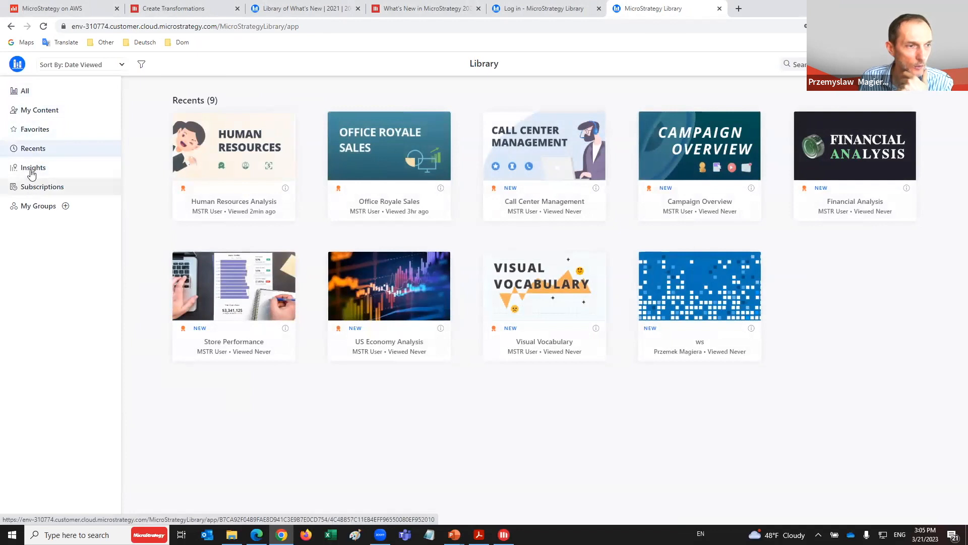
click(33, 194)
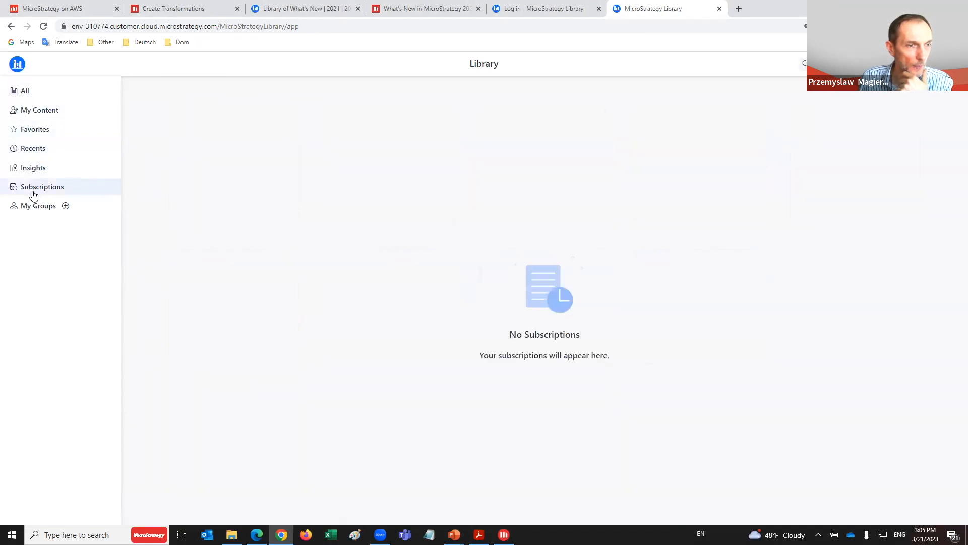
click(24, 97)
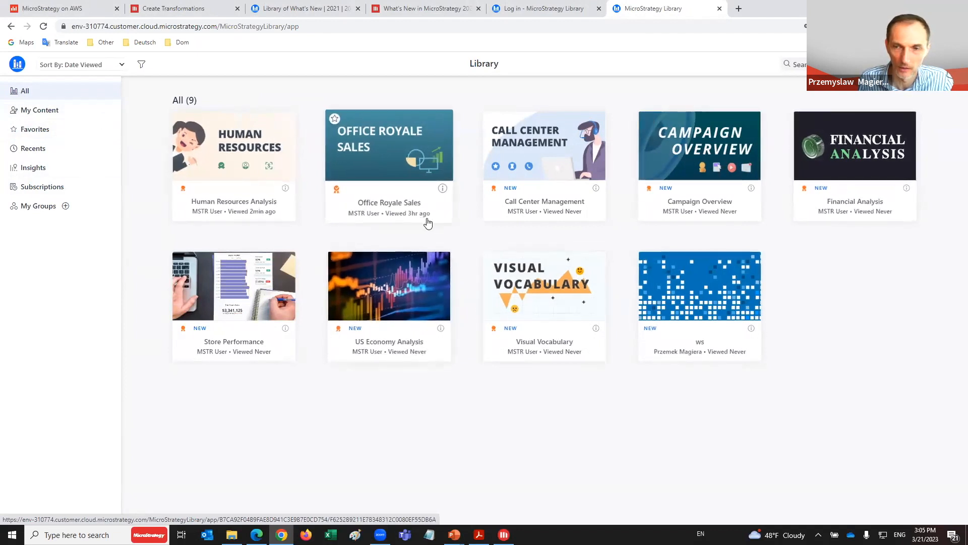
click(383, 156)
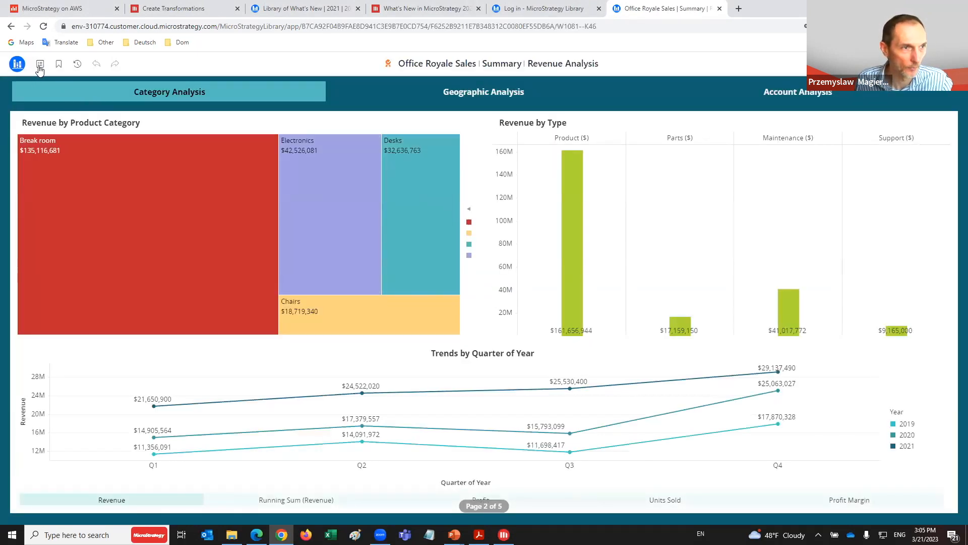
click(17, 64)
click(53, 149)
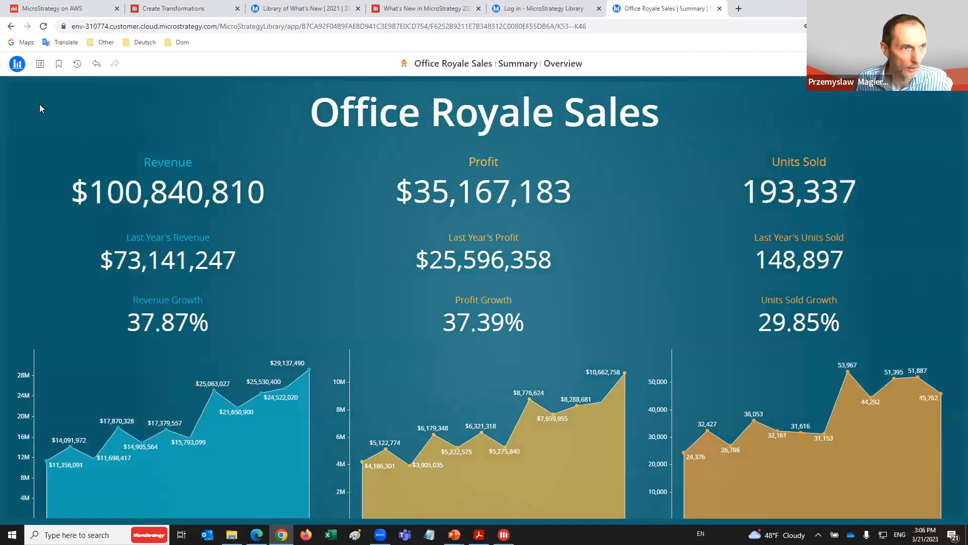
click(41, 69)
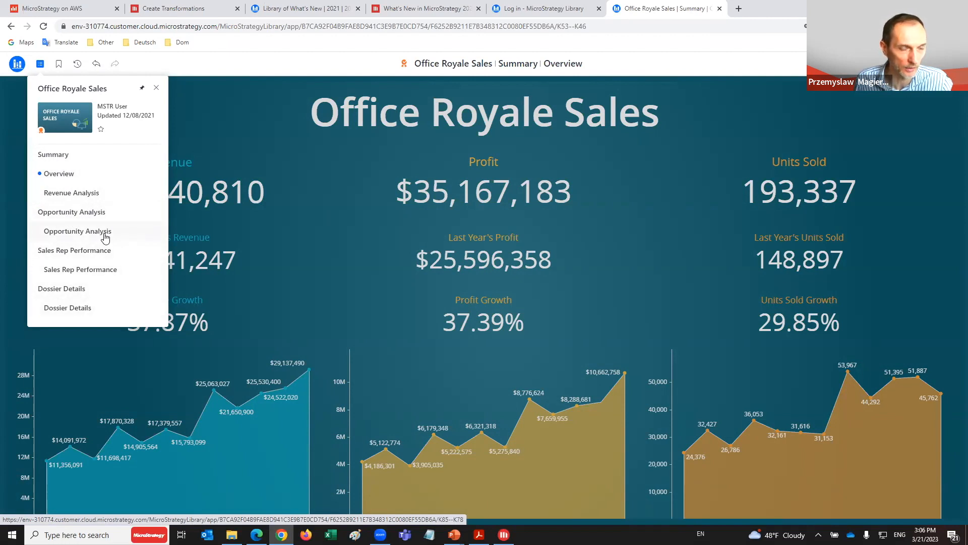
click(87, 196)
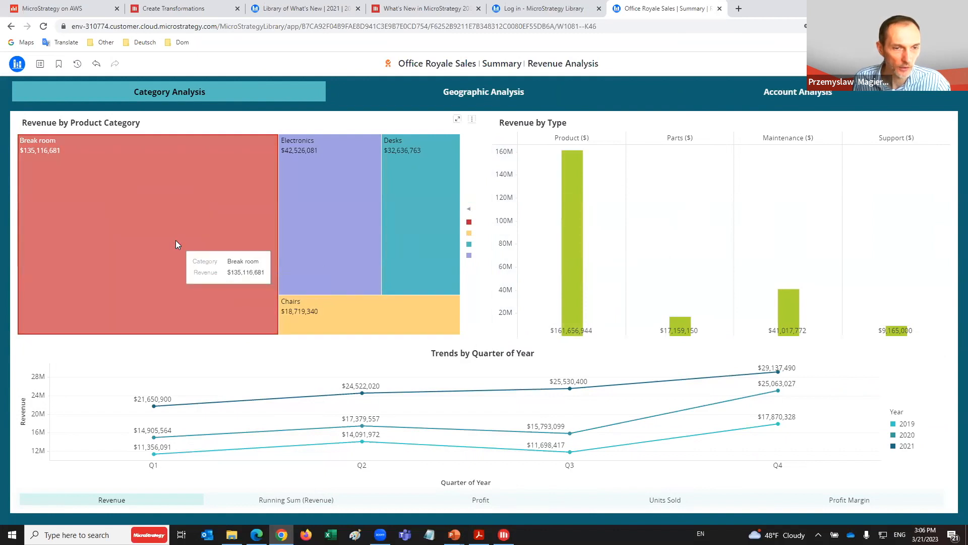
click(177, 240)
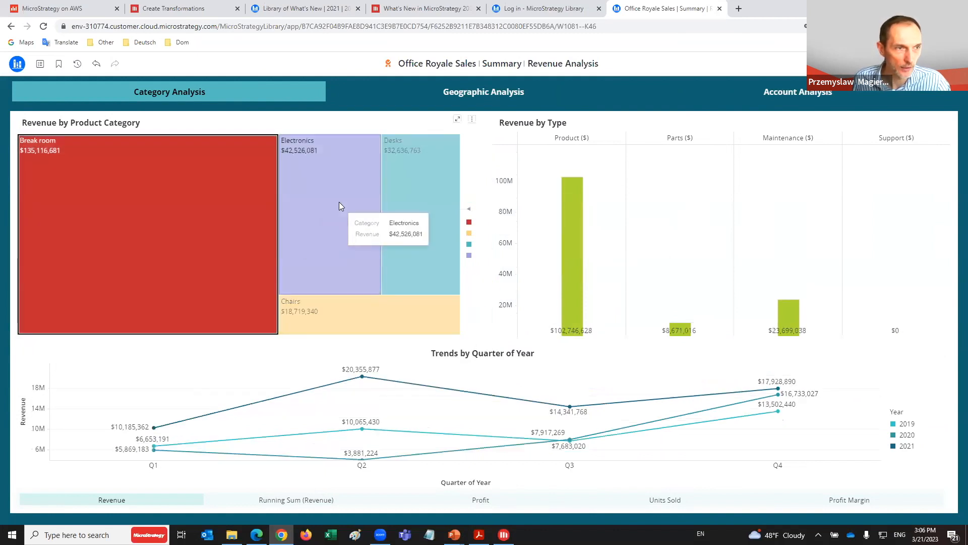
click(339, 202)
click(442, 193)
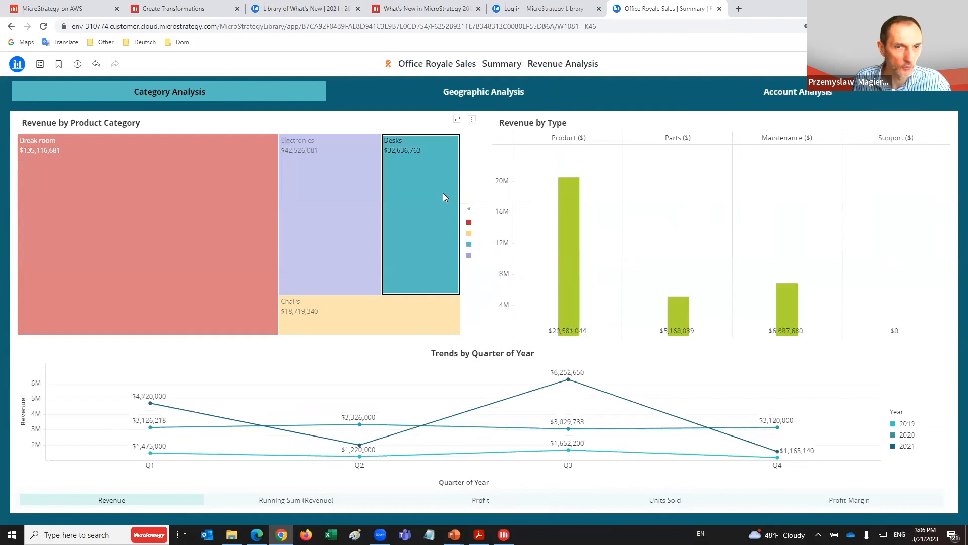
click(445, 316)
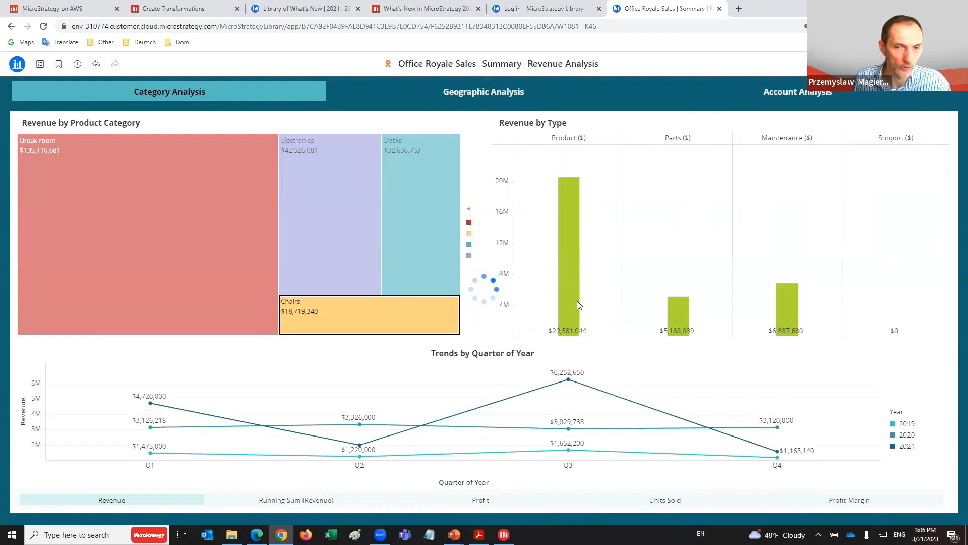
click(207, 225)
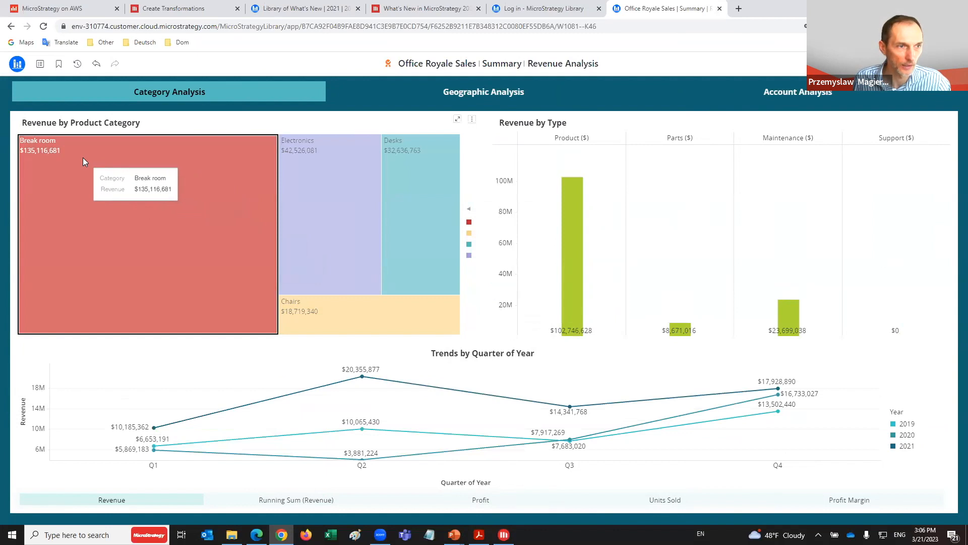
click(83, 159)
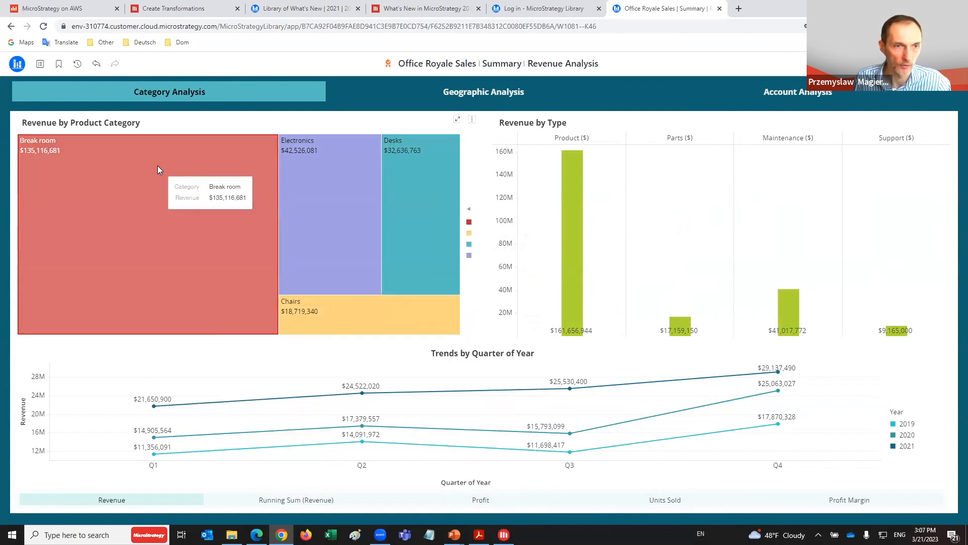
click(158, 168)
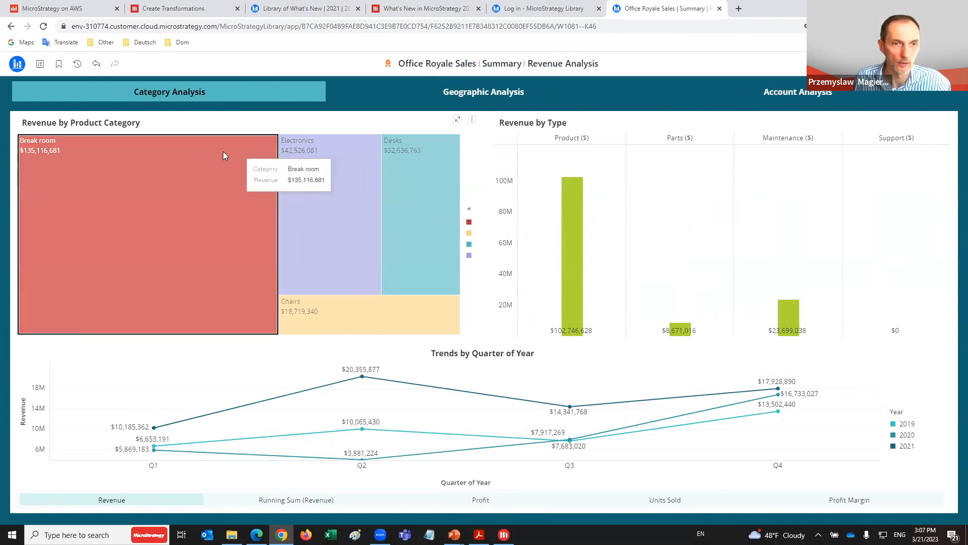
click(339, 202)
drag(424, 309, 209, 201)
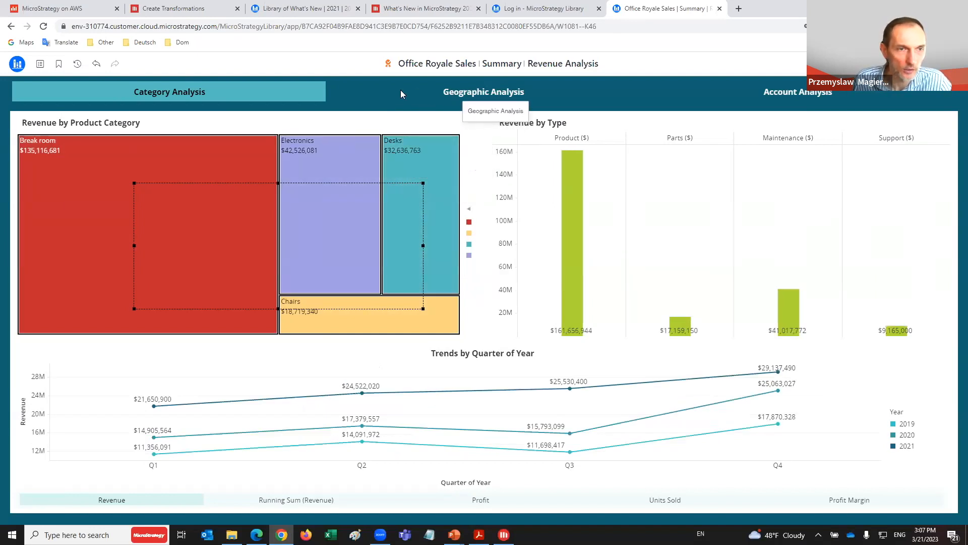
click(460, 90)
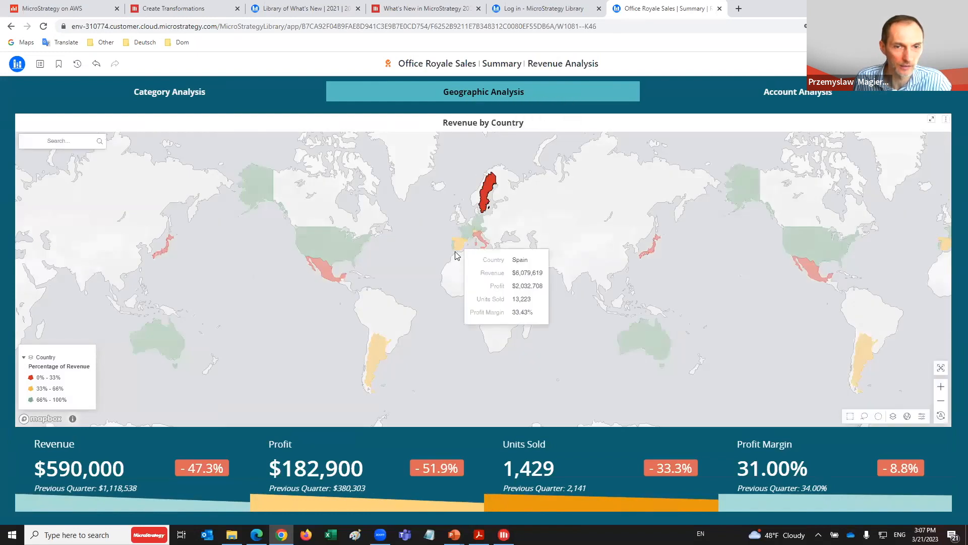
- Pan the Geographic Analysis map to Europe, then browse the views and settle on Account Analysis
scroll(468, 243, up, 5)
drag(474, 229, 295, 374)
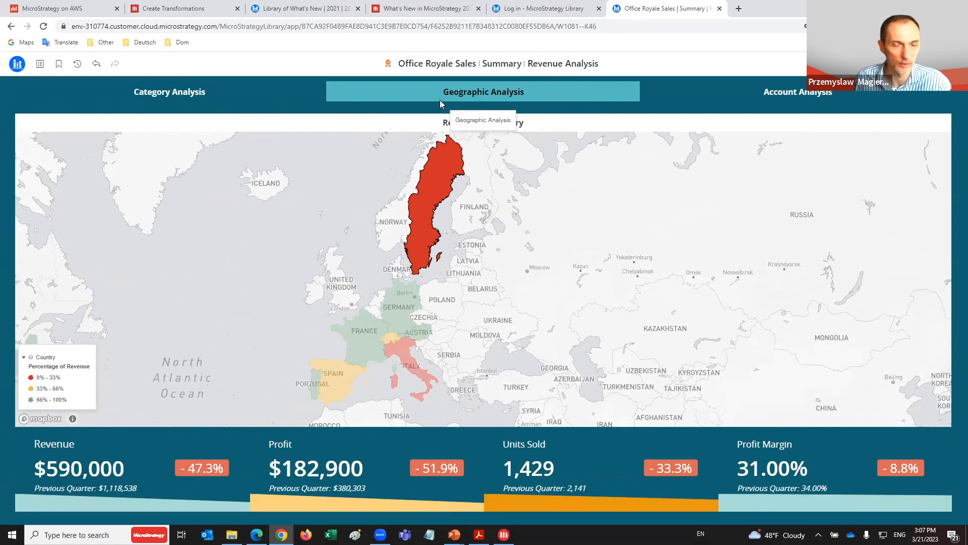
click(187, 92)
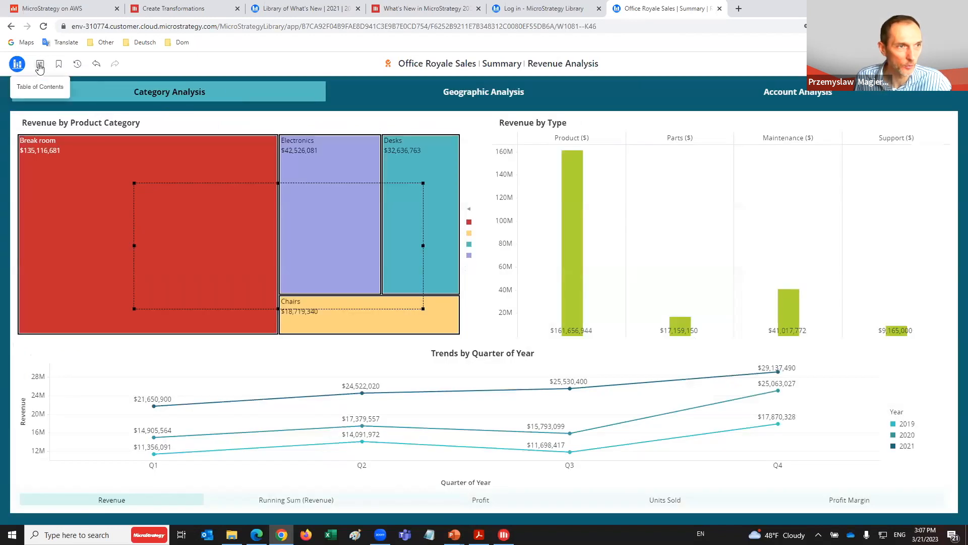
click(40, 66)
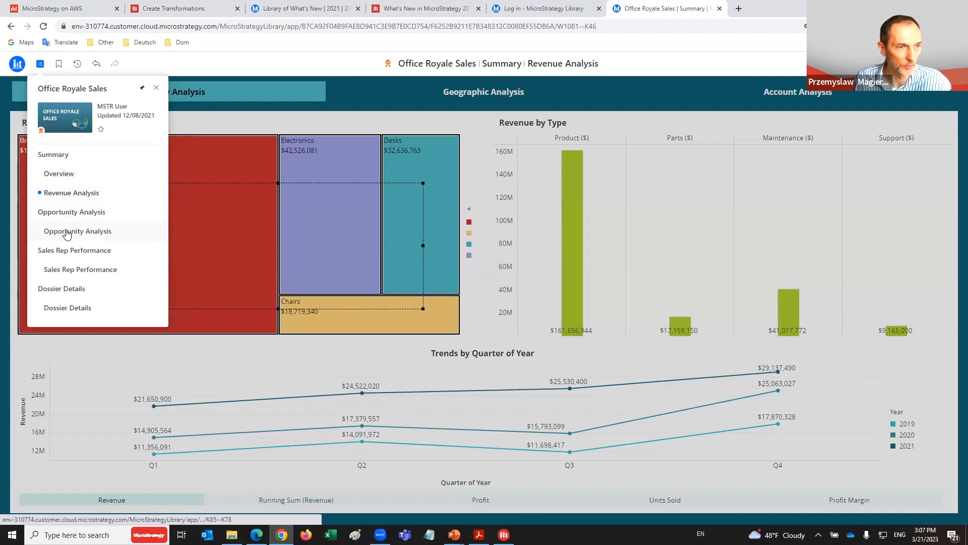
click(333, 75)
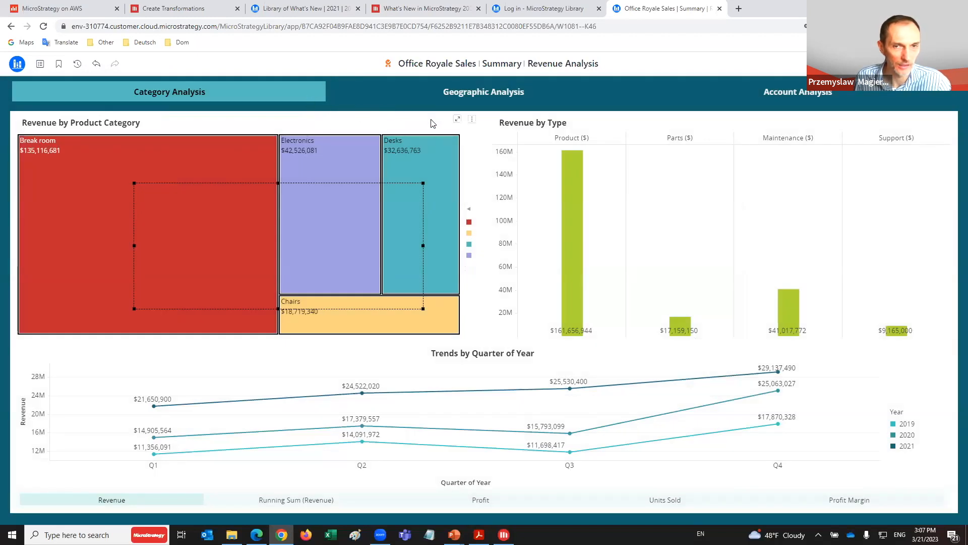
click(471, 95)
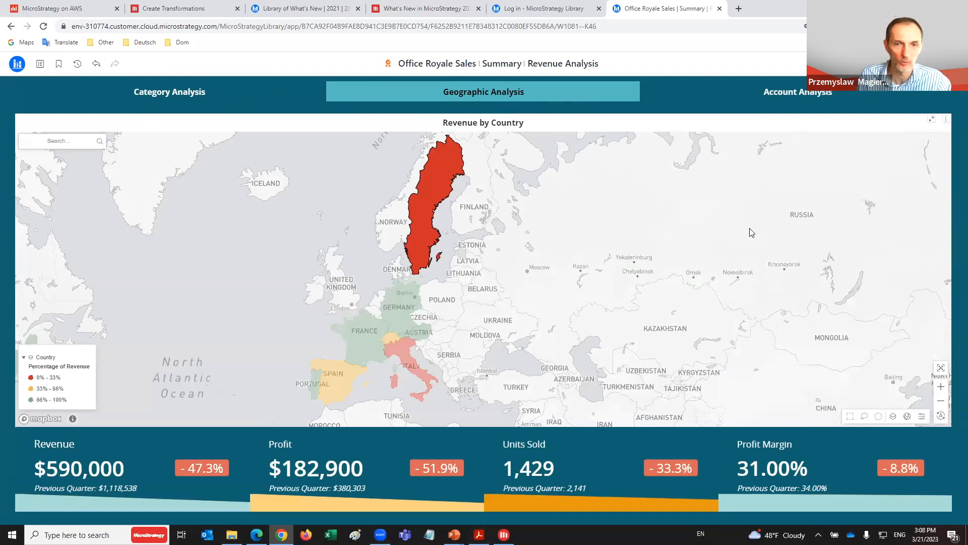
click(767, 99)
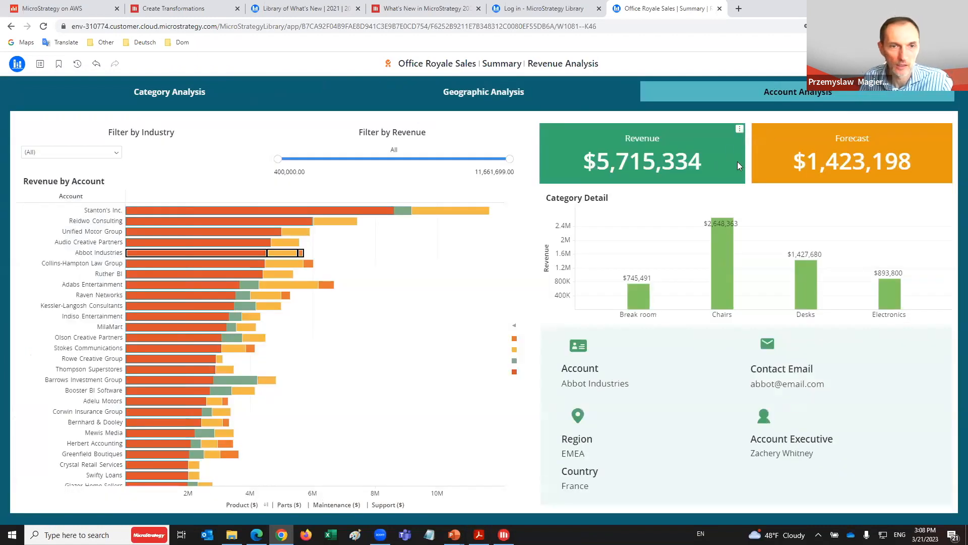
click(40, 64)
- Go to the Opportunity Analysis page and open the Industry filter's value selector in the filter panel
click(64, 233)
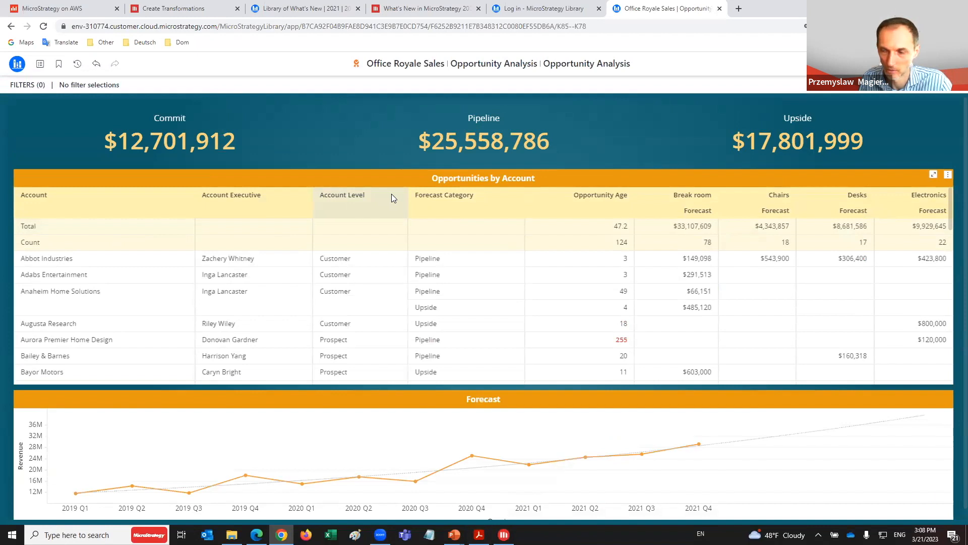
click(431, 296)
click(893, 64)
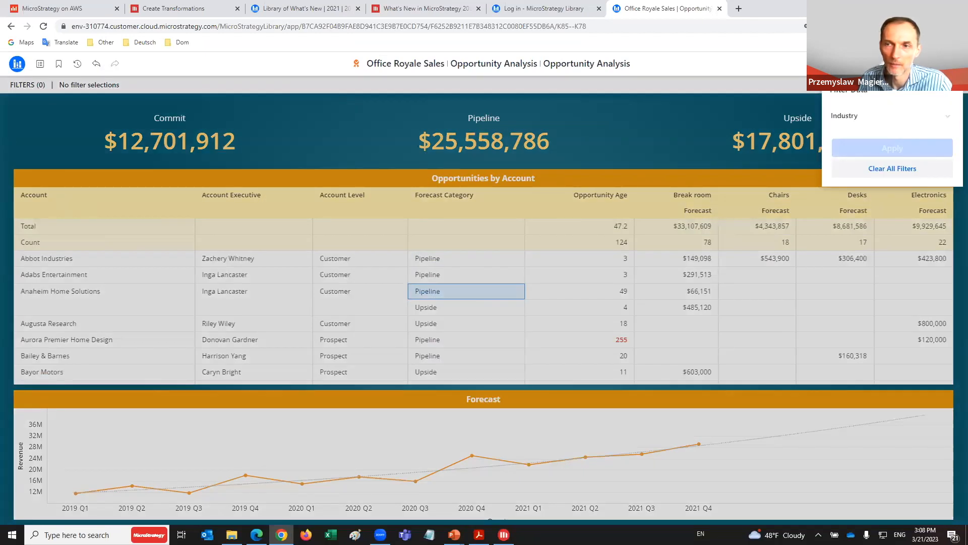
click(870, 64)
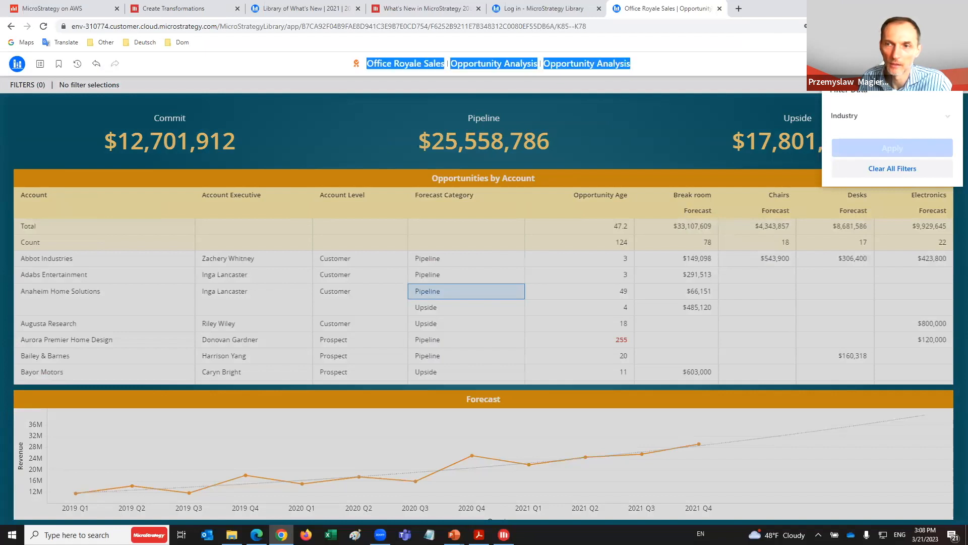
click(870, 63)
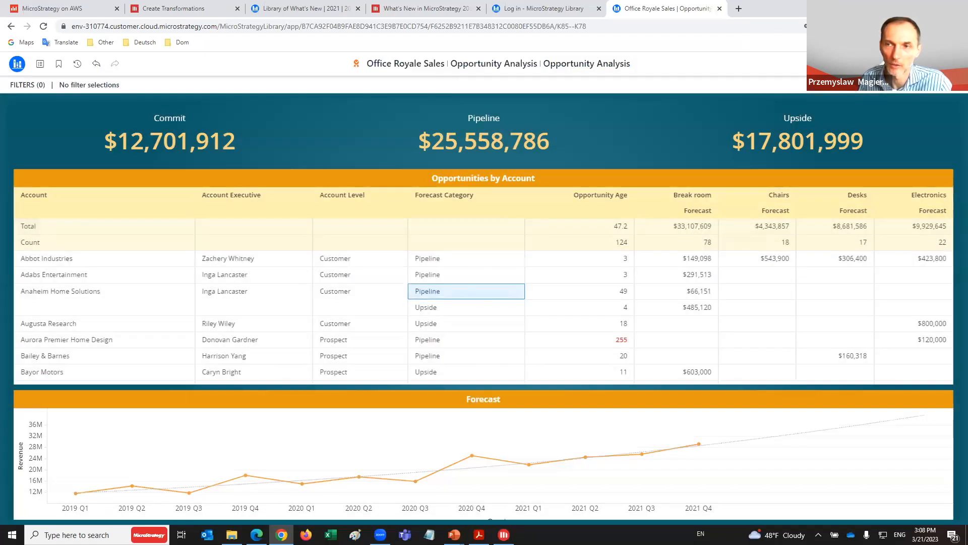
click(870, 64)
click(859, 116)
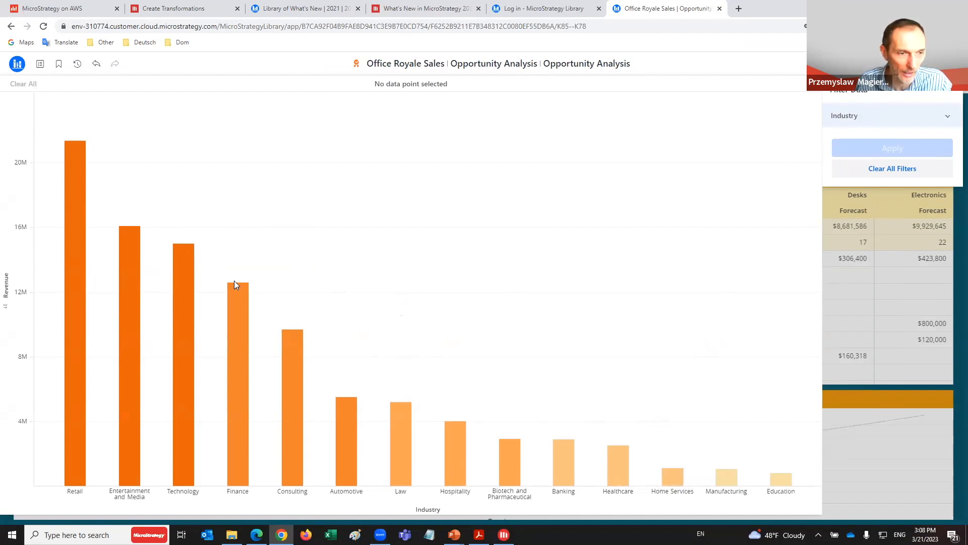
- Filter Industry to the five highest-revenue industries, Retail through Consulting
mouse_move(65, 142)
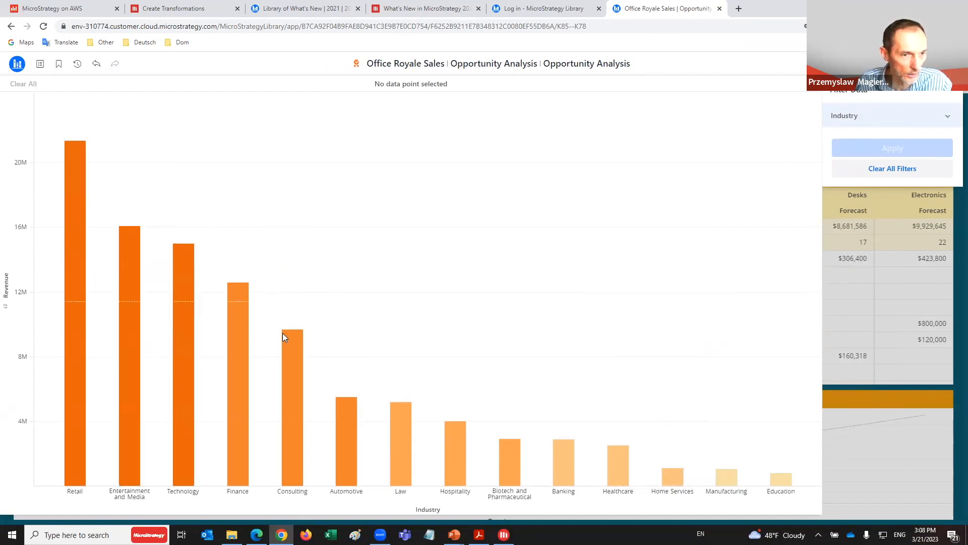
drag(321, 417, 323, 413)
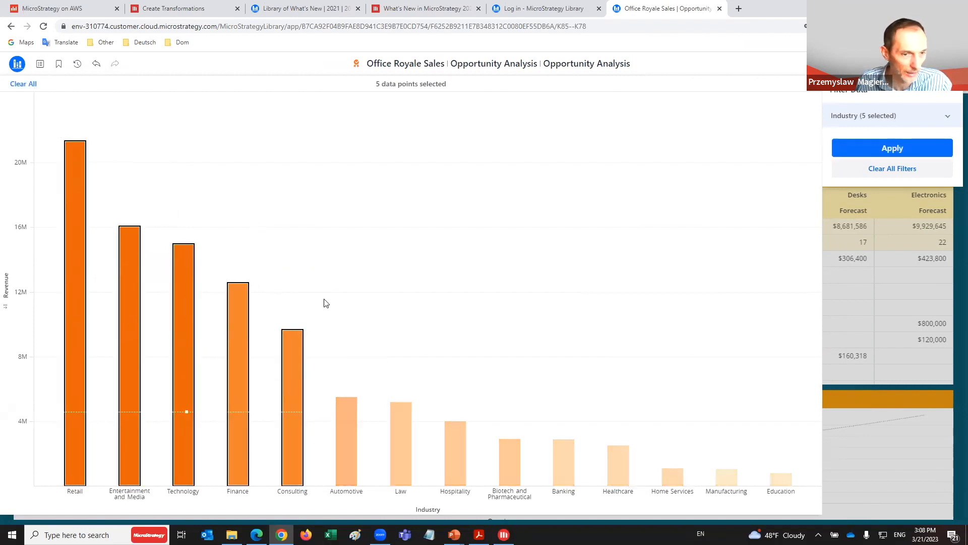
click(892, 149)
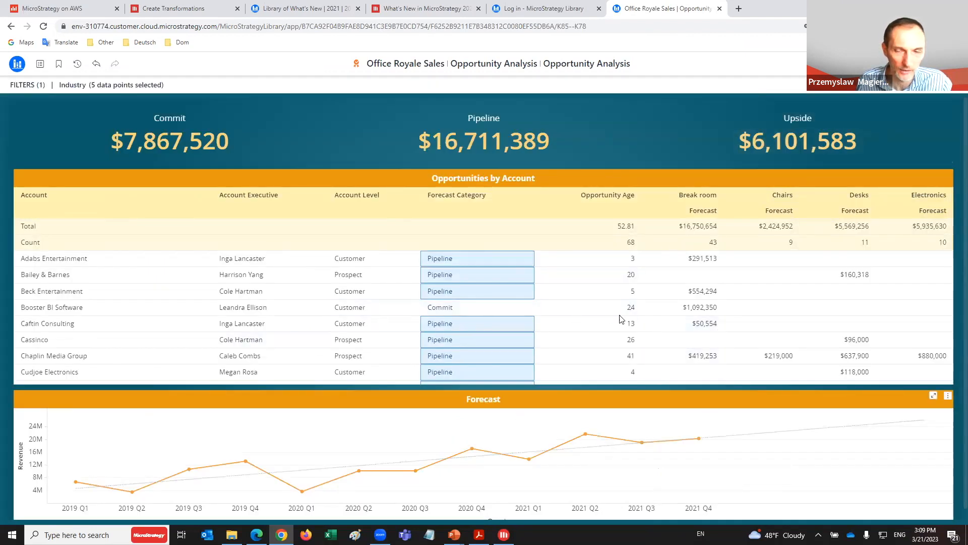
click(893, 63)
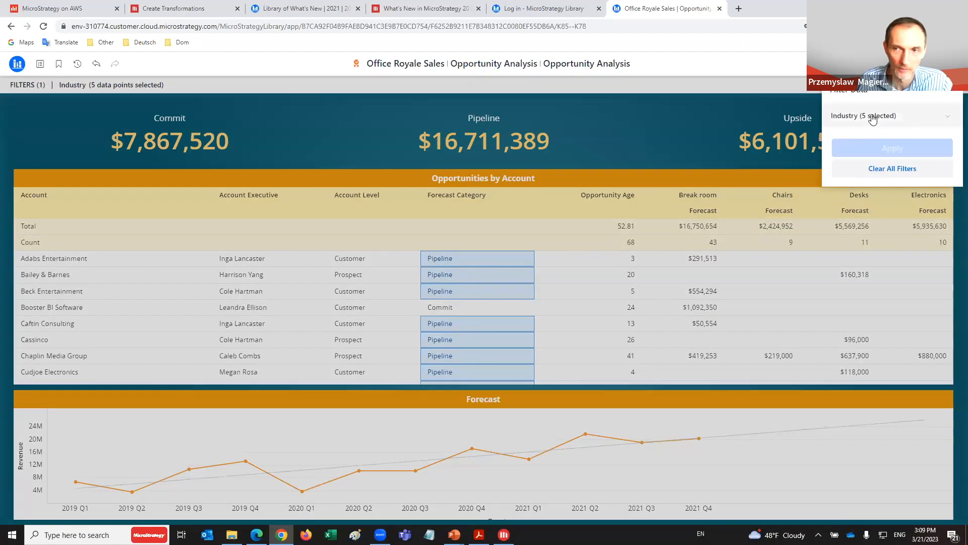
click(794, 68)
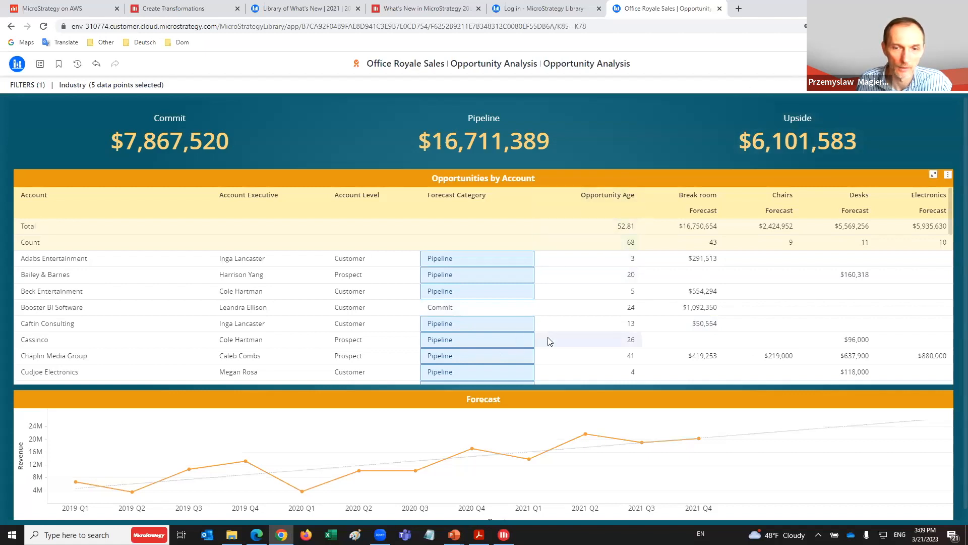
- Keep only 2020 Q4 through 2021 Q2 in the Forecast chart
scroll(550, 341, down, 5)
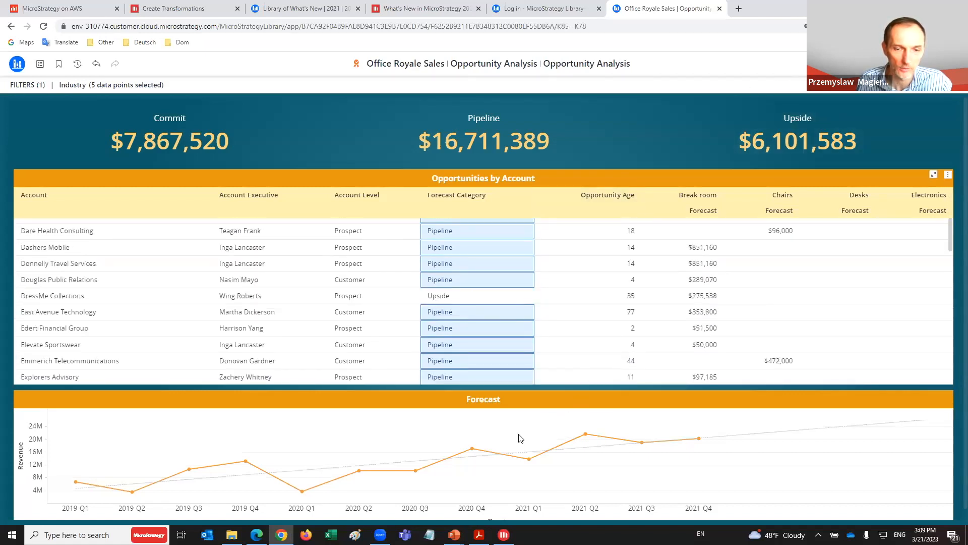
drag(455, 424, 627, 472)
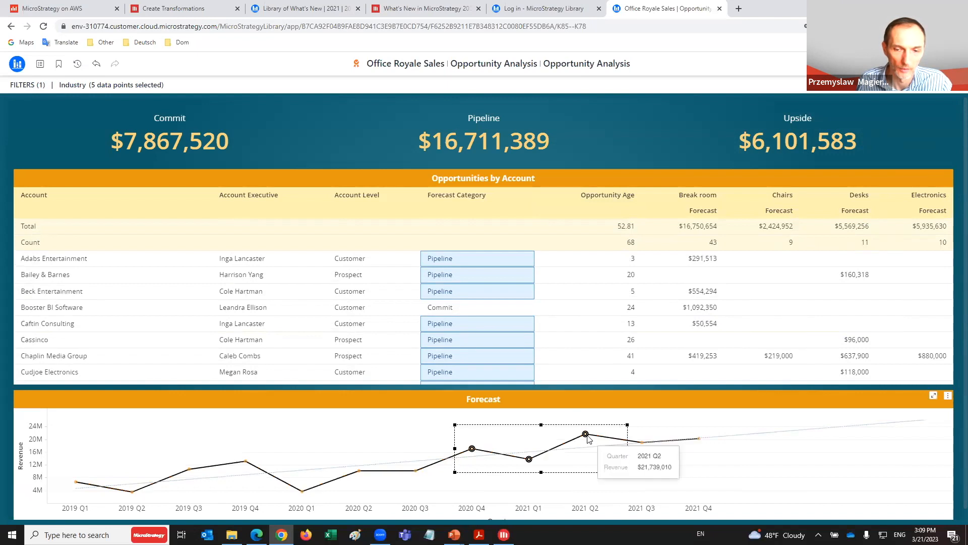
right_click(587, 436)
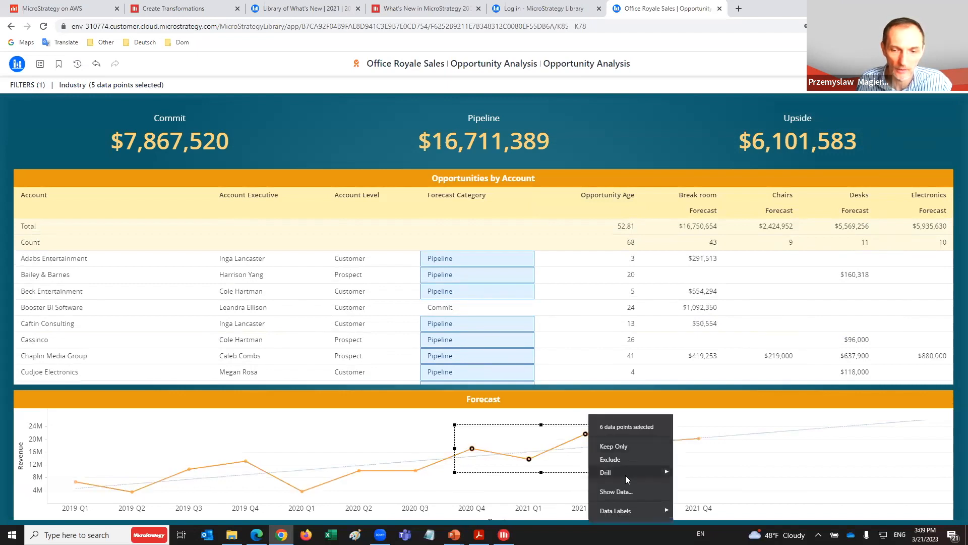
mouse_move(625, 474)
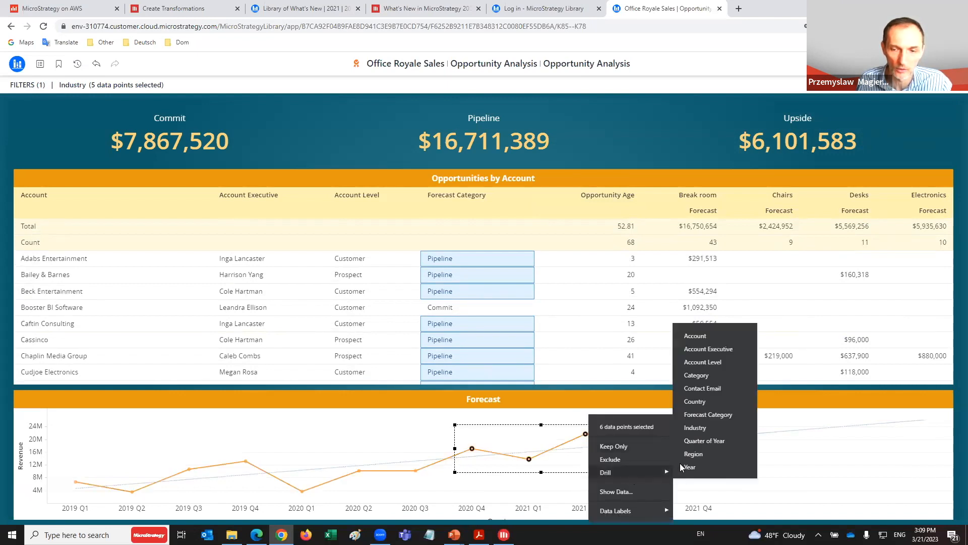
click(615, 447)
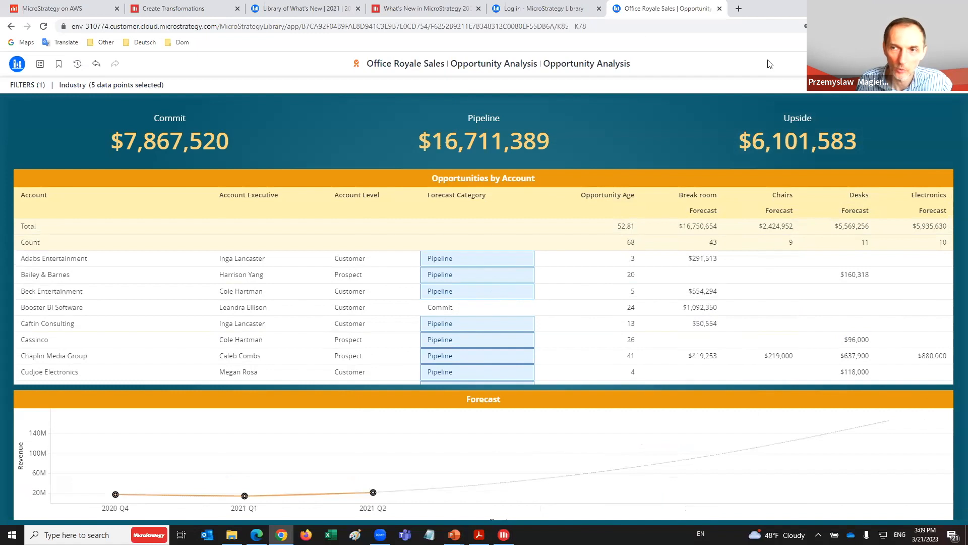
- Bookmark the filtered Opportunity Analysis page as 'My Opportunity Analysis'
click(59, 65)
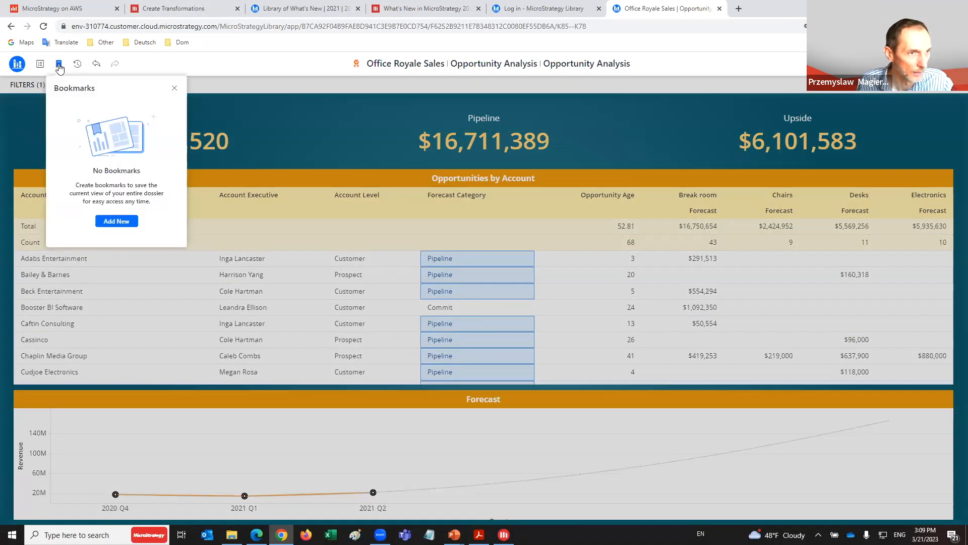
click(116, 221)
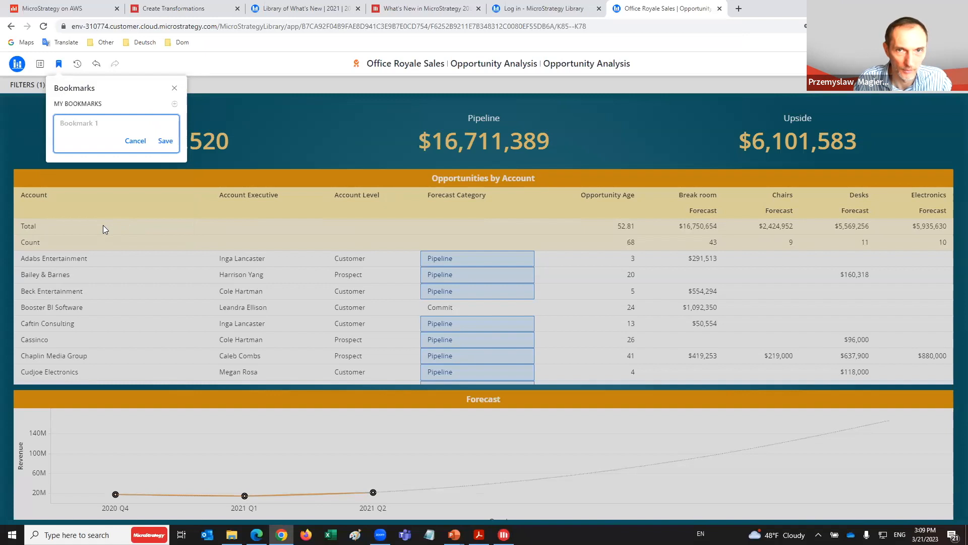
text(My )
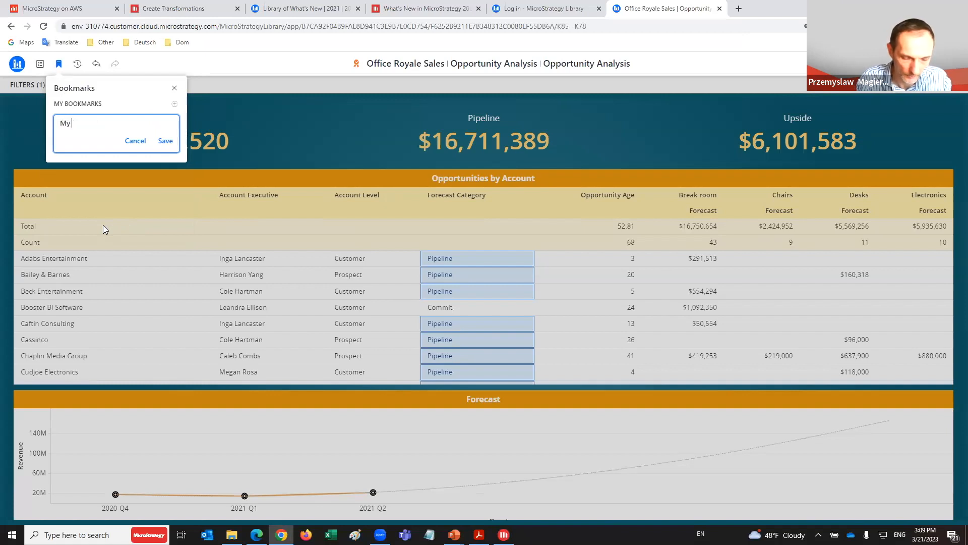
text(Opportunity)
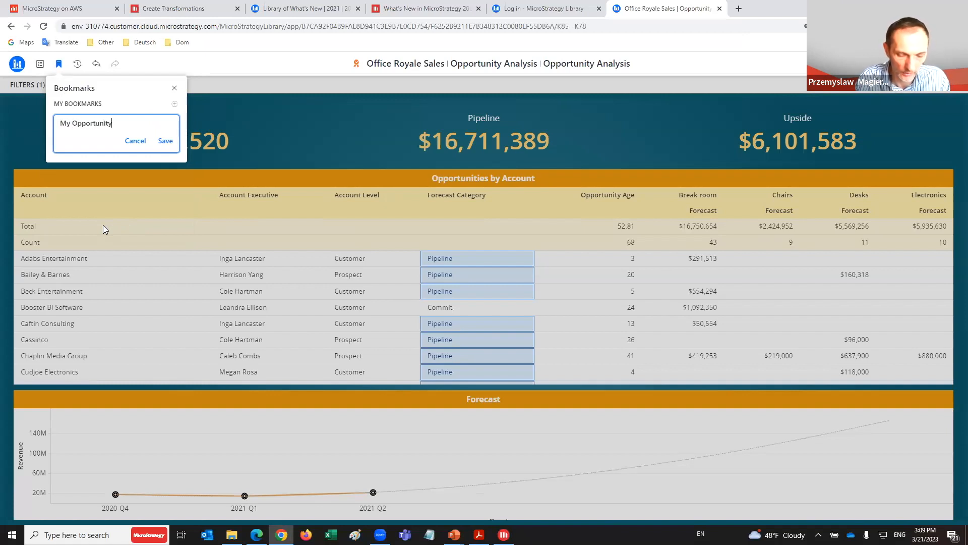
text( Analysiss)
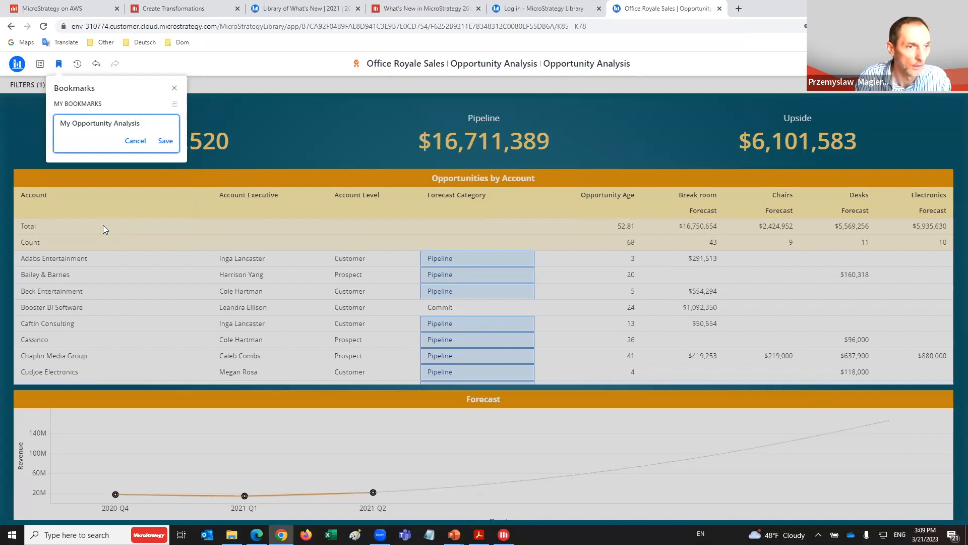
click(165, 141)
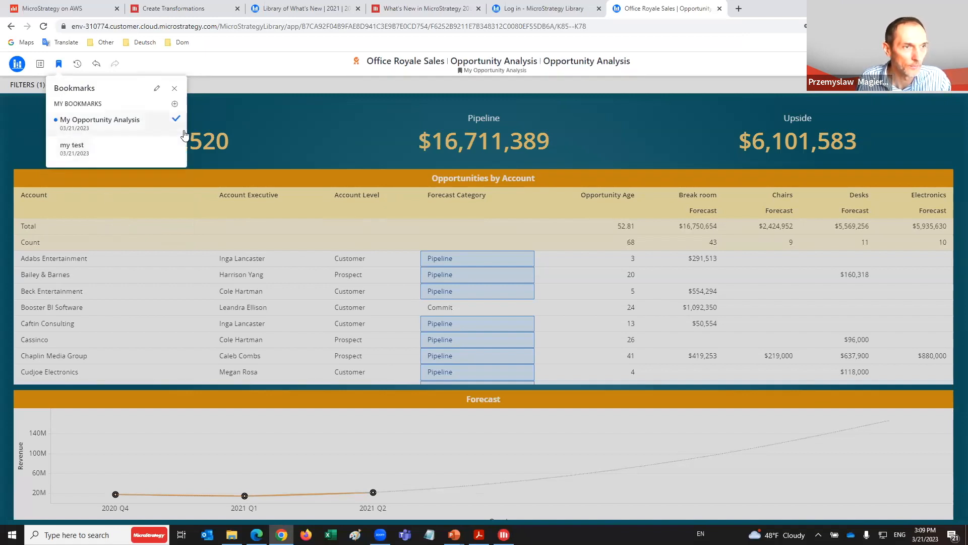
click(232, 72)
click(58, 65)
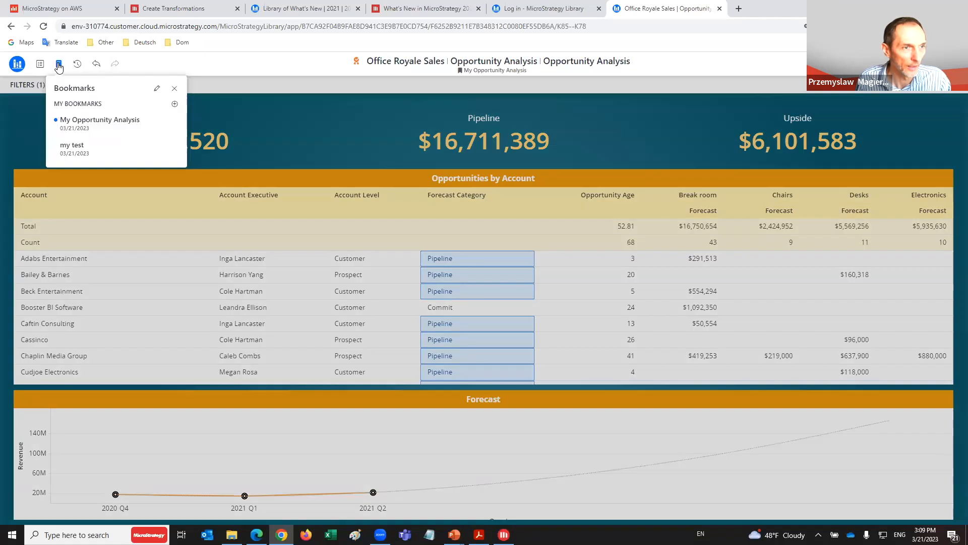
click(693, 79)
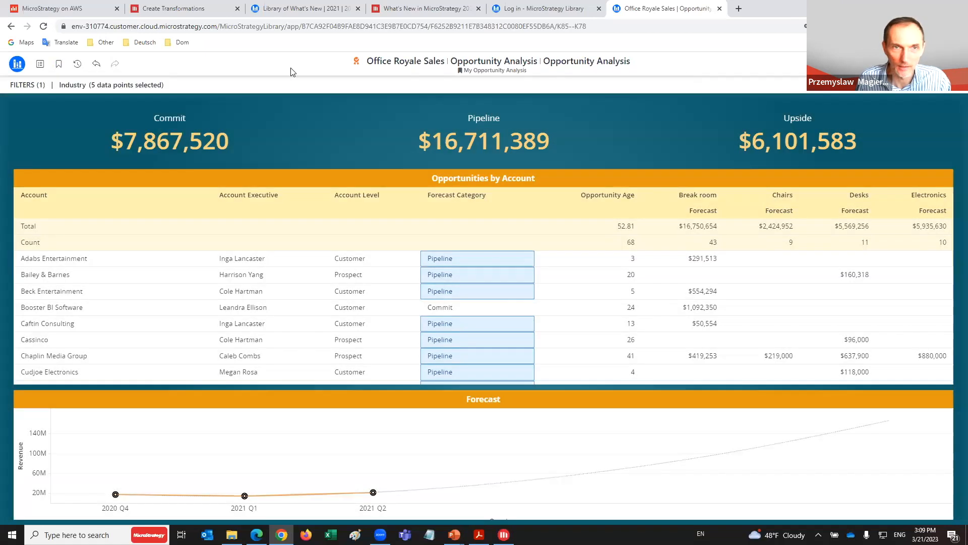
click(39, 64)
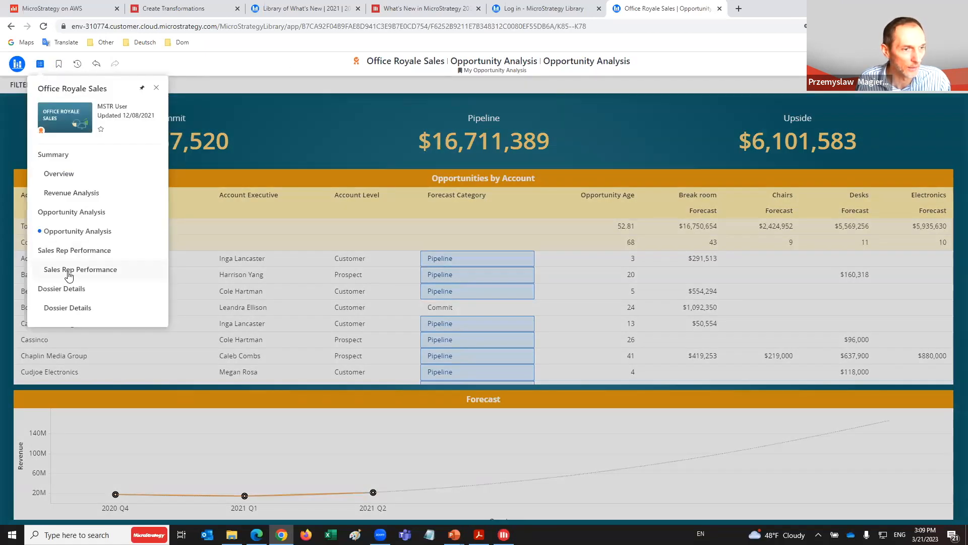
- Filter Sales Rep Performance to one account executive and bookmark it as 'Sales Rep Performance'
click(78, 271)
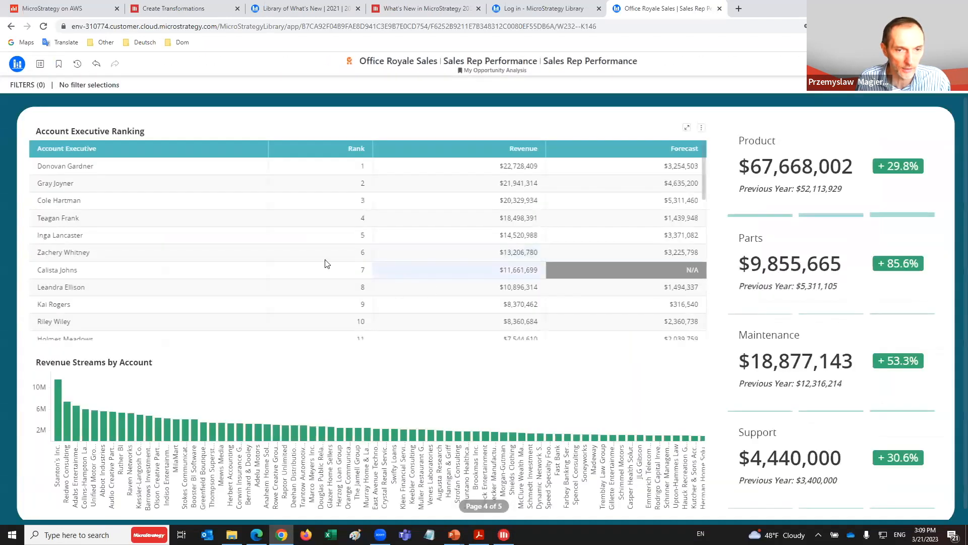
click(121, 251)
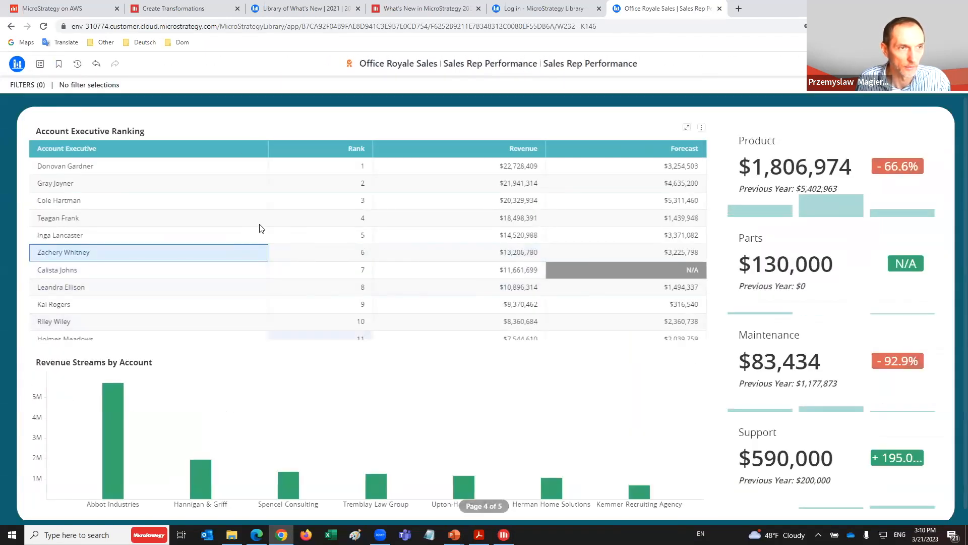
click(58, 63)
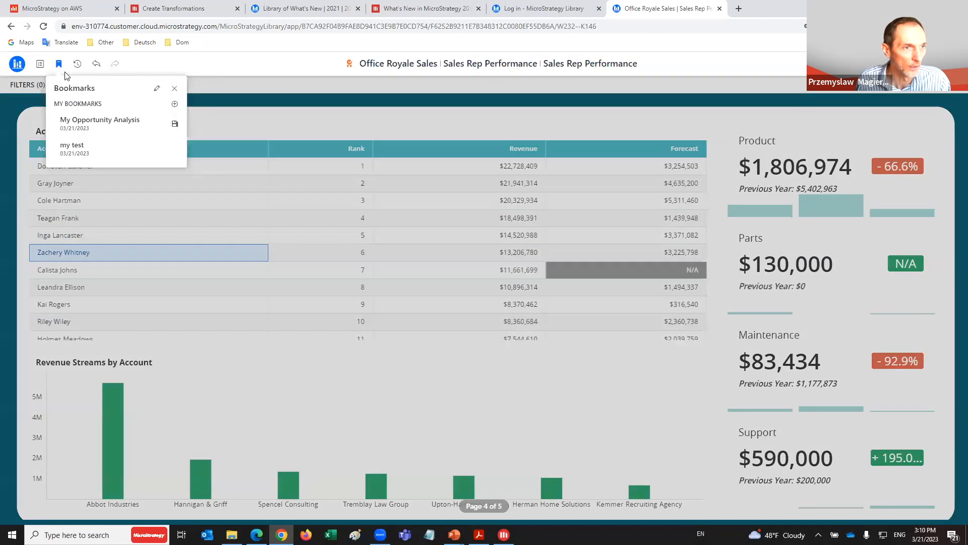
click(175, 104)
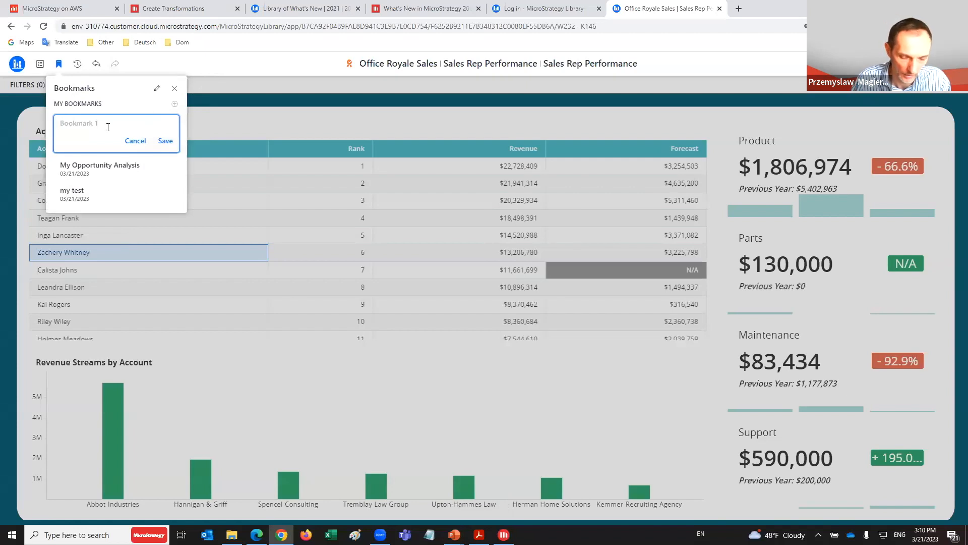
text(Salesd Rep Performance)
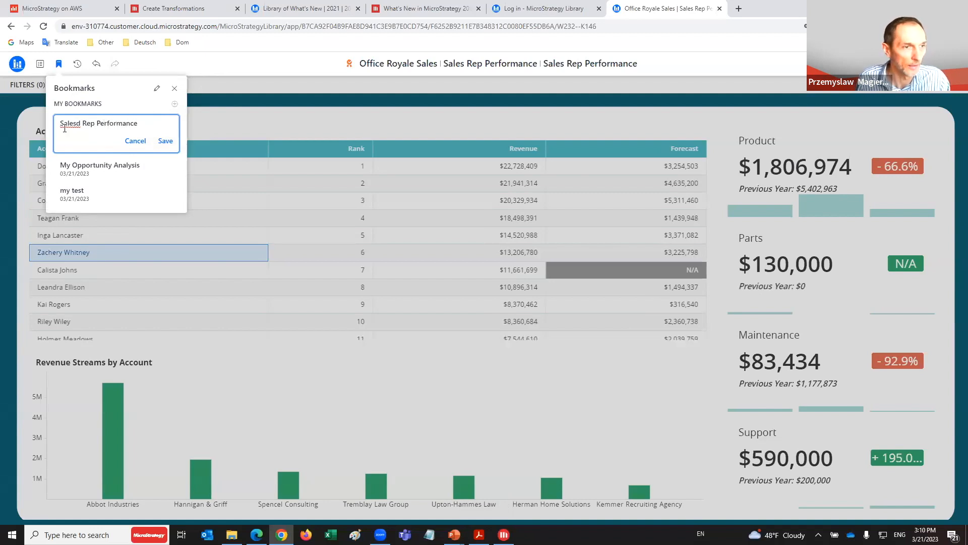
key(BackSpace)
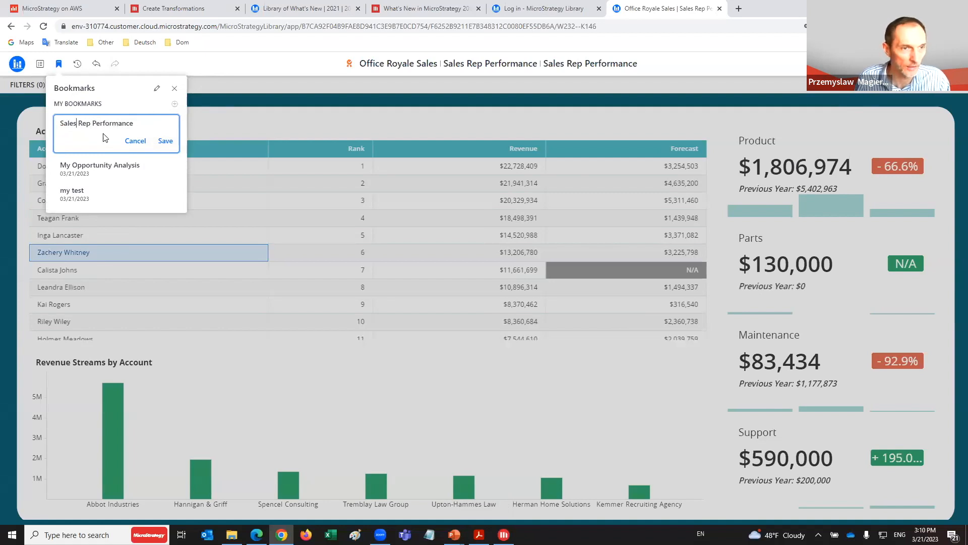
click(165, 142)
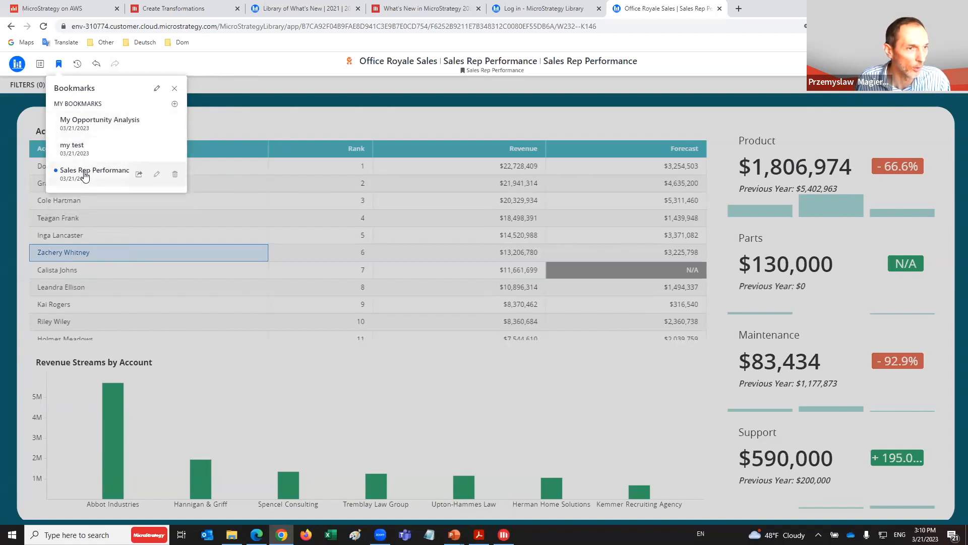
- Open the My Opportunity Analysis bookmark and clear its five Industry filter selections
click(88, 125)
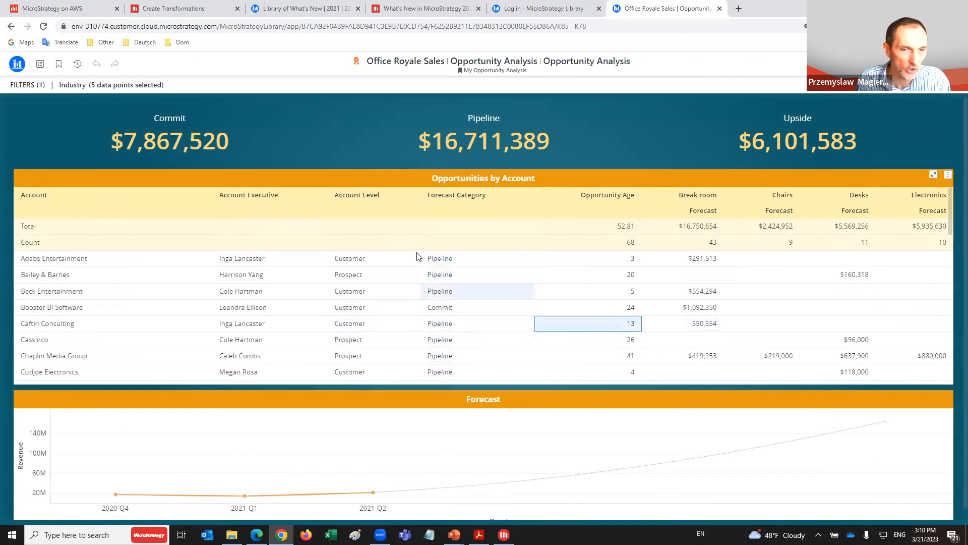
click(870, 64)
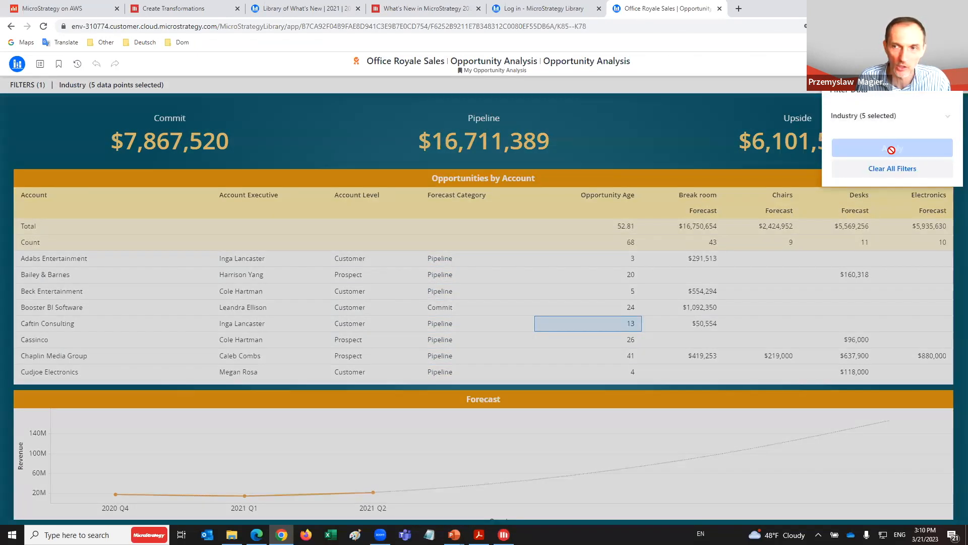
click(876, 122)
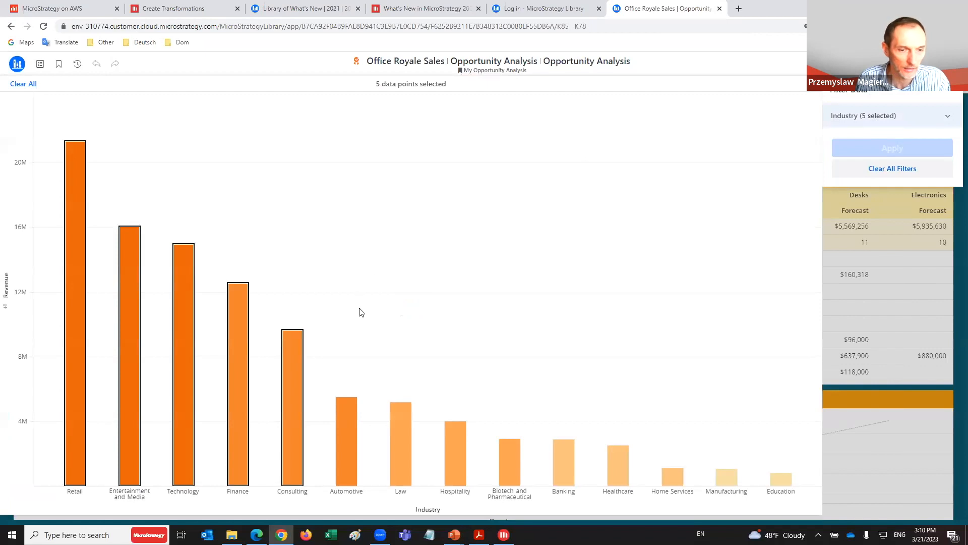
click(391, 324)
click(902, 150)
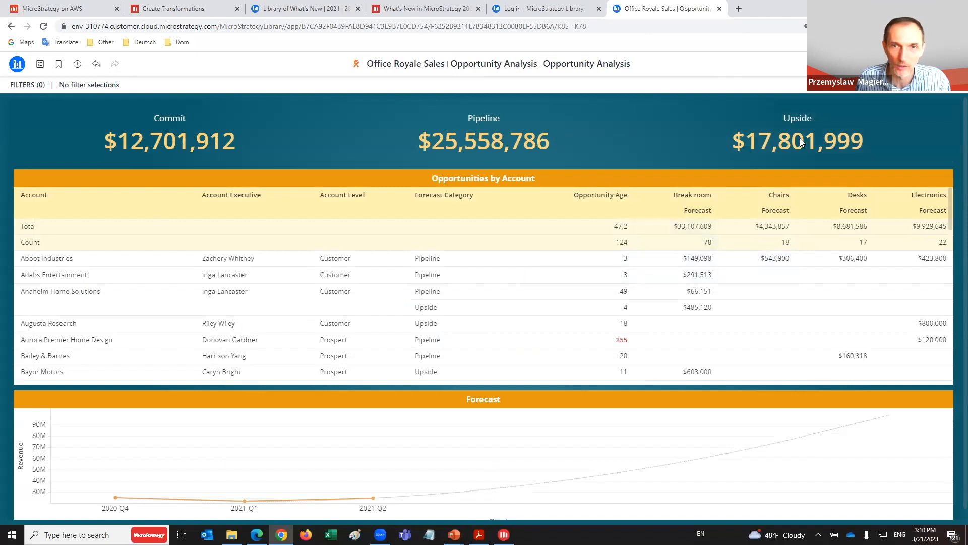
- Reload My Opportunity Analysis, discarding unsaved changes, and confirm the filters are restored
click(57, 66)
click(102, 129)
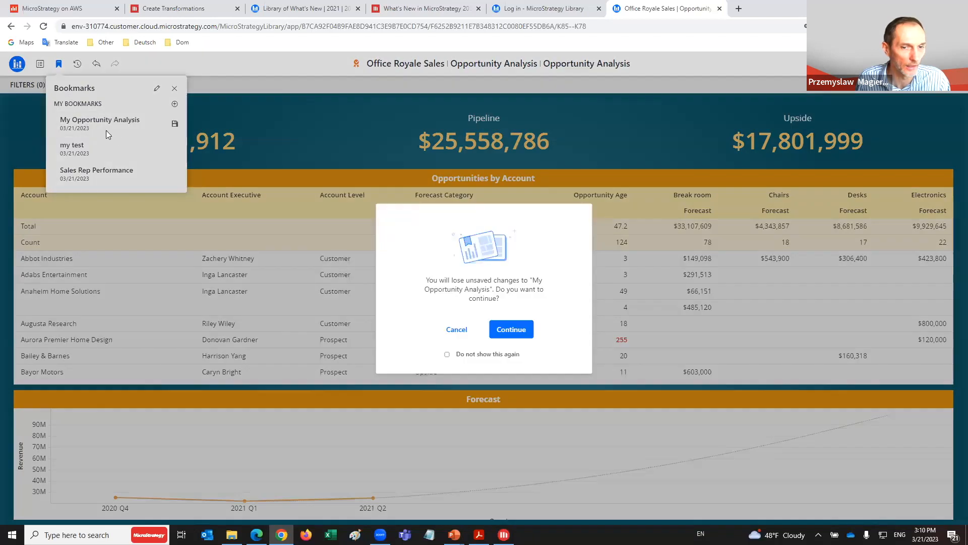
click(495, 329)
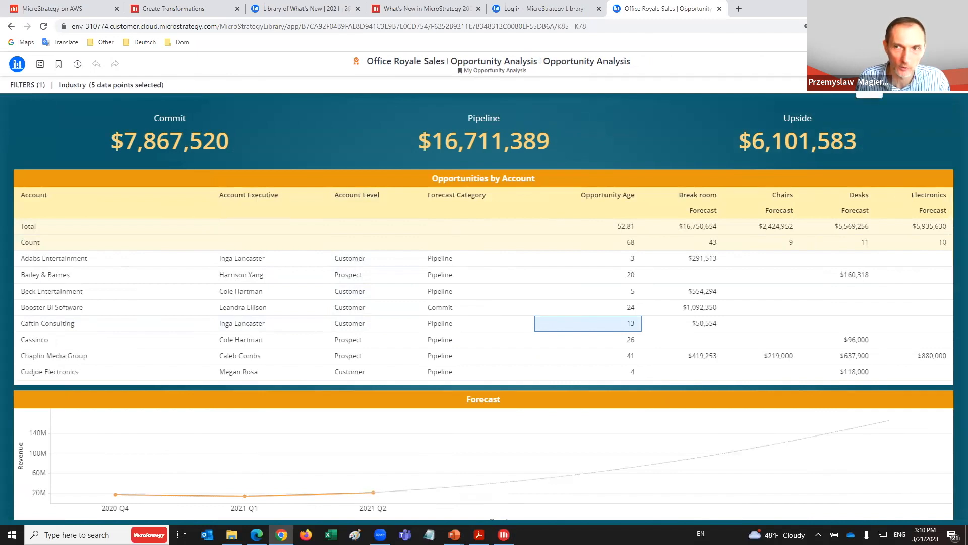
click(870, 64)
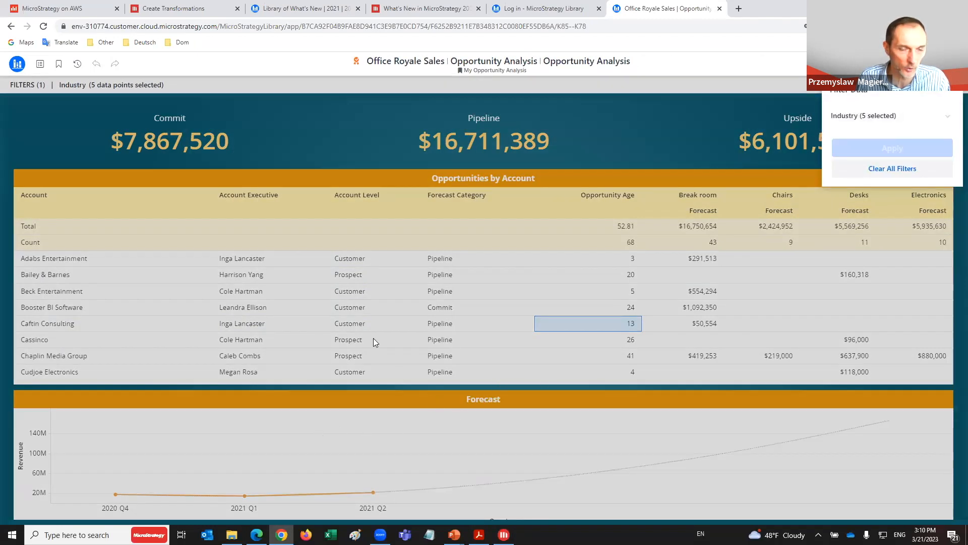
click(313, 120)
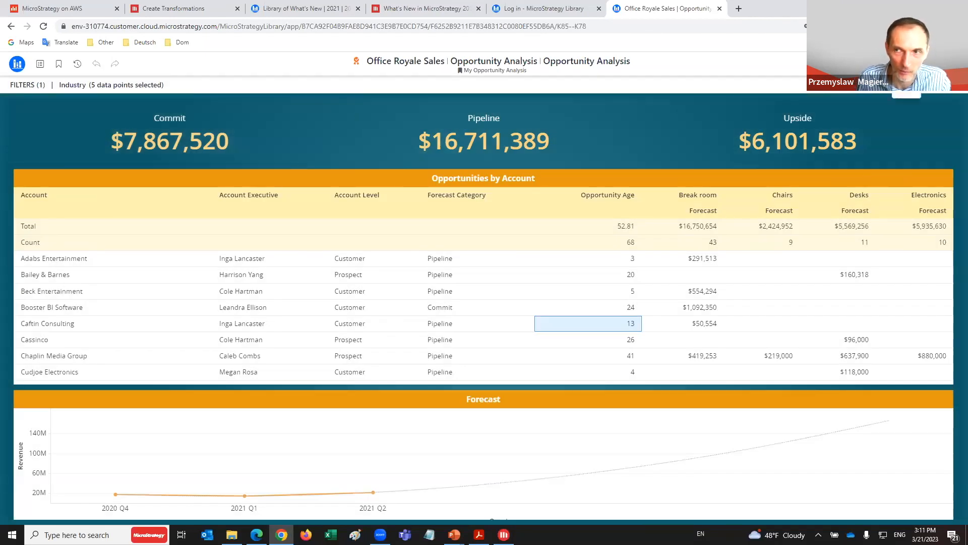
click(907, 64)
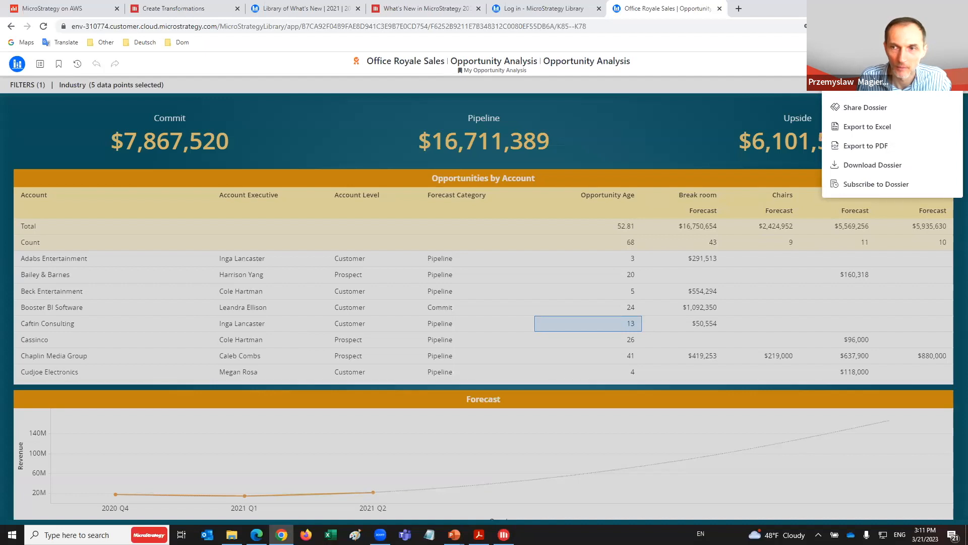
- Start sharing the dossier, including the My Opportunity Analysis and Sales Rep Performance bookmarks
click(890, 104)
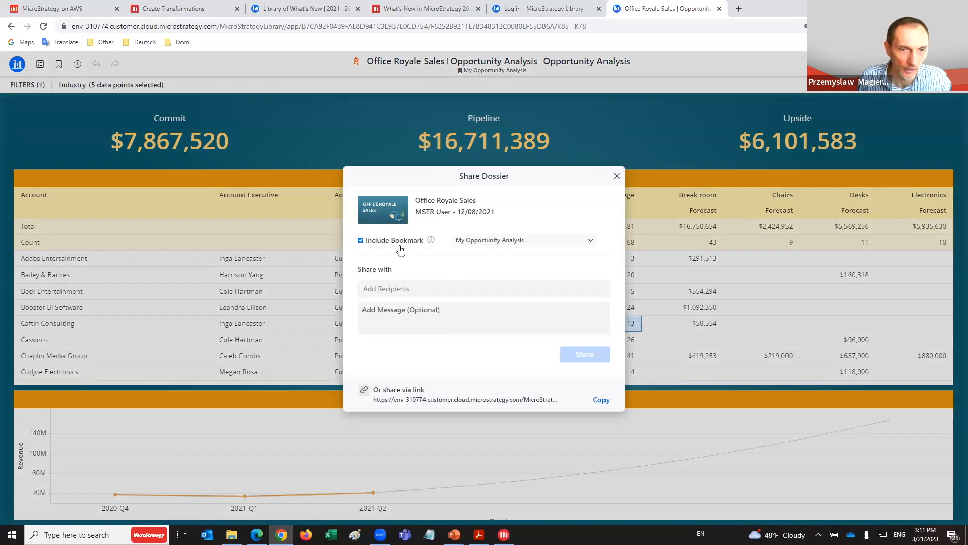
click(474, 247)
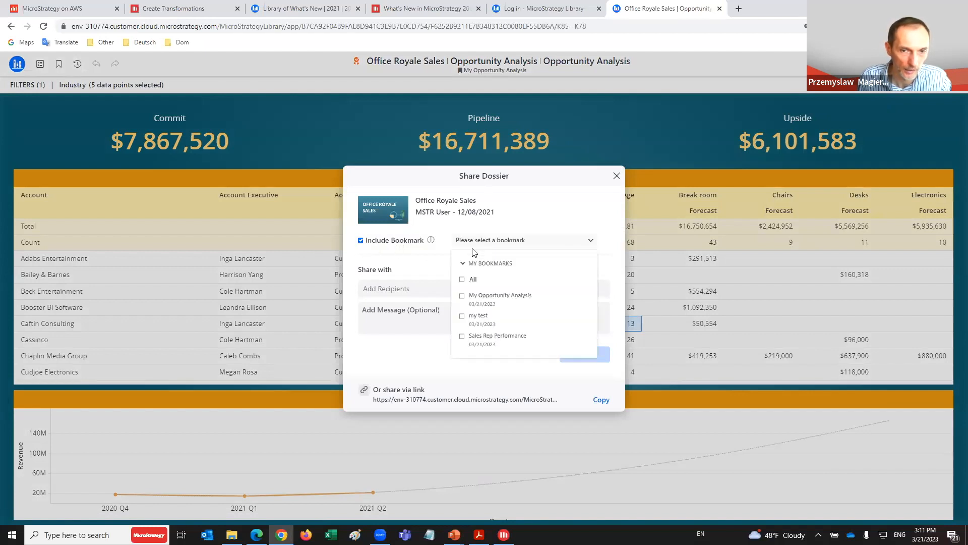
click(463, 296)
click(463, 336)
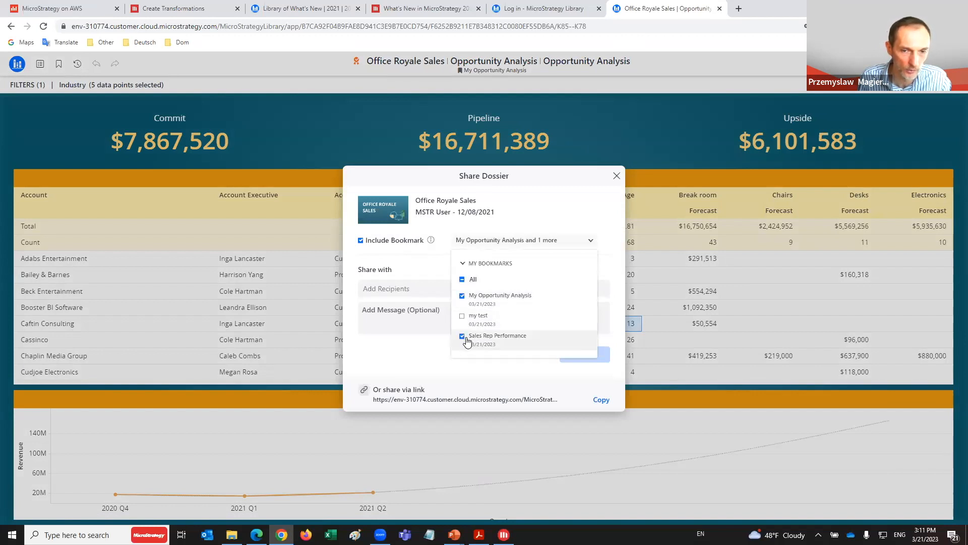
click(423, 361)
- Share it with the Webinar group with the message 'Please take a look.'
click(410, 289)
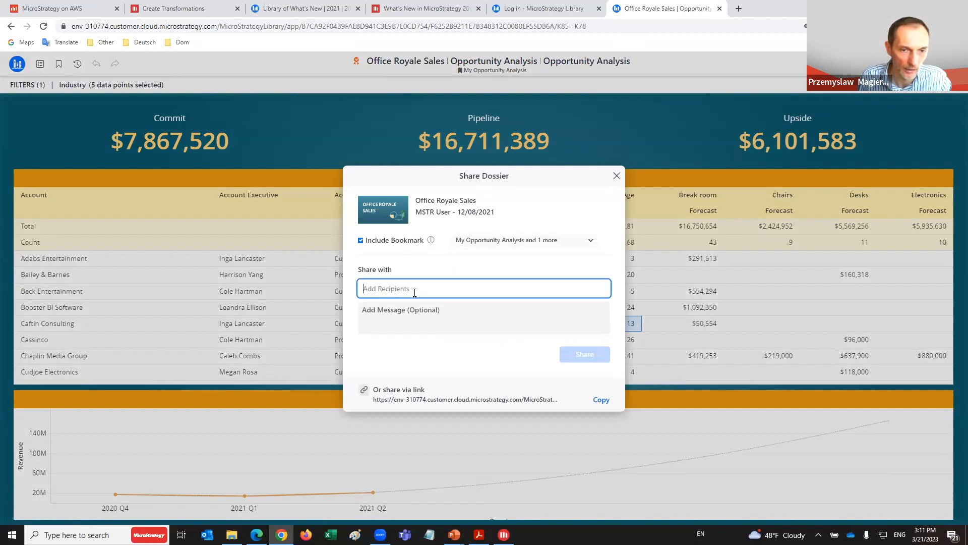
text(we)
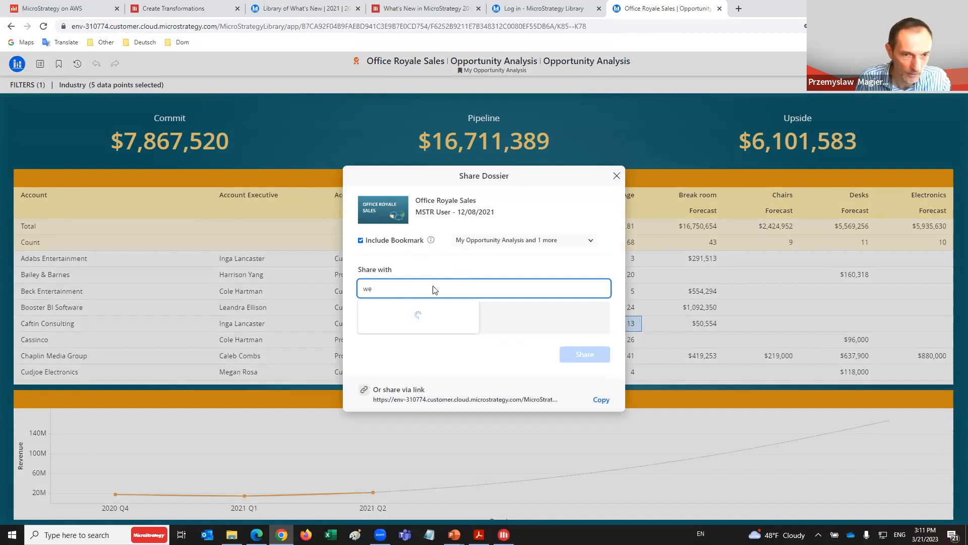
click(399, 334)
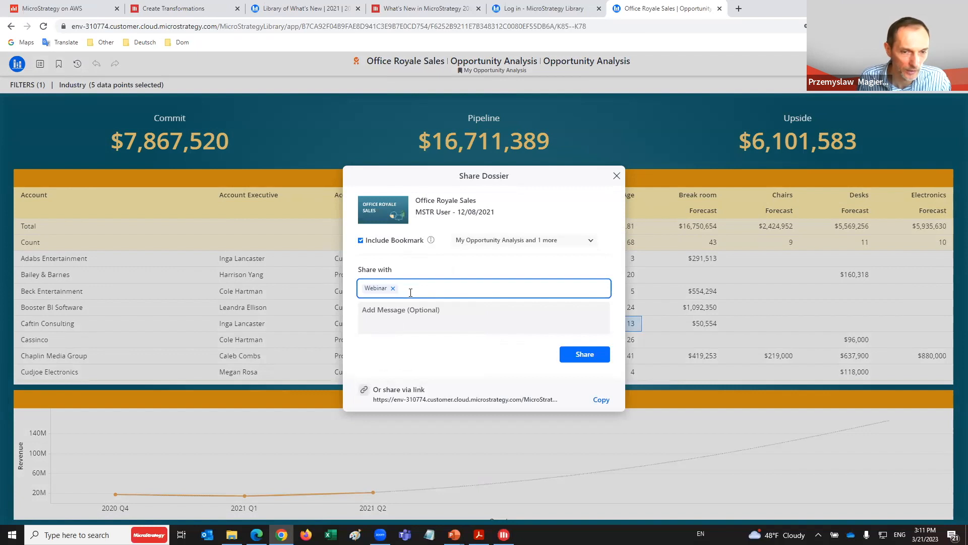
click(398, 311)
text(Please take a look.)
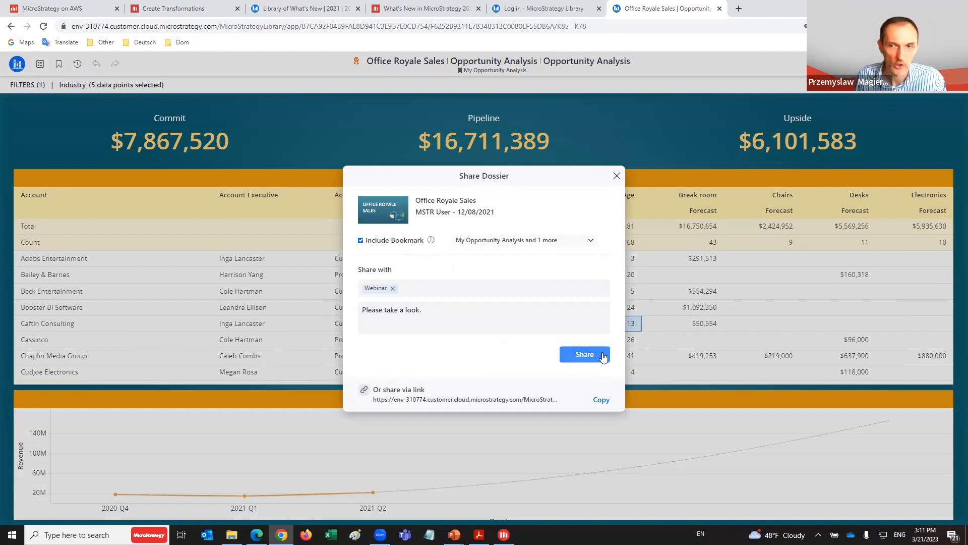
click(605, 356)
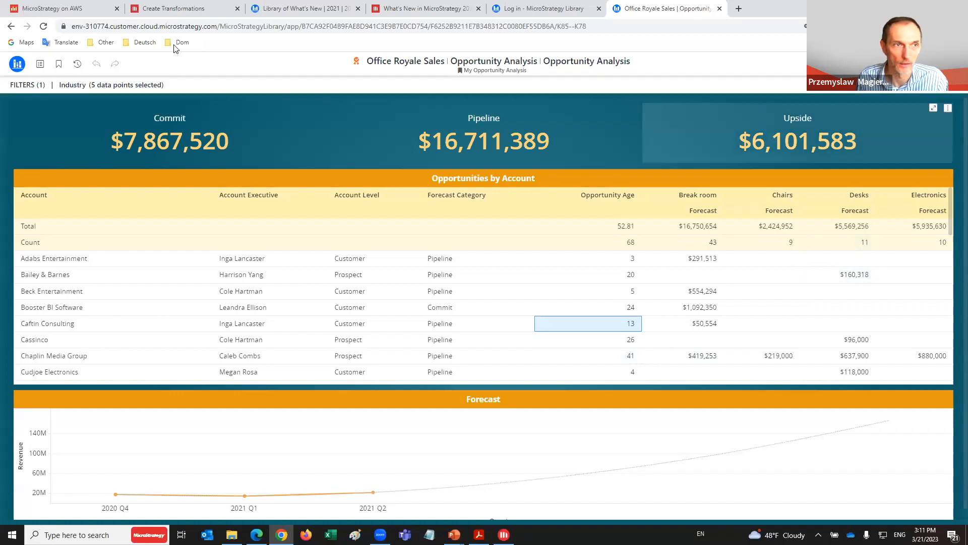
- Download Office Royale Sales.mstr from the library's info panel and show it in its folder
click(18, 64)
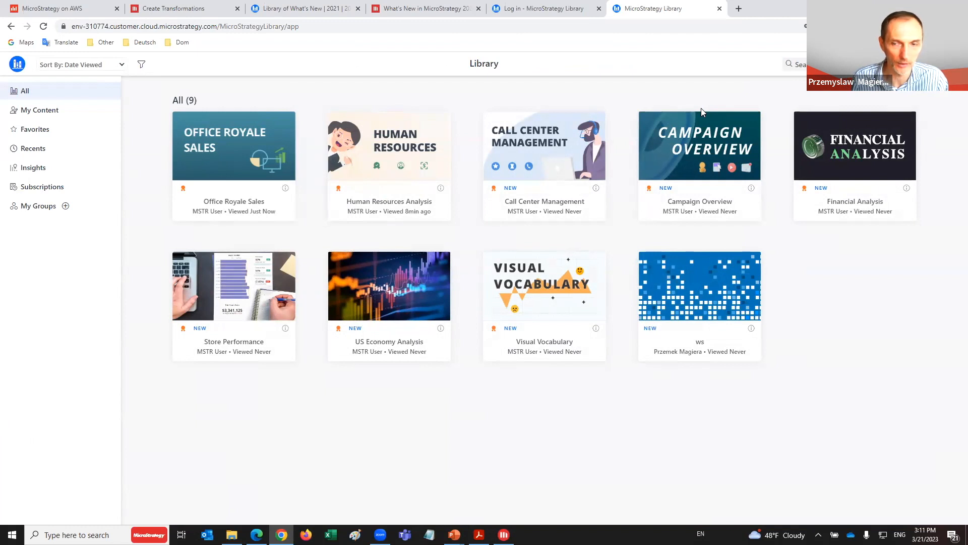
click(286, 187)
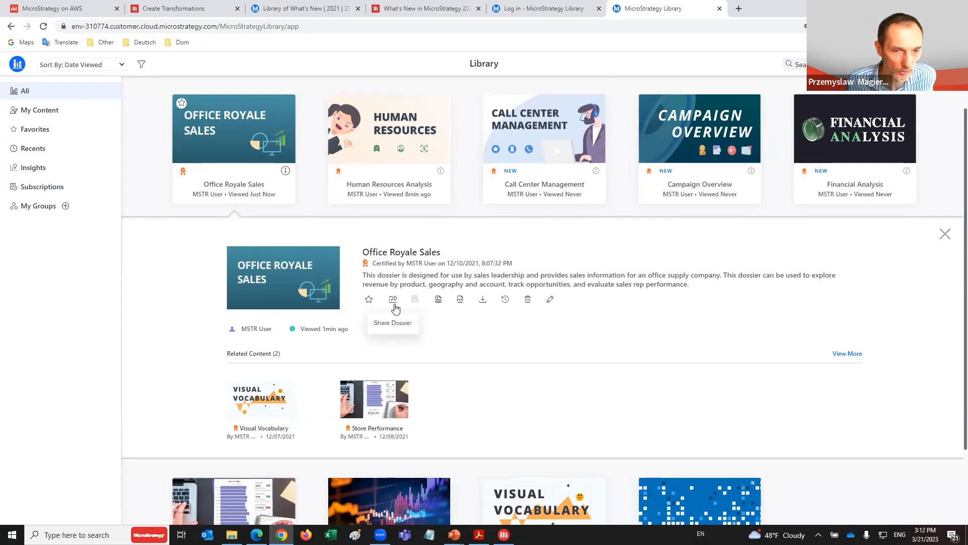
click(482, 302)
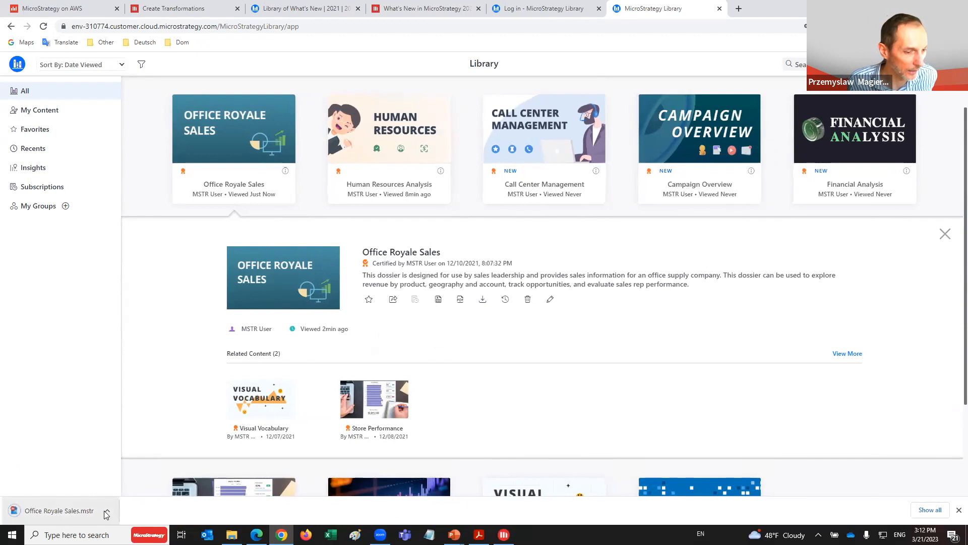
click(108, 511)
click(136, 476)
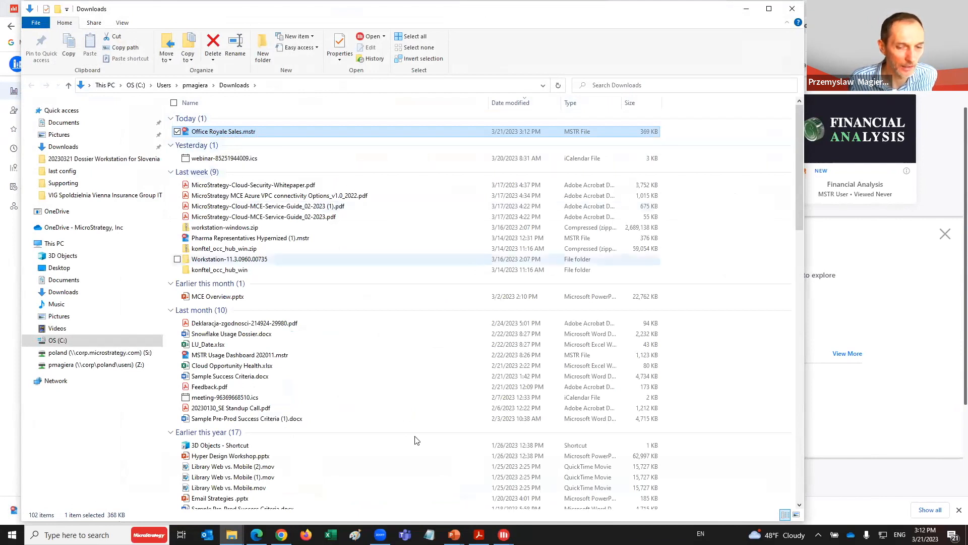
- Maximize the Office Royale Sales window in Workstation, then close it without saving
click(504, 534)
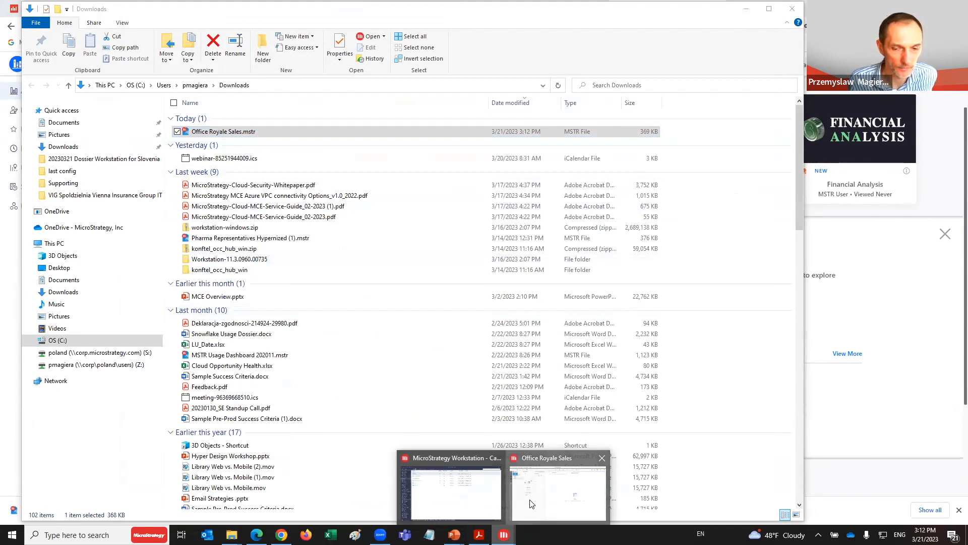
click(530, 503)
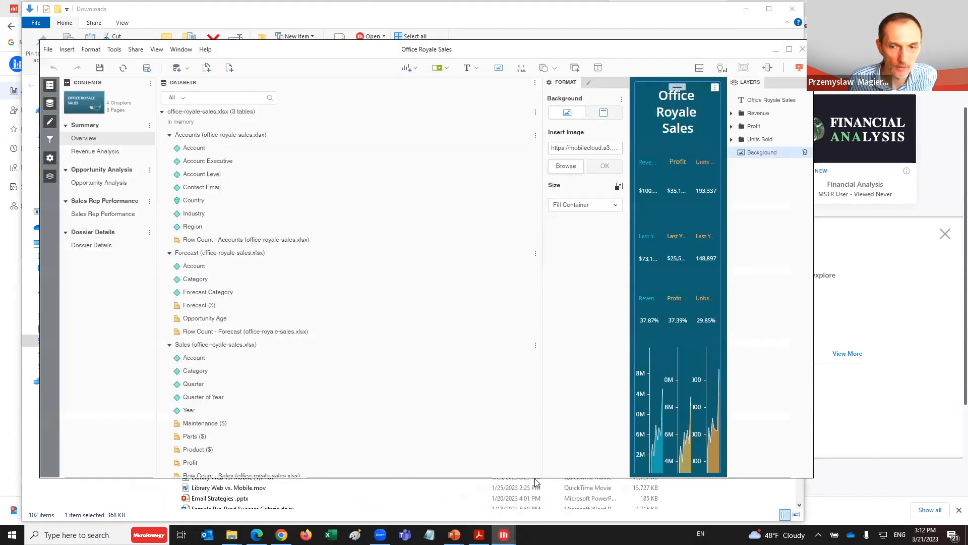
click(789, 49)
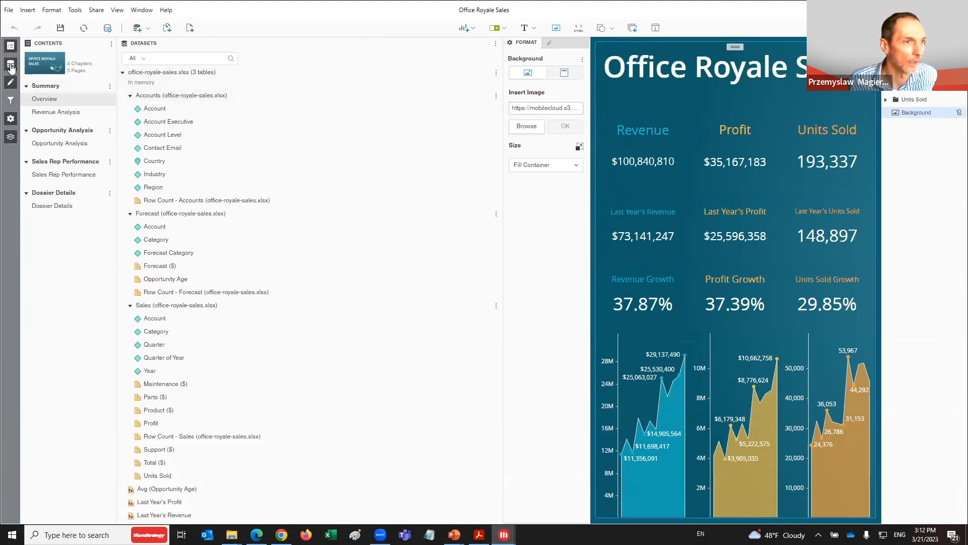
click(10, 45)
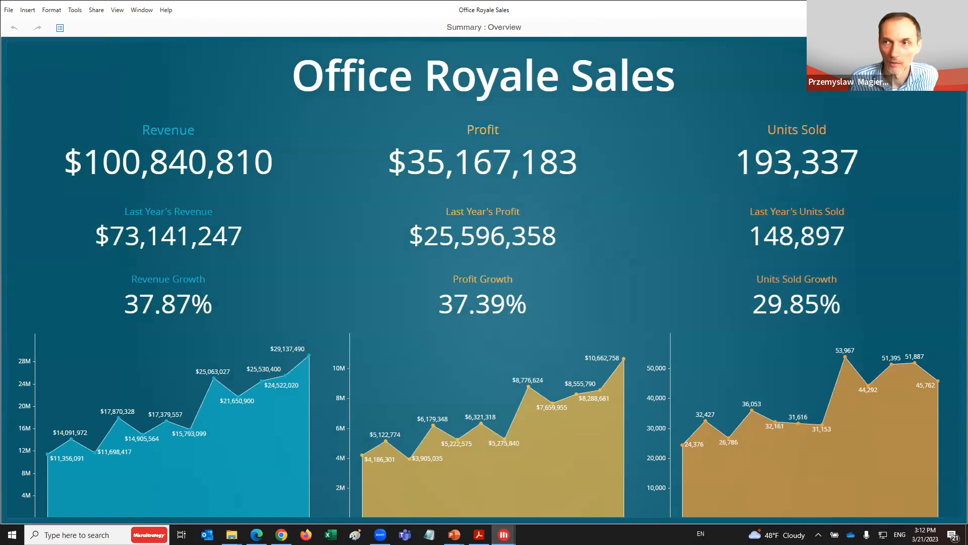
click(956, 9)
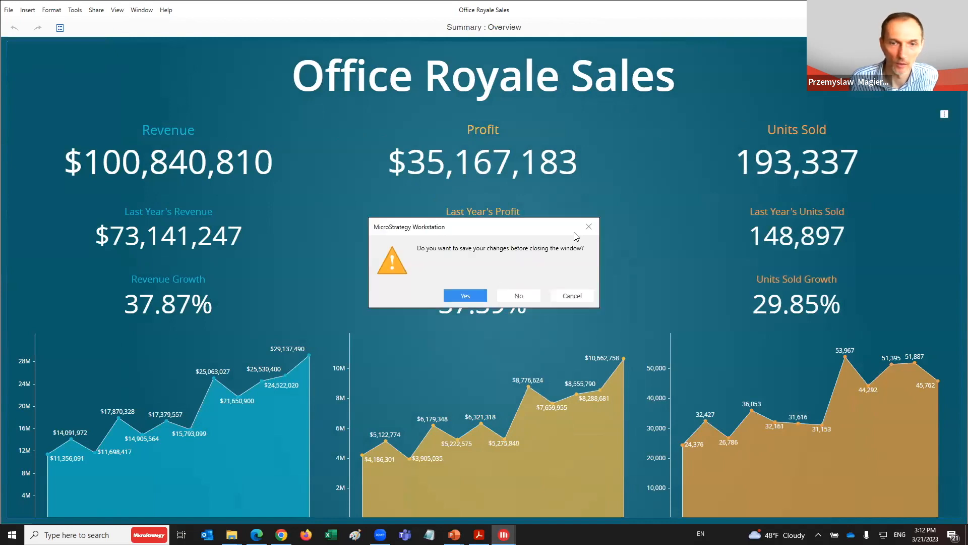
click(518, 296)
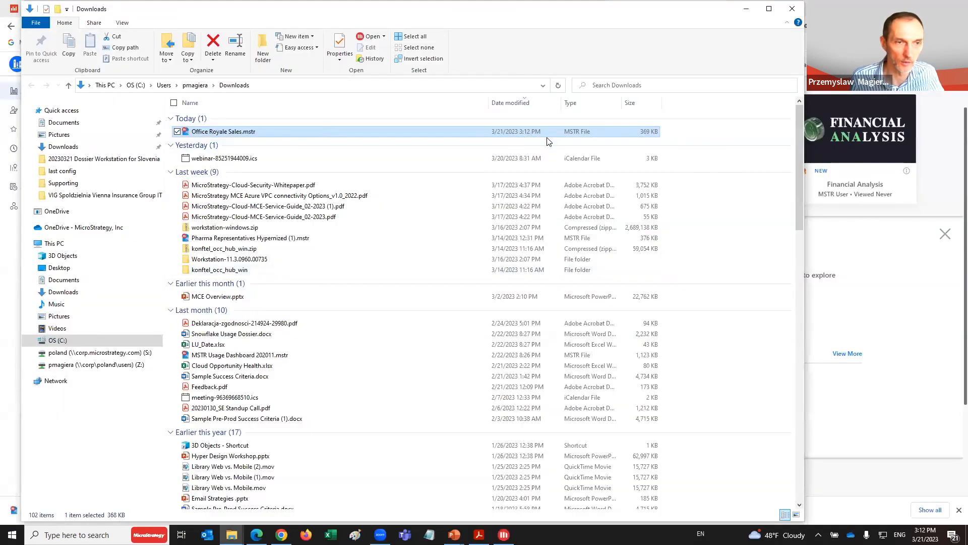
- Minimize Downloads, close the Office Royale Sales details panel, and create a new blank Report
click(746, 9)
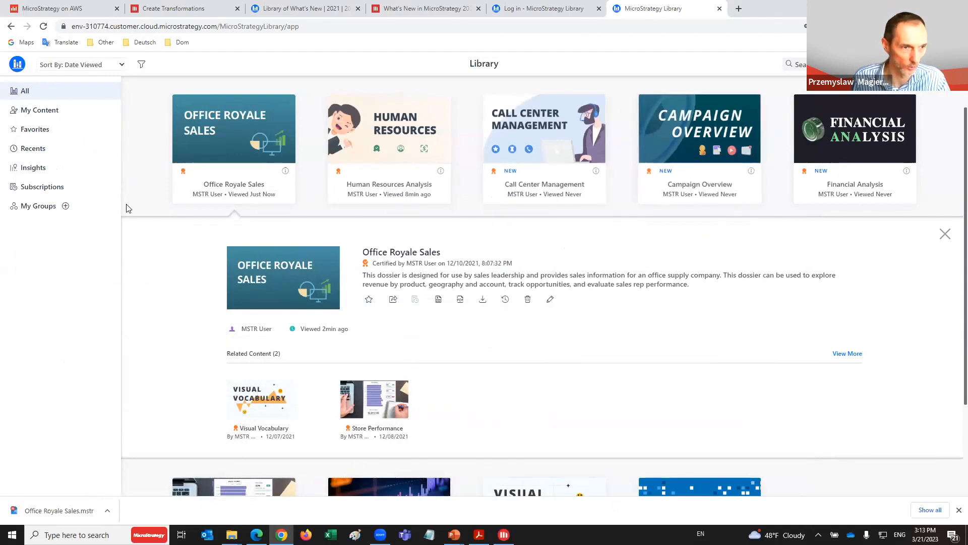
click(285, 171)
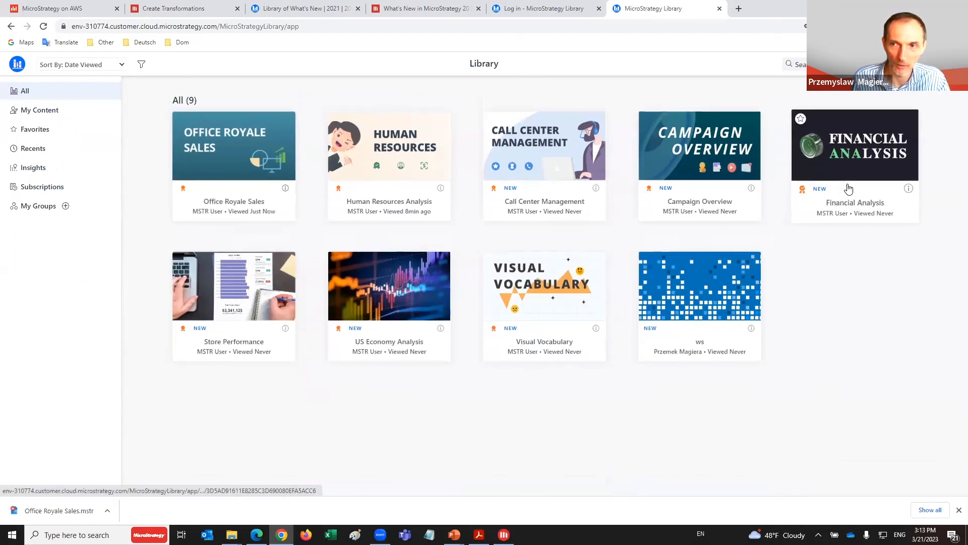
click(898, 64)
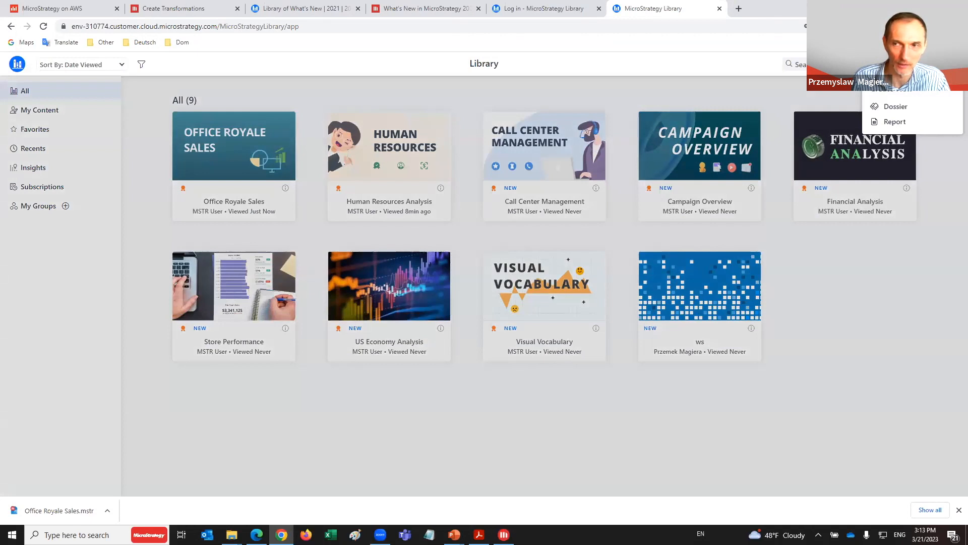
click(893, 123)
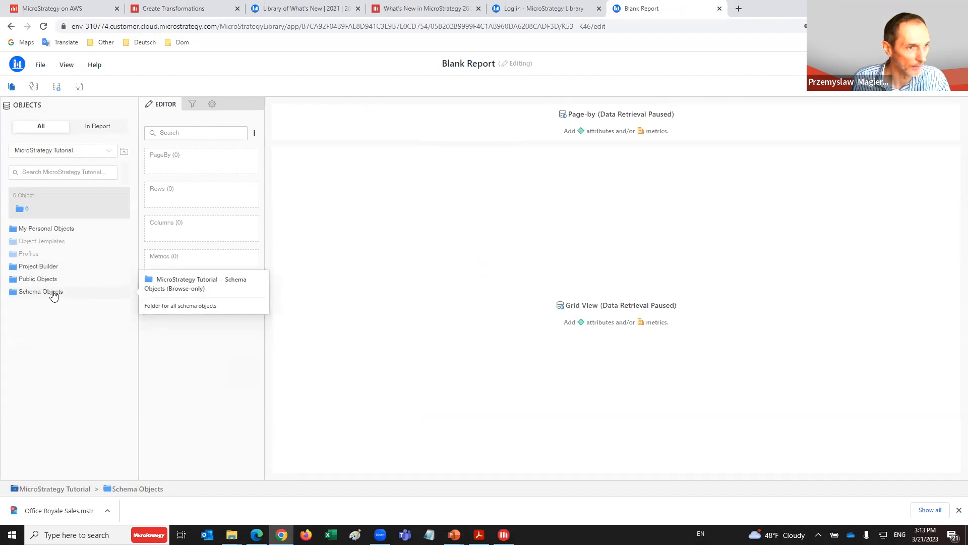
- Add the Region and Category attributes from Schema Objects to the report rows
click(110, 154)
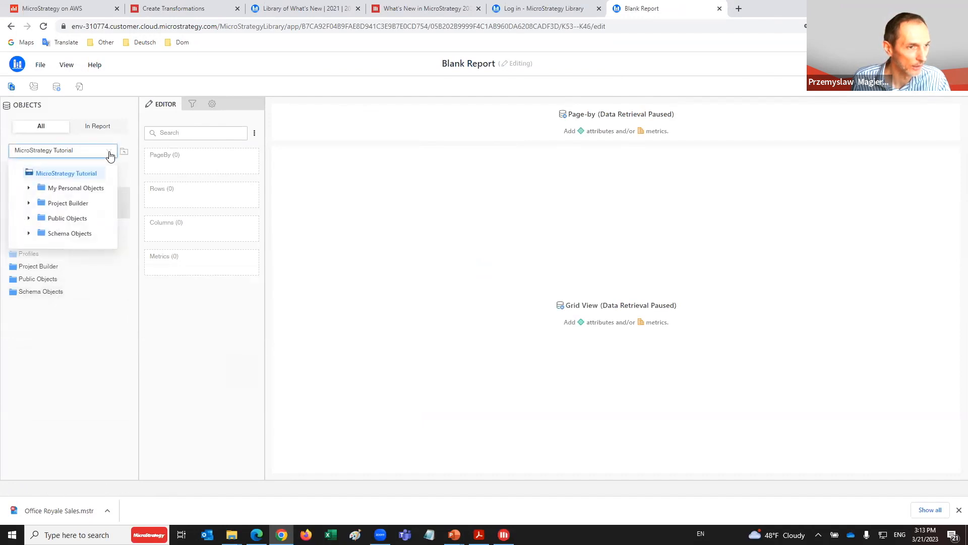
click(41, 292)
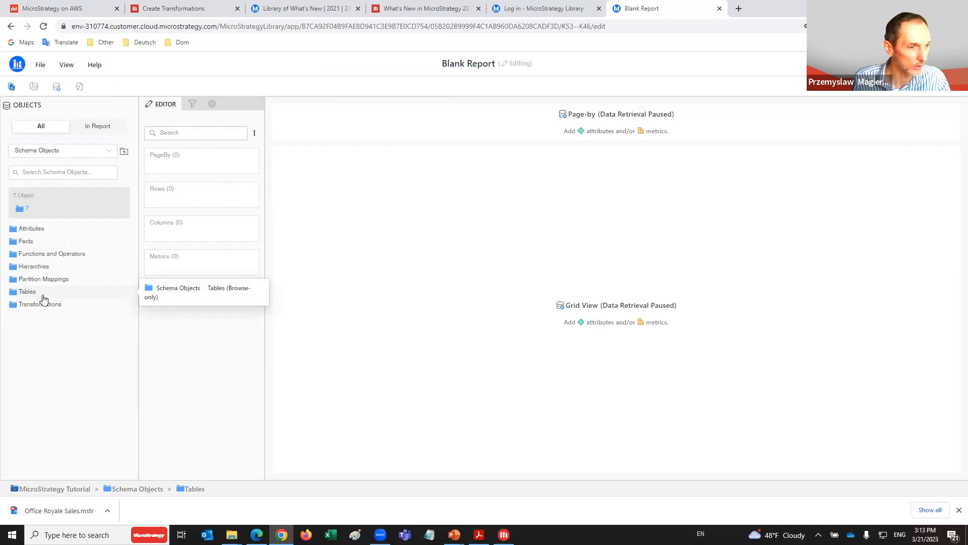
click(23, 229)
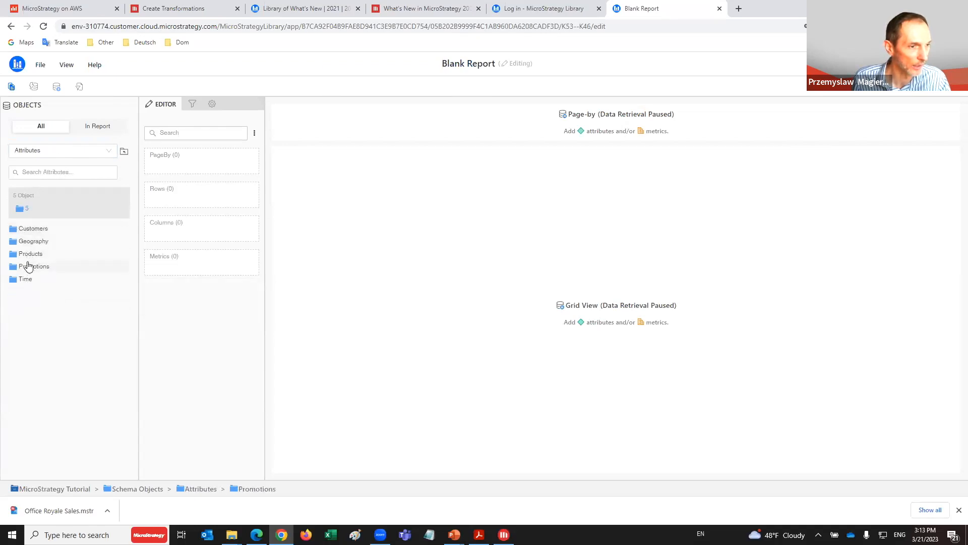
click(30, 241)
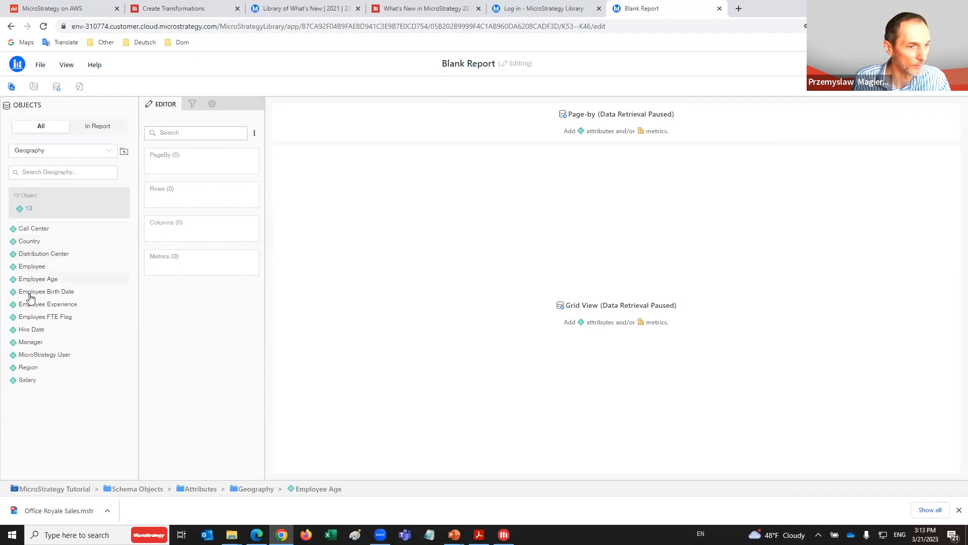
double_click(37, 369)
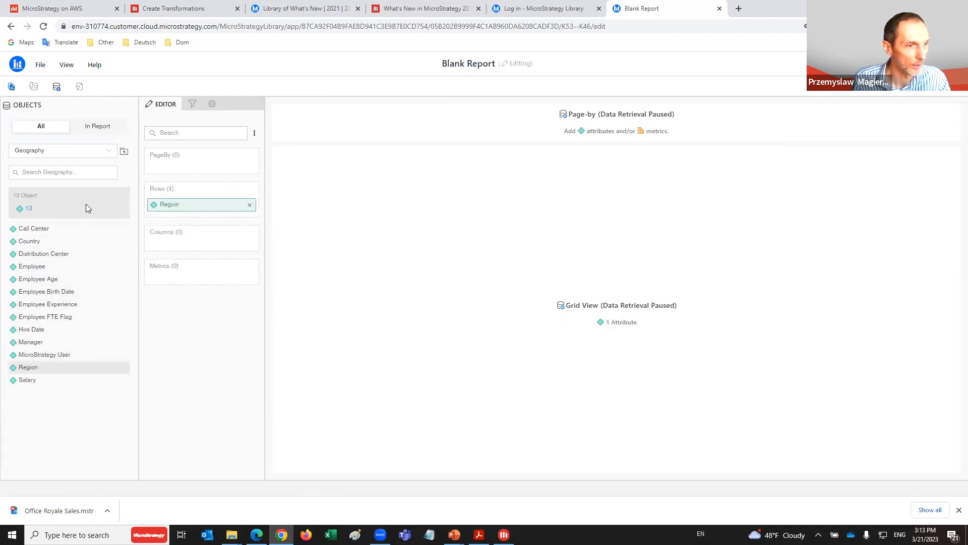
click(90, 151)
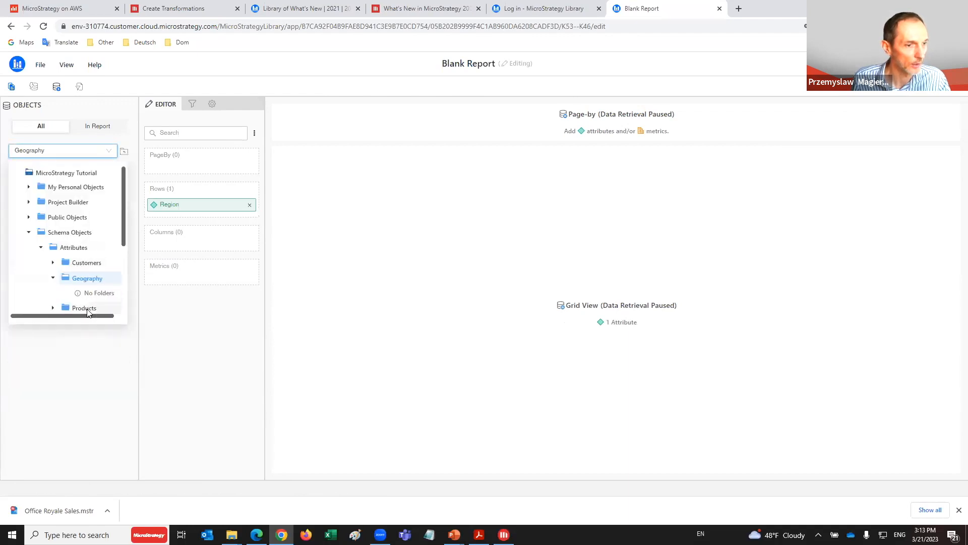
click(84, 308)
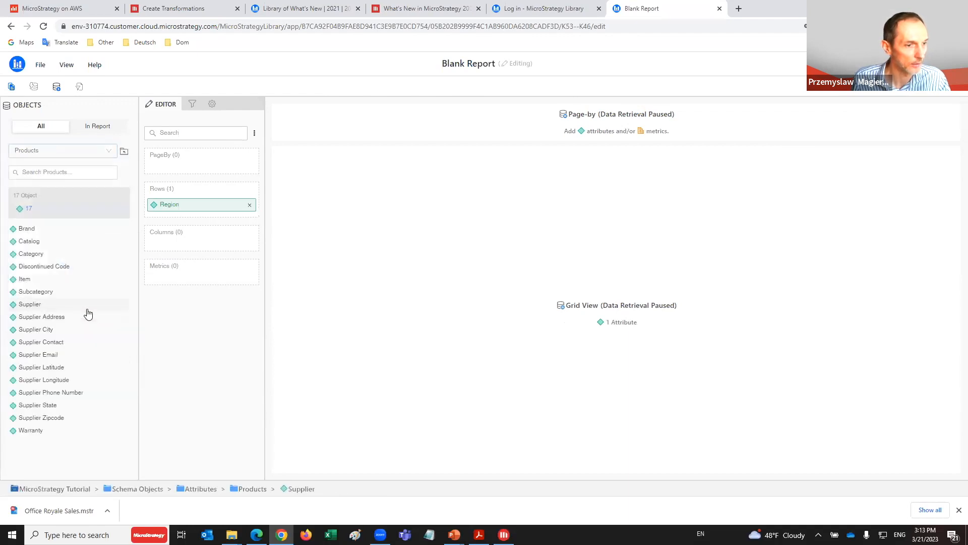
click(40, 256)
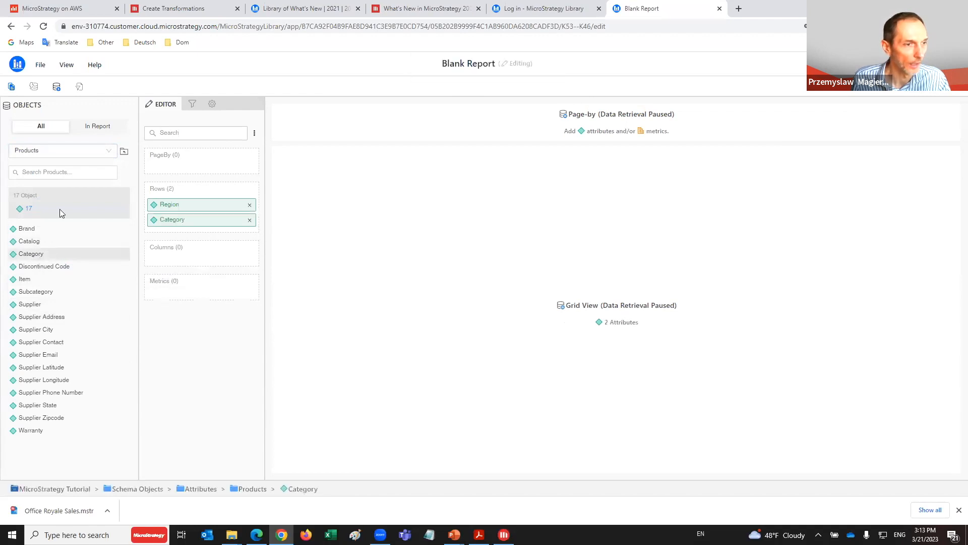
- Add the Cost and Profit sales metrics and run the report
click(87, 152)
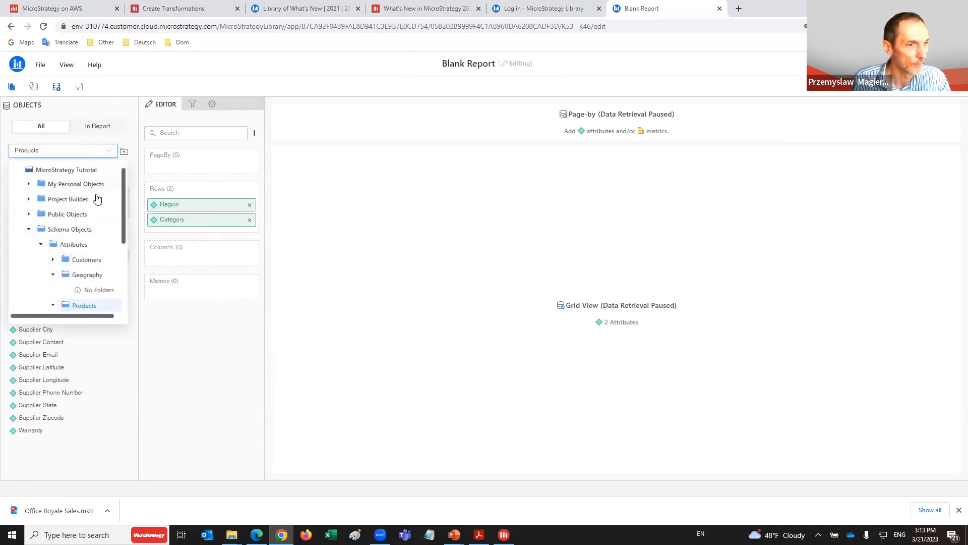
click(77, 219)
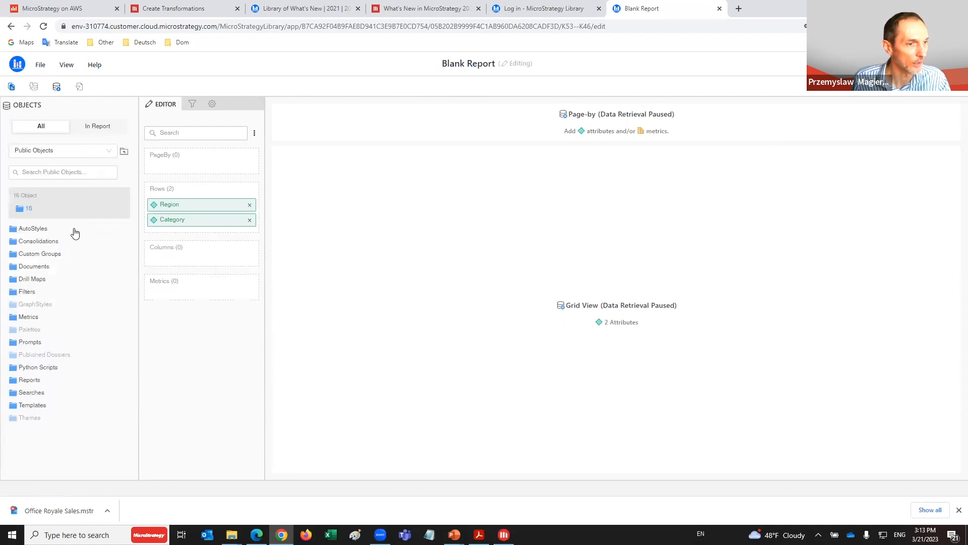
click(39, 325)
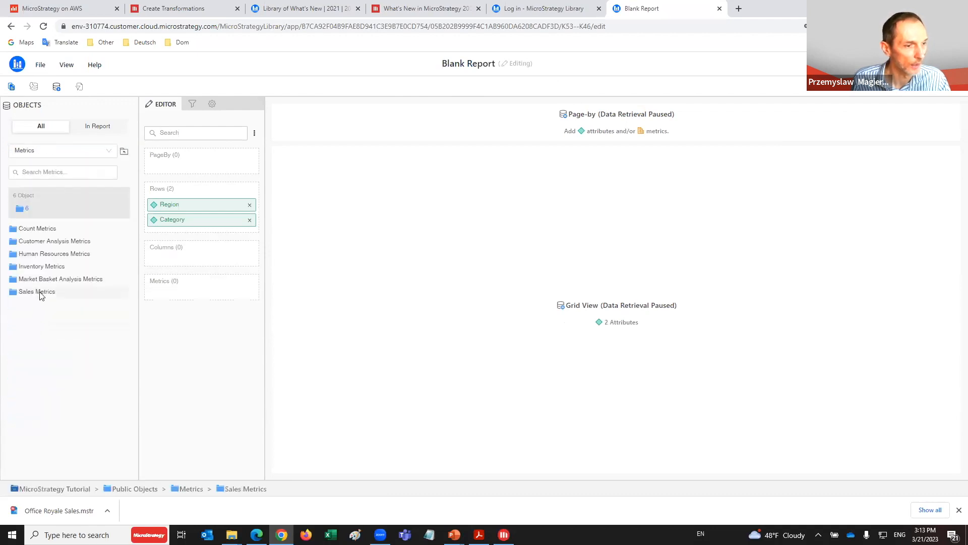
click(38, 292)
double_click(34, 329)
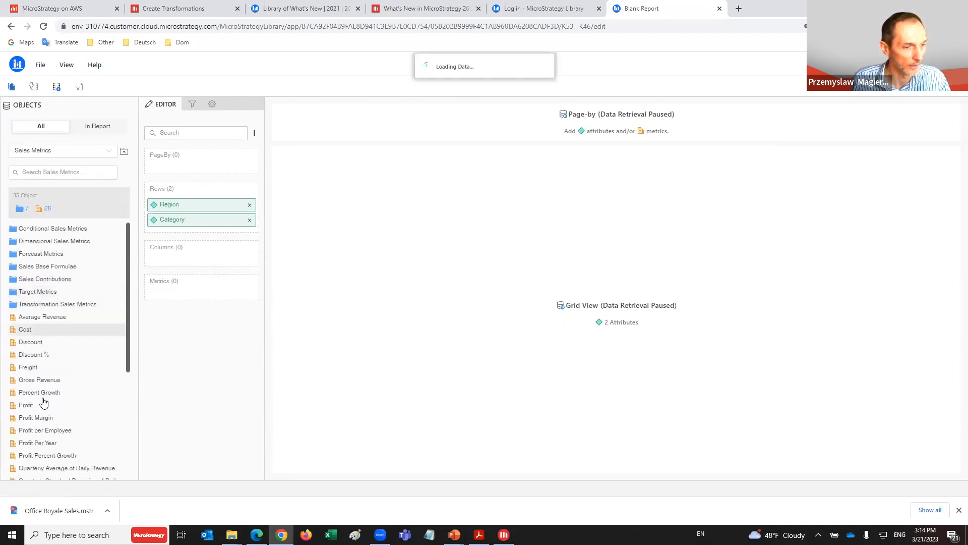
double_click(43, 402)
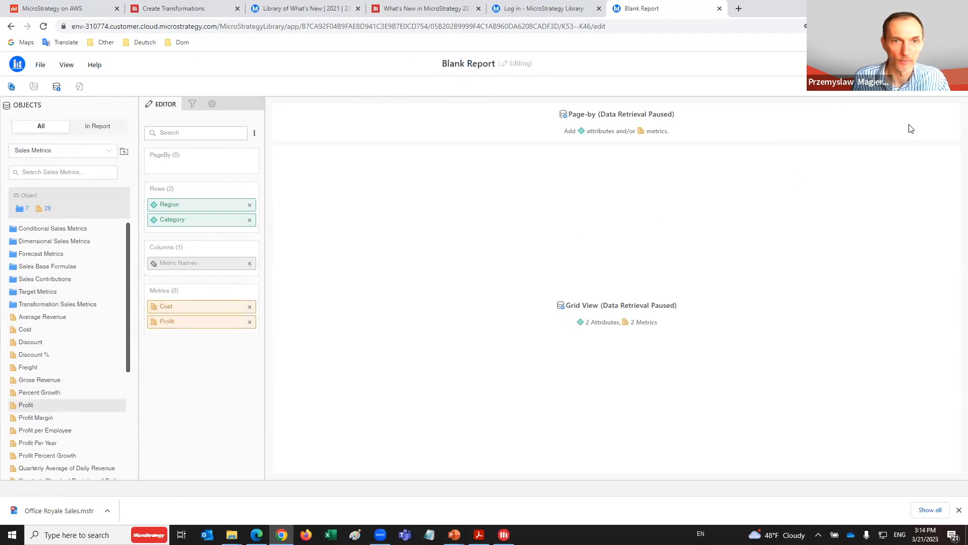
click(54, 88)
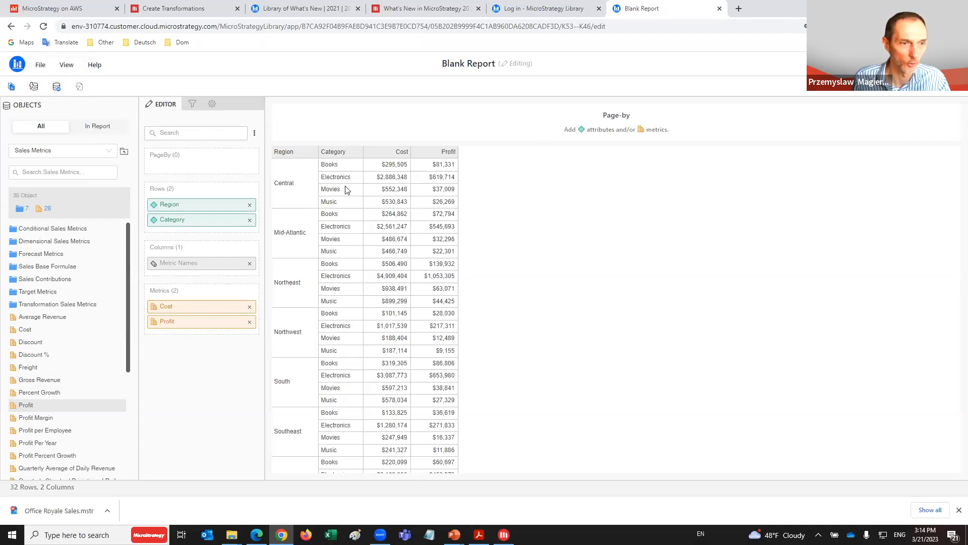
- Move Region to page-by, show Northeast, and save with Ctrl+S
drag(174, 204, 512, 138)
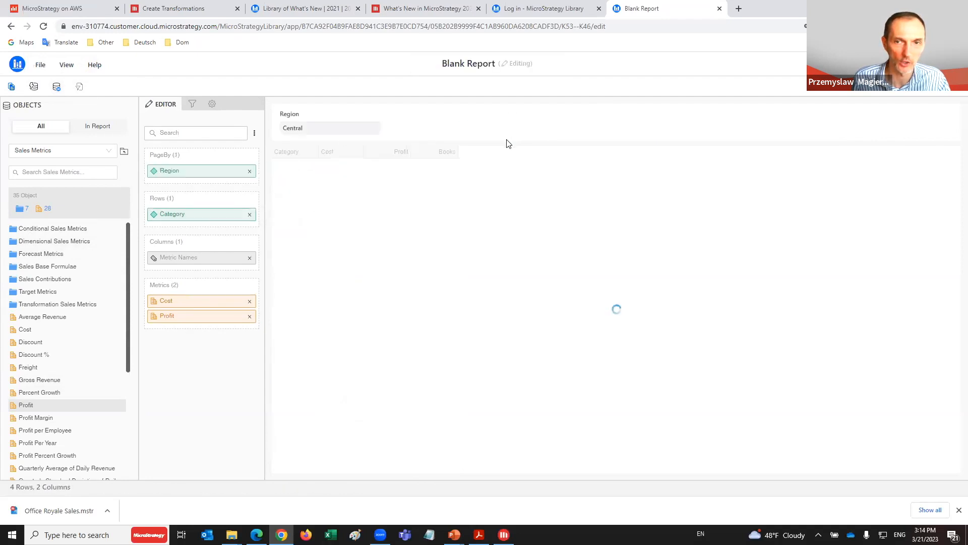
click(357, 129)
click(326, 177)
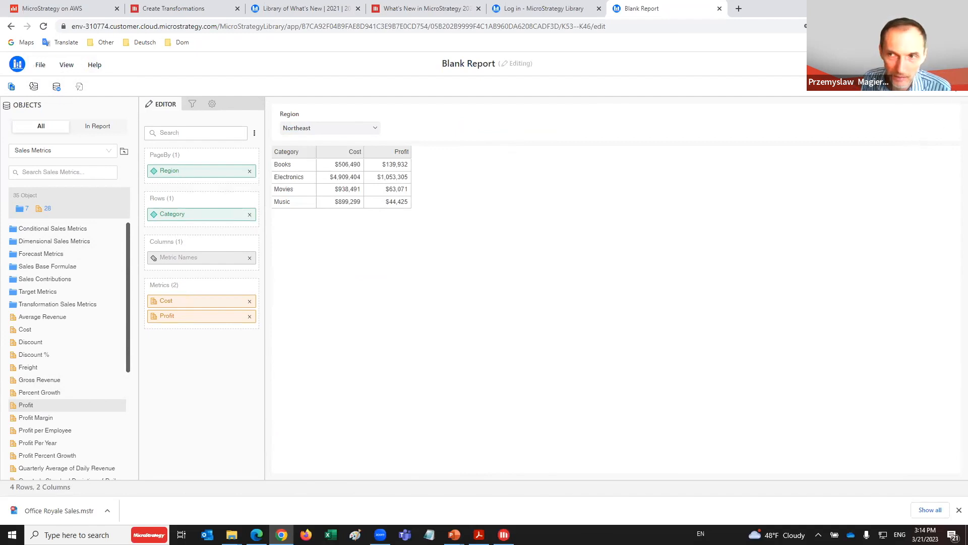
key(ctrl+s)
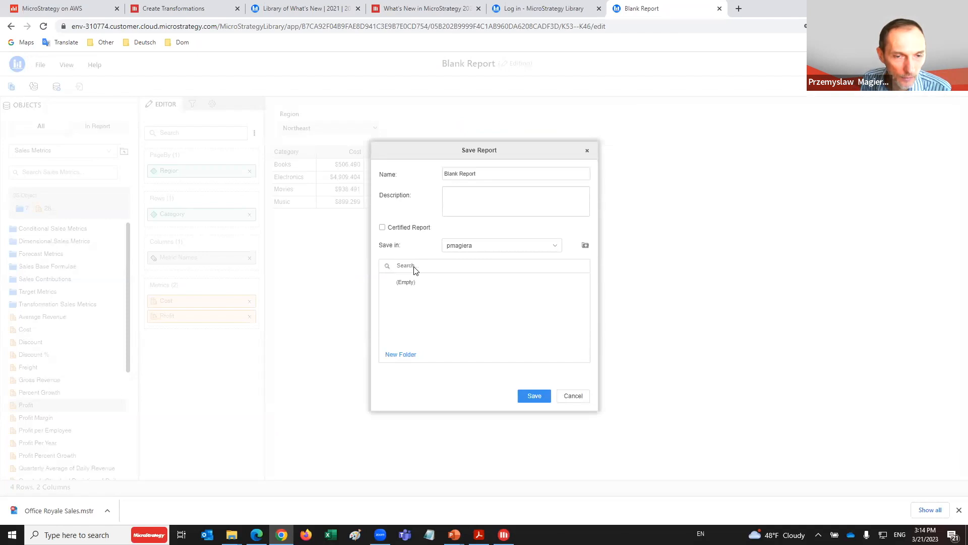
- Save the report as 'Blank Report' in My Reports and close it to the Library home page
click(558, 247)
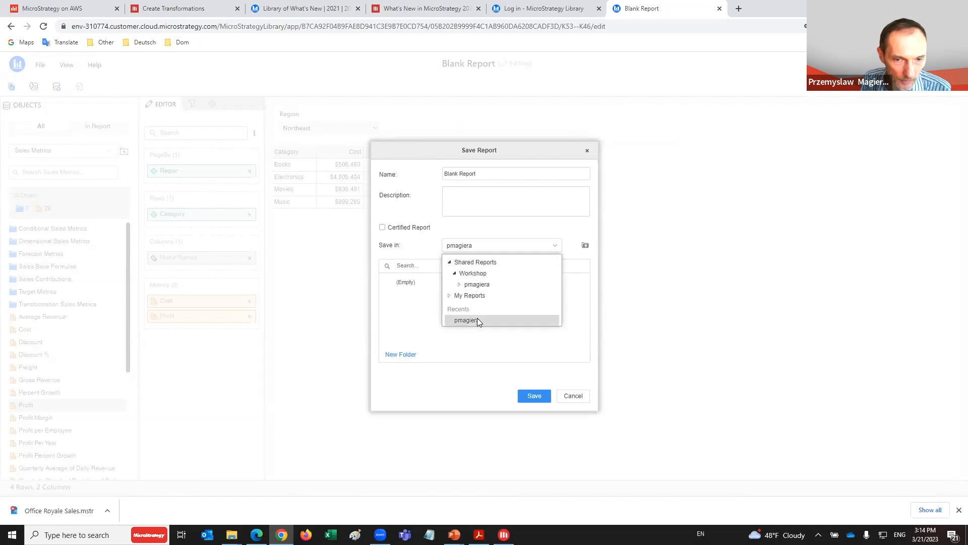
click(478, 298)
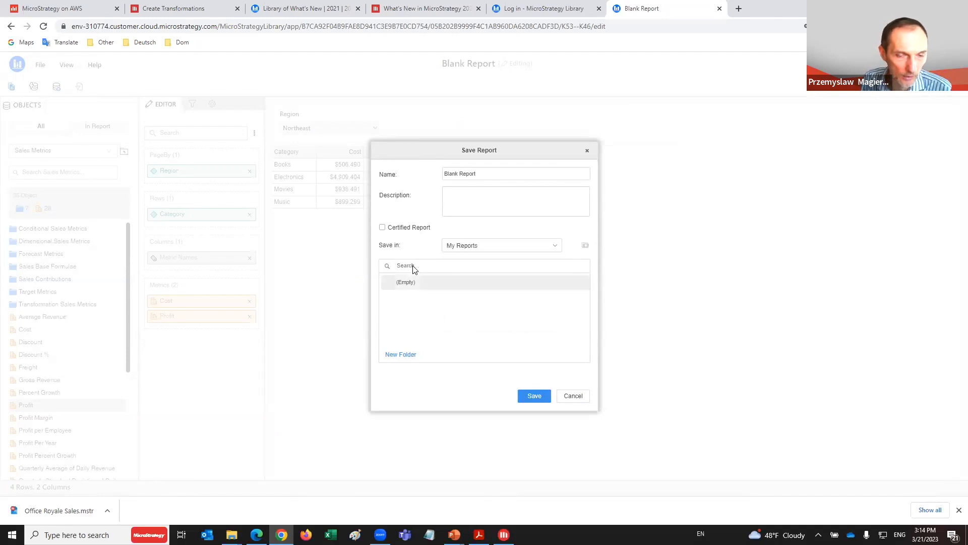
click(458, 174)
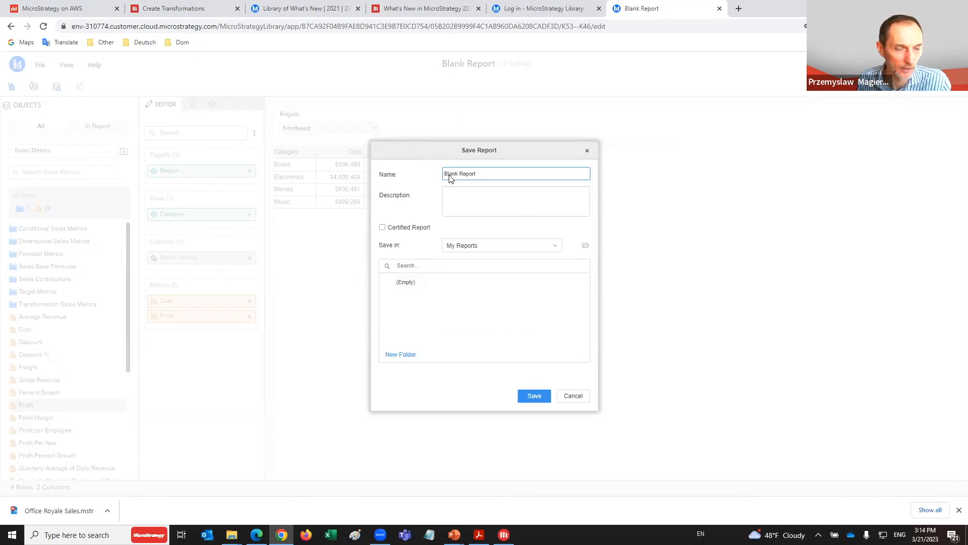
click(535, 396)
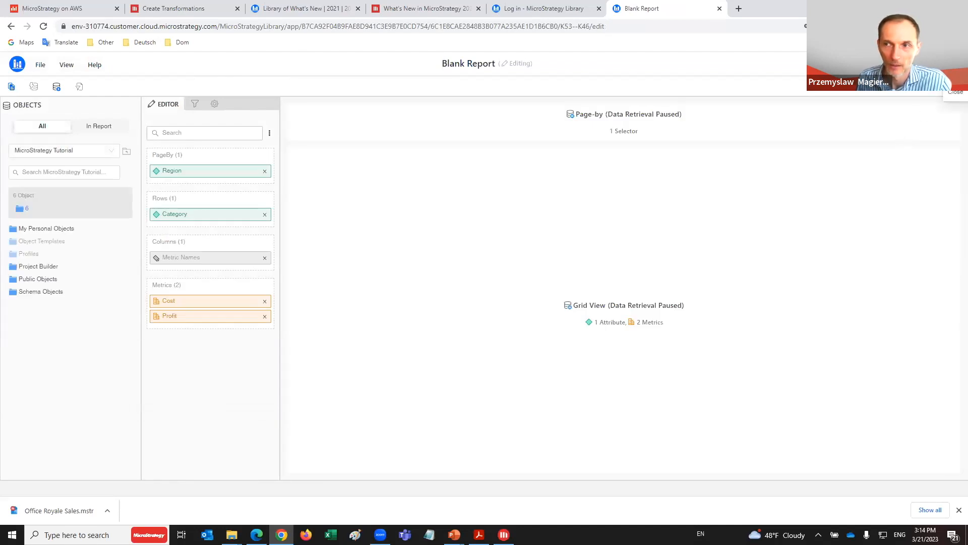
click(955, 65)
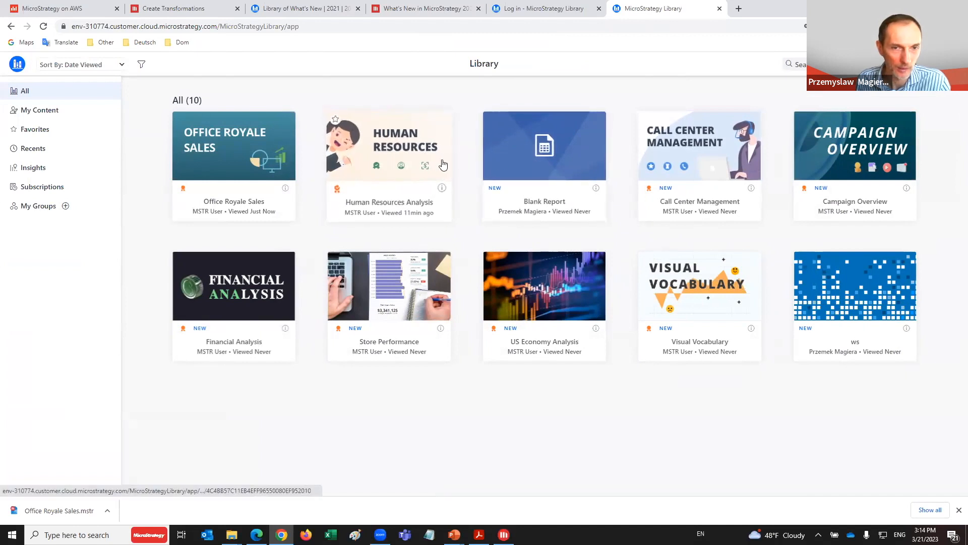
- Open the Office Royale Sales dossier and post 'This is interesting' in its Comments panel
click(247, 144)
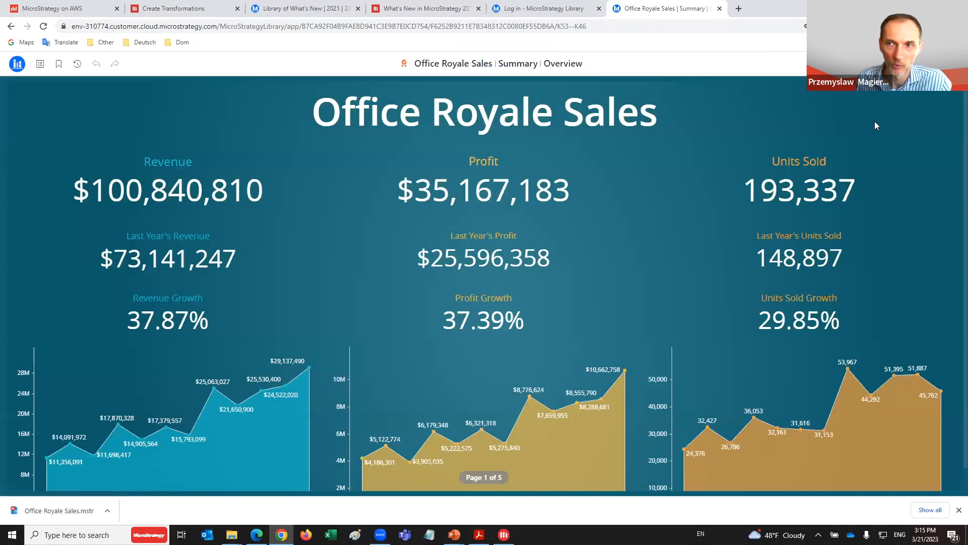
click(888, 64)
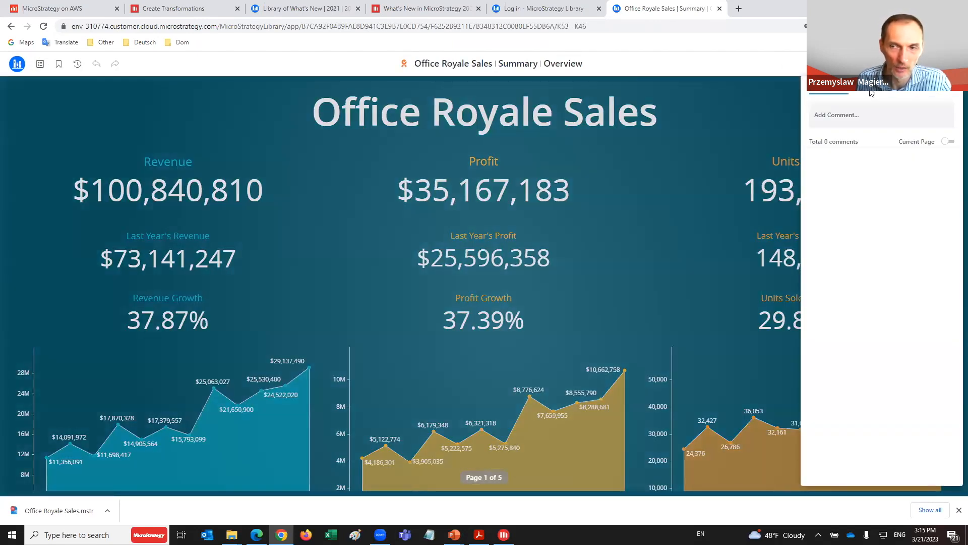
click(837, 116)
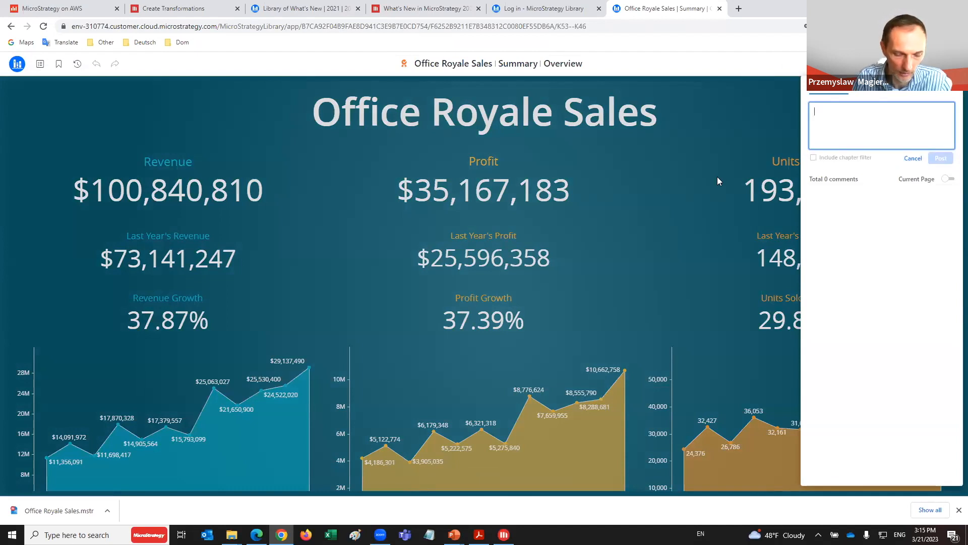
text(Th)
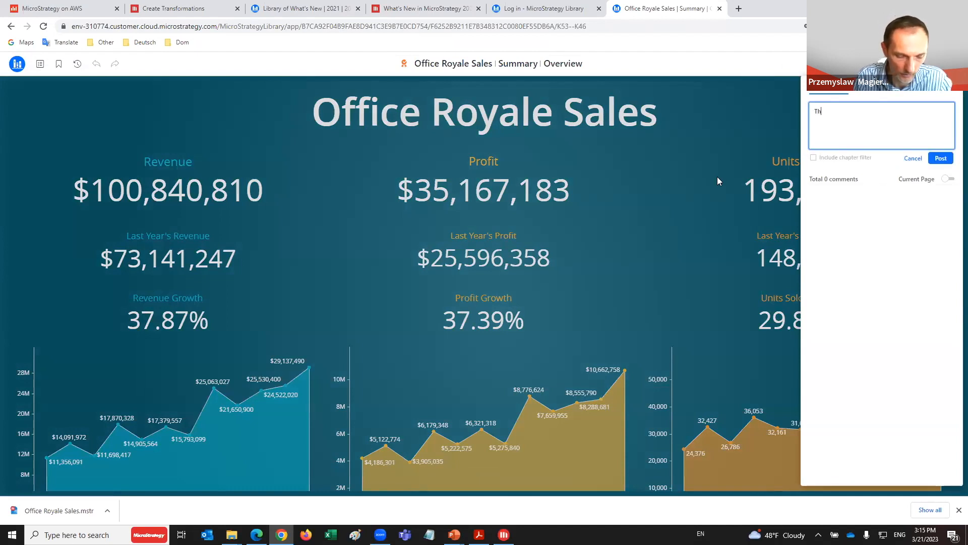
text(is is interes)
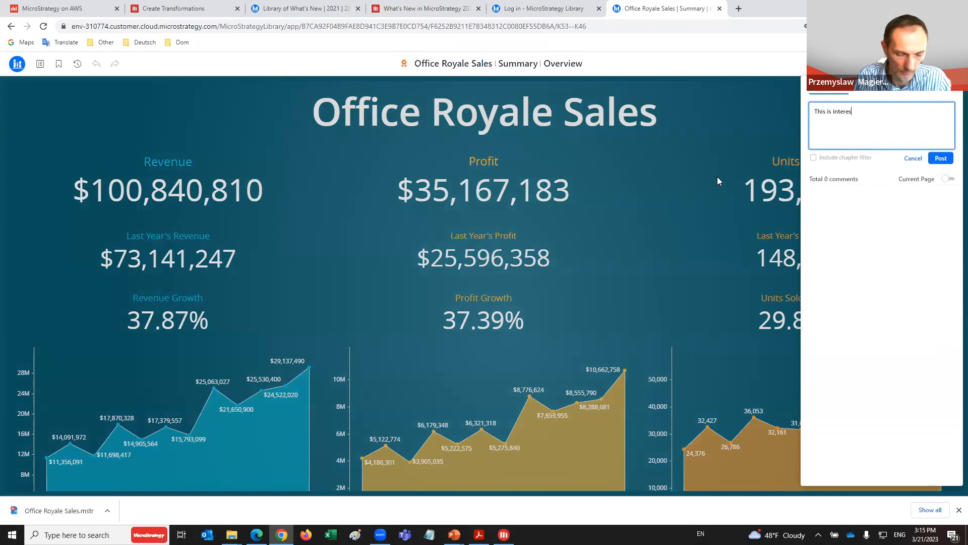
text(ting)
key(Return)
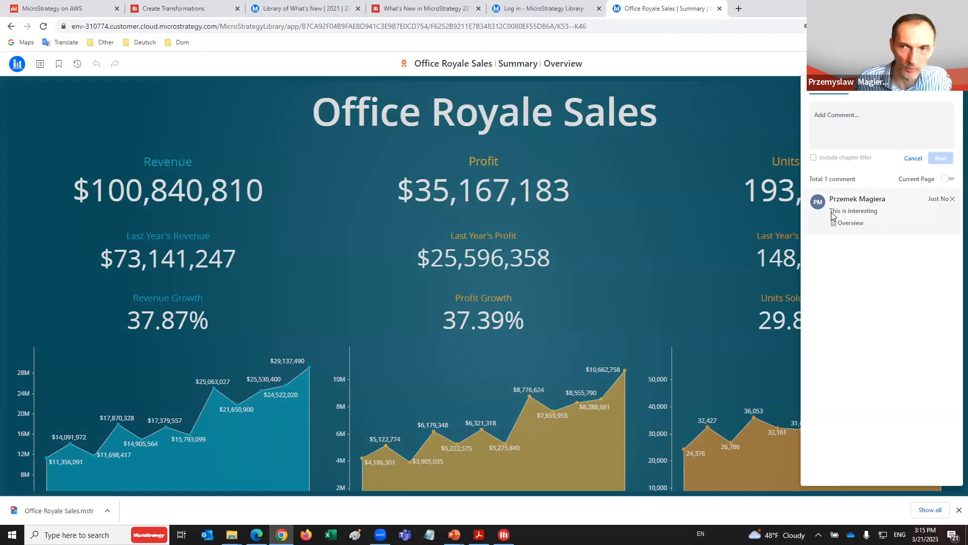
click(880, 92)
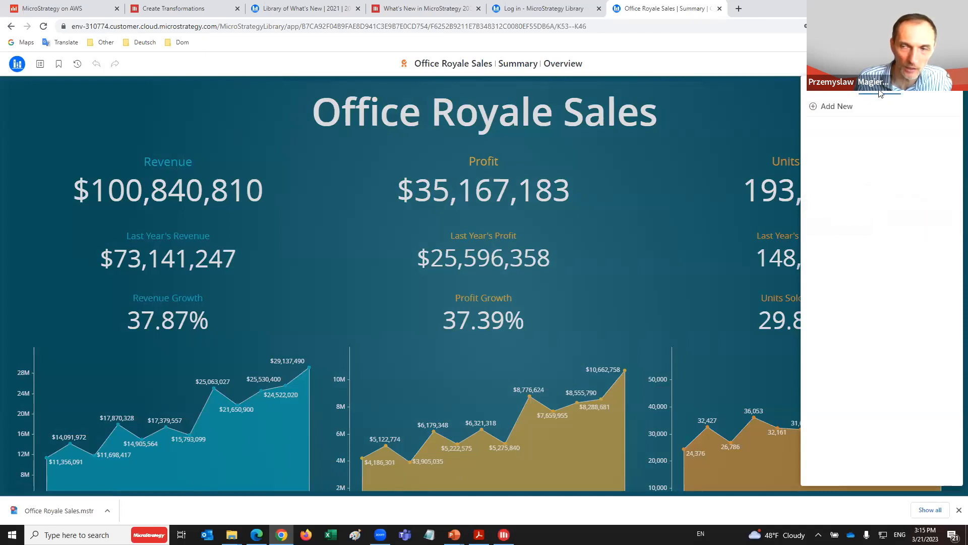
- Start a 'Current results' discussion with the Webinar group and post 'Please...' as its first message
click(812, 108)
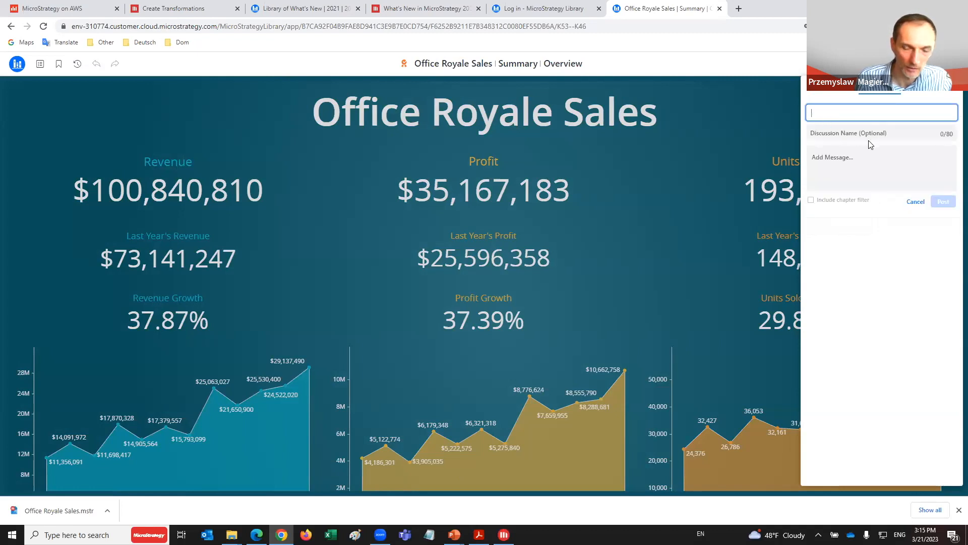
text(W)
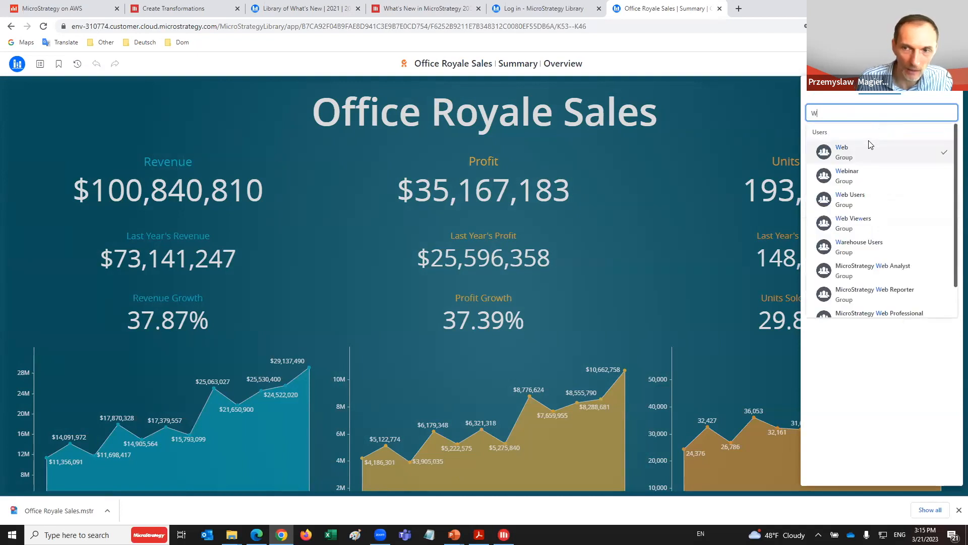
click(848, 174)
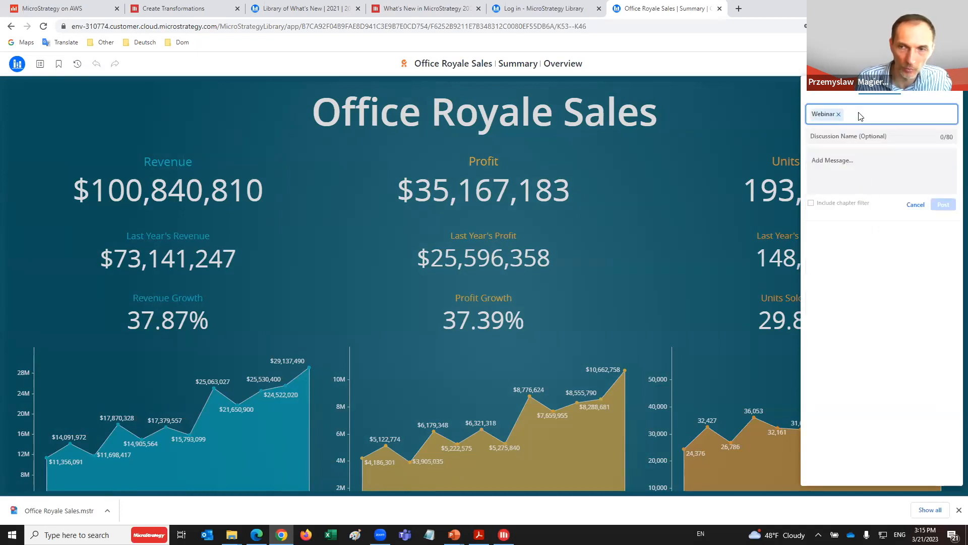
click(842, 137)
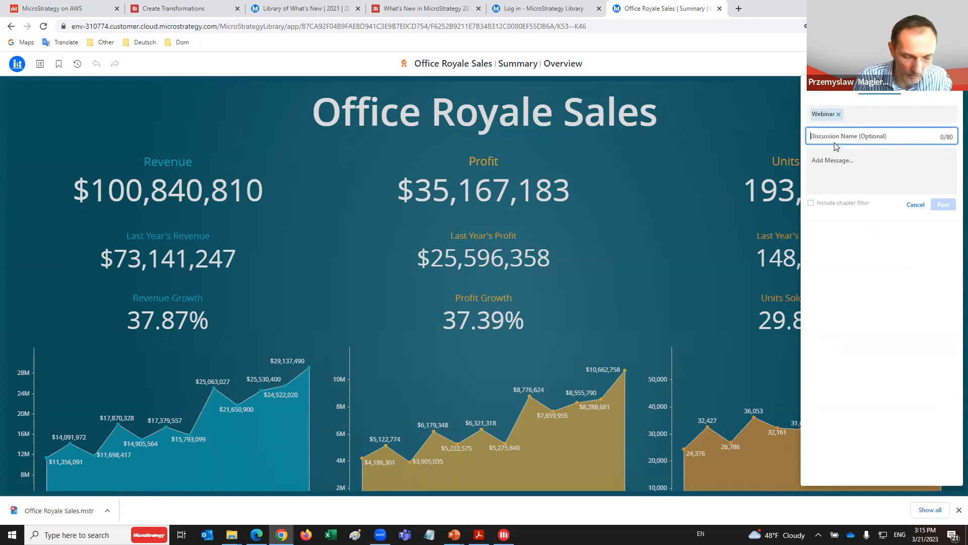
text(C)
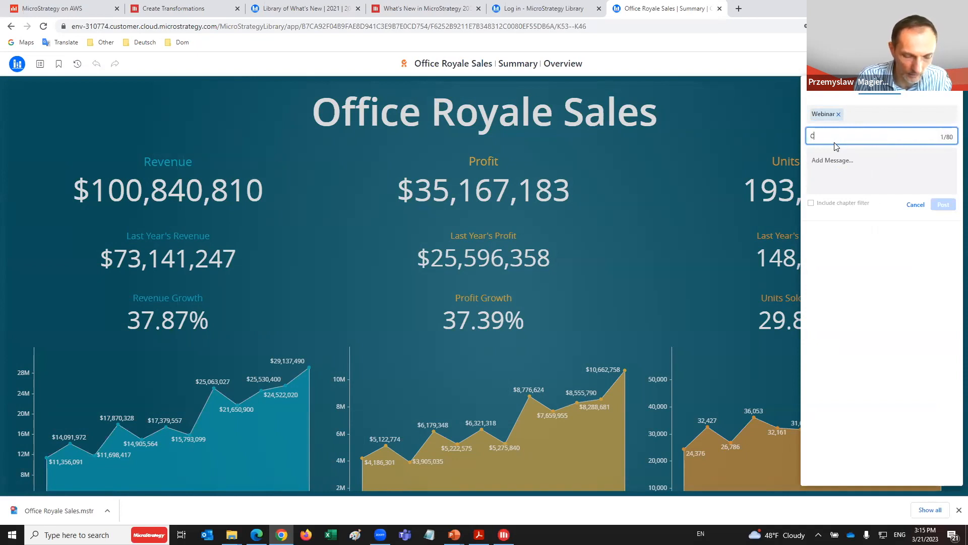
text(urrent results)
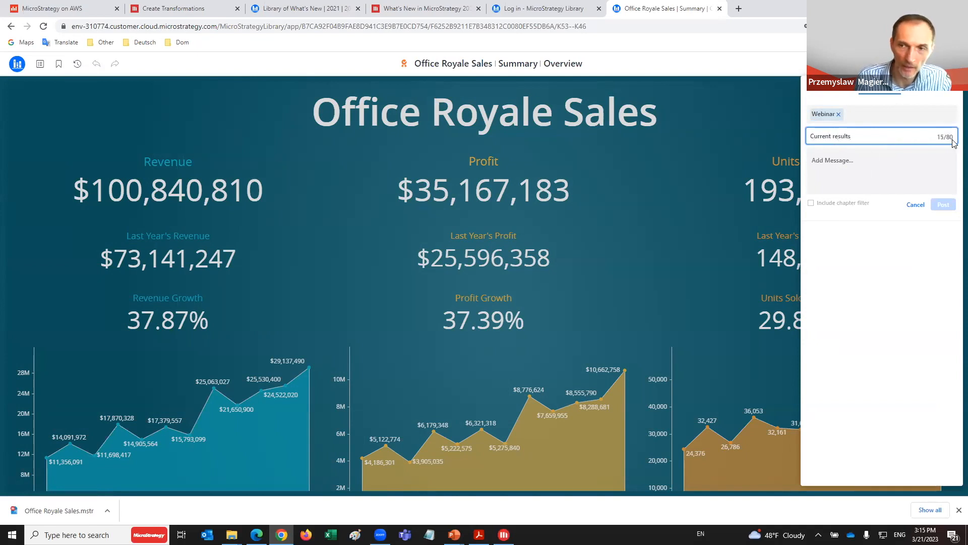
click(882, 158)
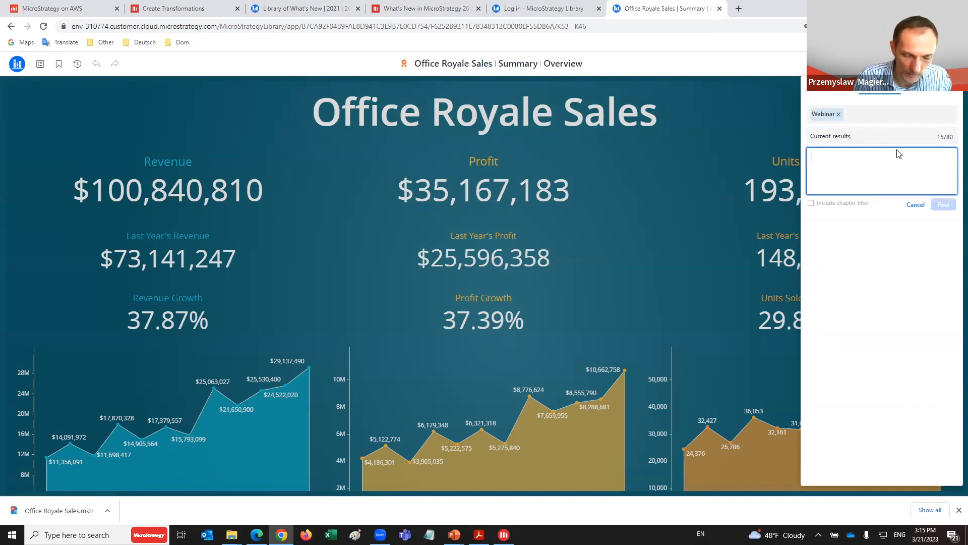
text(Please...)
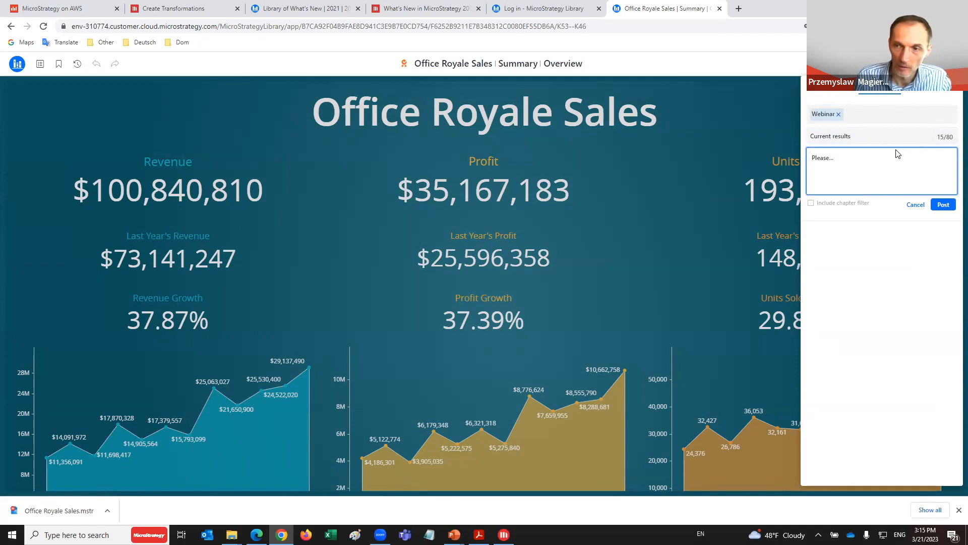
click(812, 209)
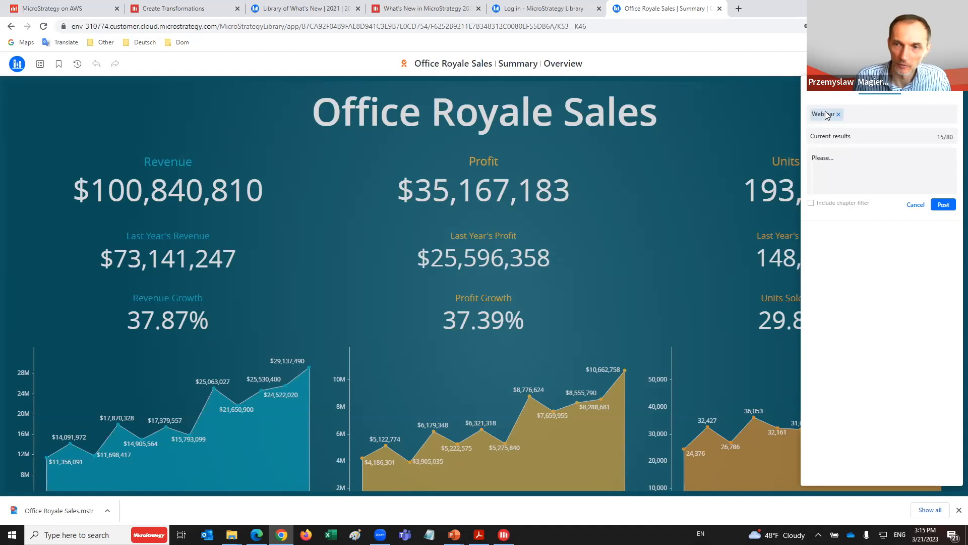
click(943, 204)
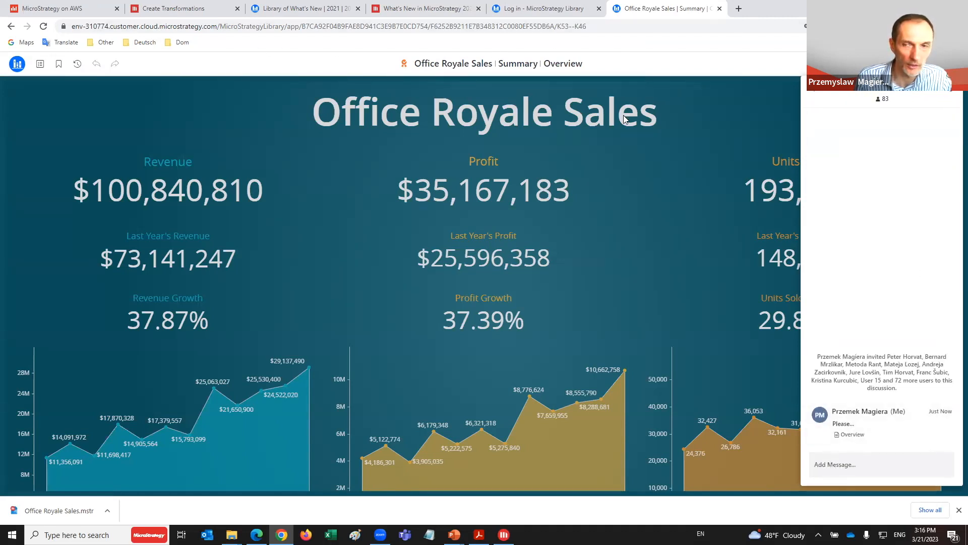
- Post a follow-up message 'abc...' in the discussion
click(847, 468)
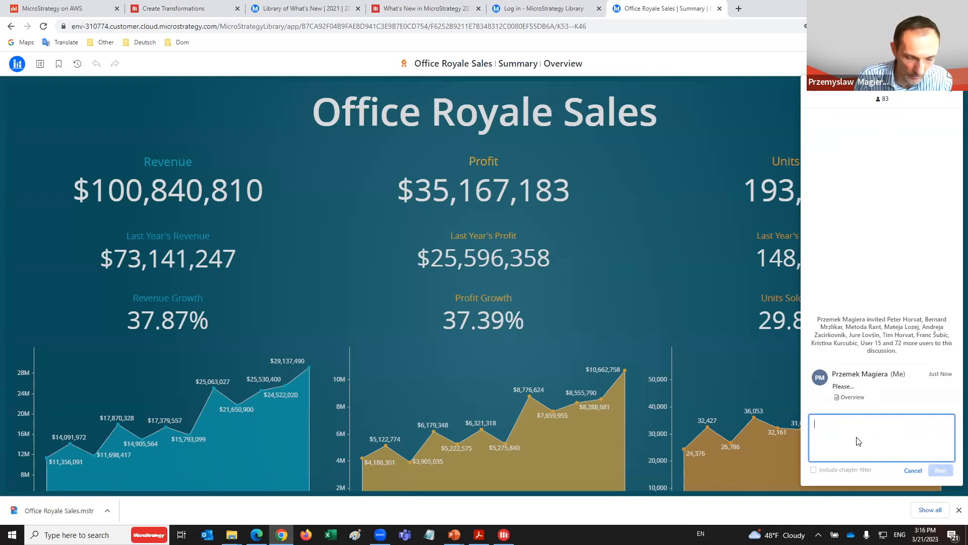
text(abc..)
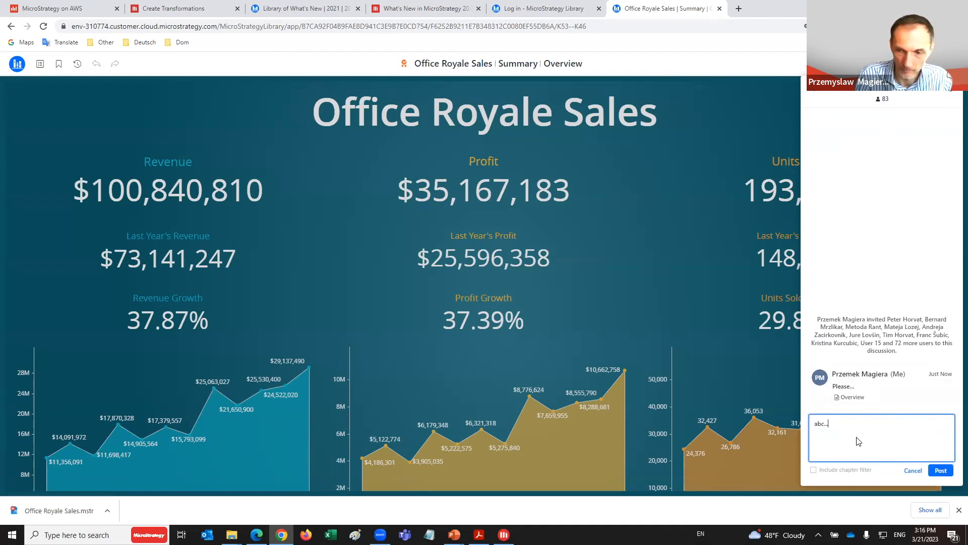
text(.)
key(Return)
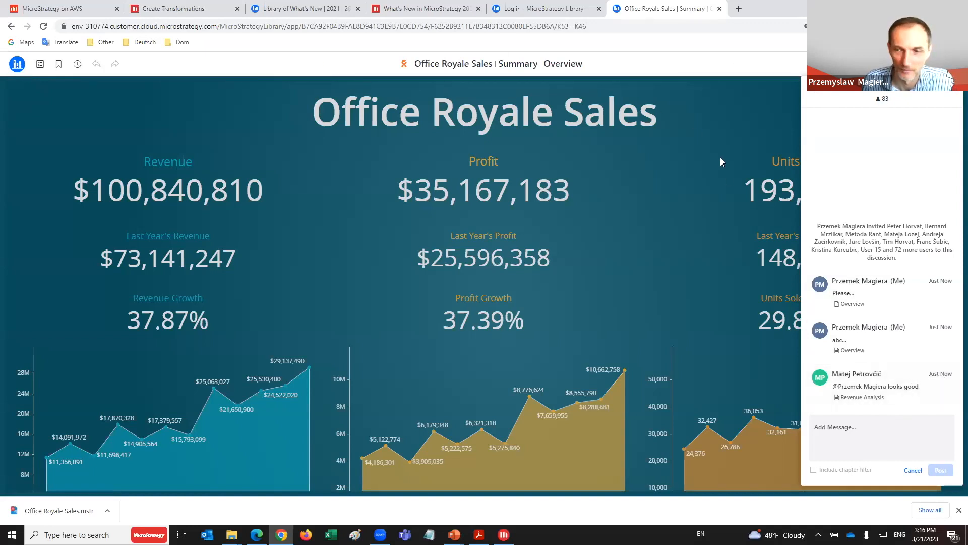
- Return to the Library home page and switch to the MicroStrategy Workstation window
click(17, 63)
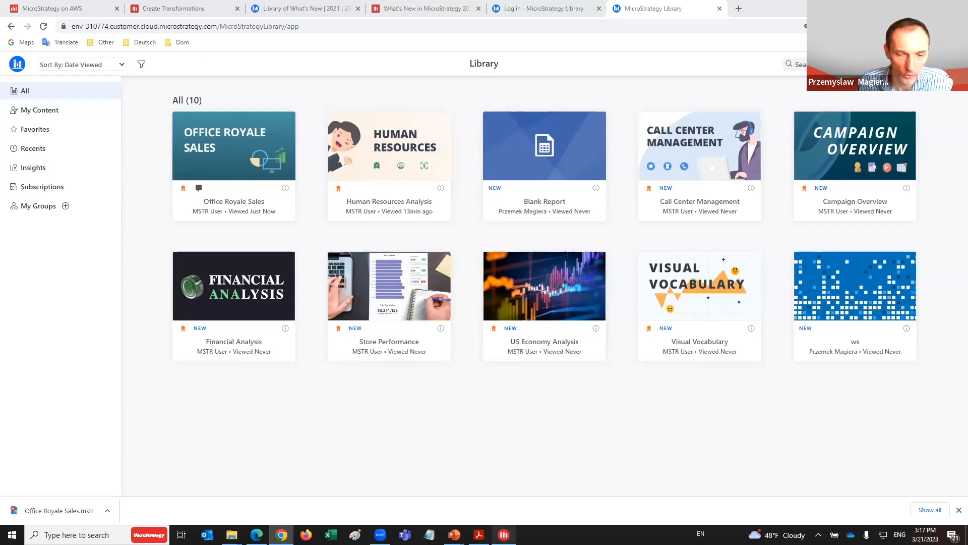
click(504, 534)
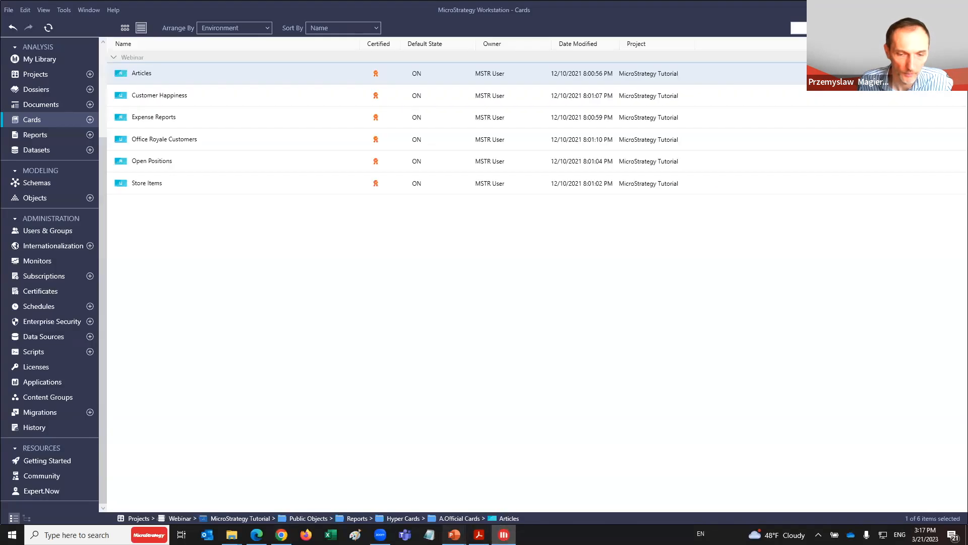
- End the PowerPoint slide show and minimize Workstation to reveal the Library home page
mouse_move(454, 534)
click(509, 484)
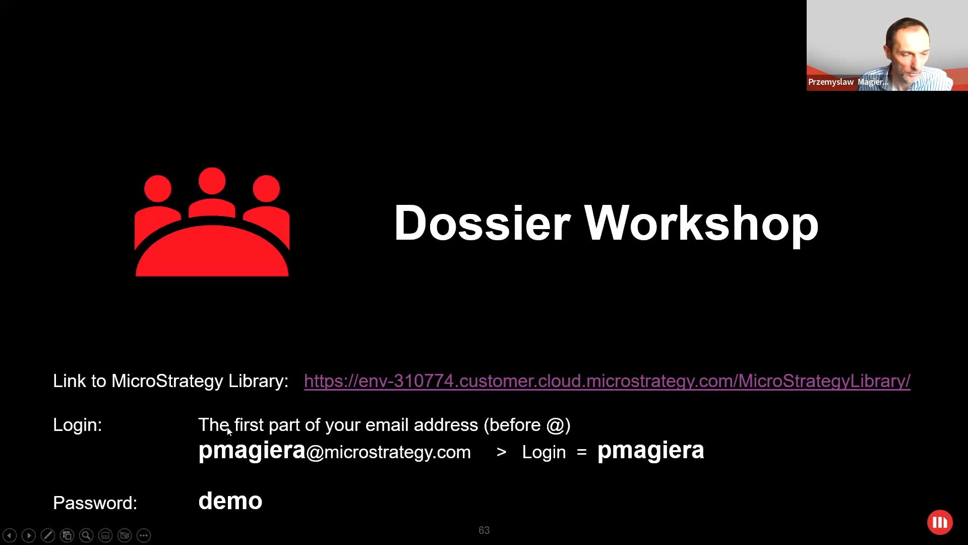
click(325, 341)
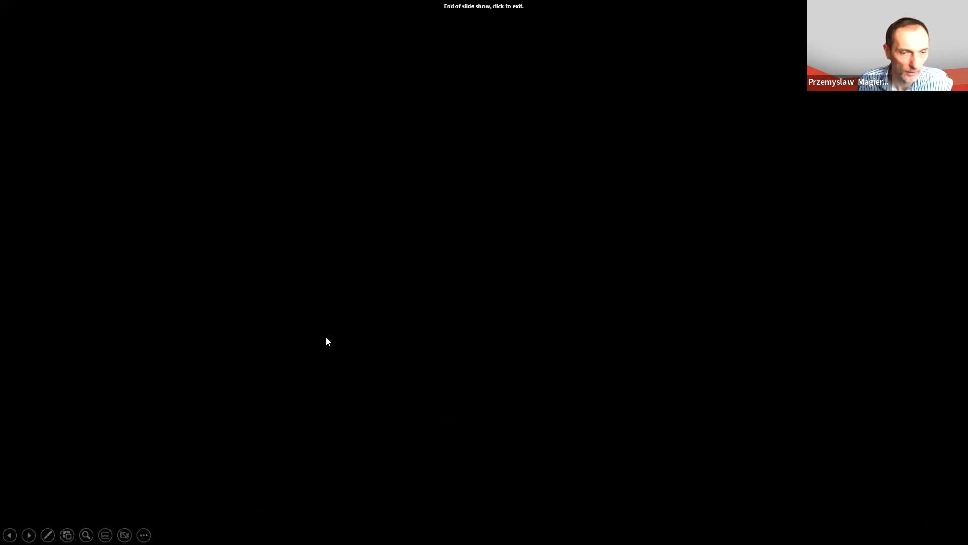
click(388, 364)
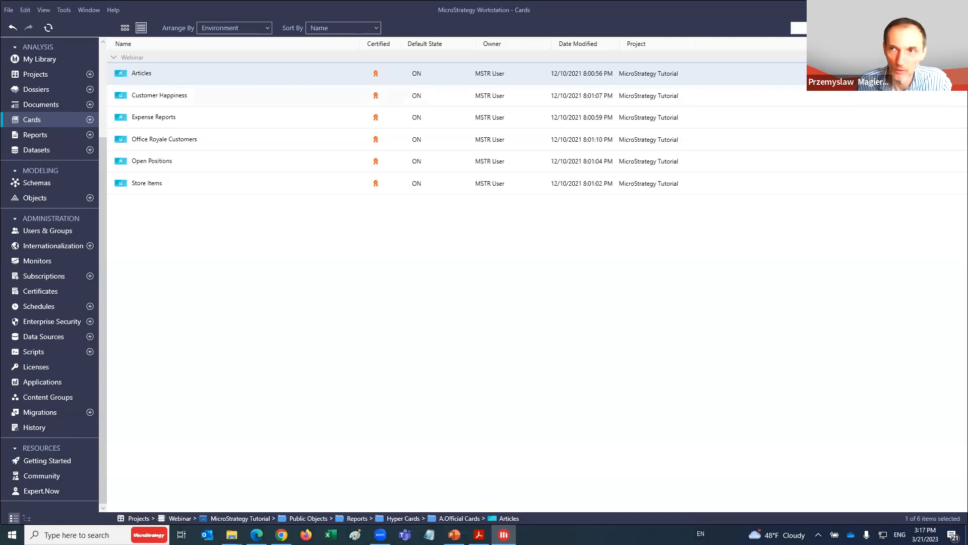
click(908, 9)
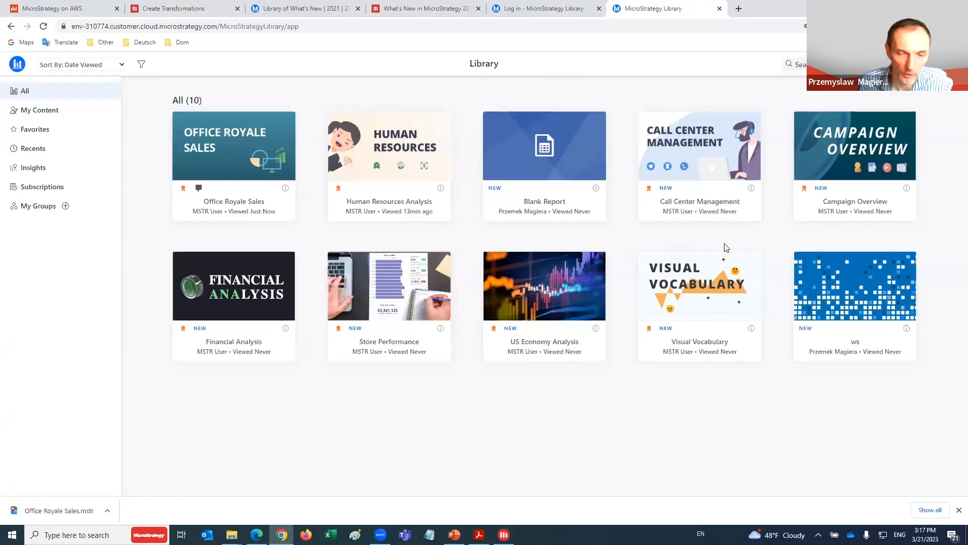
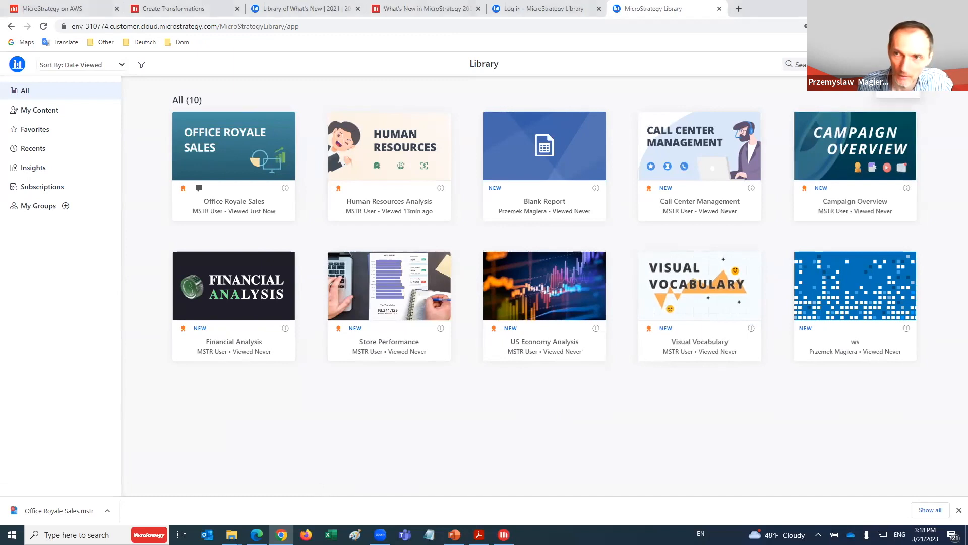
- Collapse the Library sidebar via the logo and bring up the Create New (+) Dossier/Report menu
click(898, 64)
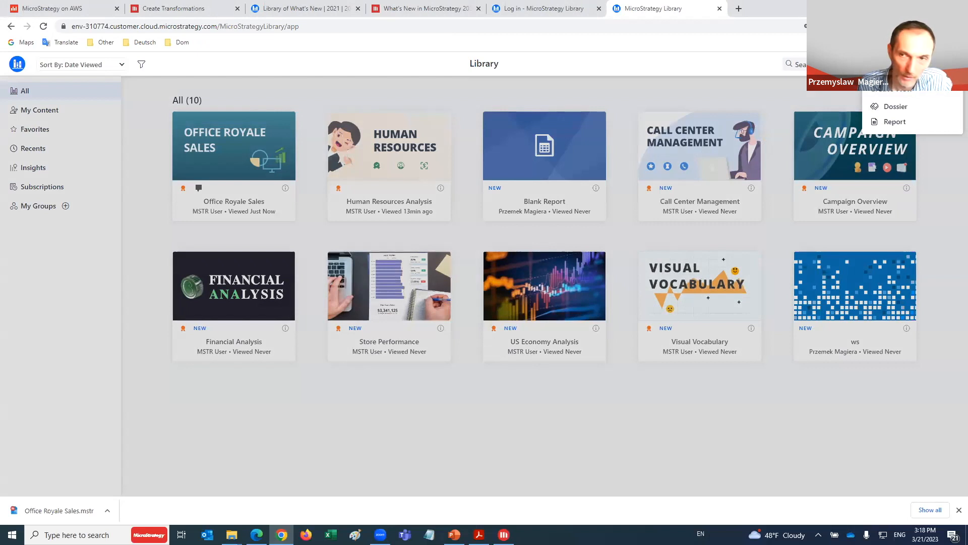
click(747, 69)
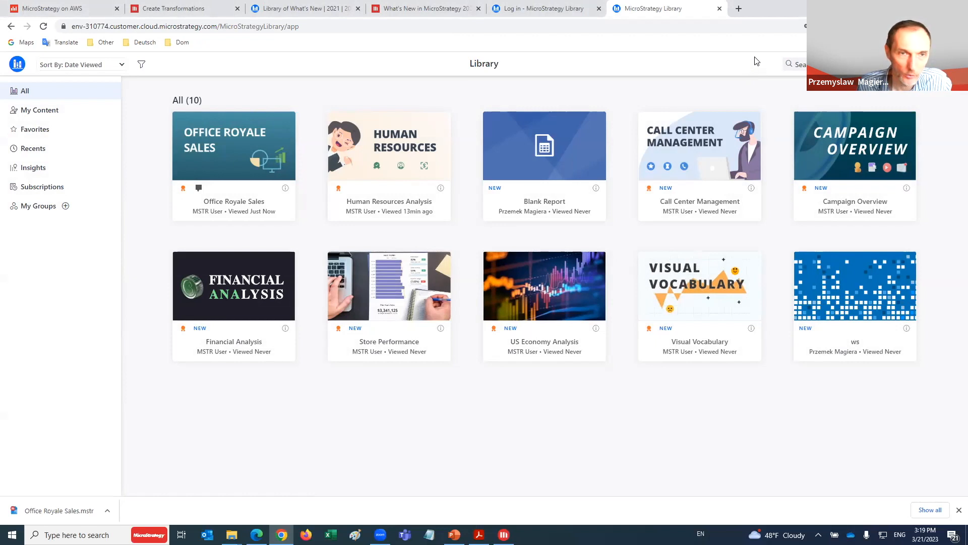
click(17, 64)
click(17, 63)
click(16, 63)
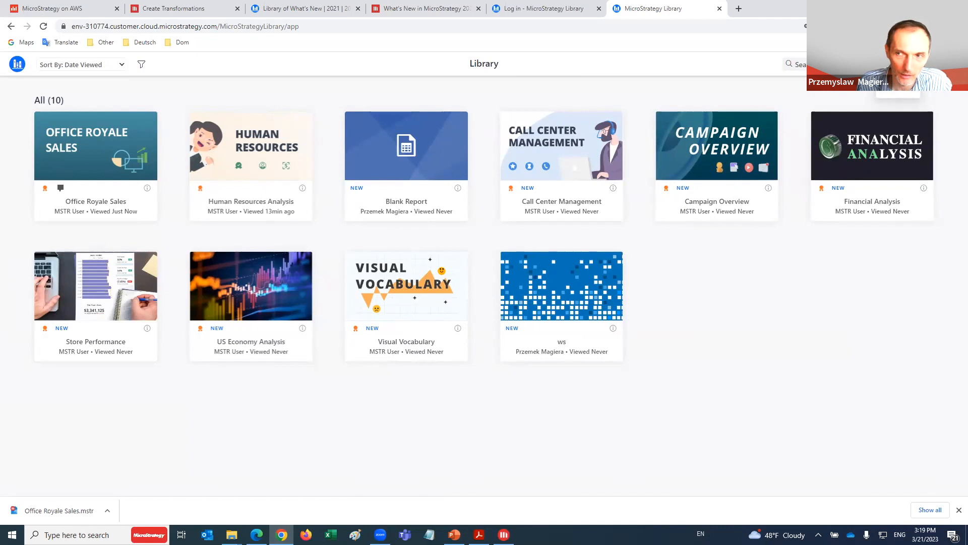
click(898, 64)
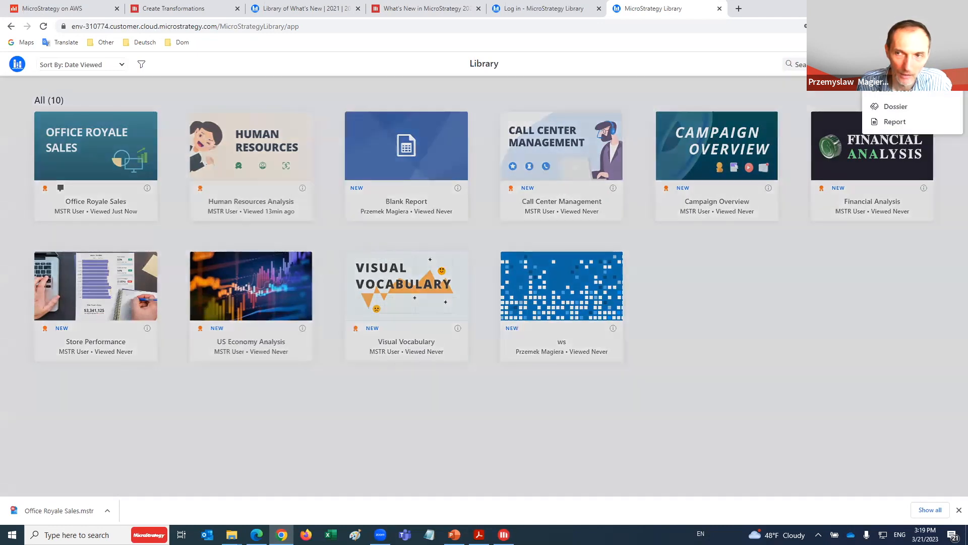
- Create a dossier in the MicroStrategy Tutorial project from the Workshop Dossier Template
click(896, 108)
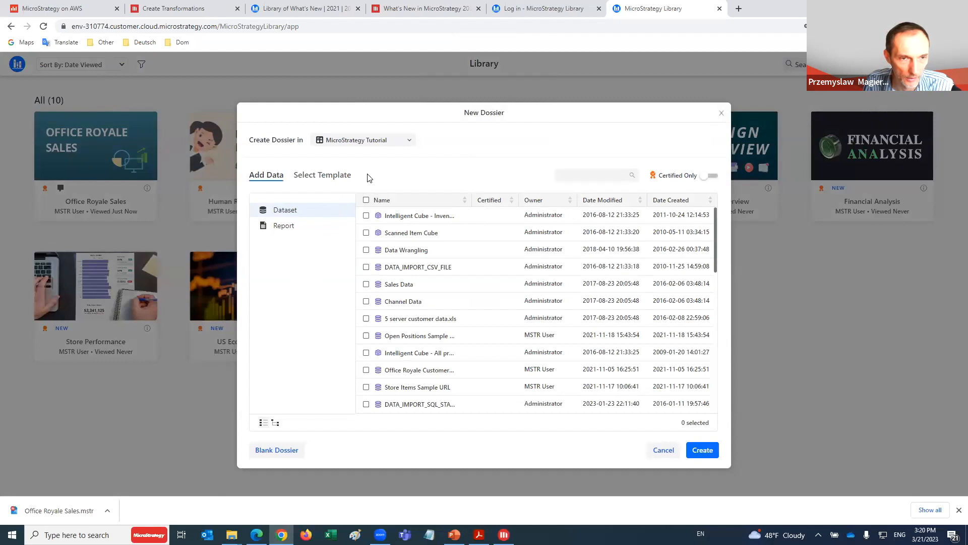
click(392, 143)
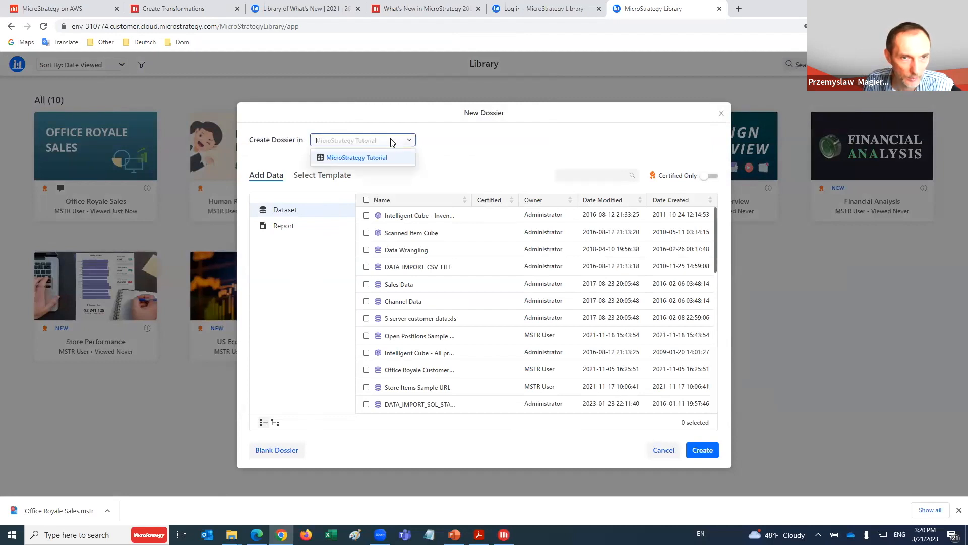
click(437, 146)
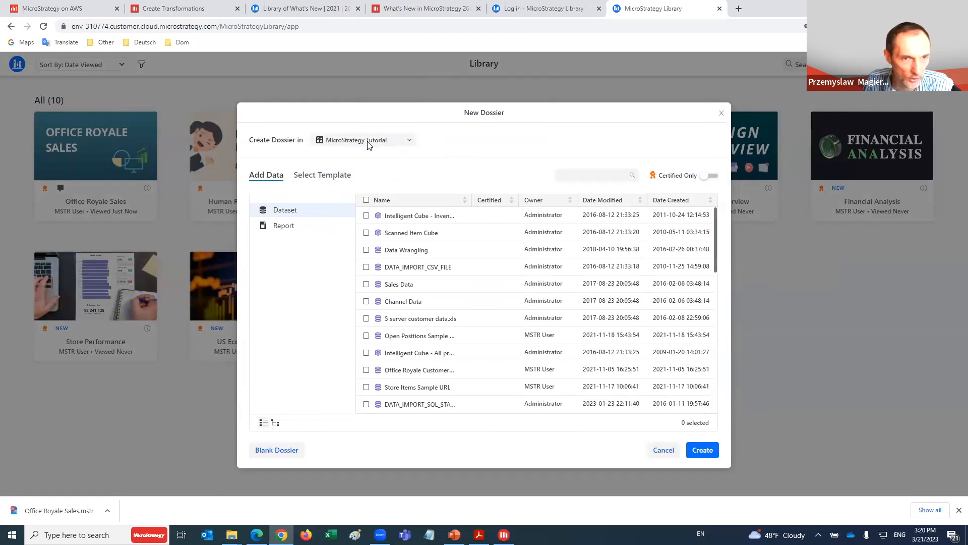
click(408, 141)
click(449, 144)
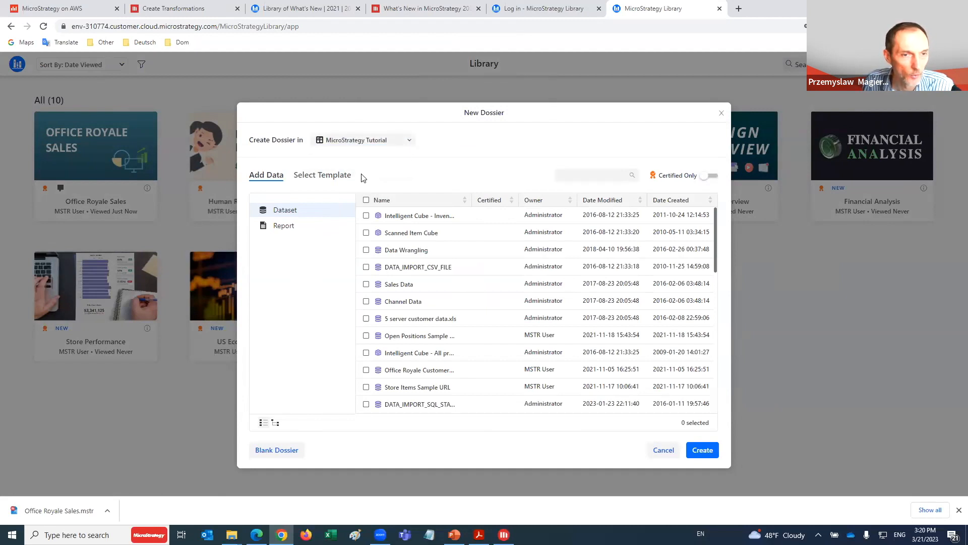
click(320, 179)
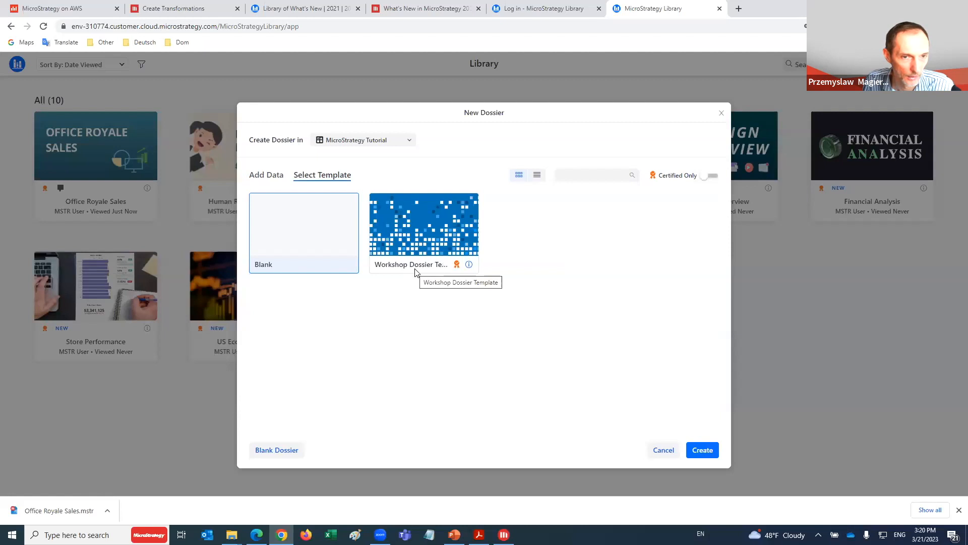
click(424, 217)
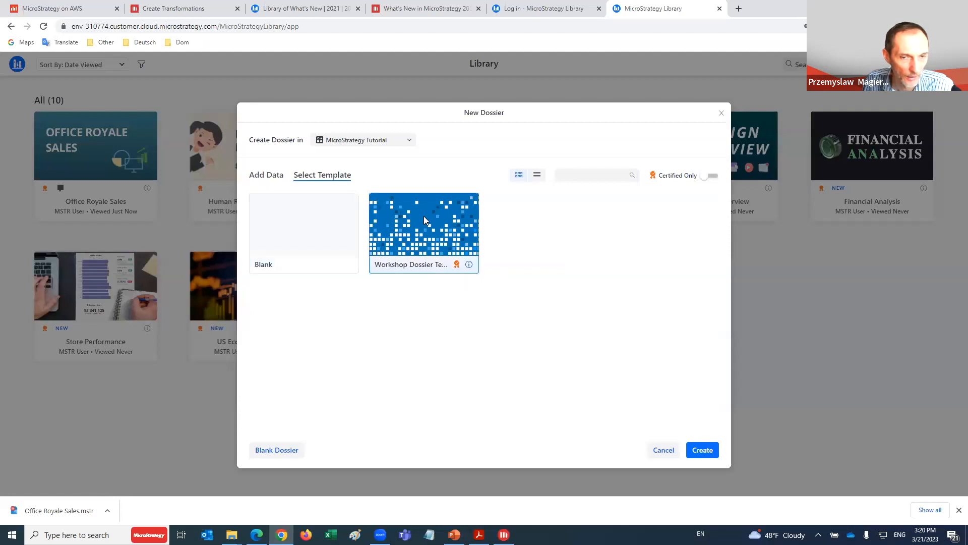
click(699, 450)
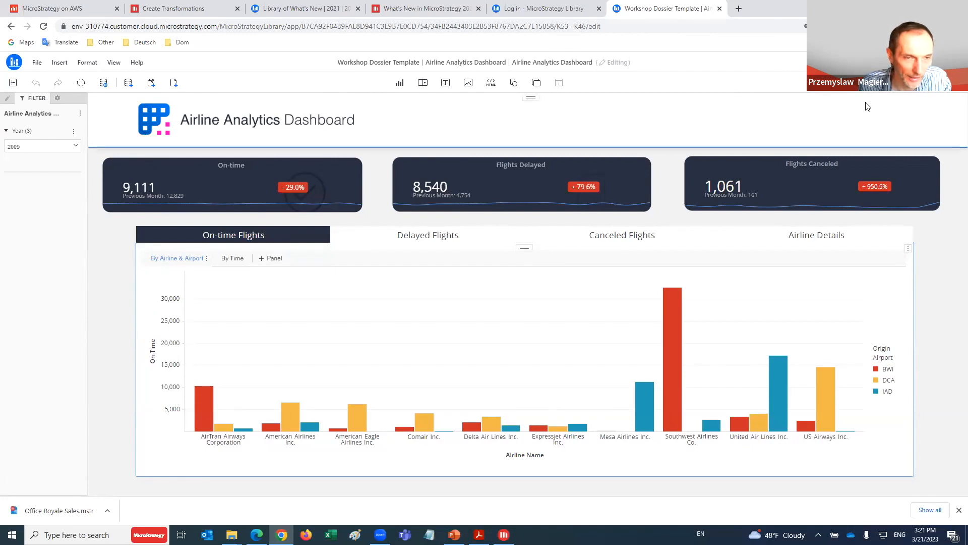
- Bring up the Save Dossier dialog with Ctrl+S
key(ctrl+s)
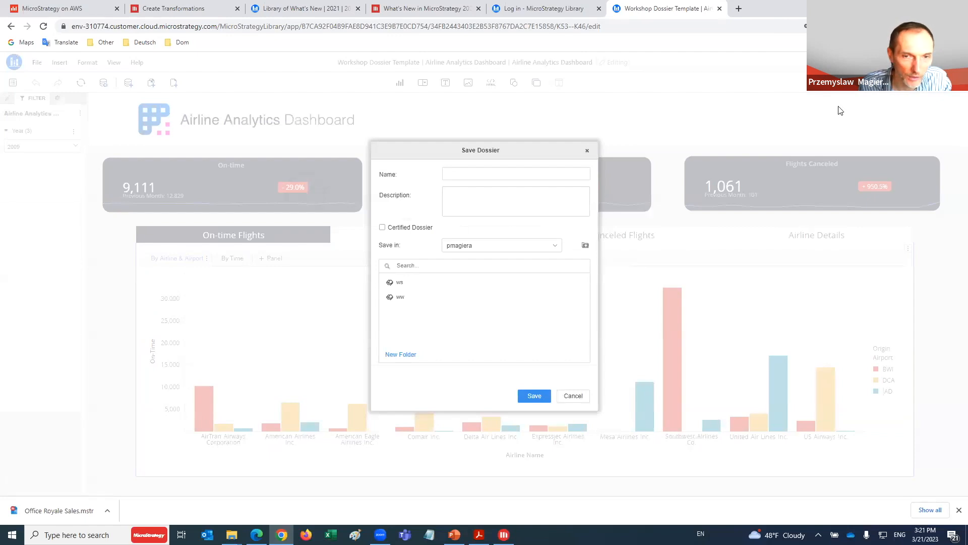
- Set the save location to the Workshop folder under Shared Reports
click(555, 246)
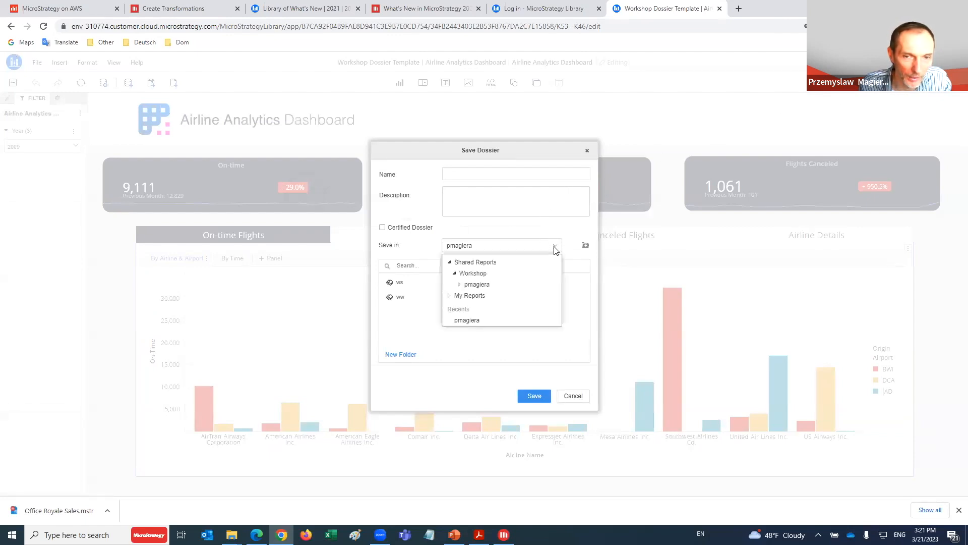
click(503, 261)
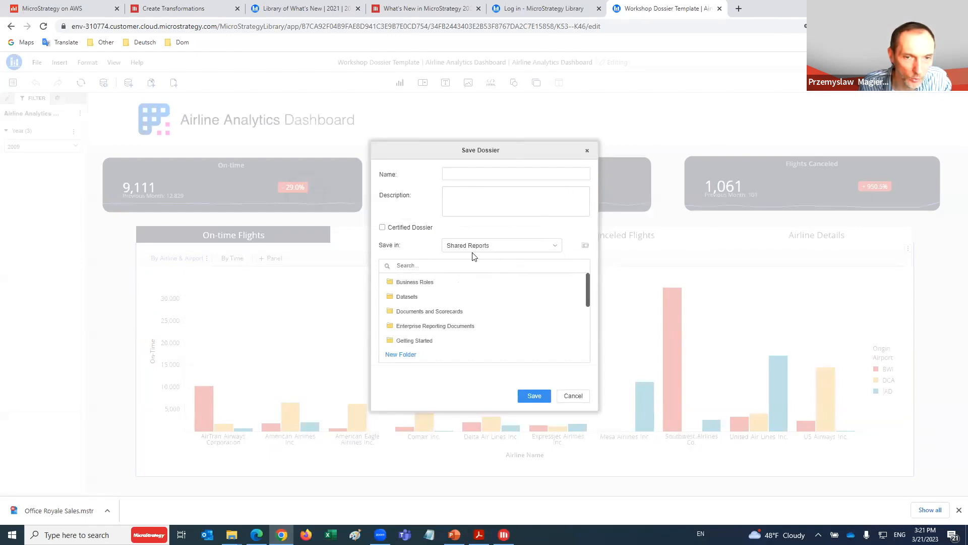
click(499, 248)
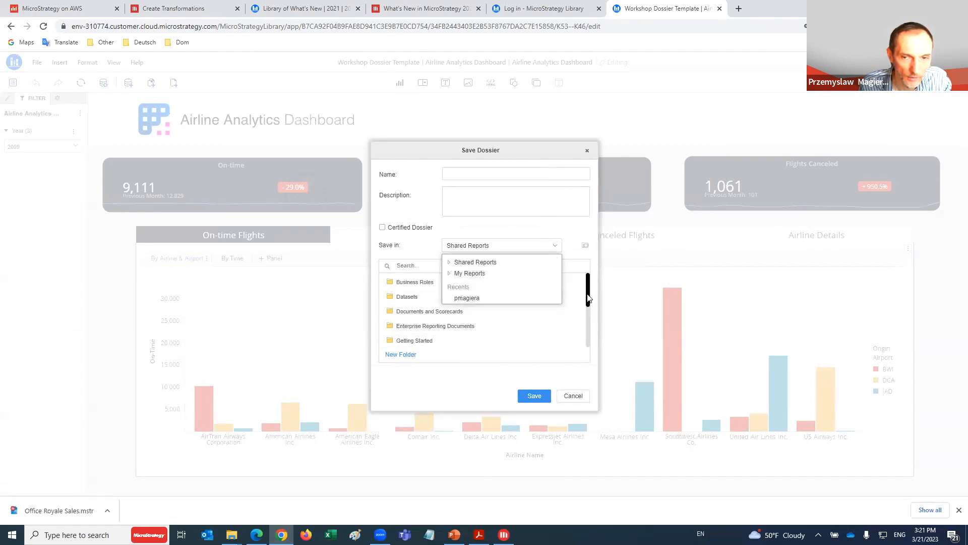
drag(588, 297, 591, 349)
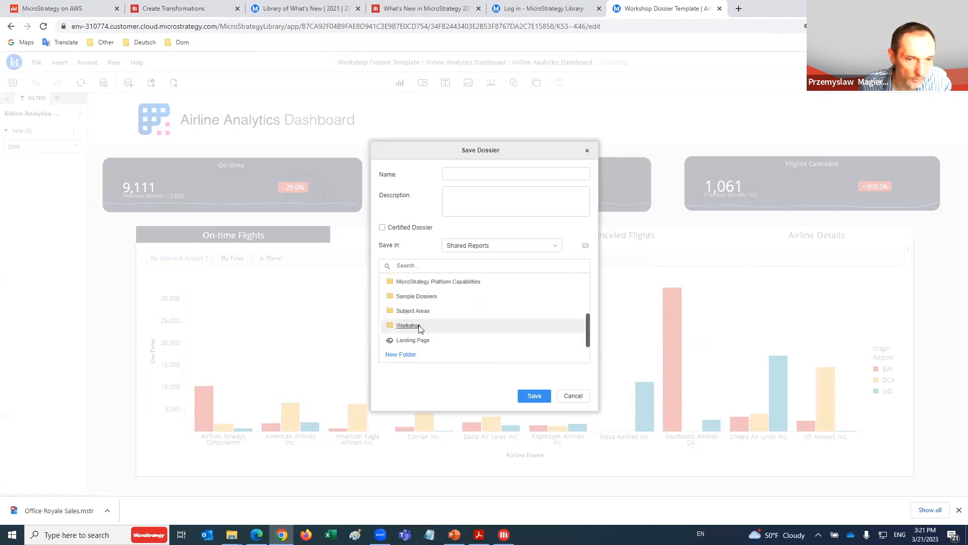
click(409, 326)
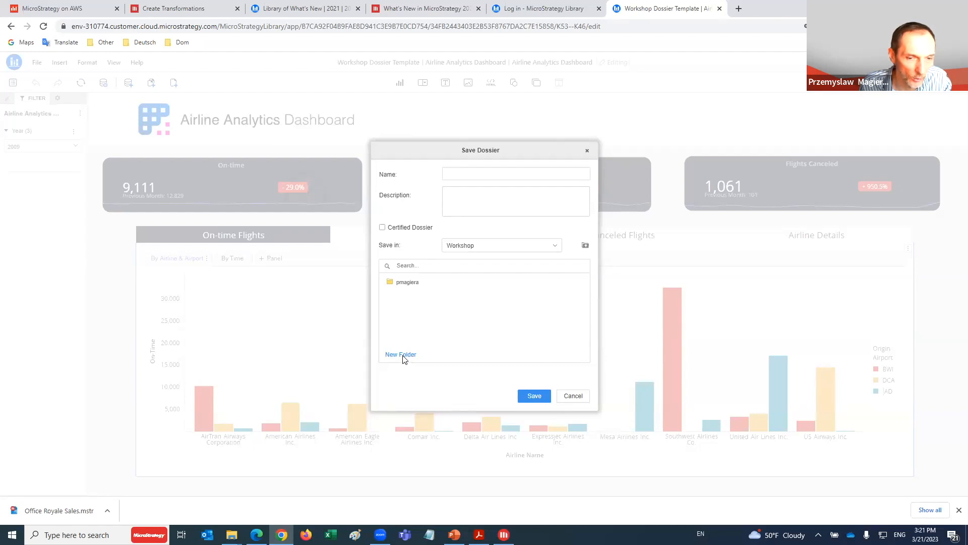
- Start a new folder in Workshop and select its default name 'New Folder'
click(403, 355)
click(477, 255)
drag(477, 253, 427, 250)
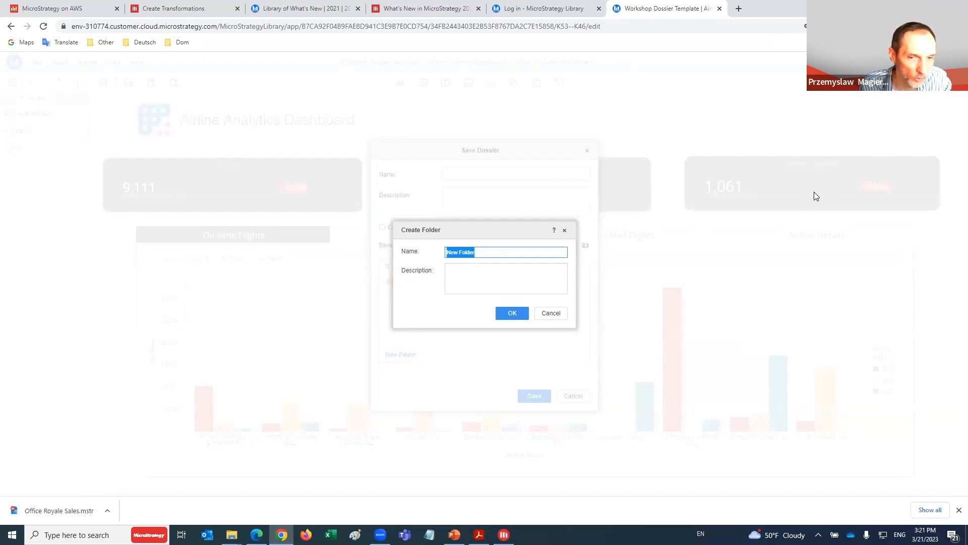
- Rename the new folder to the user's full name and confirm it
click(564, 231)
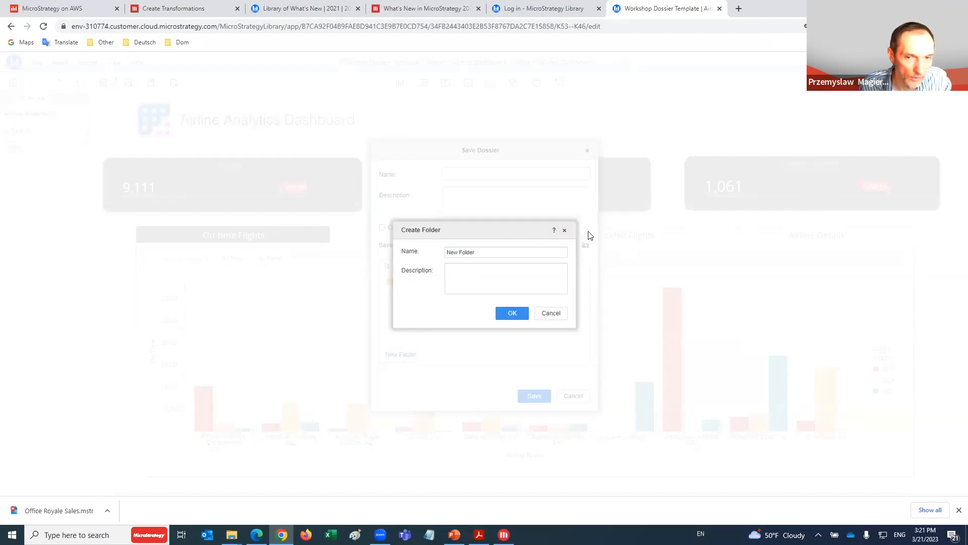
drag(508, 230, 595, 234)
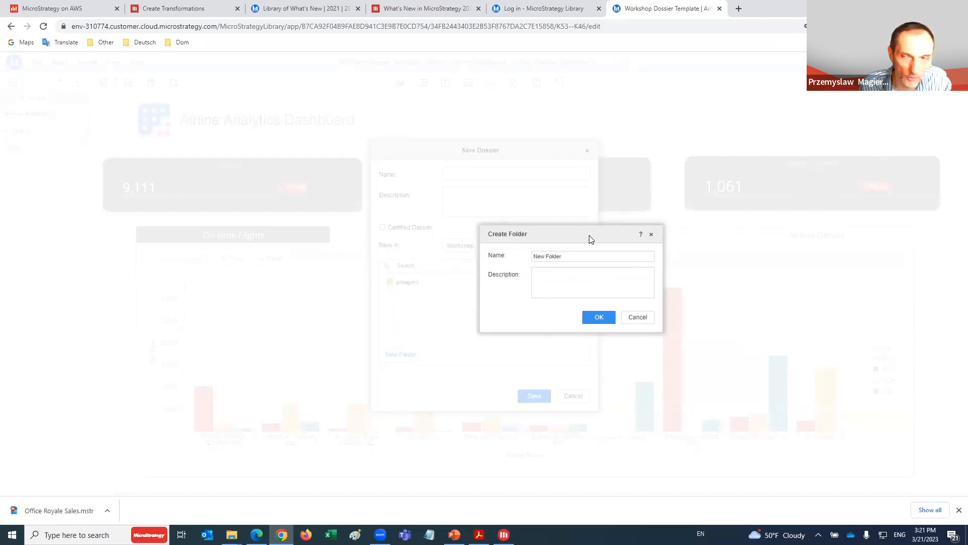
triple_click(568, 259)
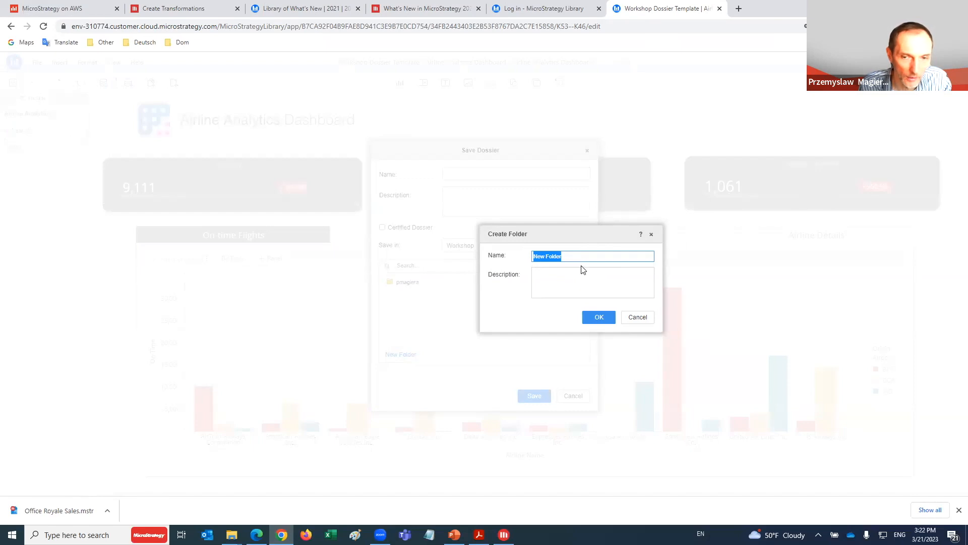
text(Przemek Magiera)
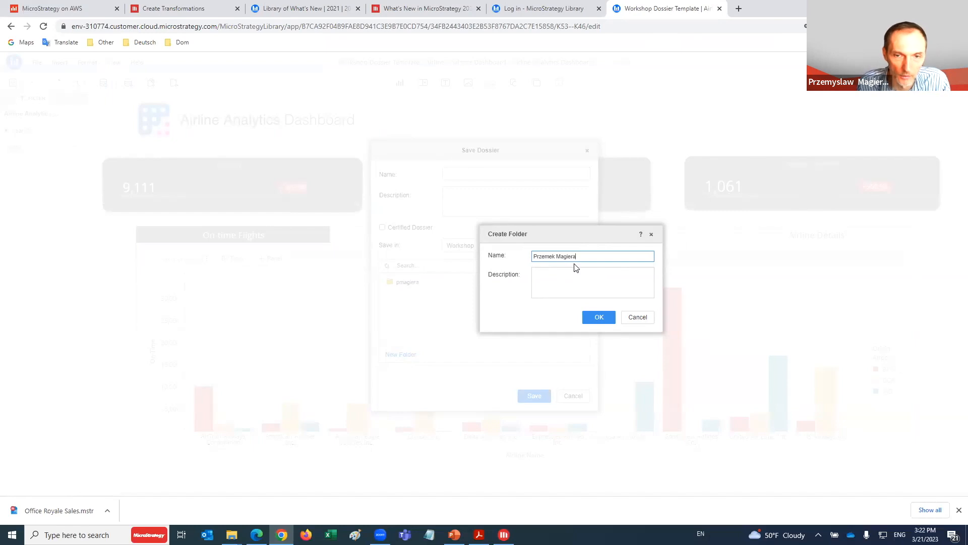
click(610, 317)
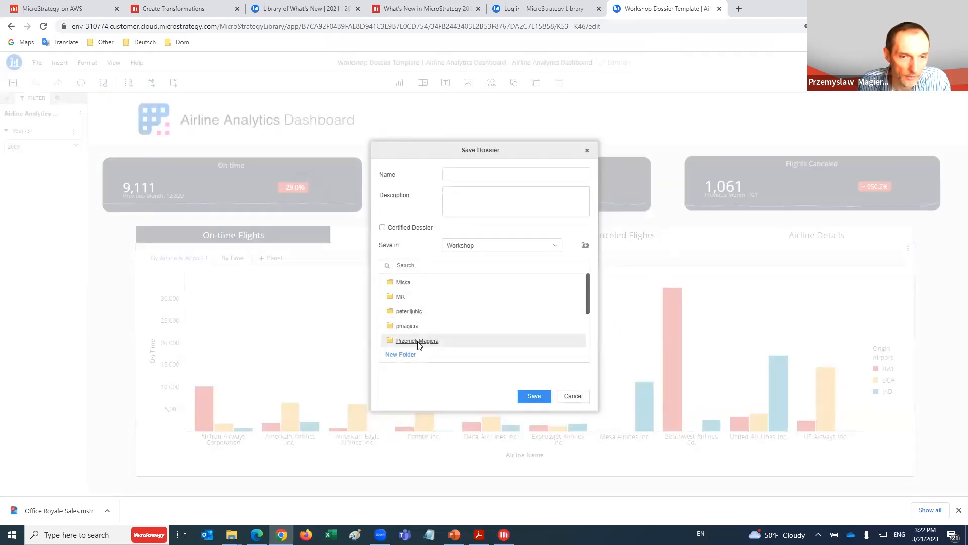
- Make the newly created folder the dossier's save location
scroll(419, 333, down, 3)
scroll(419, 326, up, 3)
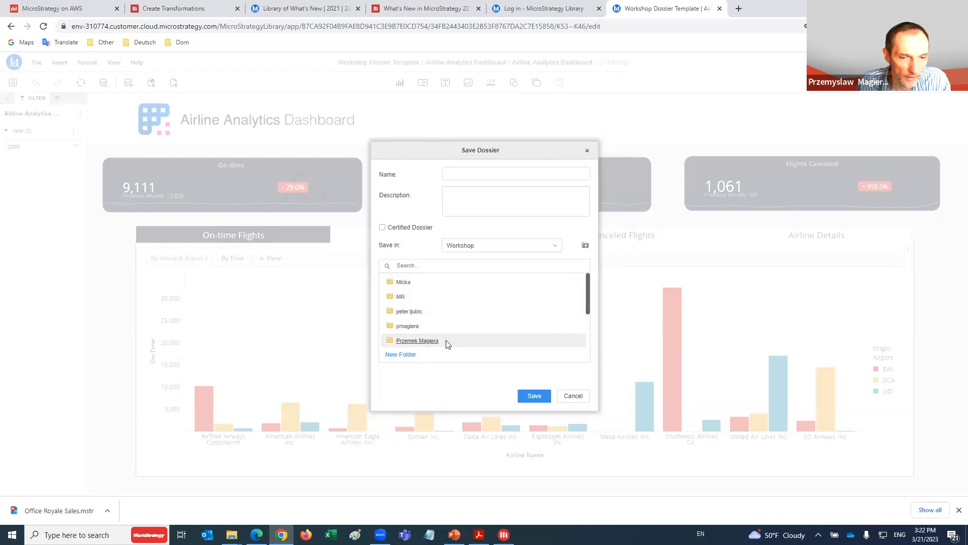
double_click(408, 343)
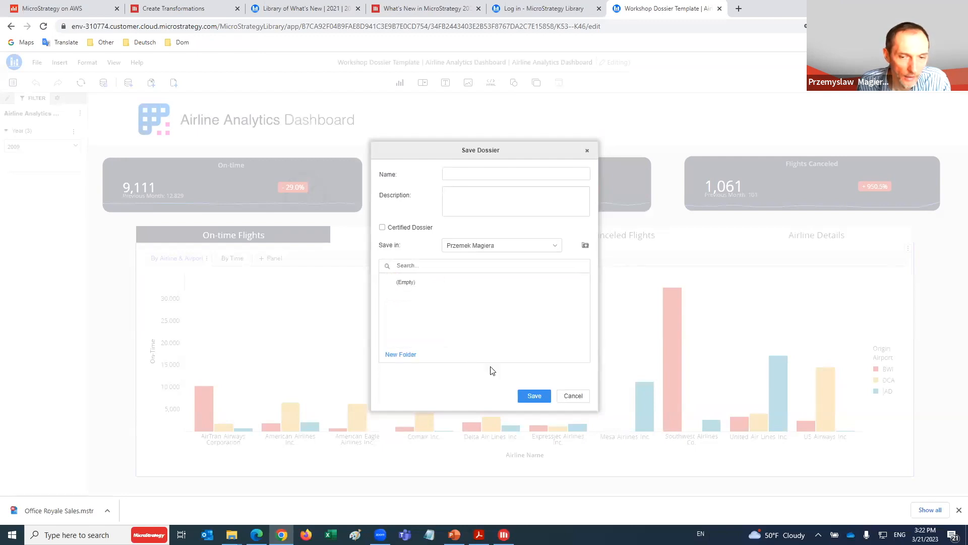
- Name the dossier 'Airlines' followed by the user's full name and save it
click(453, 174)
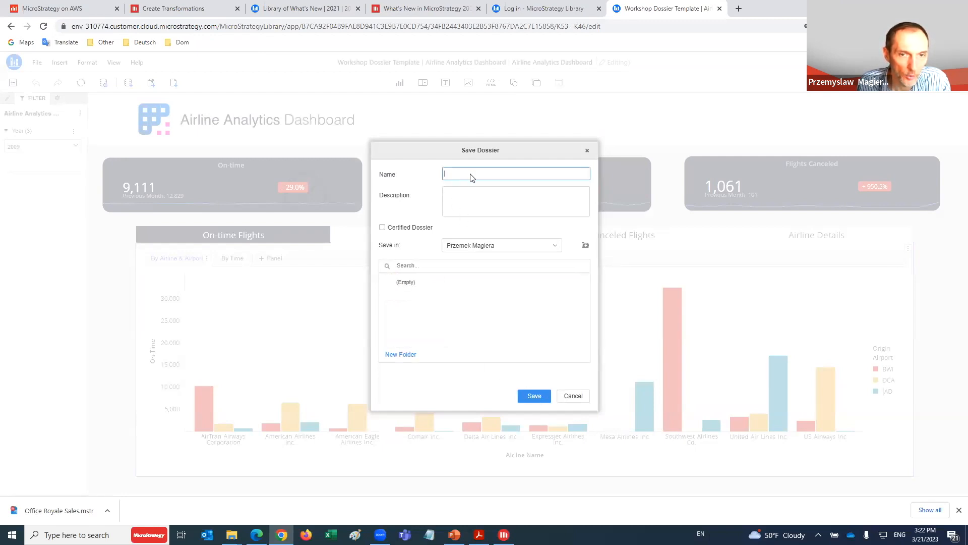
text(Wo)
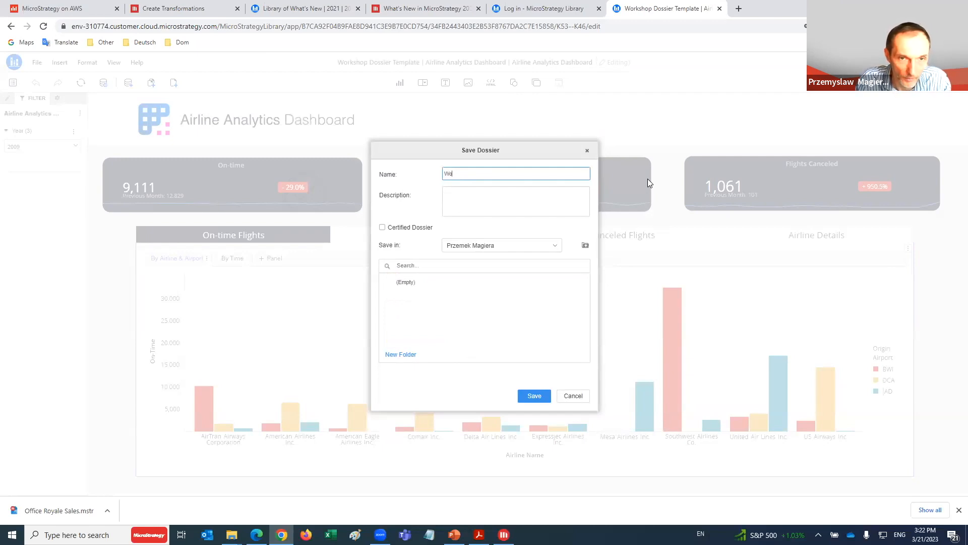
key(BackSpace)
key(BackSpace)
text(airlines)
key(Home)
key(Delete)
text(Airlines)
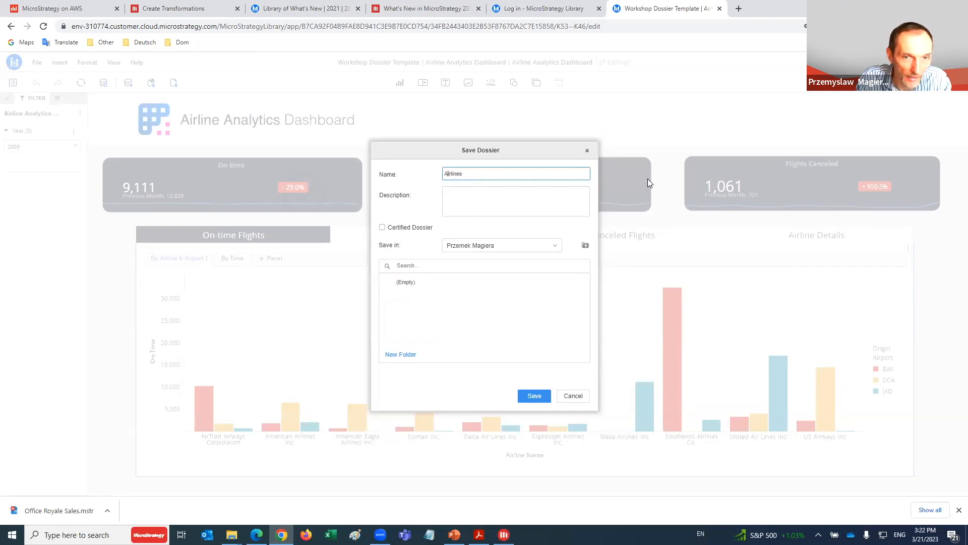
text( Przemek Magiera)
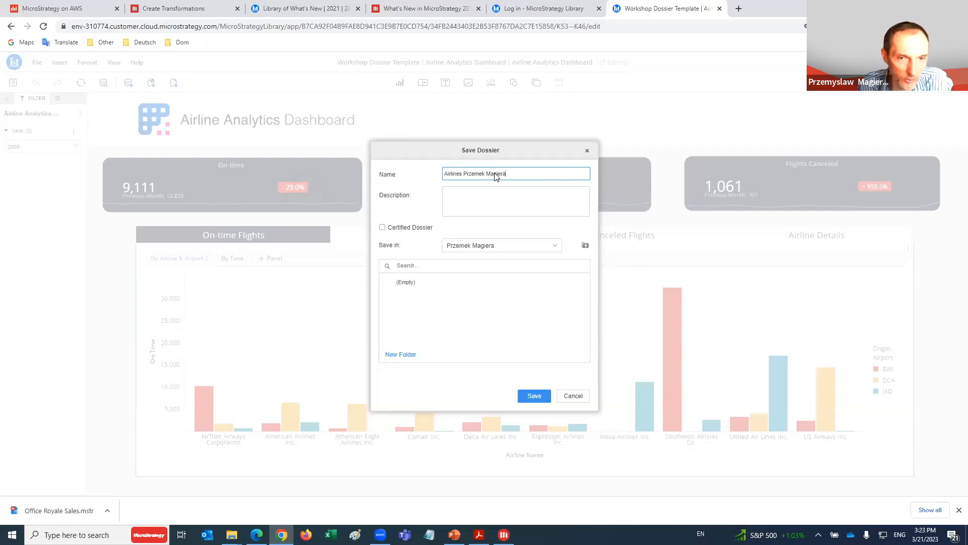
click(544, 395)
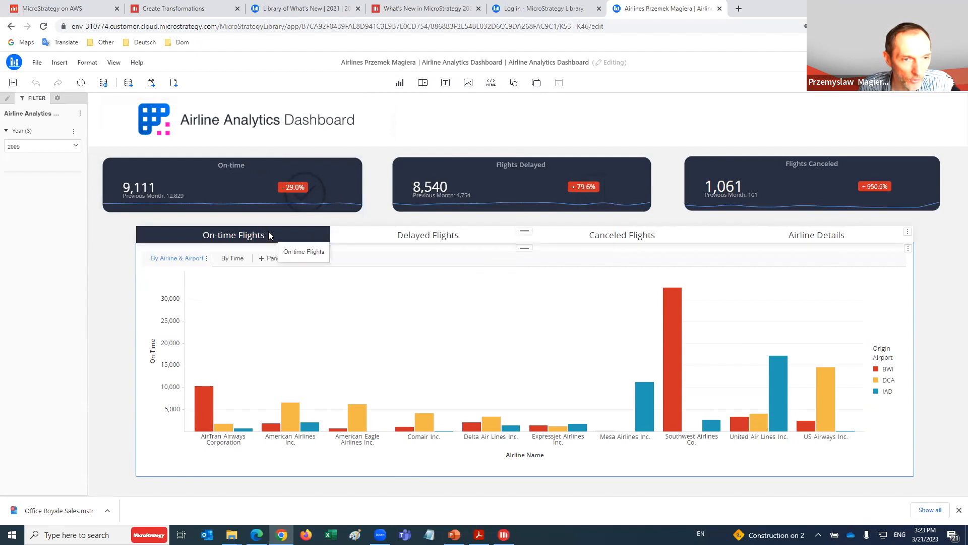
- Browse the Delayed, Canceled, Airline Details and On-time tabs, ending on Delayed Flights
click(401, 242)
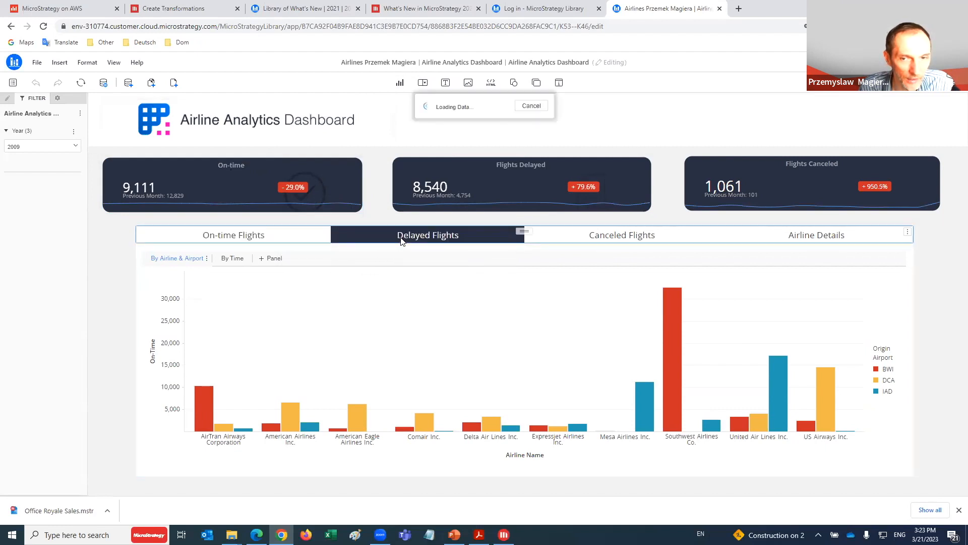
click(643, 241)
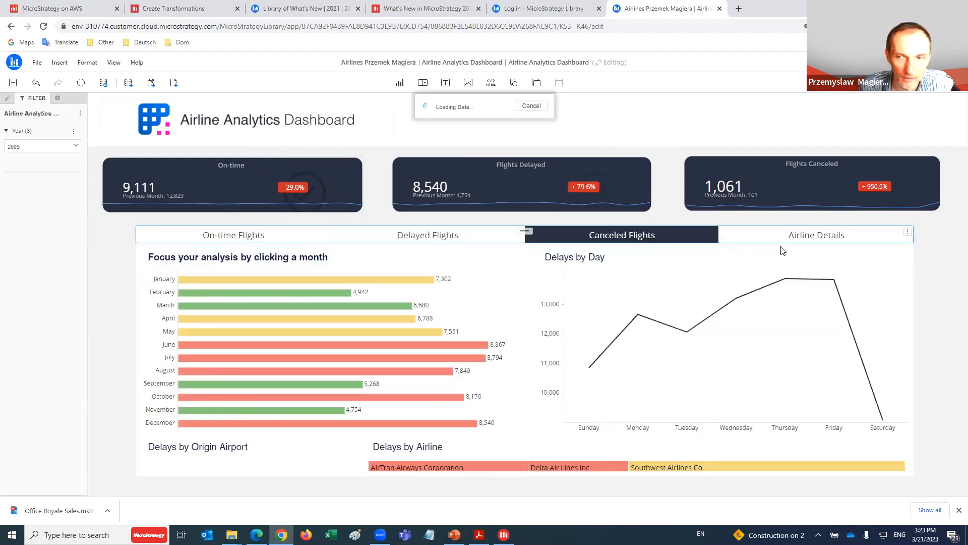
click(812, 239)
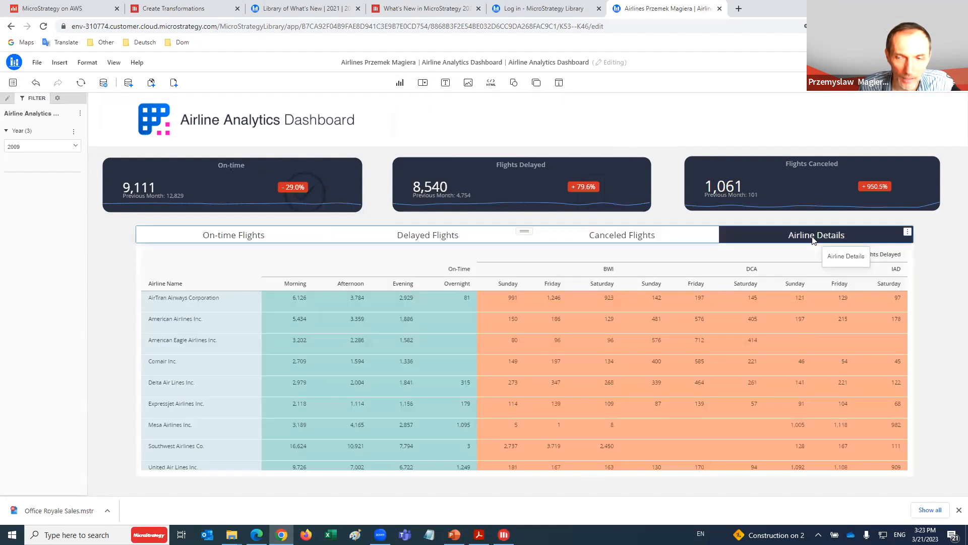
click(229, 237)
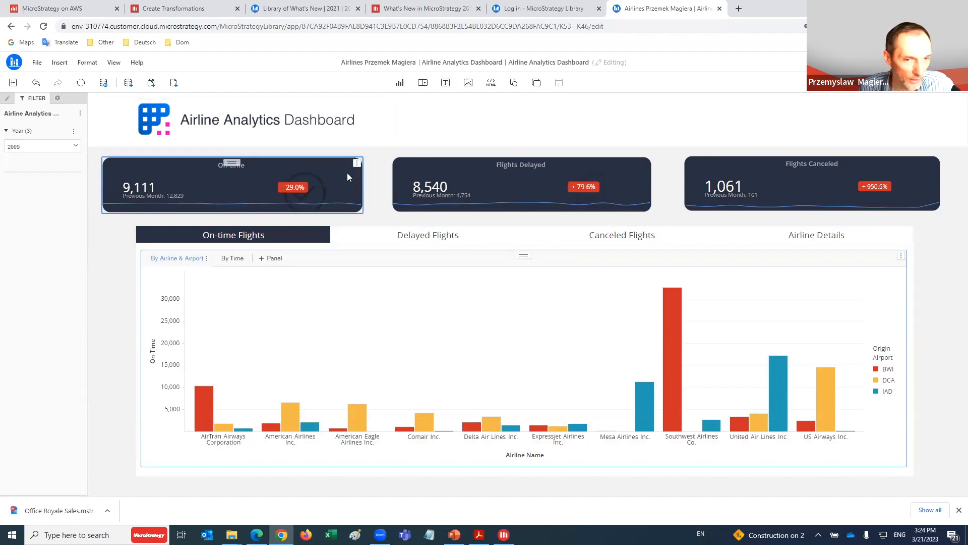
click(398, 236)
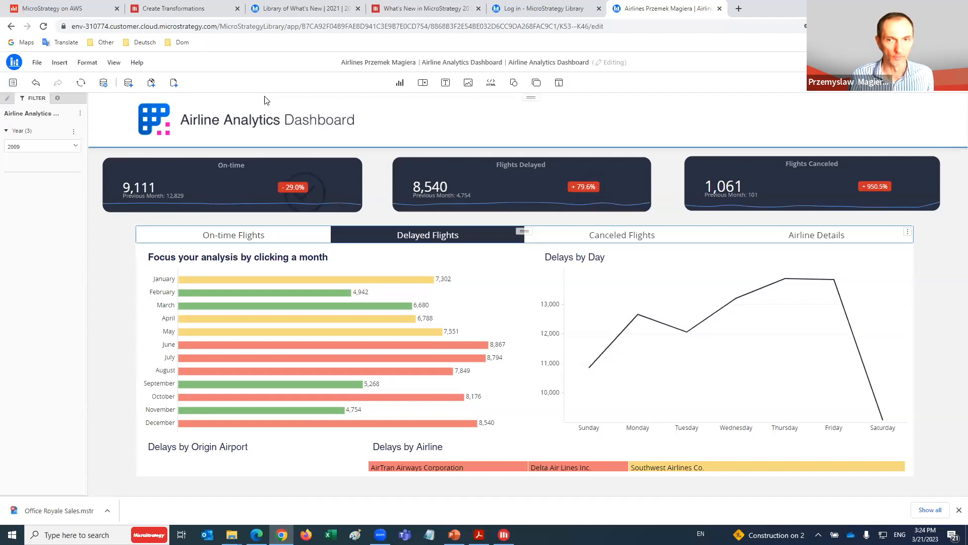
- Toggle the Contents panel of chapters and pages, leaving it open
click(11, 82)
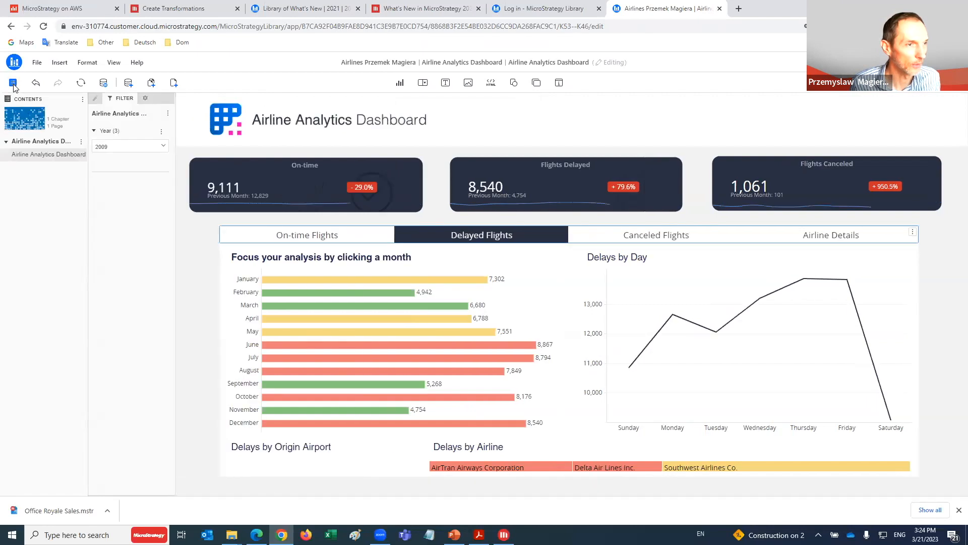
click(12, 84)
click(13, 84)
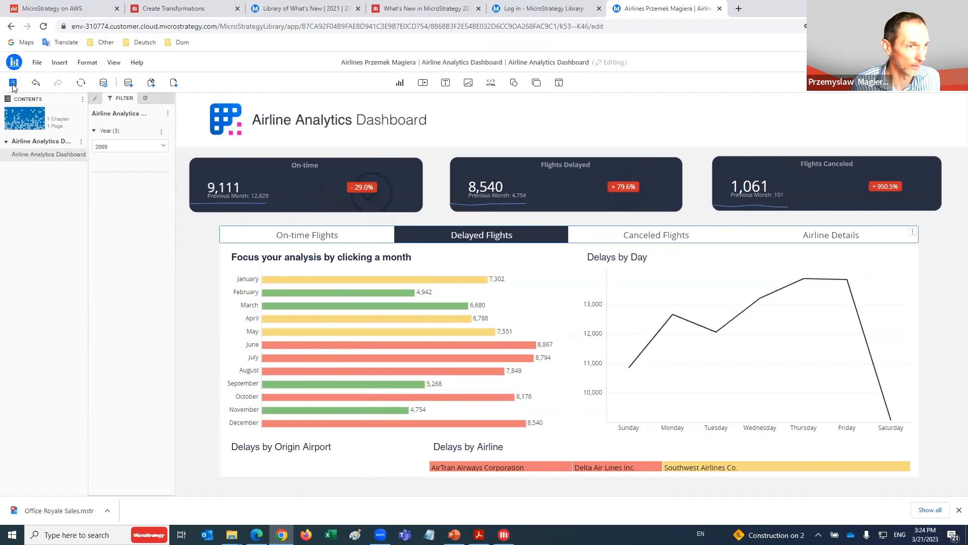
click(13, 84)
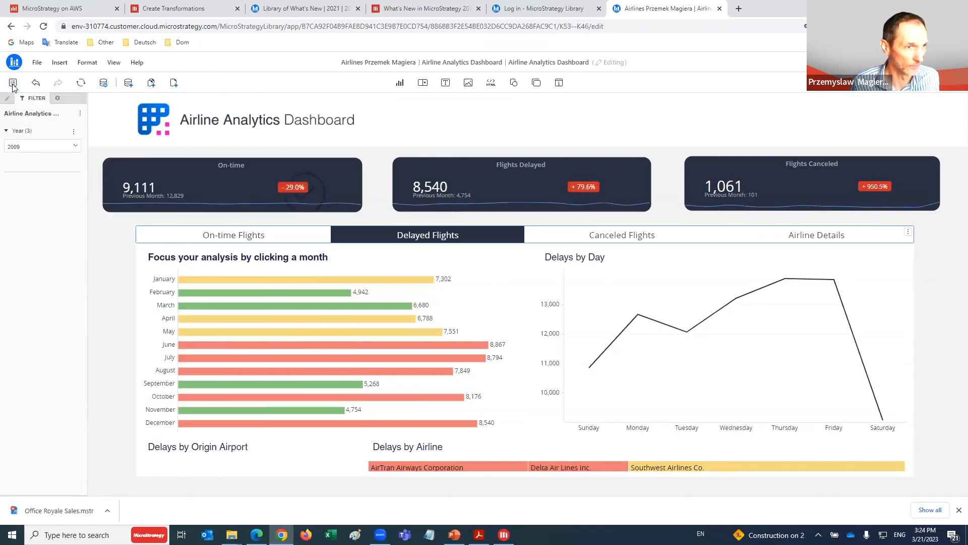
click(13, 84)
- Close the Contents panel and enable the Datasets and Layers panels from the View menu
click(13, 84)
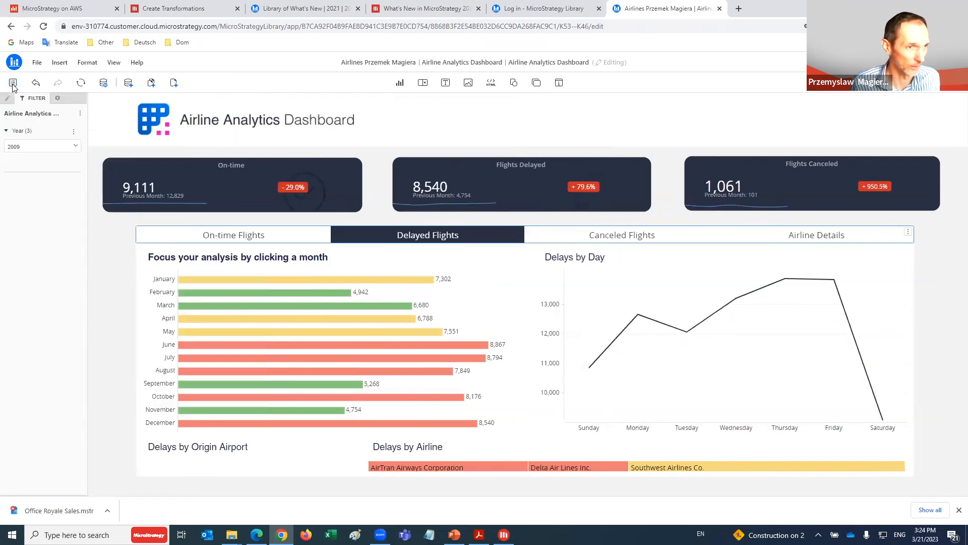
click(114, 62)
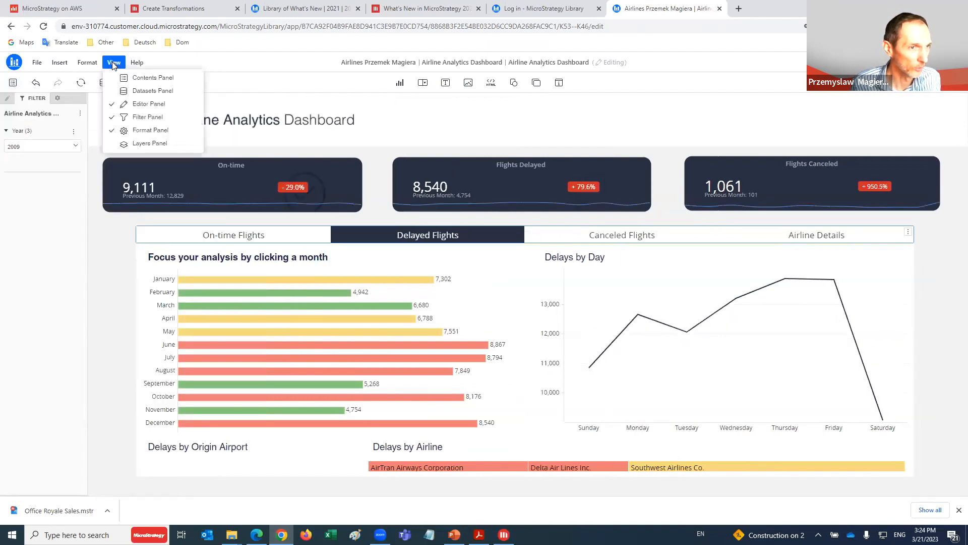
click(164, 92)
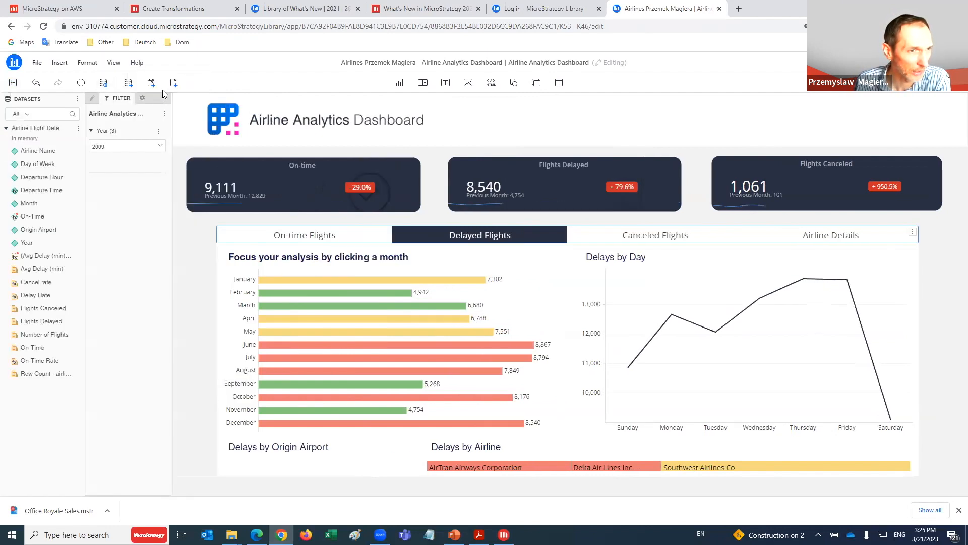
click(114, 63)
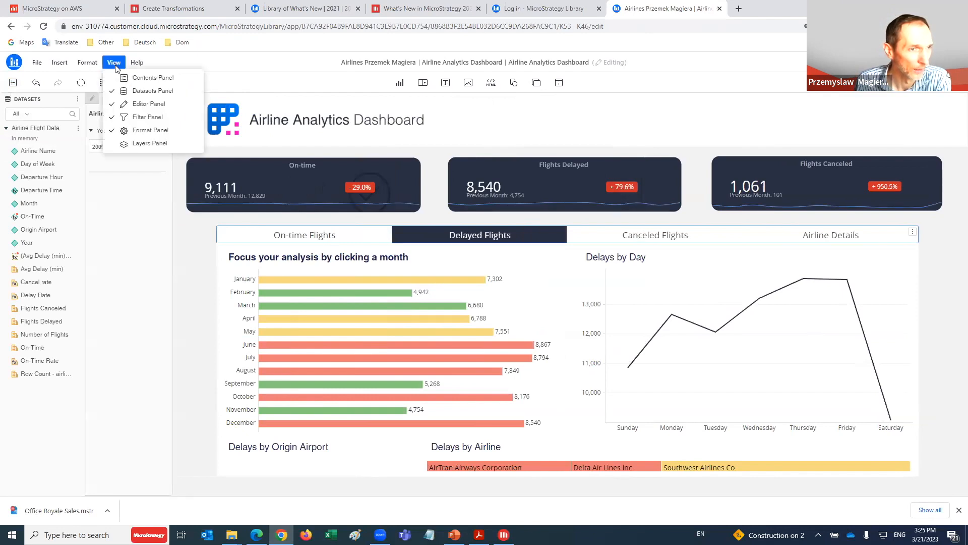
click(151, 144)
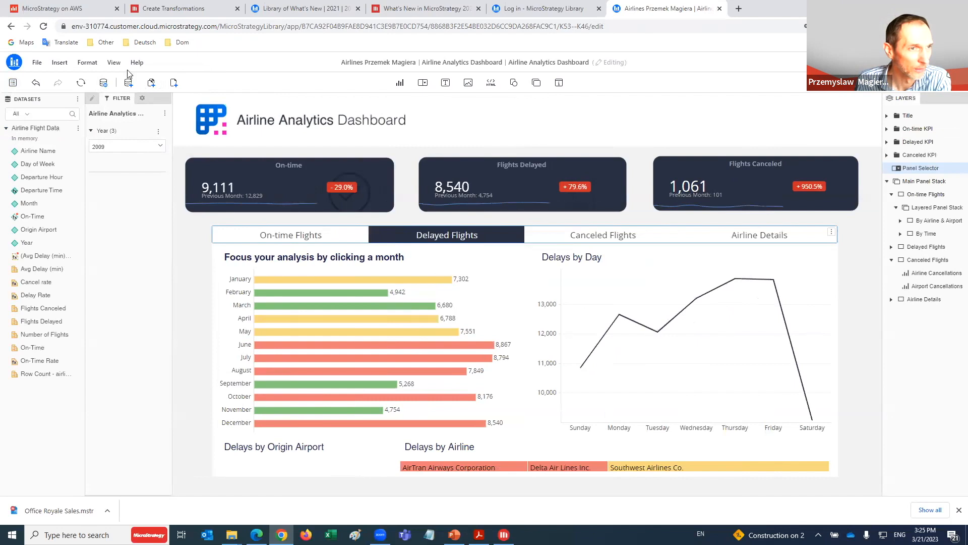
- Turn the Contents panel on and back off, then dismiss the View menu
click(115, 63)
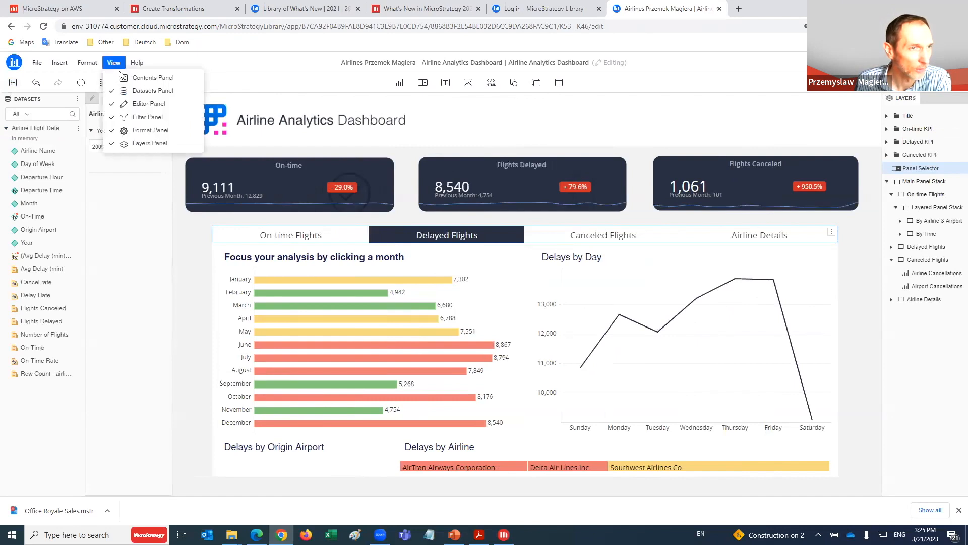
click(147, 80)
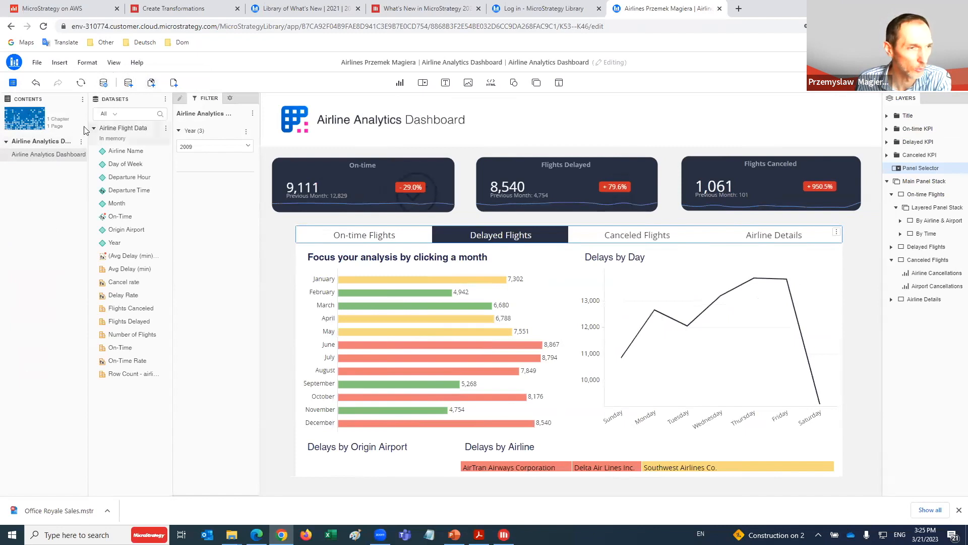
click(119, 63)
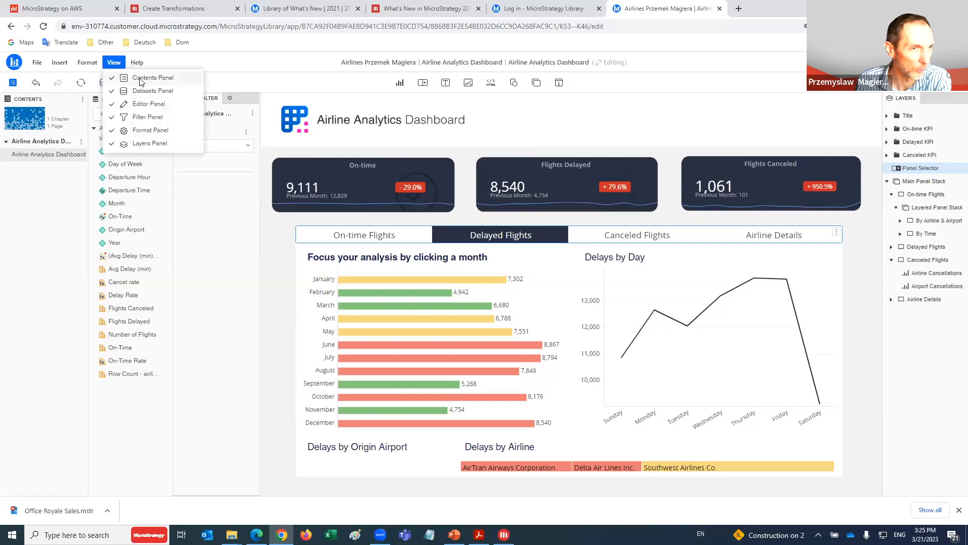
click(142, 79)
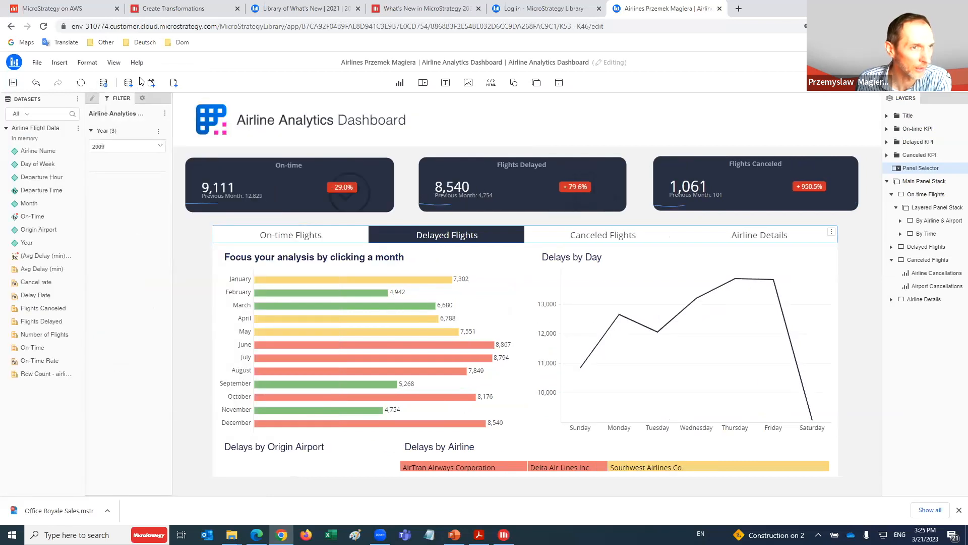
click(114, 62)
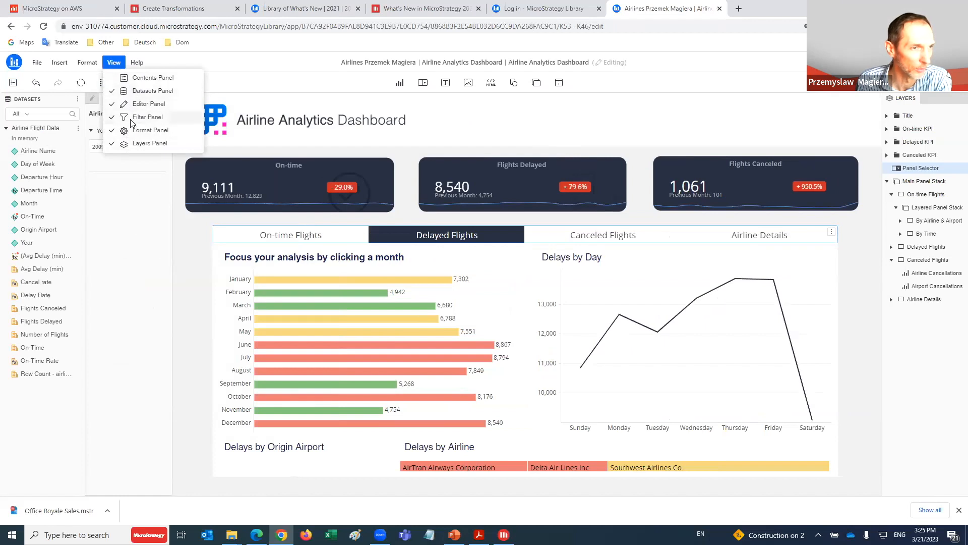
click(56, 420)
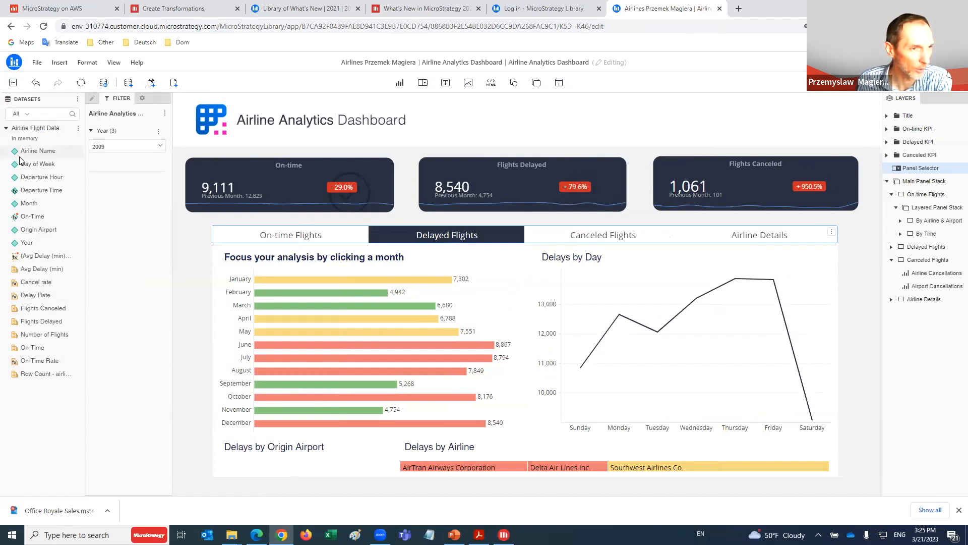
click(129, 83)
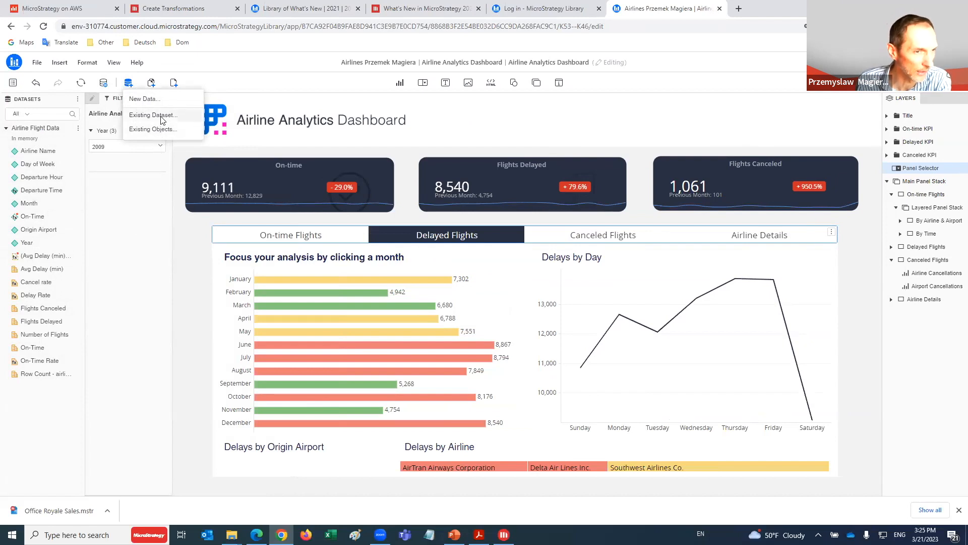
click(121, 205)
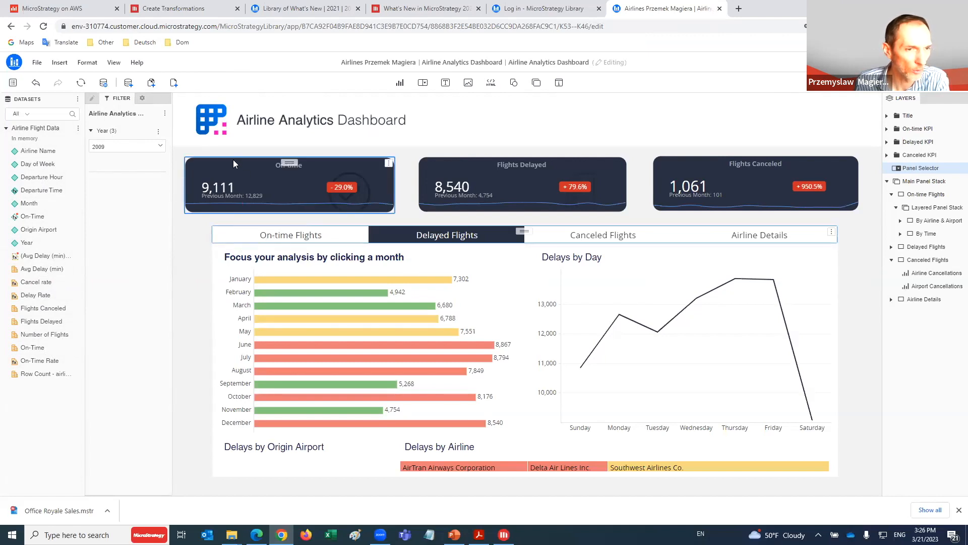
- Select the On-time KPI, the monthly delay chart, then the Delays by Day chart
click(219, 168)
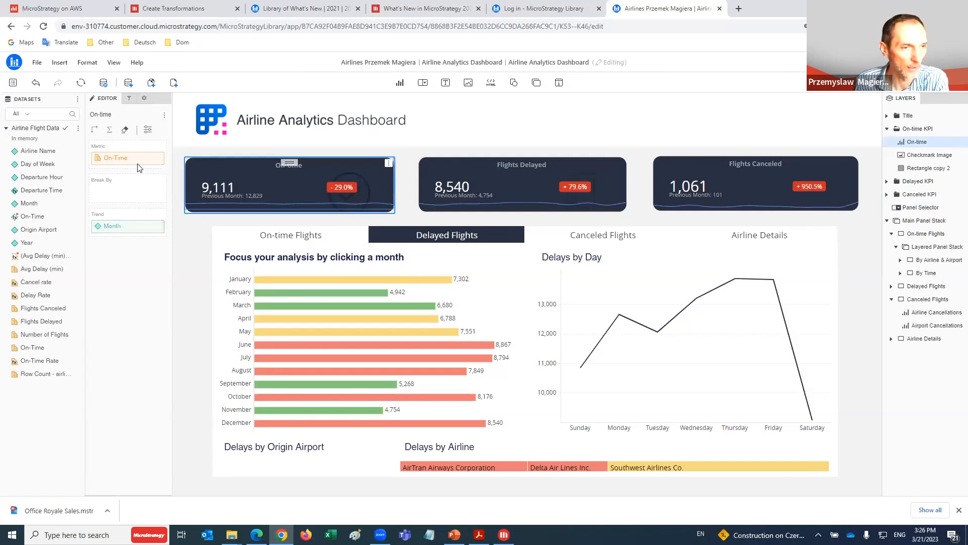
click(272, 279)
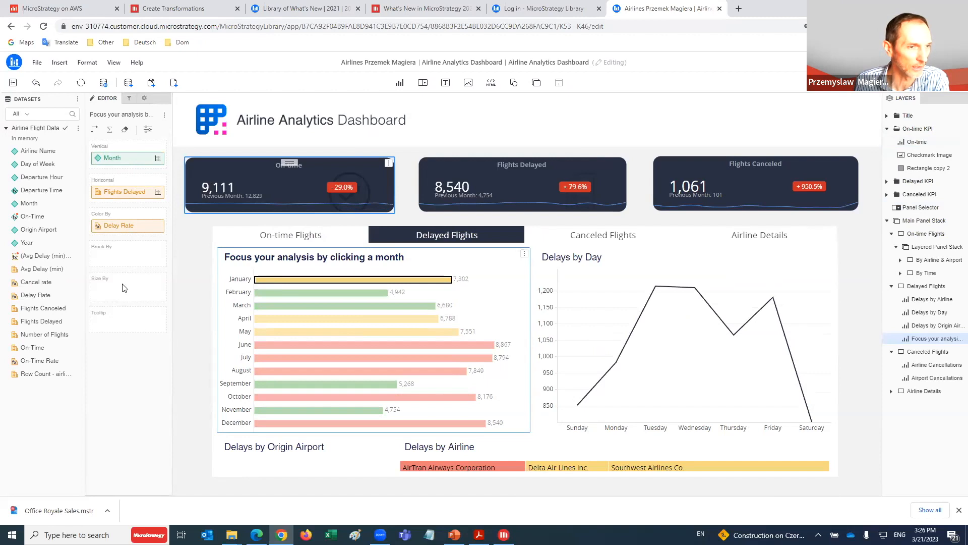
click(583, 280)
- In the Filter panel, keep the Year filter value at 2009
click(129, 99)
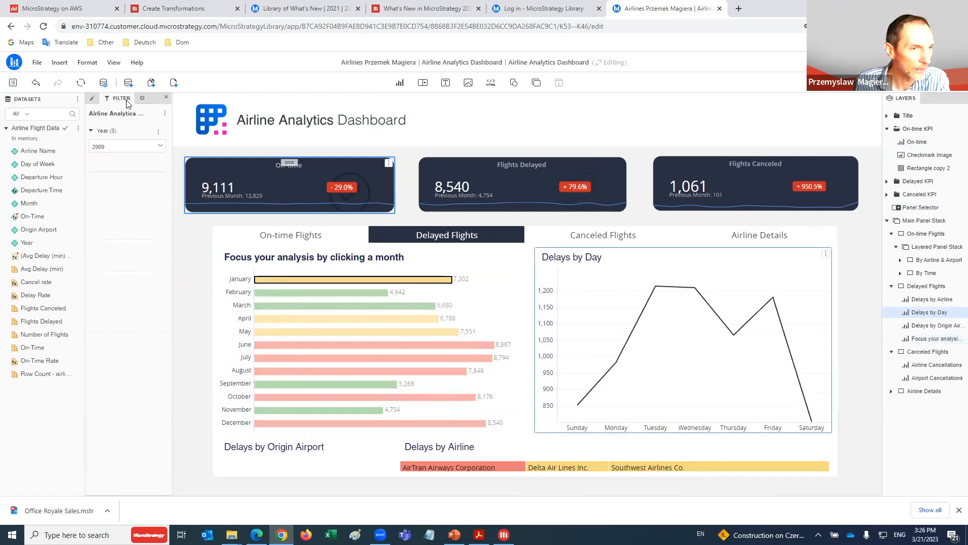
click(159, 148)
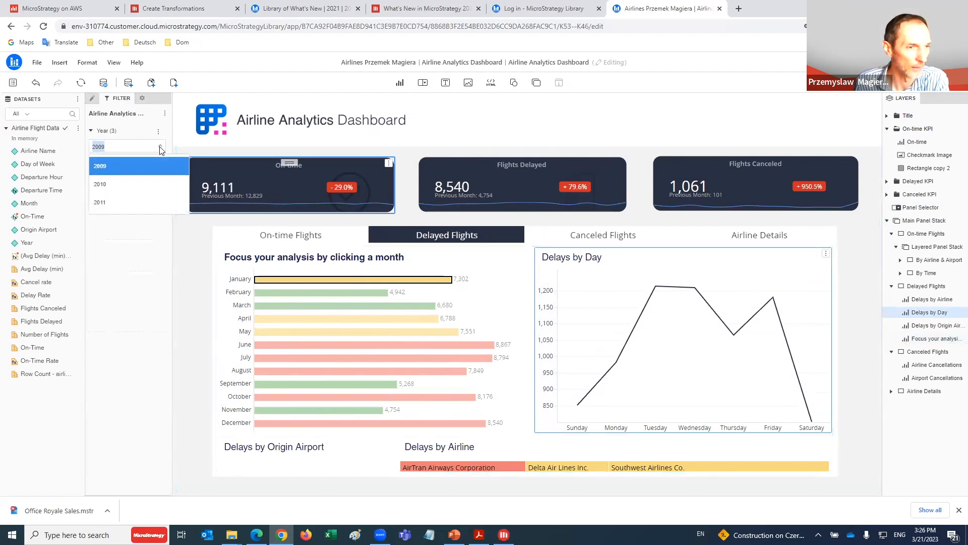
click(108, 168)
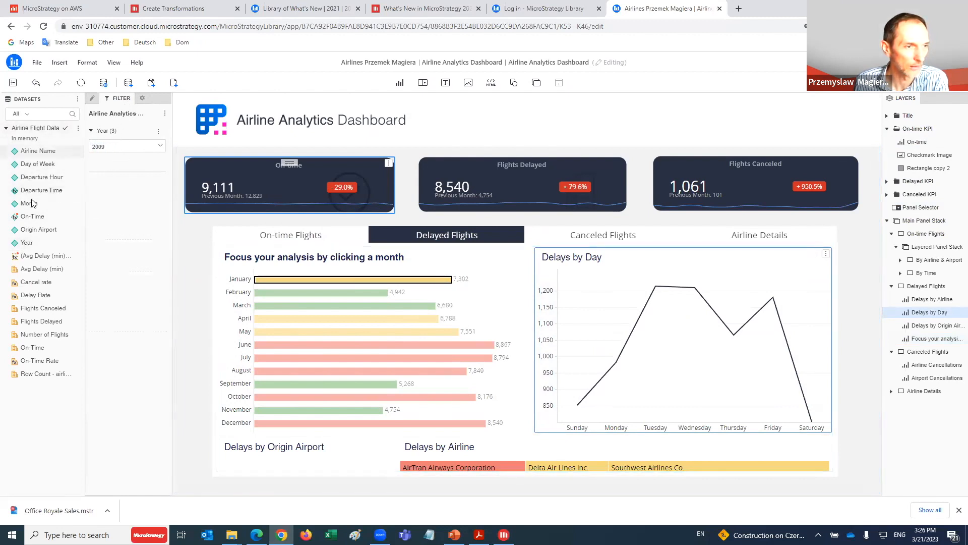
- Show Format options for the Delays by Day chart and scroll through the Delayed Flights panel
click(142, 99)
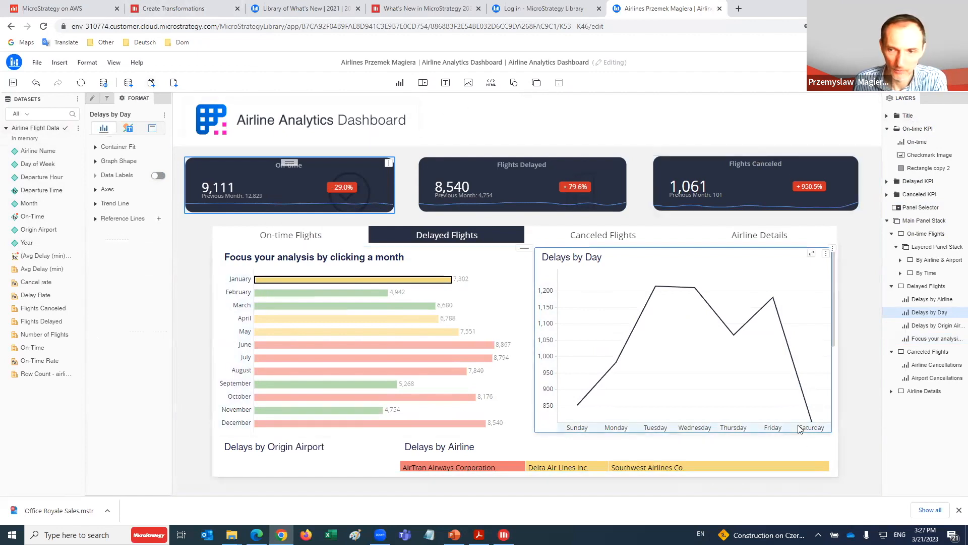
scroll(810, 341, down, 5)
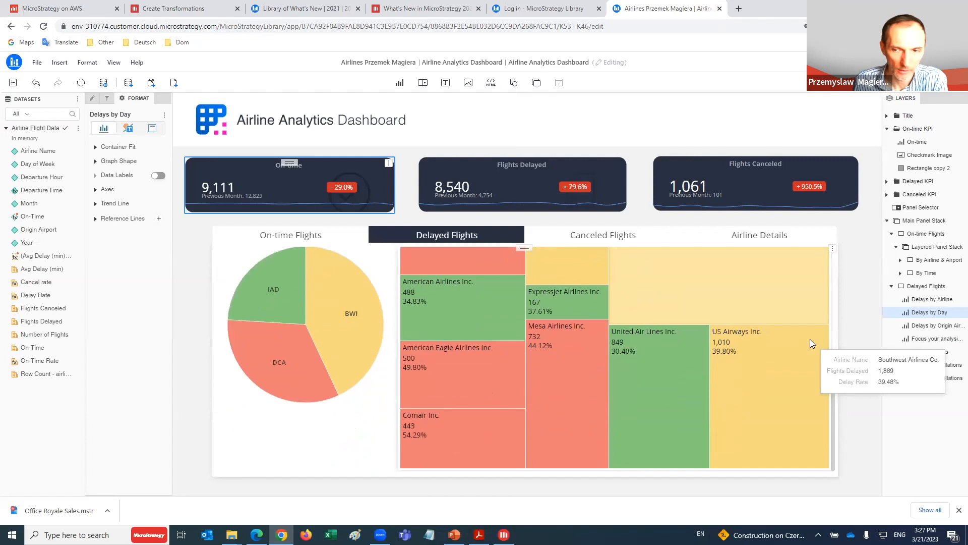
scroll(810, 343, up, 5)
scroll(807, 282, down, 1)
scroll(666, 298, up, 1)
scroll(661, 295, down, 1)
scroll(661, 295, down, 5)
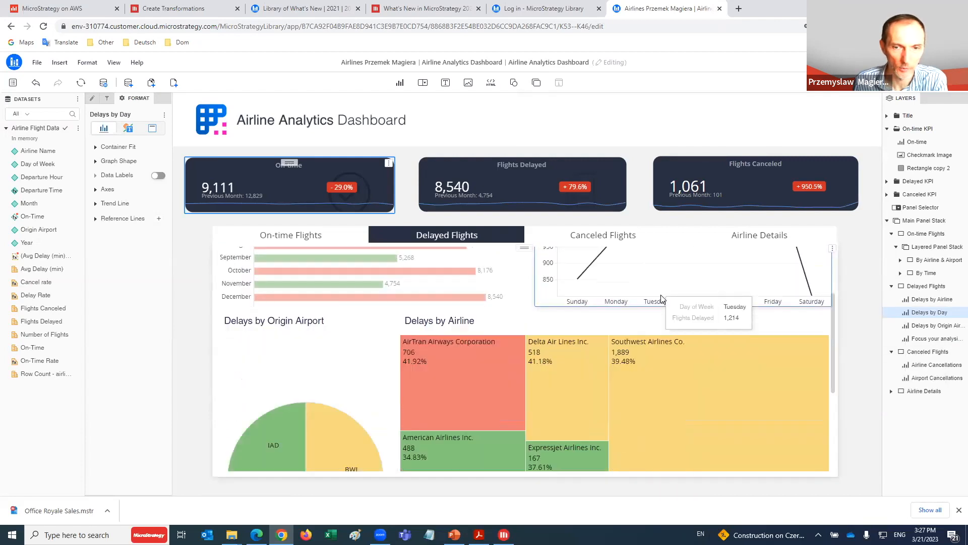
scroll(643, 276, up, 6)
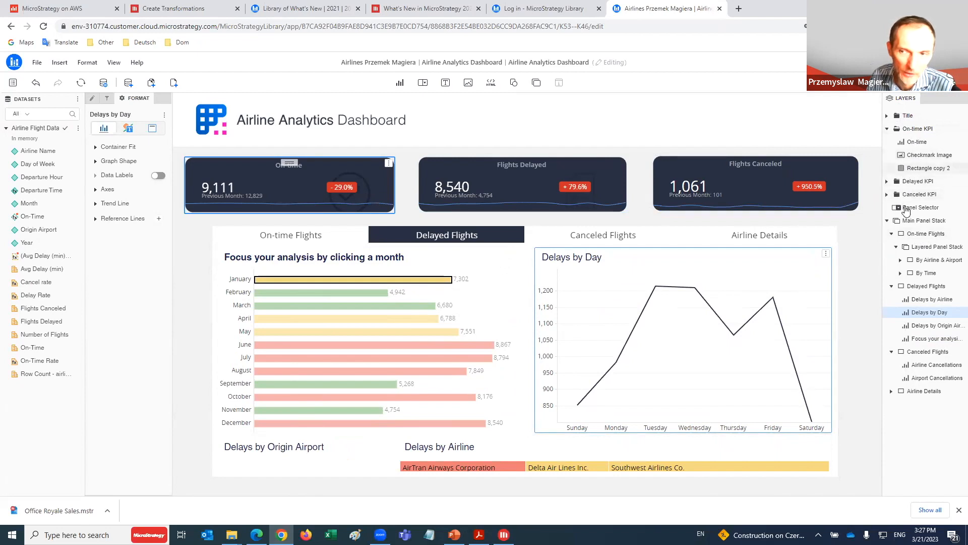
- Switch the Layered Panel Stack from On-time Flights back to Delayed Flights to view its layout settings
click(924, 251)
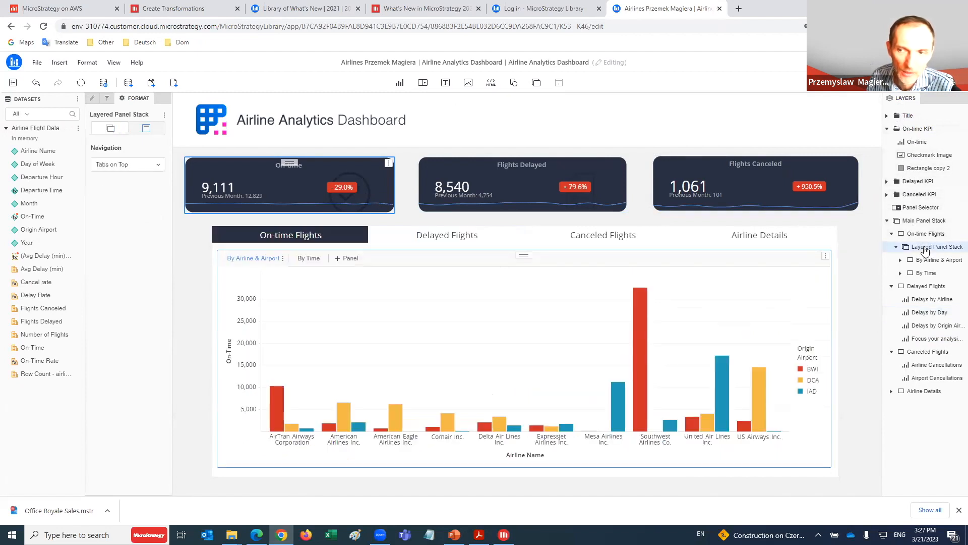
click(926, 234)
click(932, 286)
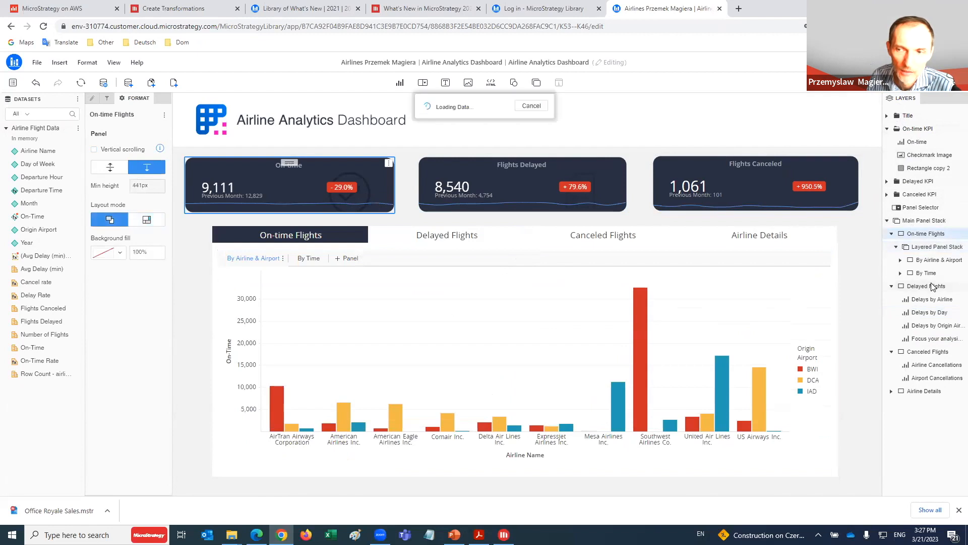
right_click(916, 158)
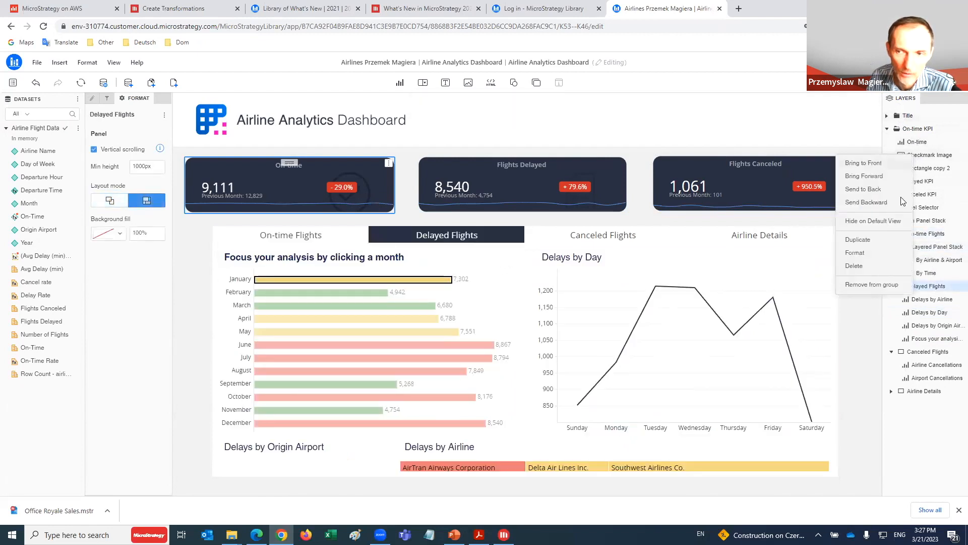
click(932, 158)
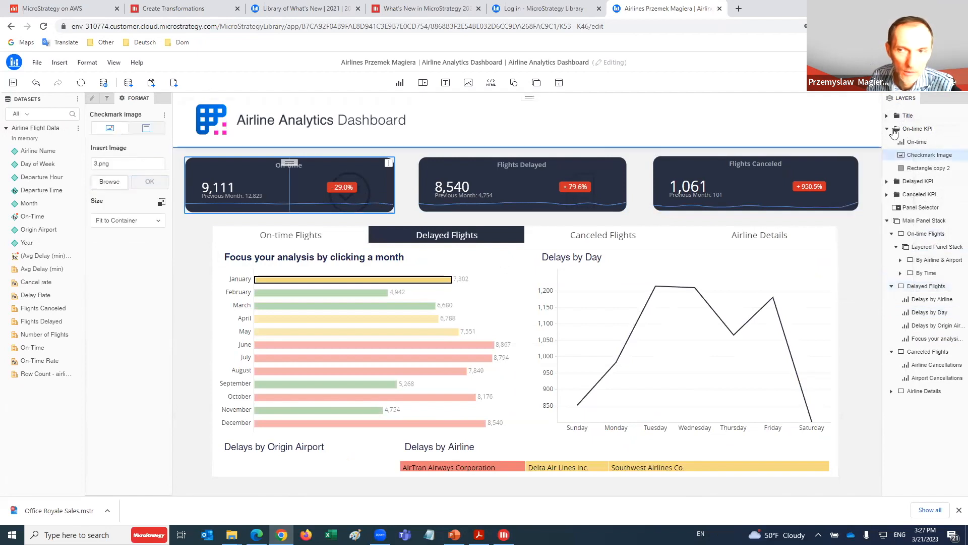
click(928, 286)
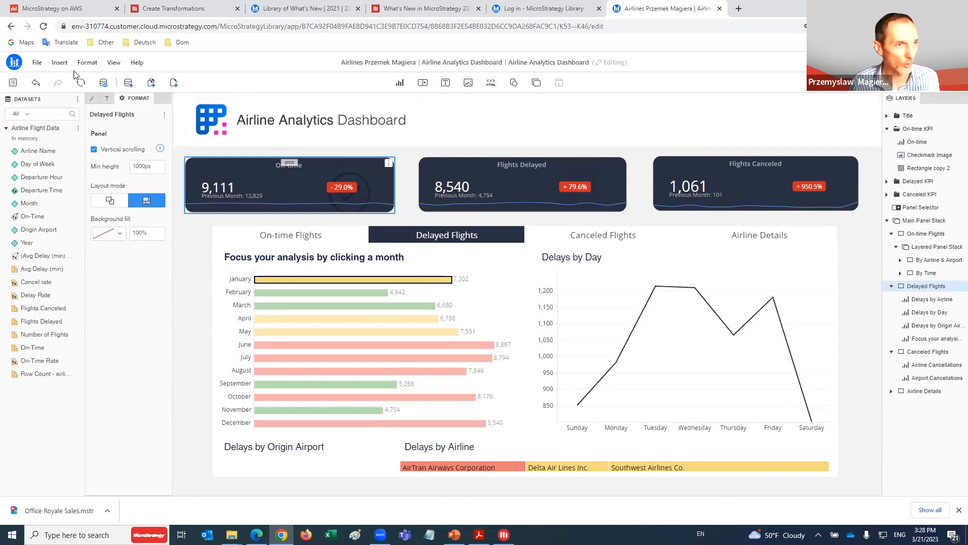
- Browse the Insert, Format and View menus, then dismiss the side-panel list
click(60, 64)
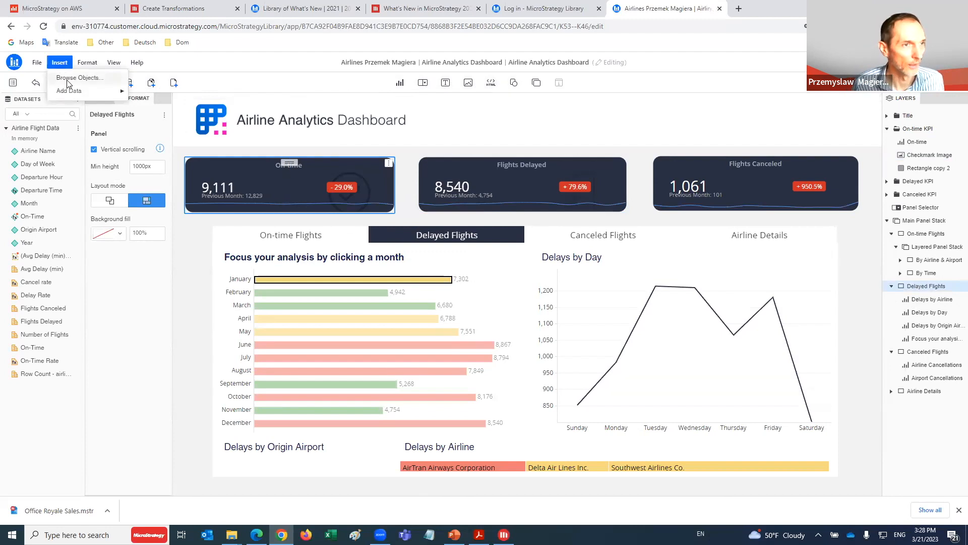
click(87, 63)
click(120, 64)
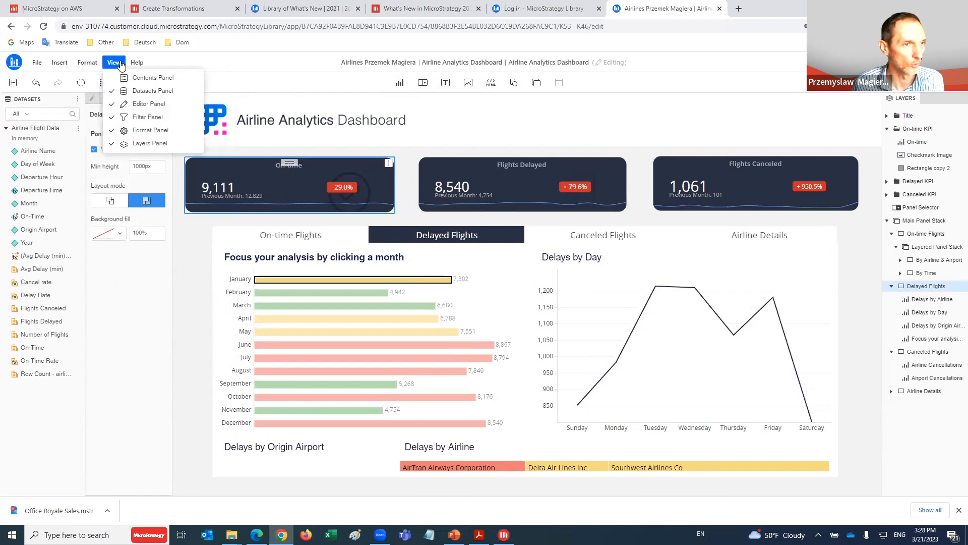
click(298, 58)
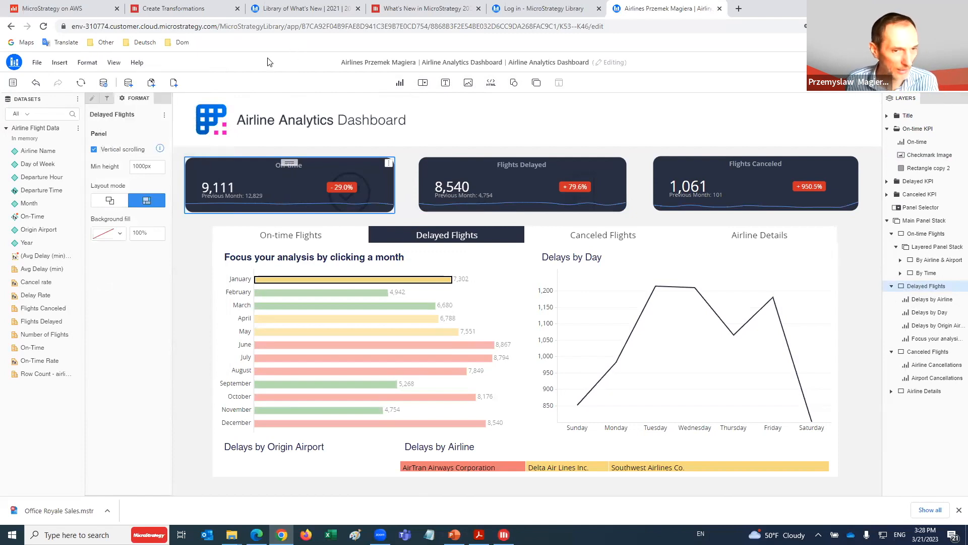
- Click the January and February bars in the month chart to filter the other charts
click(257, 284)
click(269, 281)
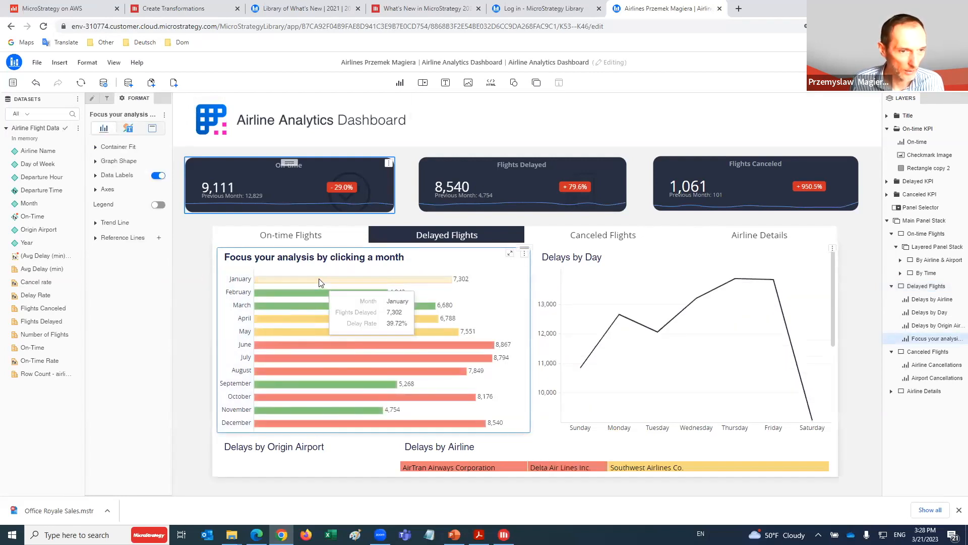
click(356, 280)
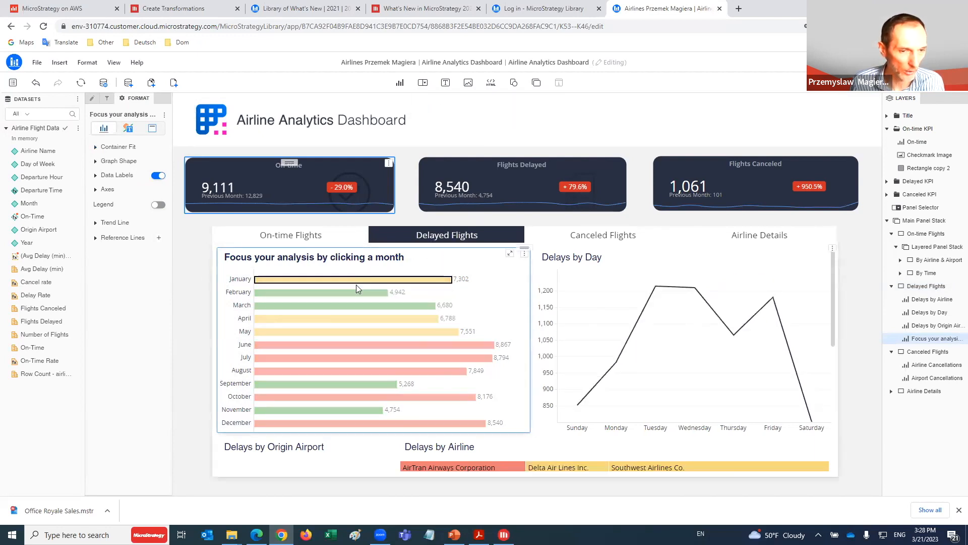
click(354, 293)
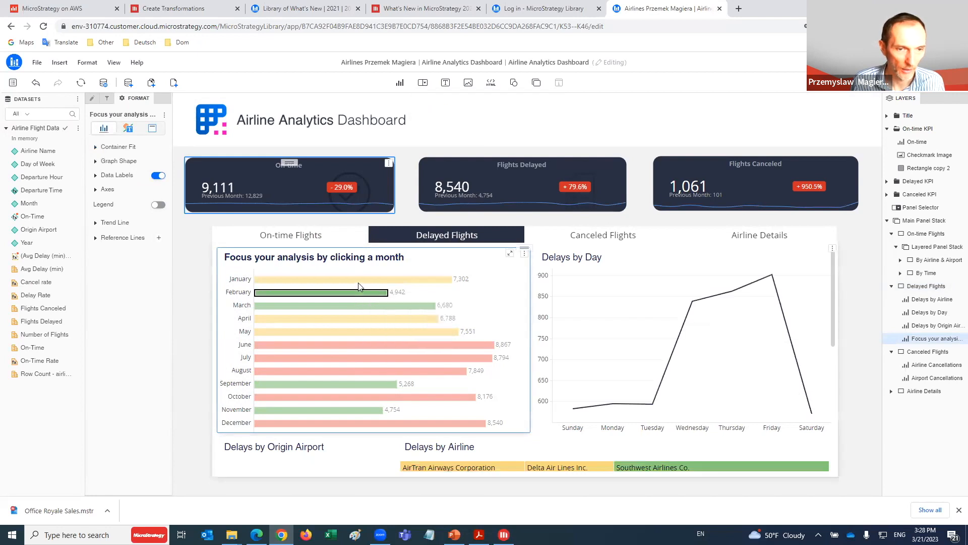
- Marquee-select January and February together, then clear the month selection so all months show
scroll(487, 322, down, 3)
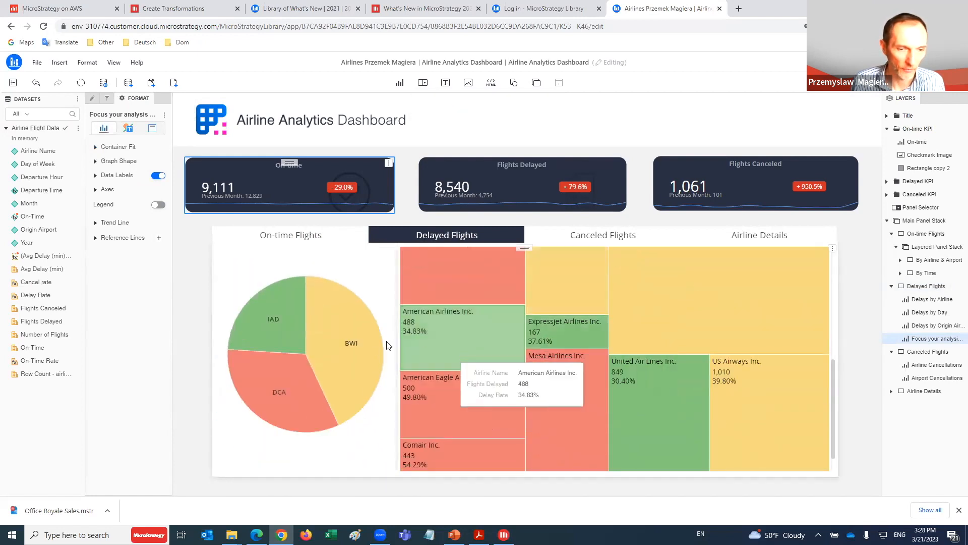
scroll(552, 321, up, 3)
scroll(552, 318, down, 6)
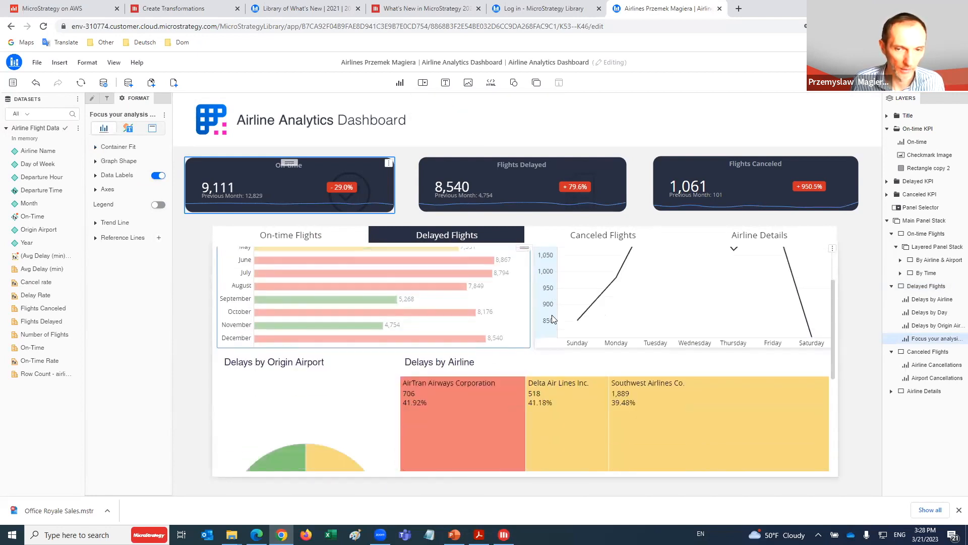
scroll(552, 314, up, 3)
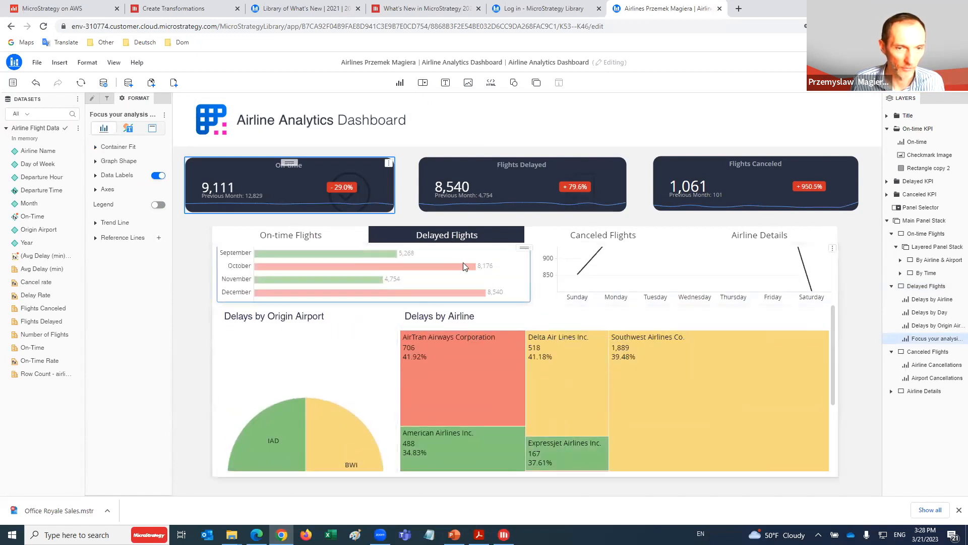
scroll(443, 272, up, 3)
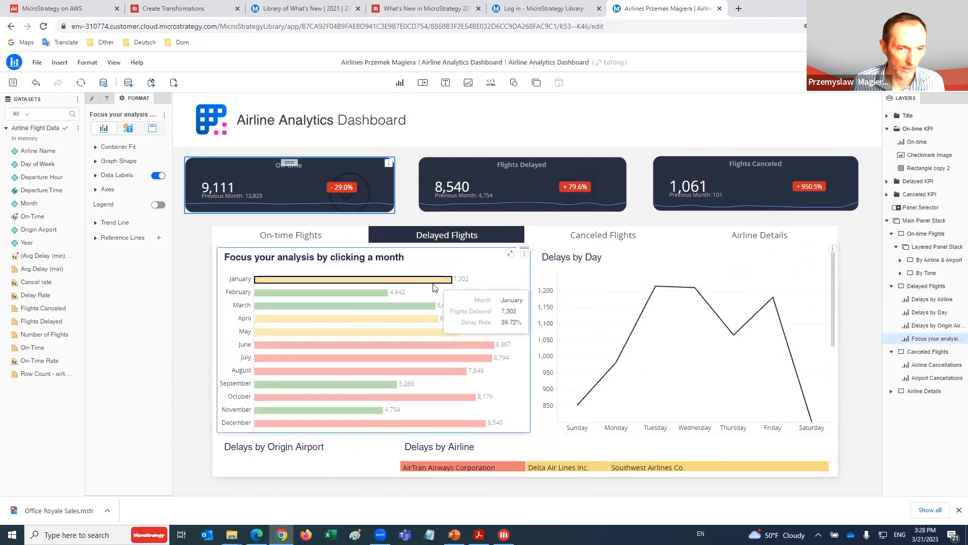
drag(426, 295, 368, 278)
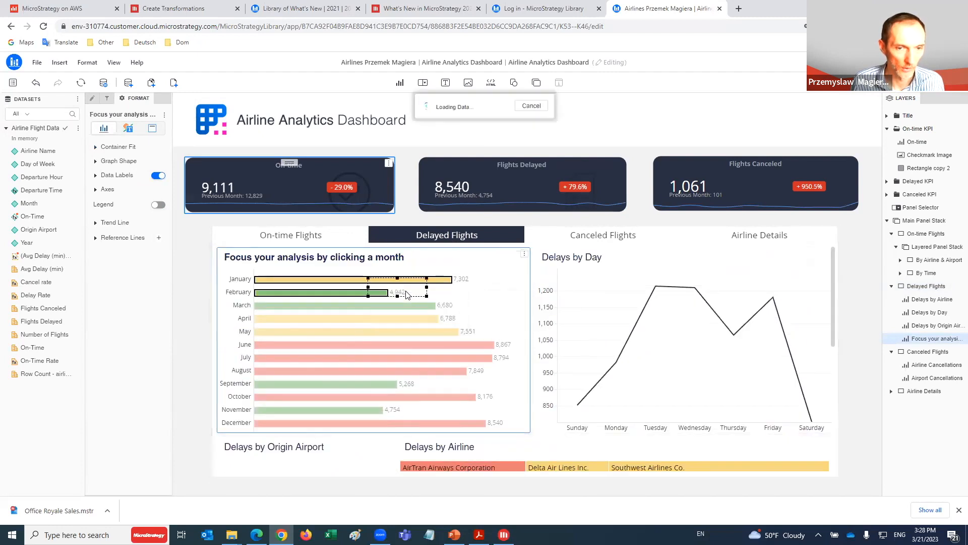
click(476, 301)
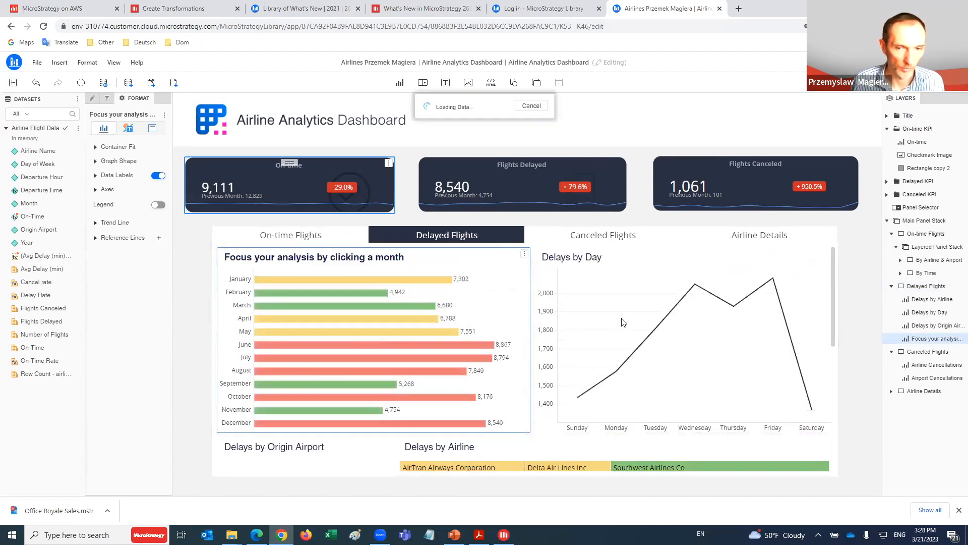
scroll(600, 313, down, 5)
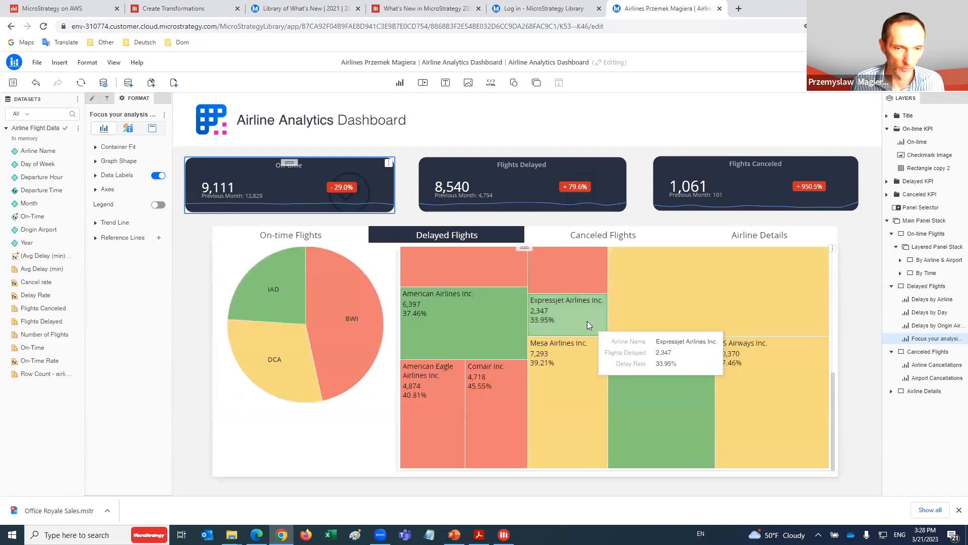
scroll(587, 318, up, 5)
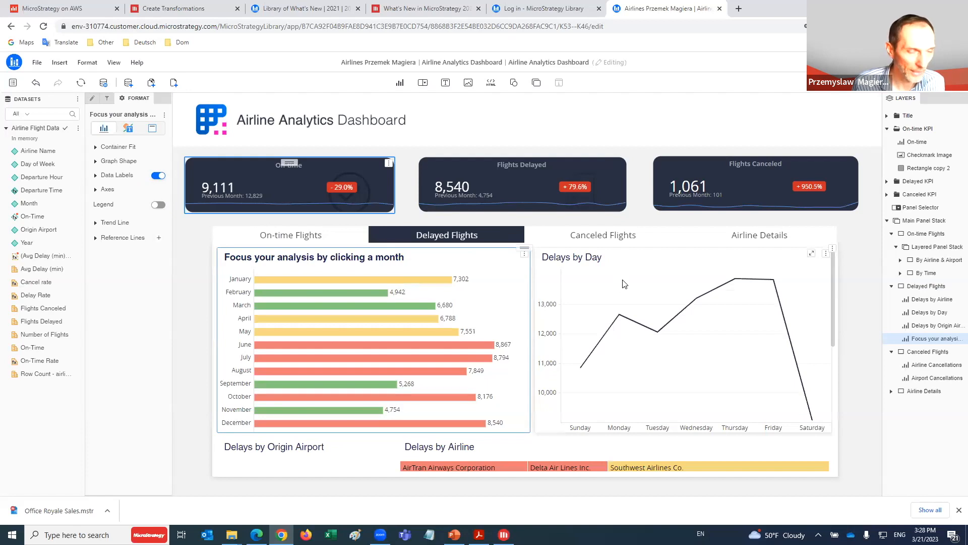
- Add an Average reference line at 12,216 to the Delays by Day chart
click(664, 275)
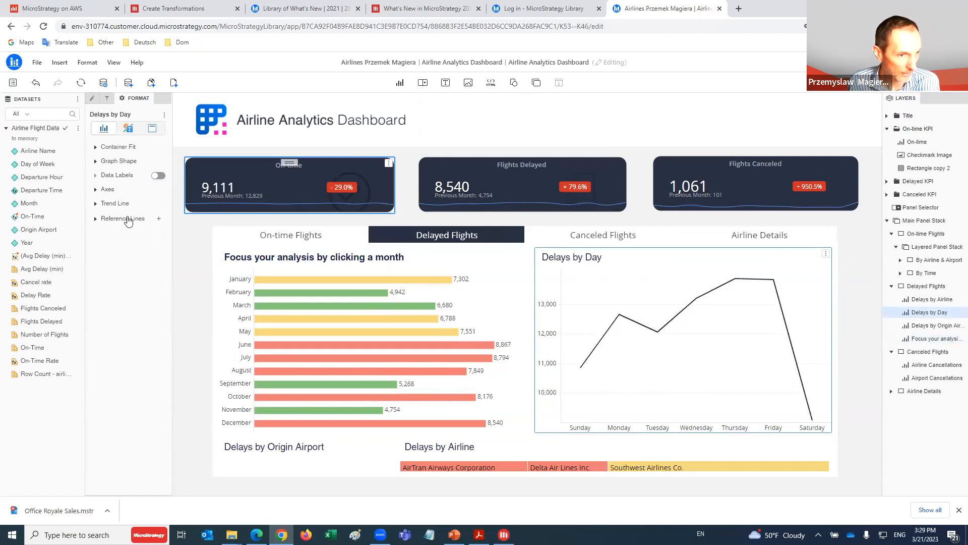
click(96, 220)
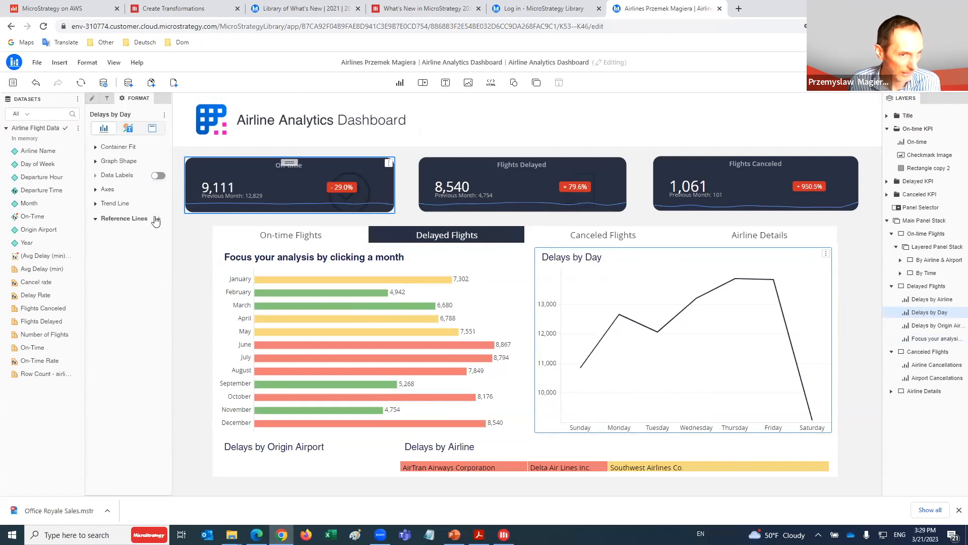
click(157, 220)
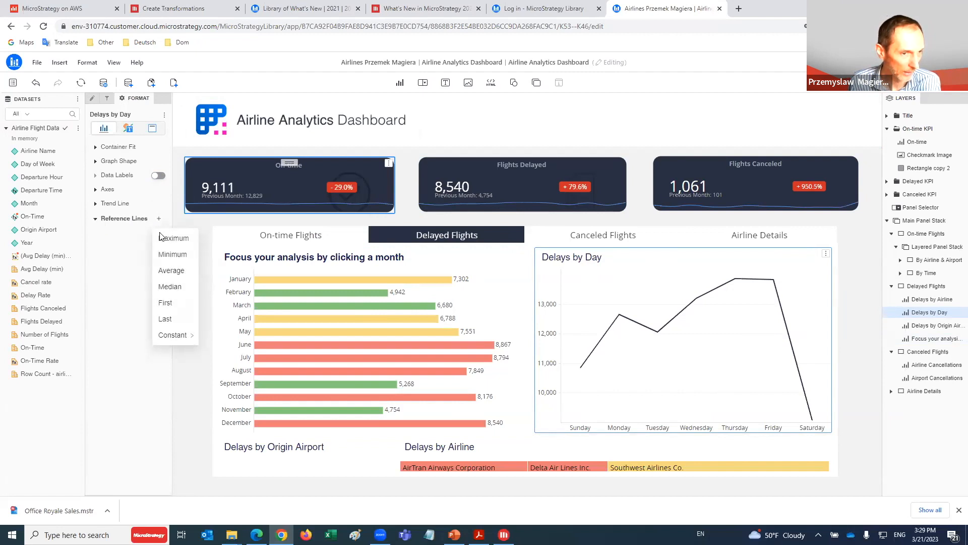
click(172, 271)
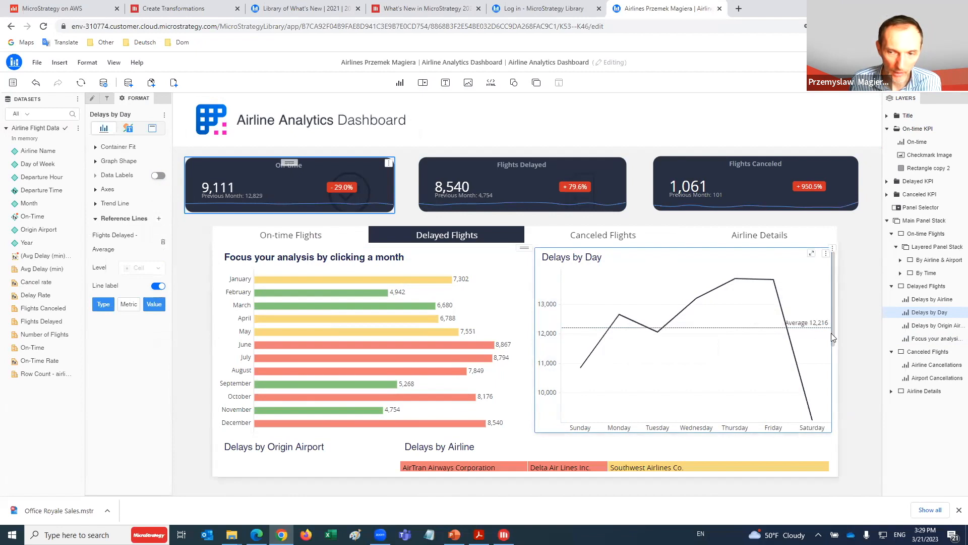
- Set the Average reference line's Line Color to Blue on the Delays by Day chart
click(583, 329)
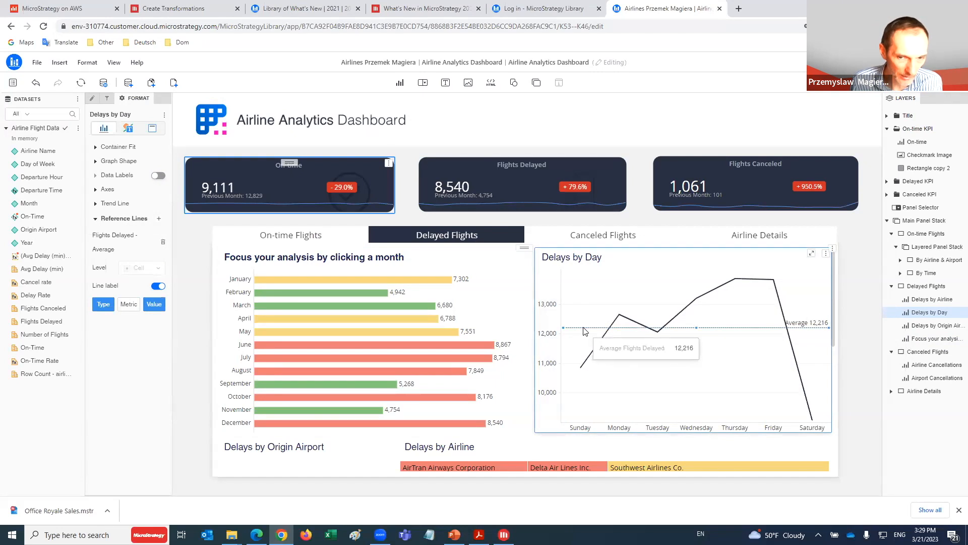
right_click(584, 330)
mouse_move(621, 343)
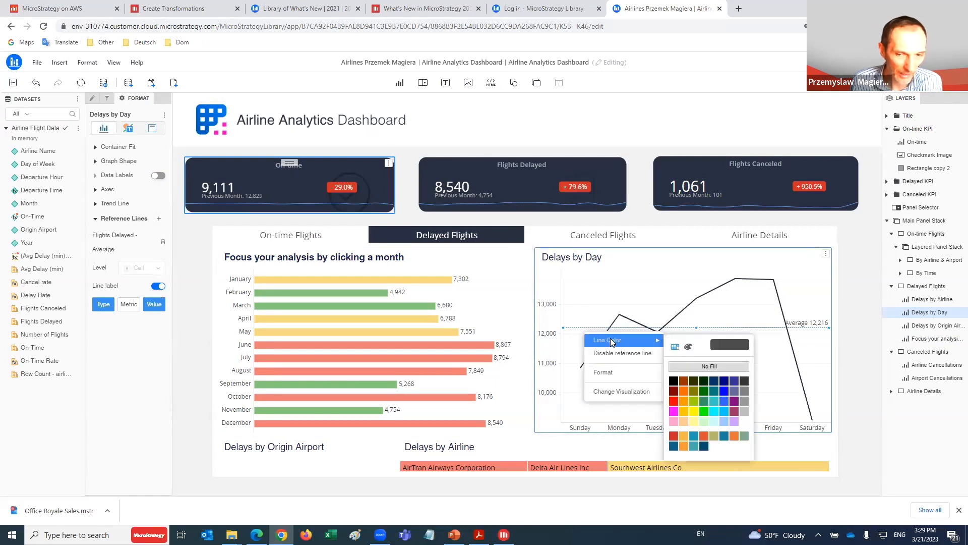
click(715, 349)
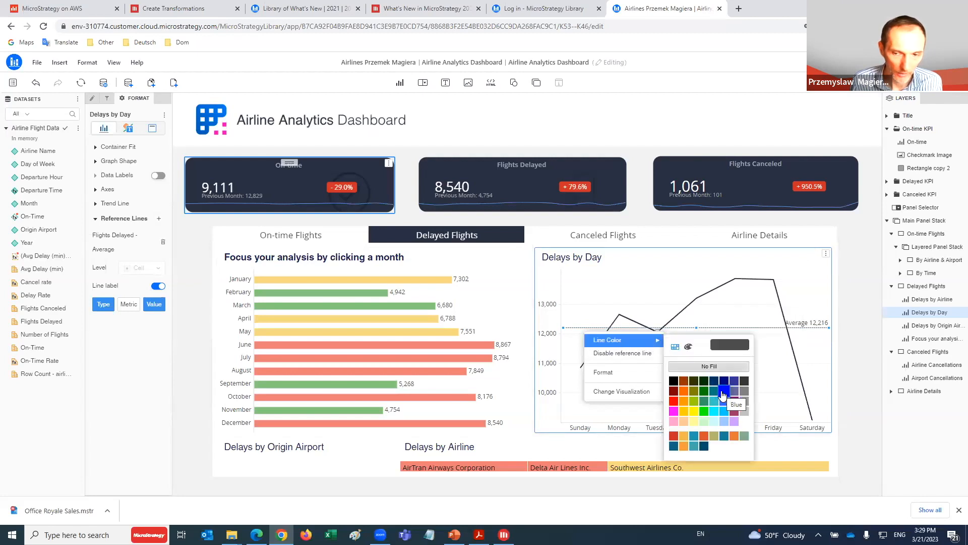
click(722, 392)
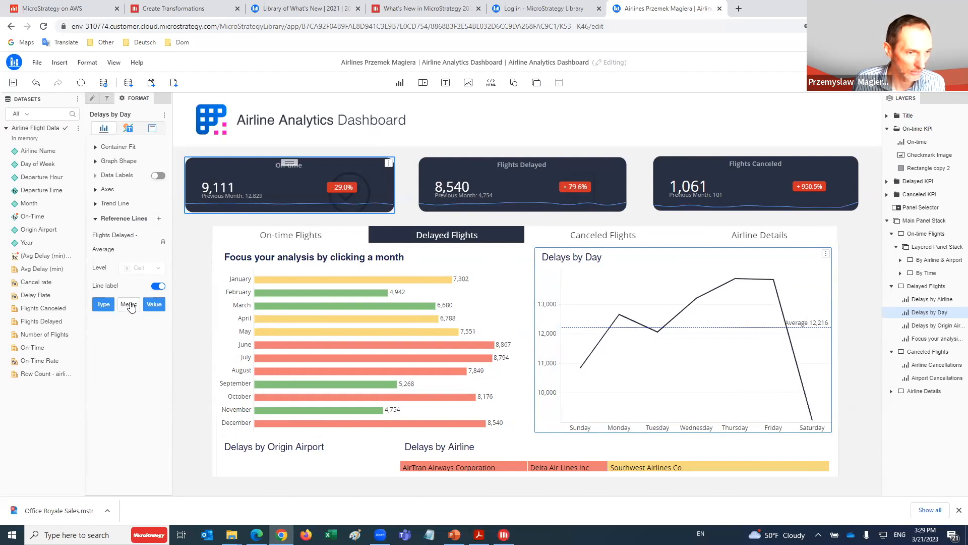
- Turn the reference line label back on and show both the value and metric name
click(158, 287)
click(158, 286)
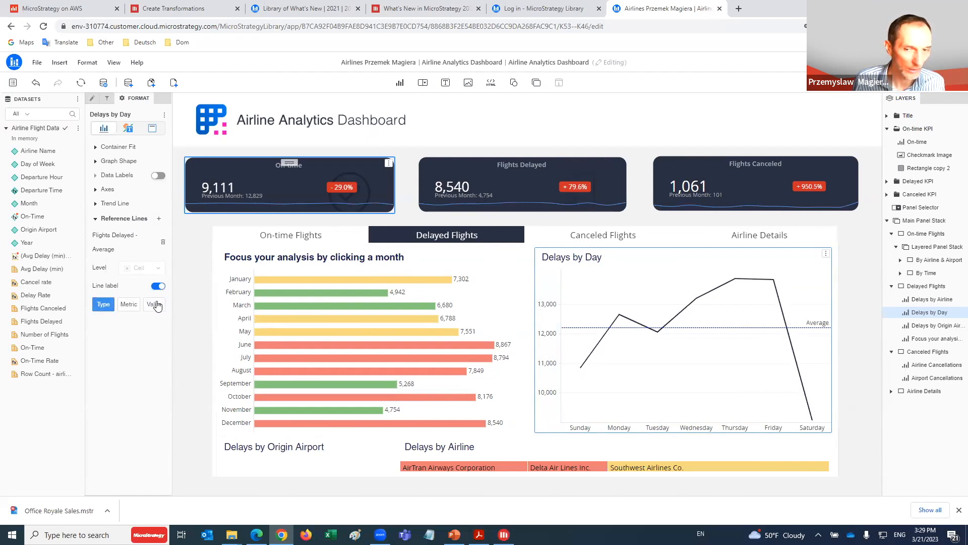
click(155, 306)
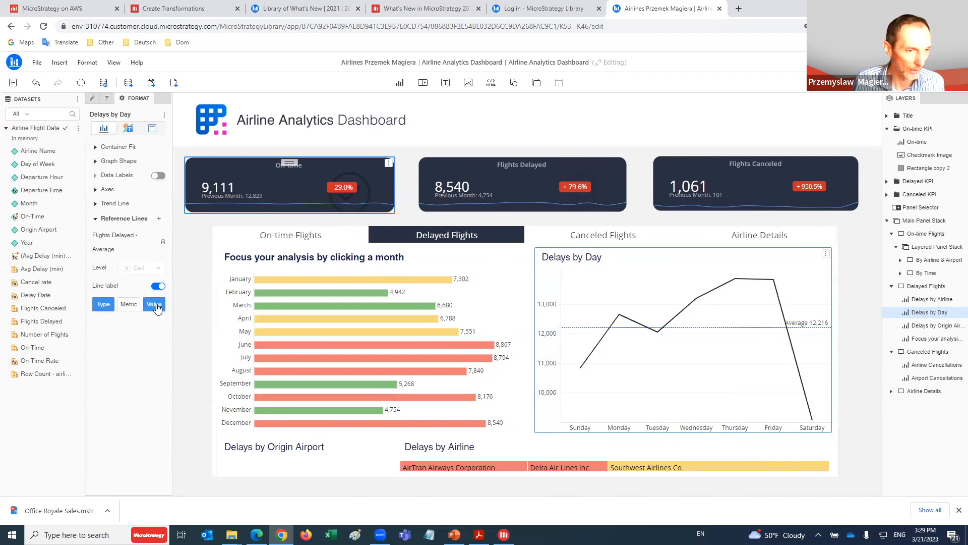
click(129, 306)
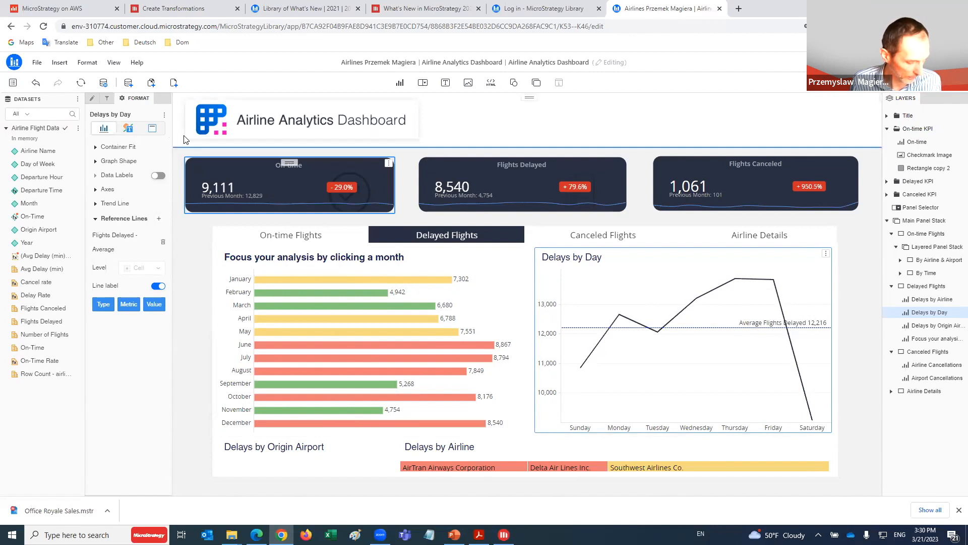
- Change the Delays by Origin Airport pie's Graph Shape to Ring
scroll(515, 283, down, 4)
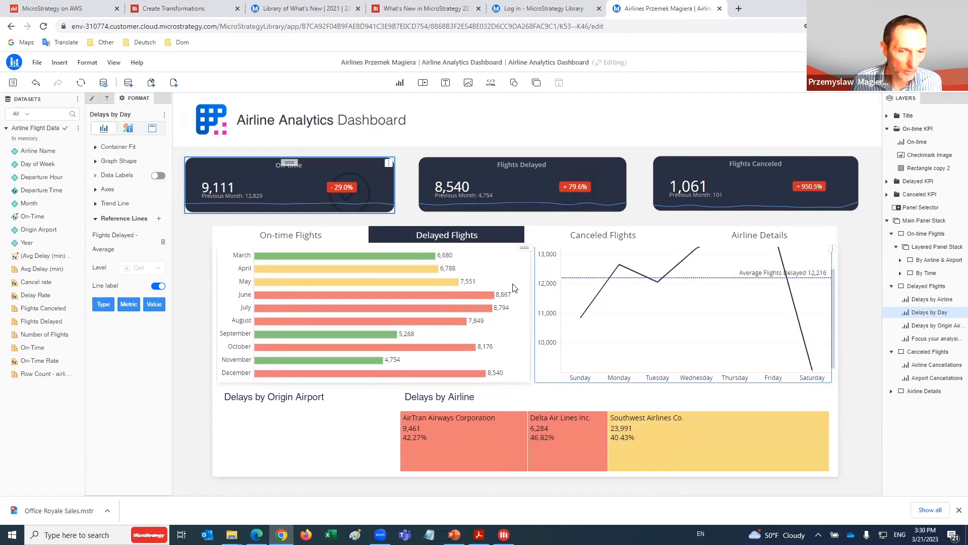
scroll(522, 290, up, 1)
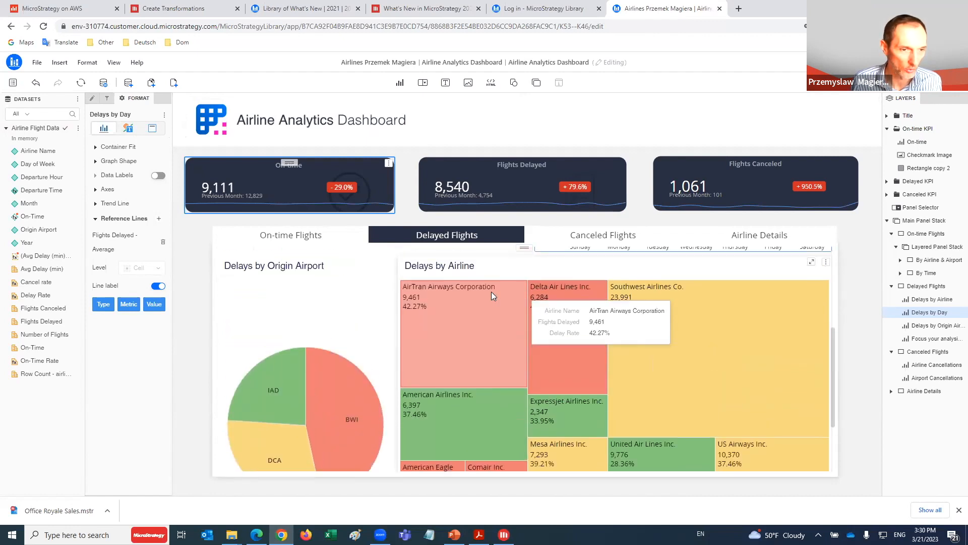
click(291, 374)
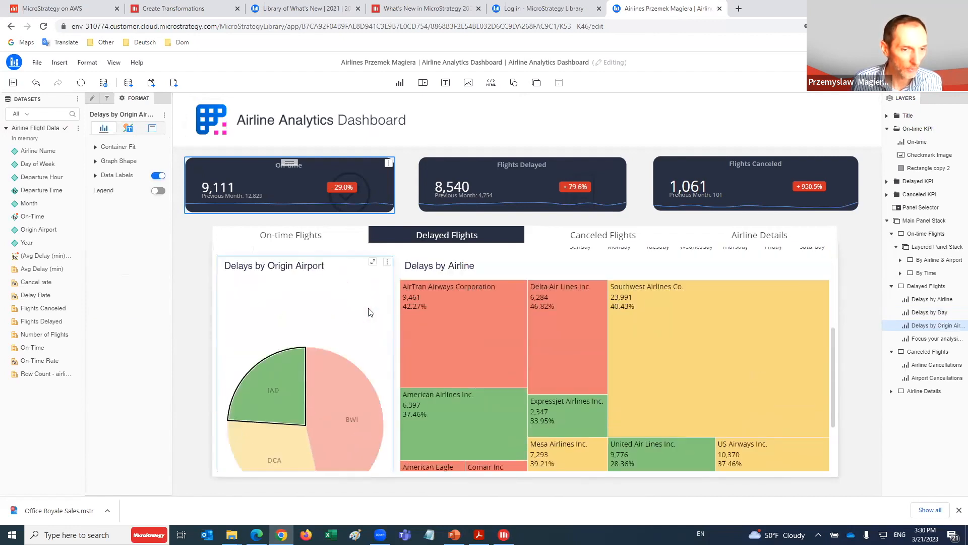
click(369, 317)
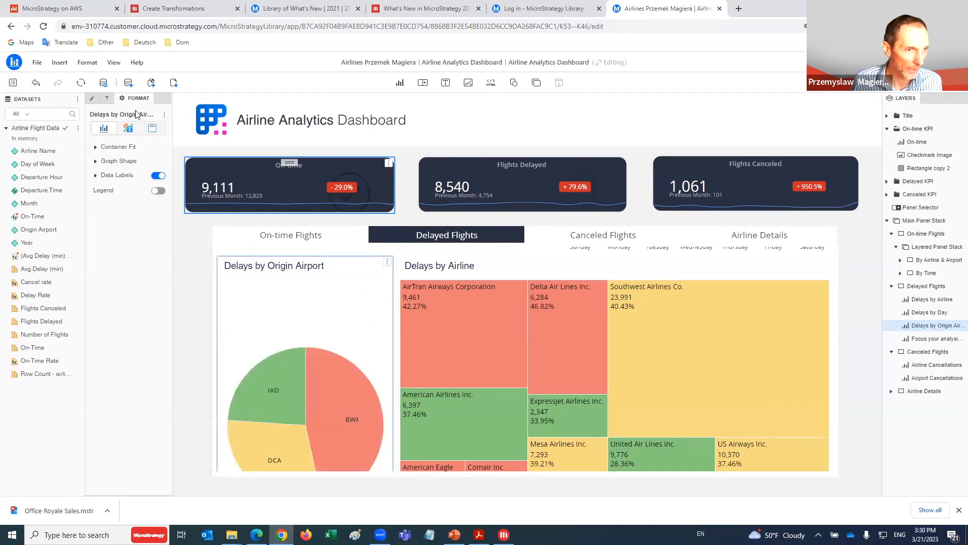
click(96, 162)
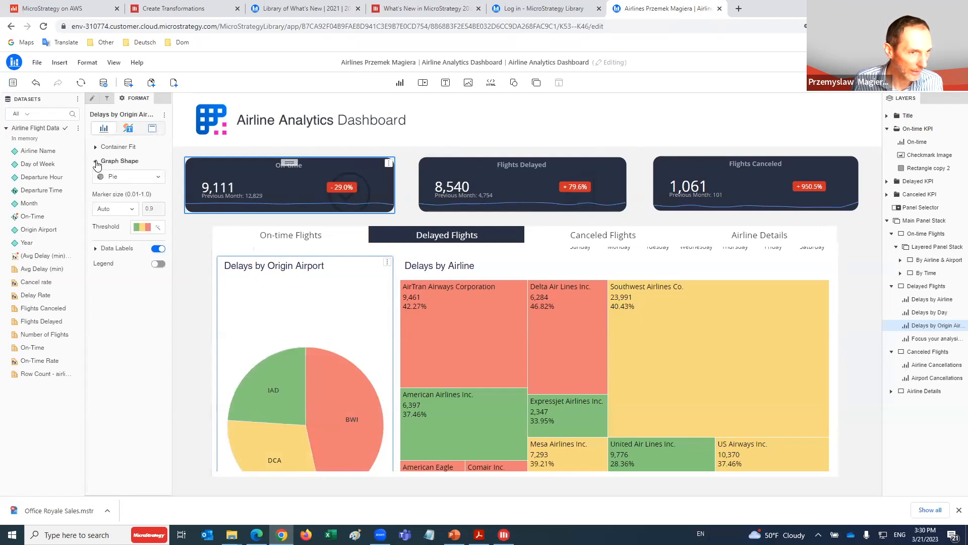
click(130, 177)
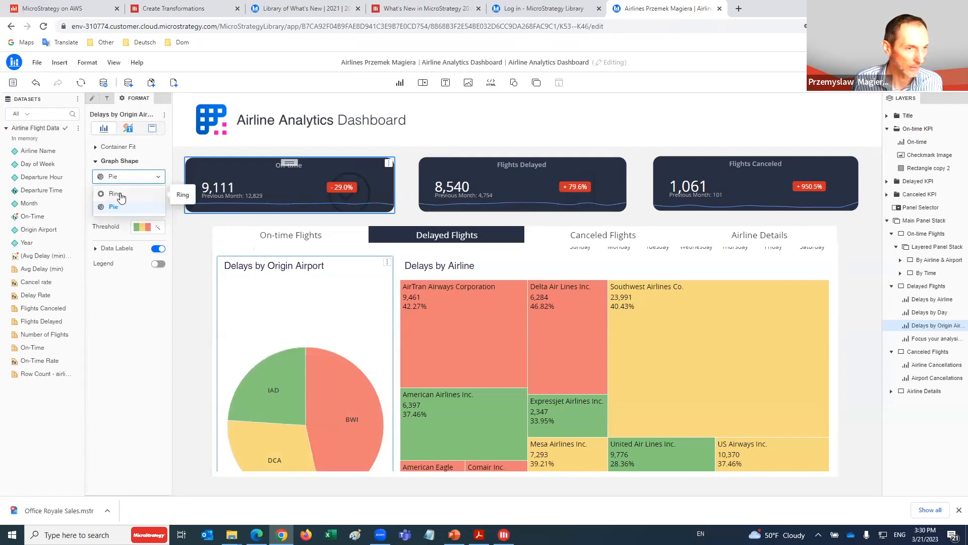
click(121, 196)
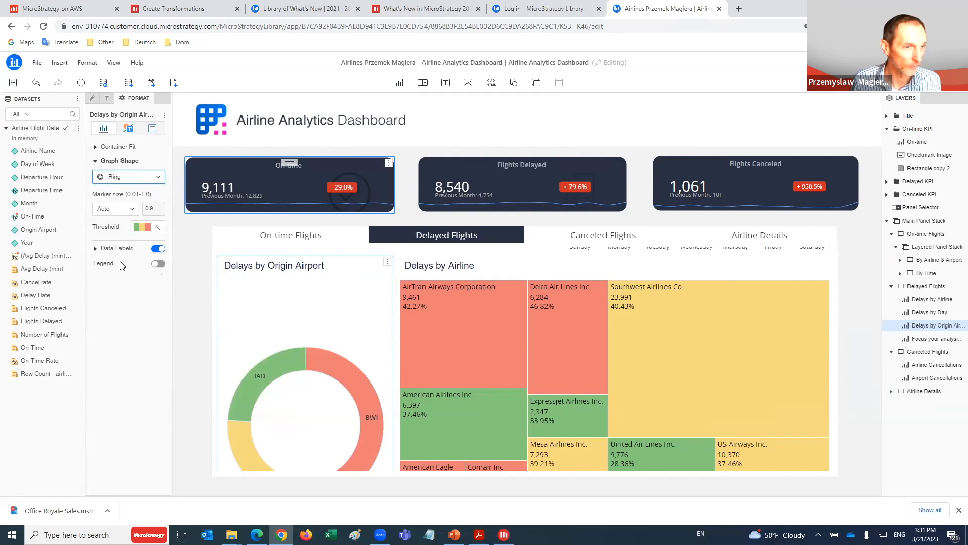
- Show value data labels outside the ring, hiding overlaps, with leader lines set to Auto
click(101, 253)
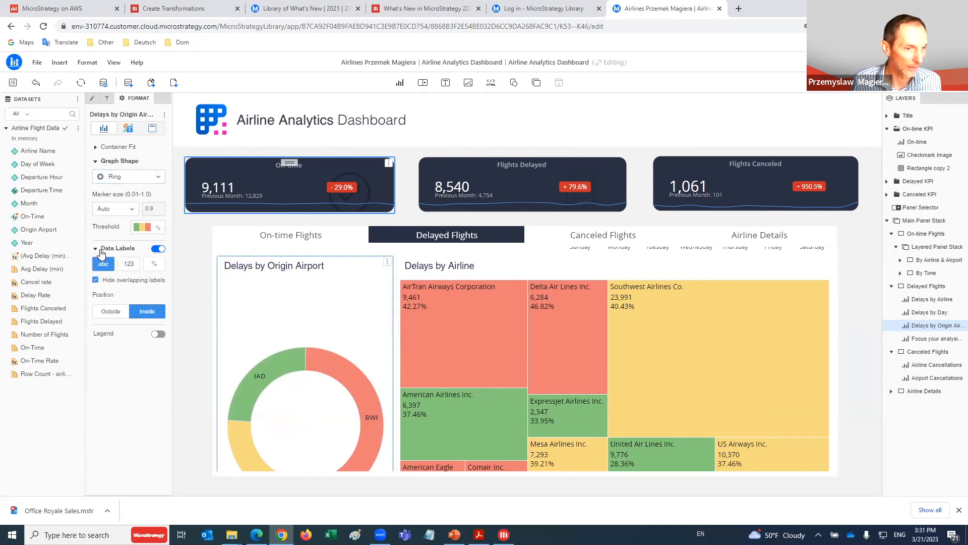
click(96, 280)
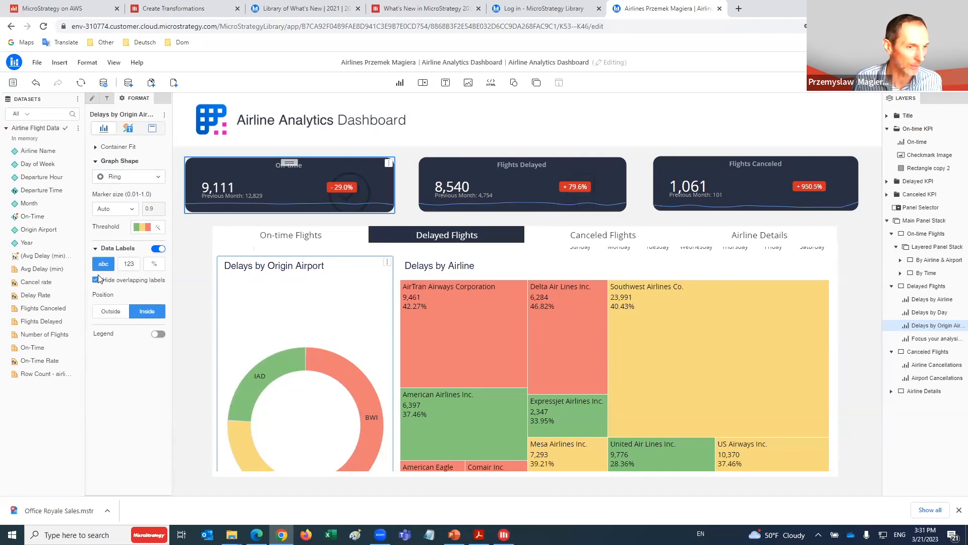
click(129, 267)
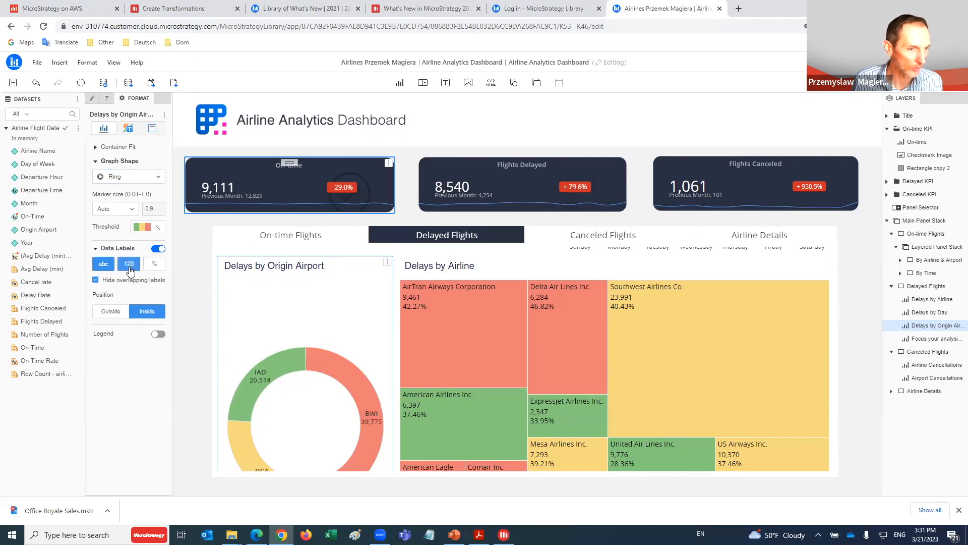
mouse_move(262, 370)
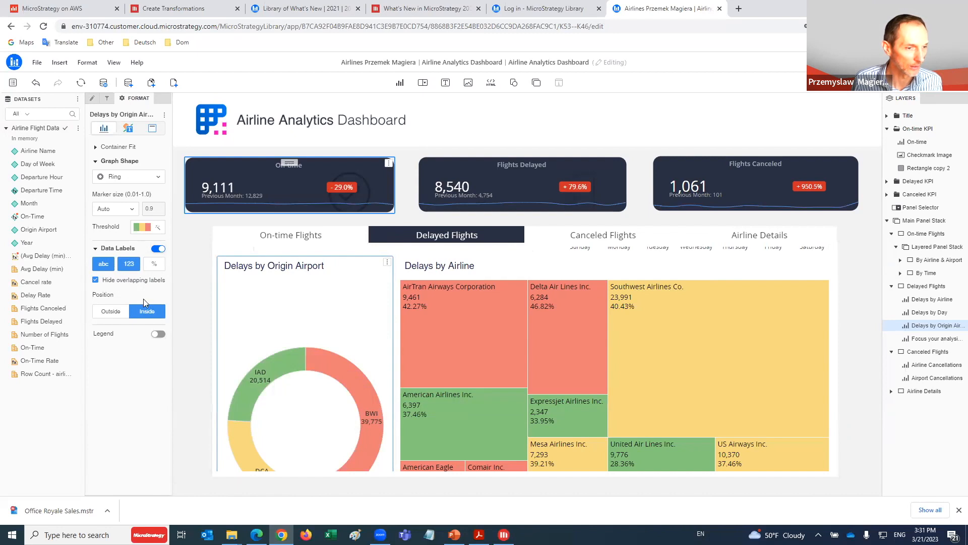
click(111, 311)
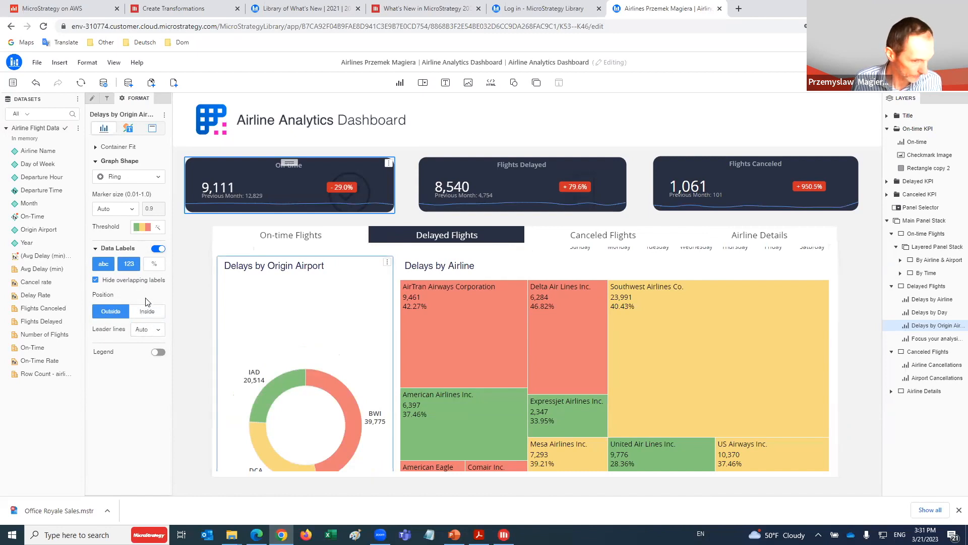
click(145, 329)
click(144, 360)
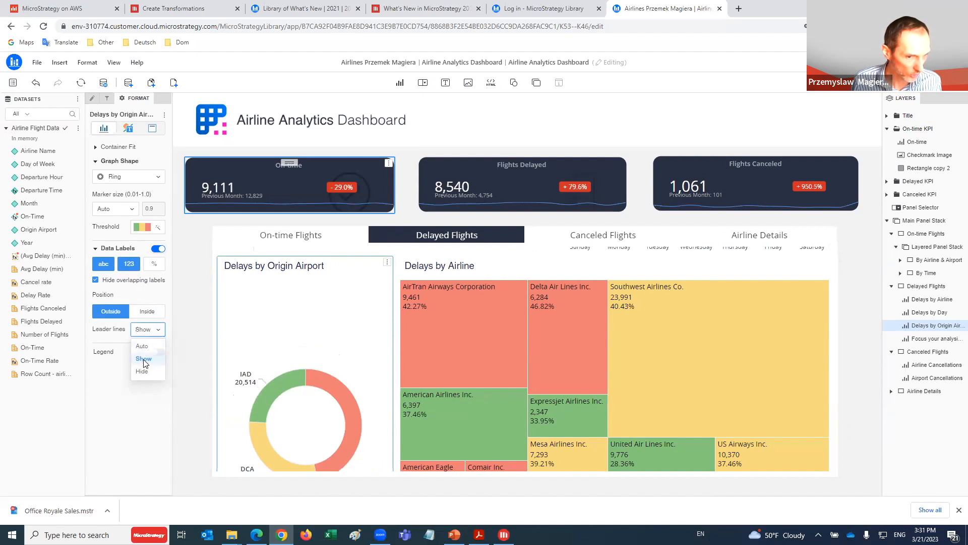
click(148, 331)
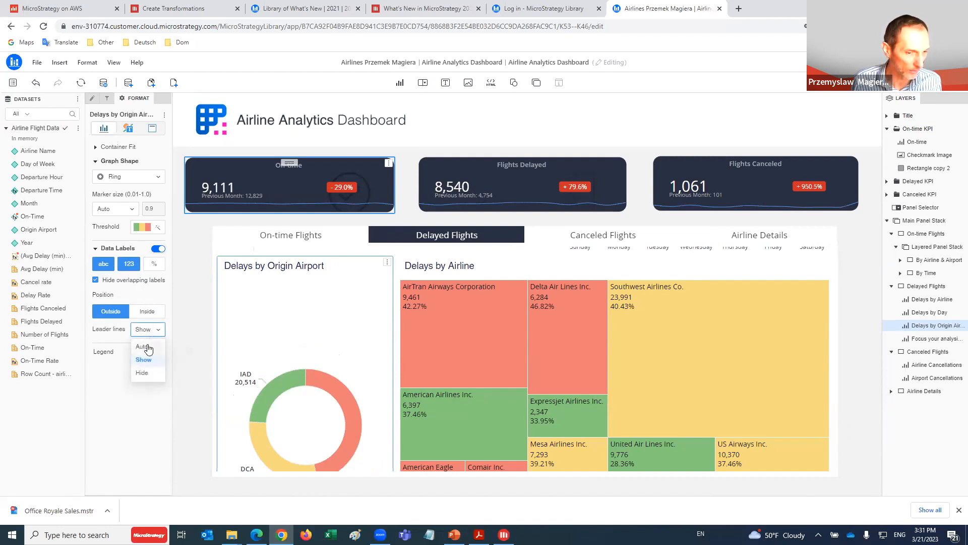
click(146, 345)
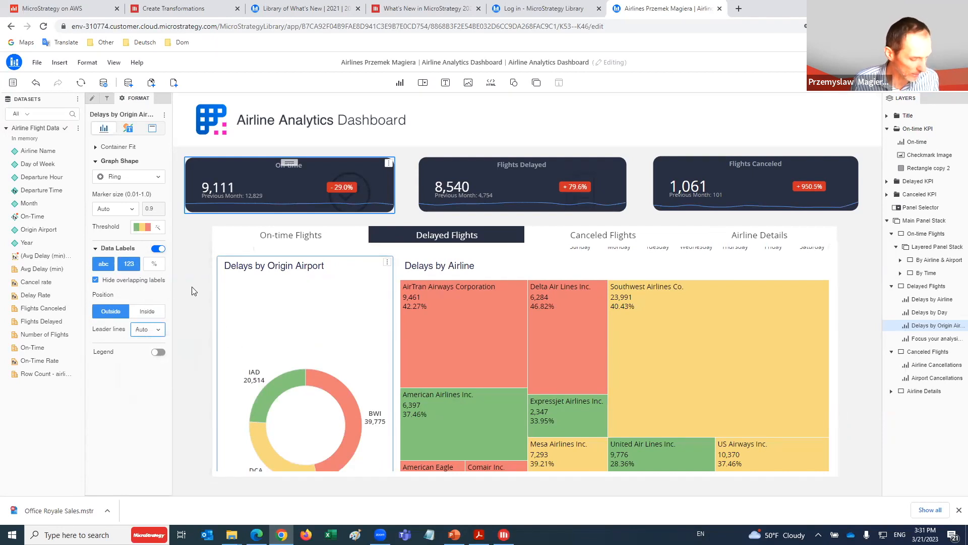
- Review the Delayed Flights charts, then save the dashboard with Ctrl+S
scroll(300, 328, down, 3)
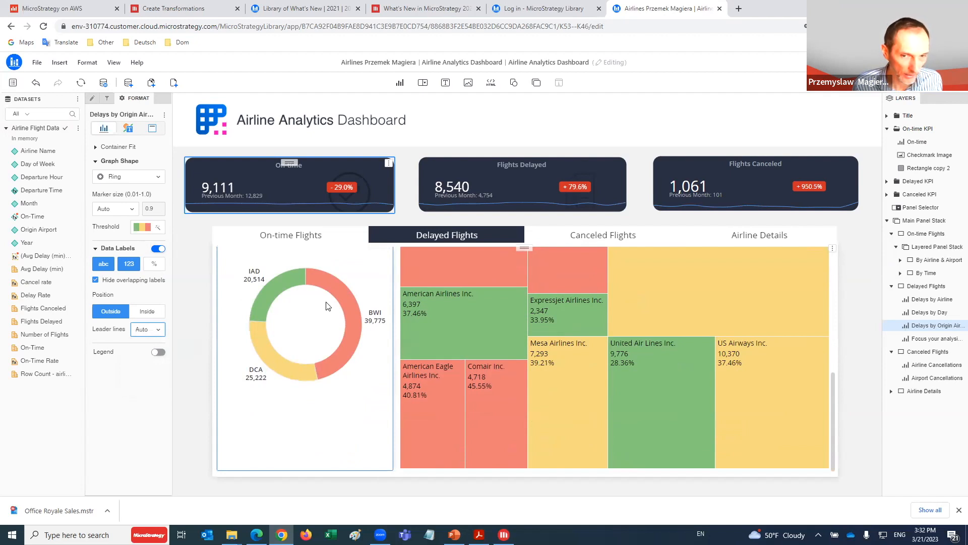
scroll(326, 303, up, 3)
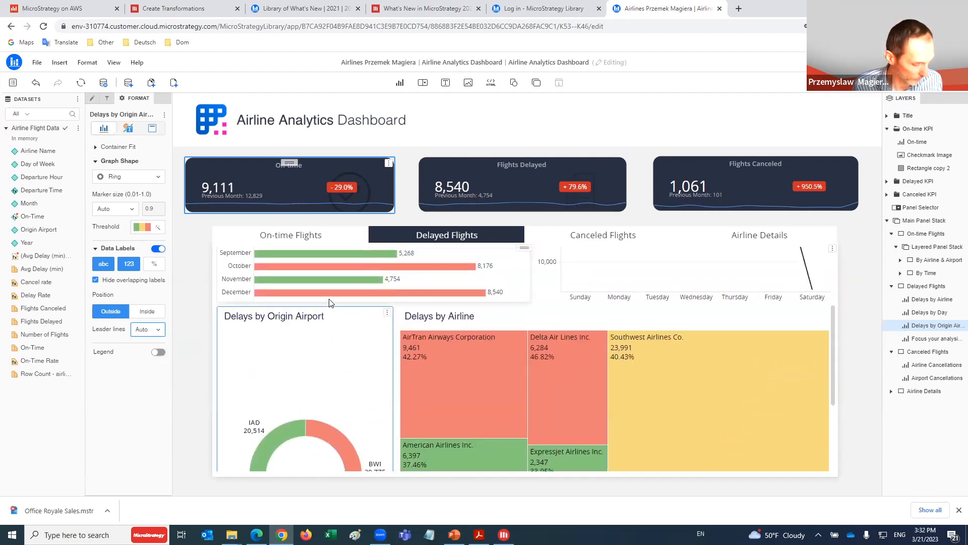
scroll(334, 297, down, 1)
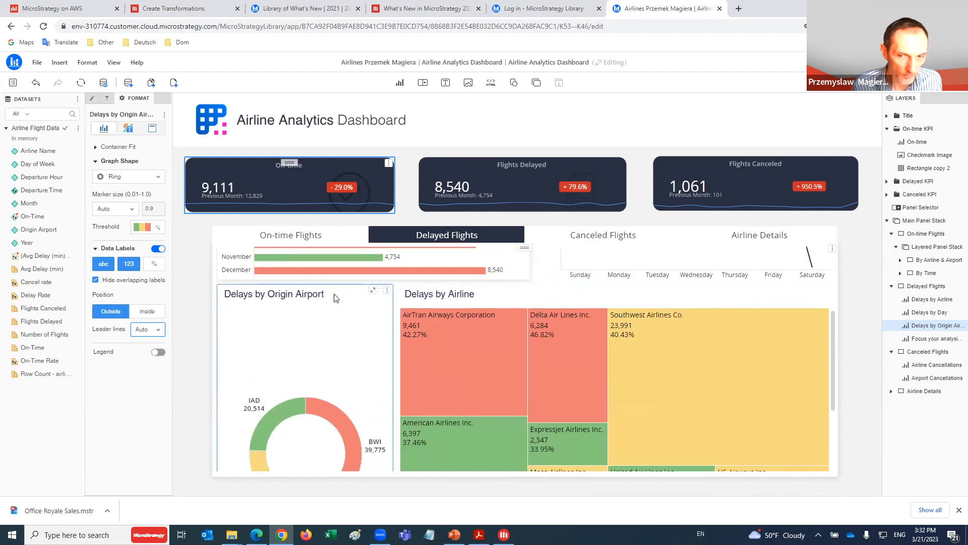
scroll(333, 296, up, 2)
scroll(338, 297, down, 1)
scroll(336, 293, down, 4)
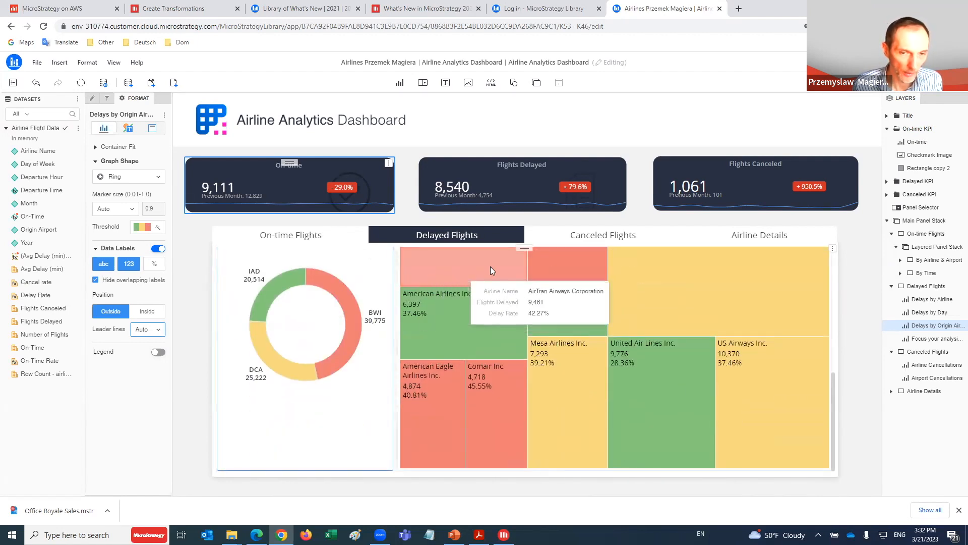
mouse_move(338, 298)
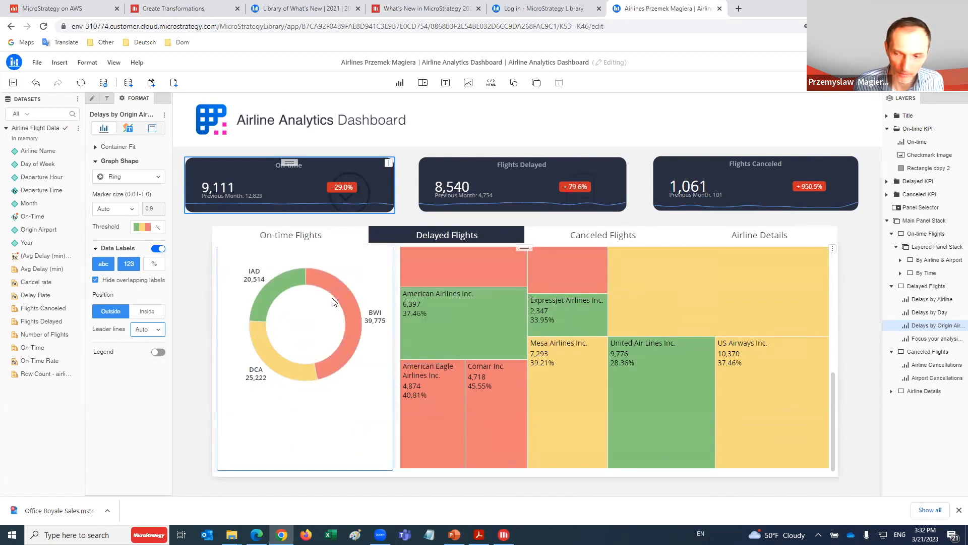
scroll(339, 297, up, 3)
scroll(337, 338, down, 2)
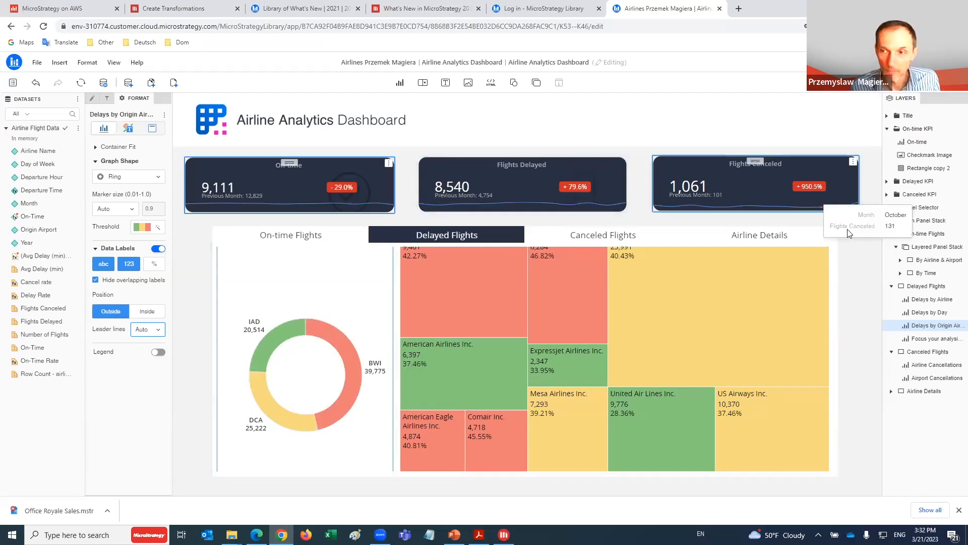
scroll(803, 332, down, 1)
scroll(836, 332, up, 3)
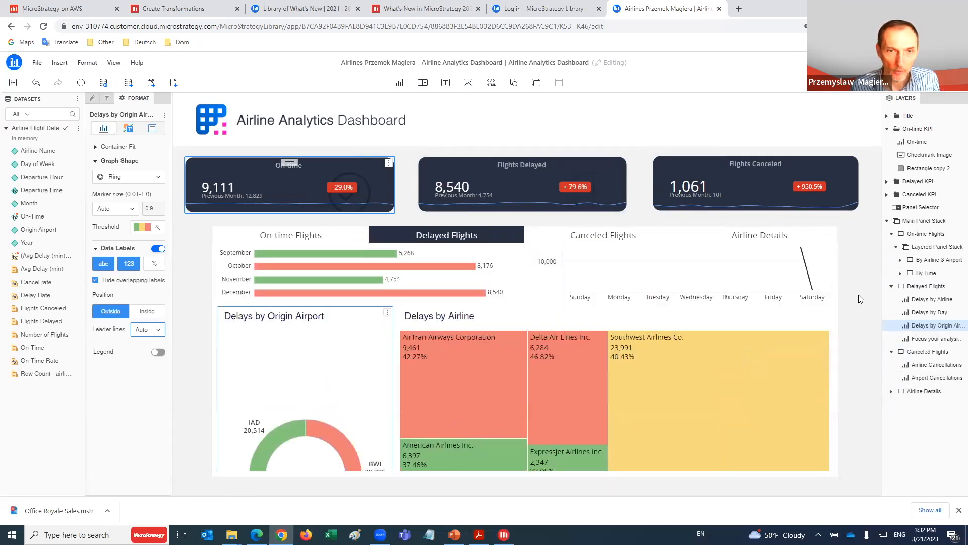
scroll(497, 295, down, 2)
scroll(496, 296, up, 5)
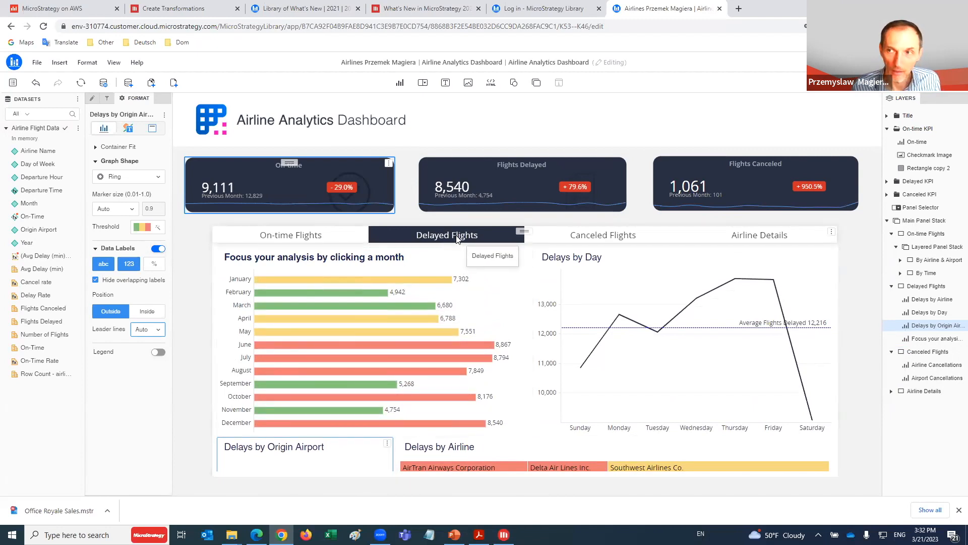
key(ctrl+s)
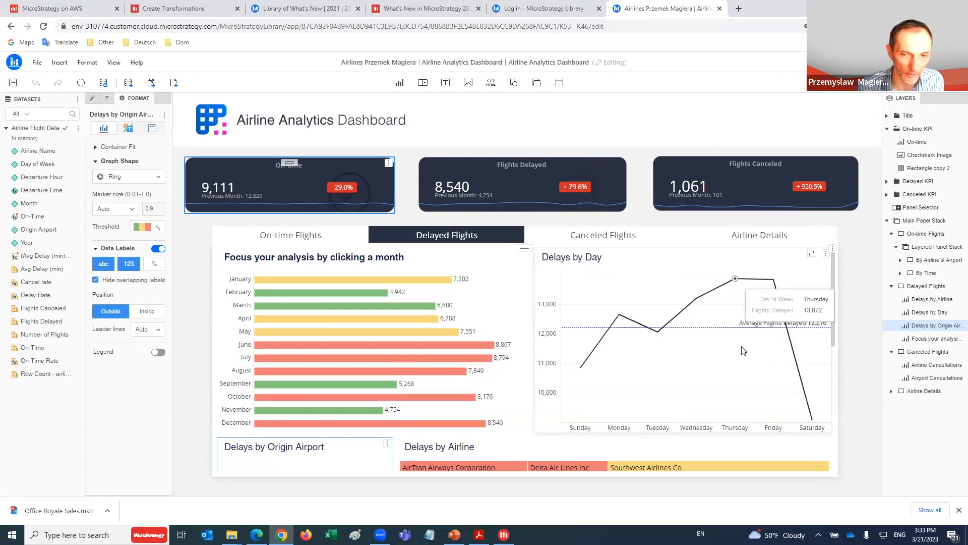
- Filter the delay charts to January, February, May and July, clear it, then show Canceled Flights
click(435, 279)
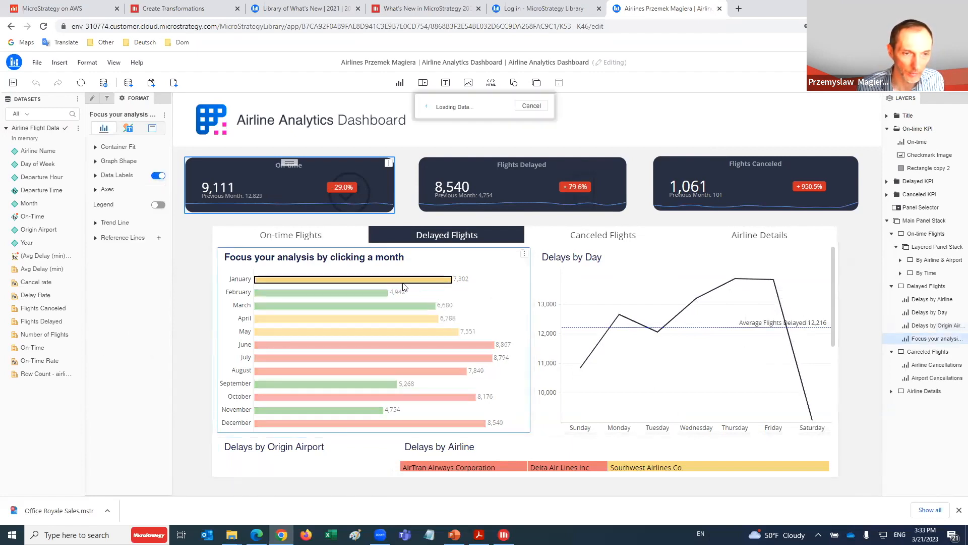
click(371, 294)
click(361, 332)
click(351, 356)
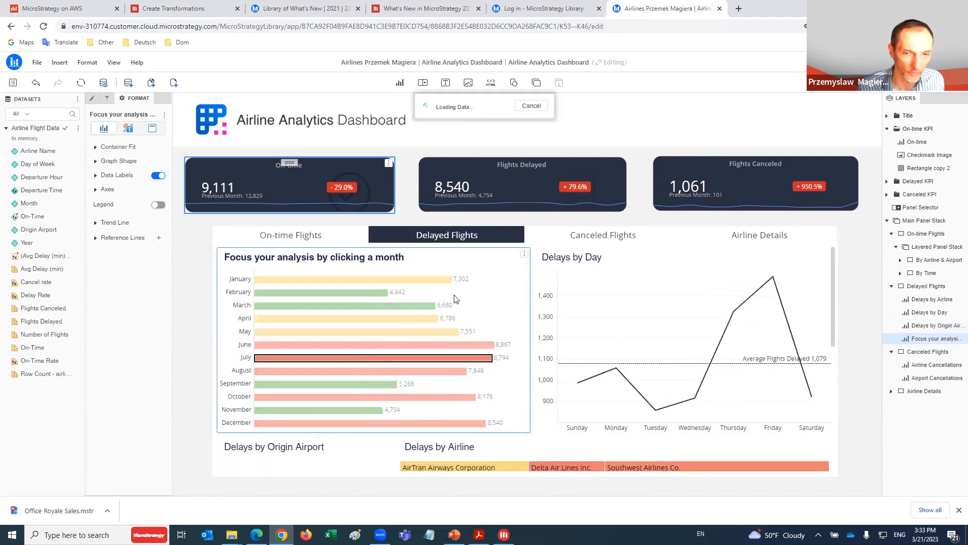
click(484, 275)
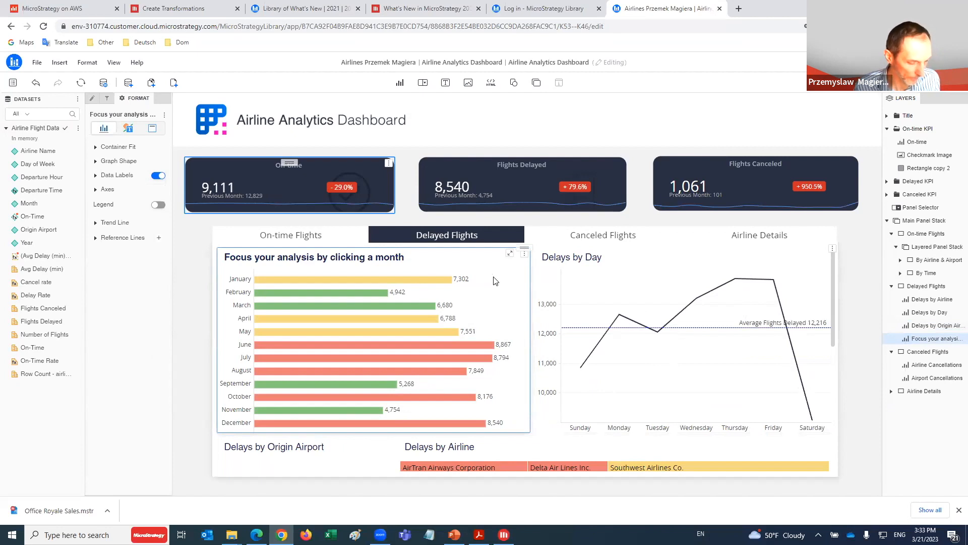
click(608, 241)
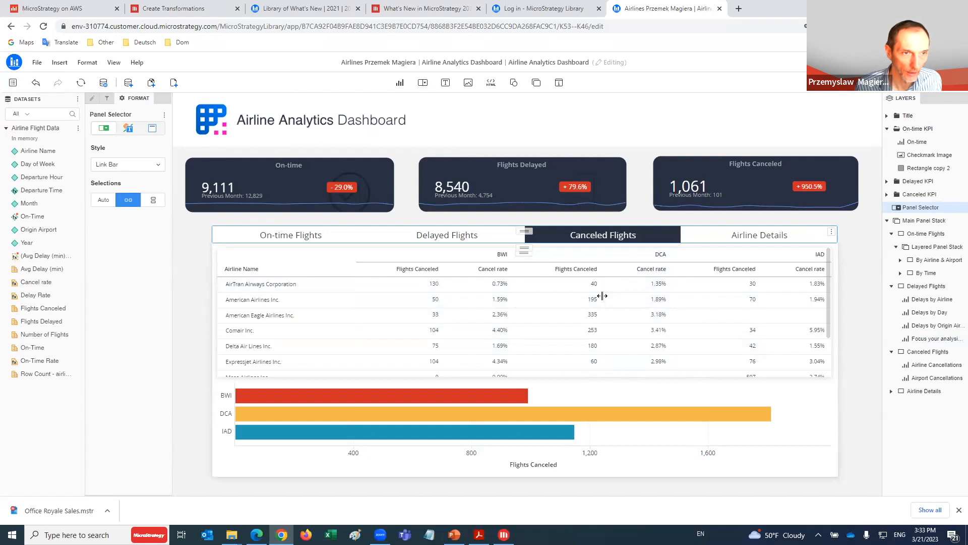
- Enable banding in the Airline Cancellations grid's Layout options
click(469, 308)
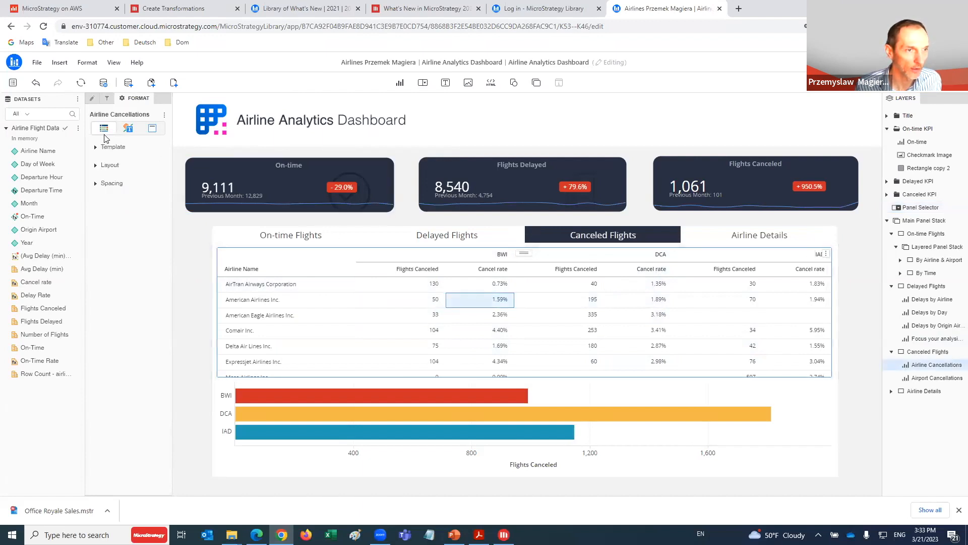
click(98, 166)
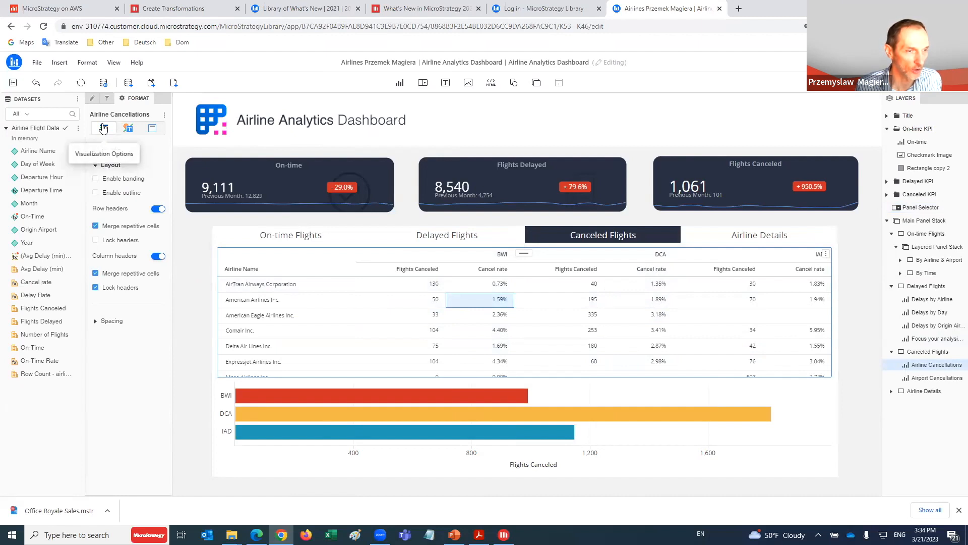
click(411, 298)
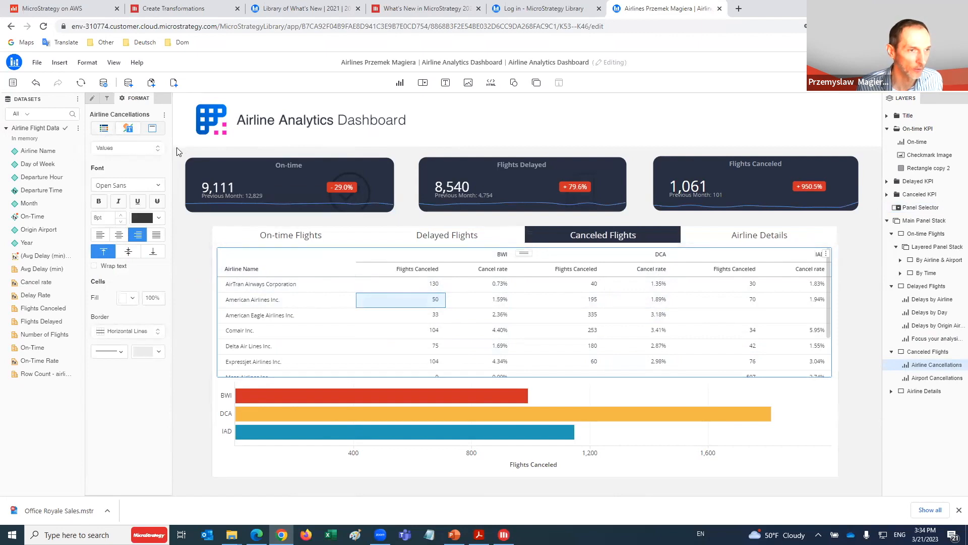
click(103, 129)
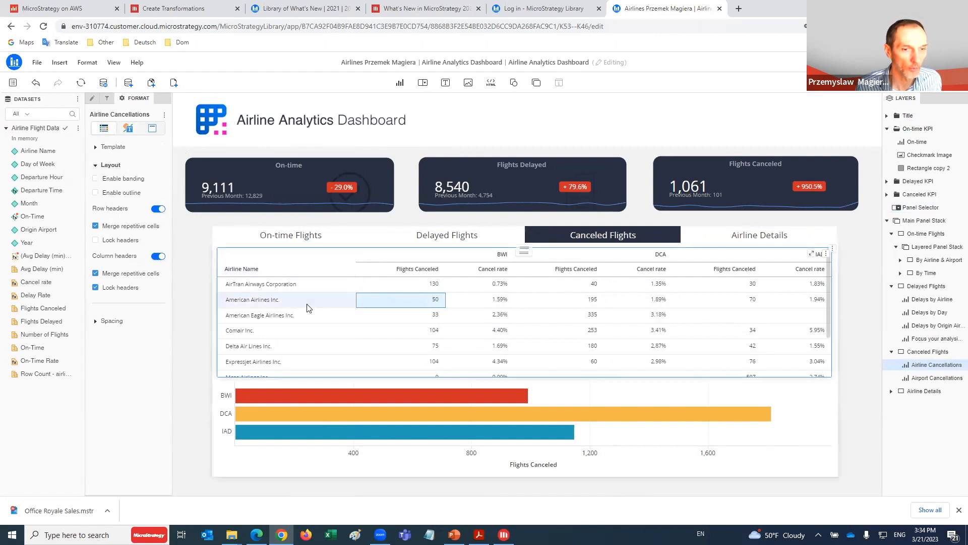
scroll(308, 304, down, 2)
scroll(311, 304, up, 2)
scroll(311, 303, down, 1)
scroll(312, 301, up, 1)
click(98, 180)
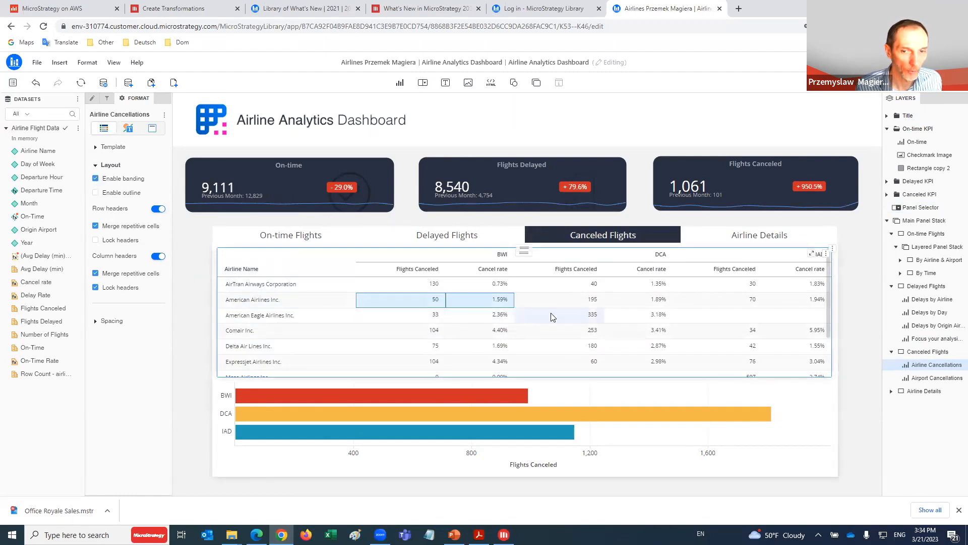
click(329, 310)
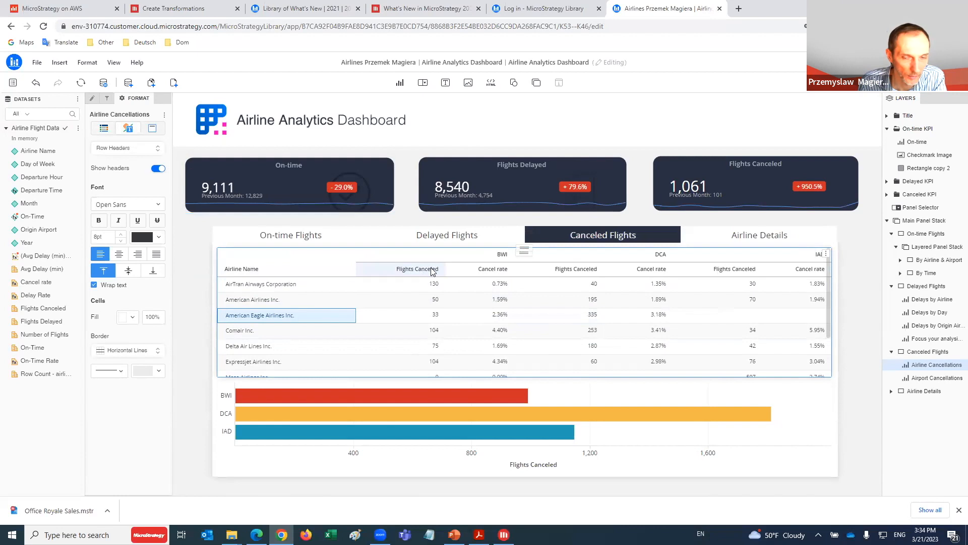
- Add Column Set 2 to the Airline Cancellations grid, holding Cancel rate and Year
click(94, 100)
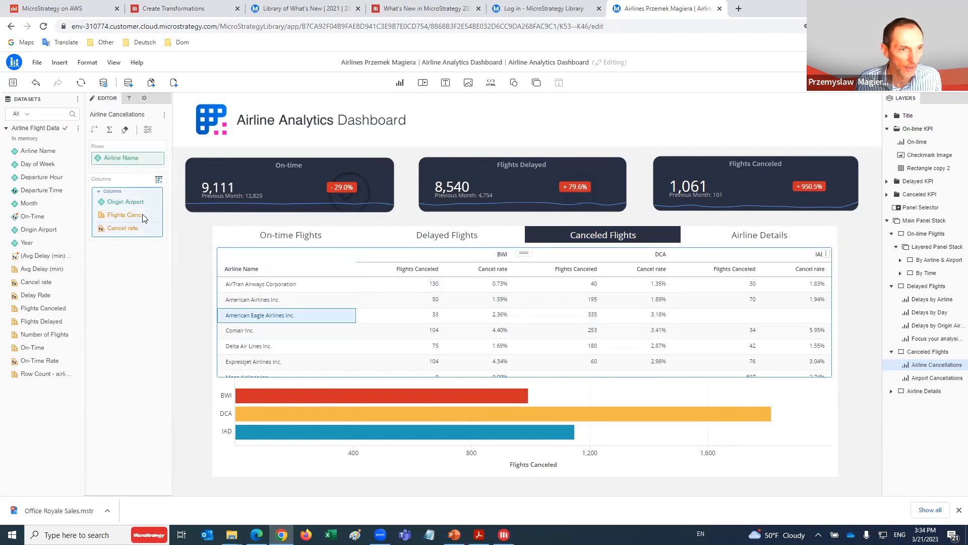
click(159, 180)
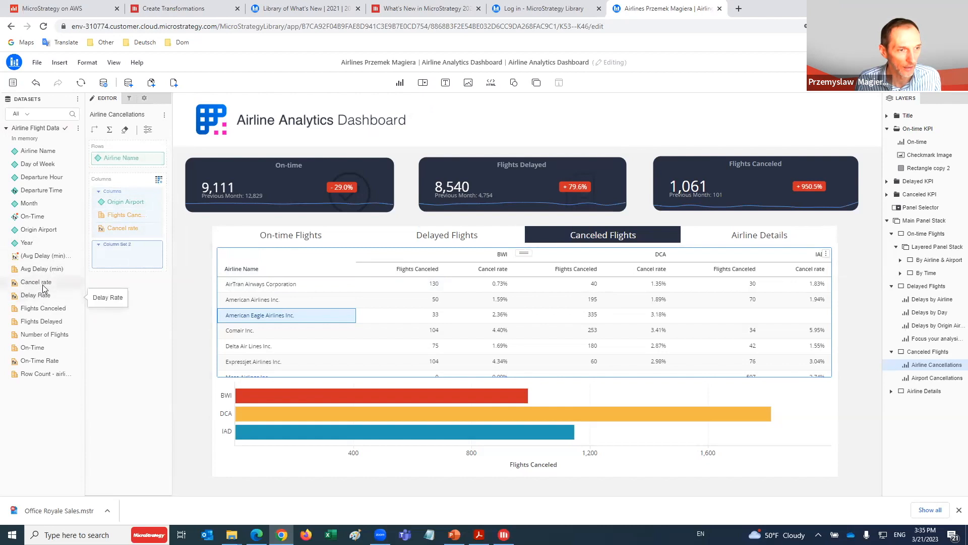
drag(35, 281, 127, 255)
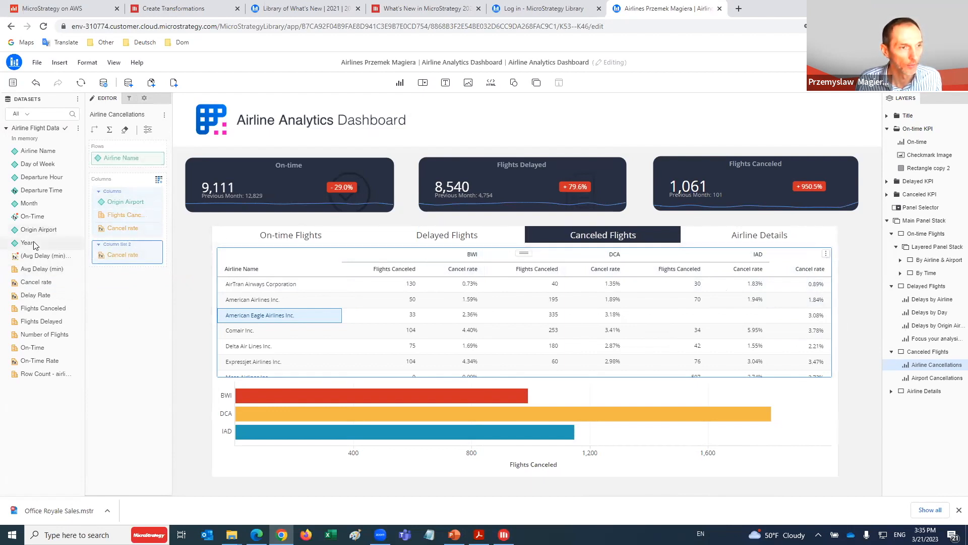
drag(32, 245, 127, 256)
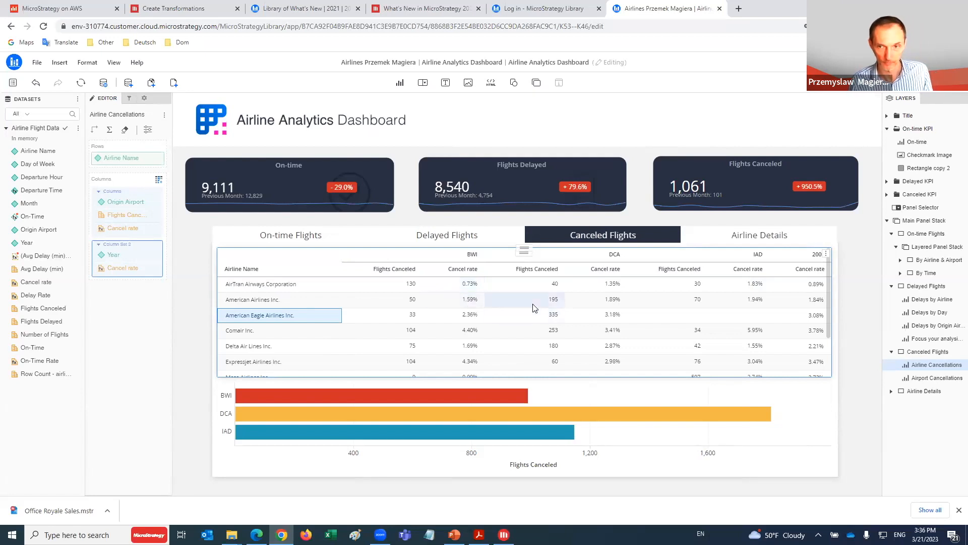
- On Airline Details, select the Airline Compound Grid and scroll through its On-time and Delayed Flights sets
click(747, 236)
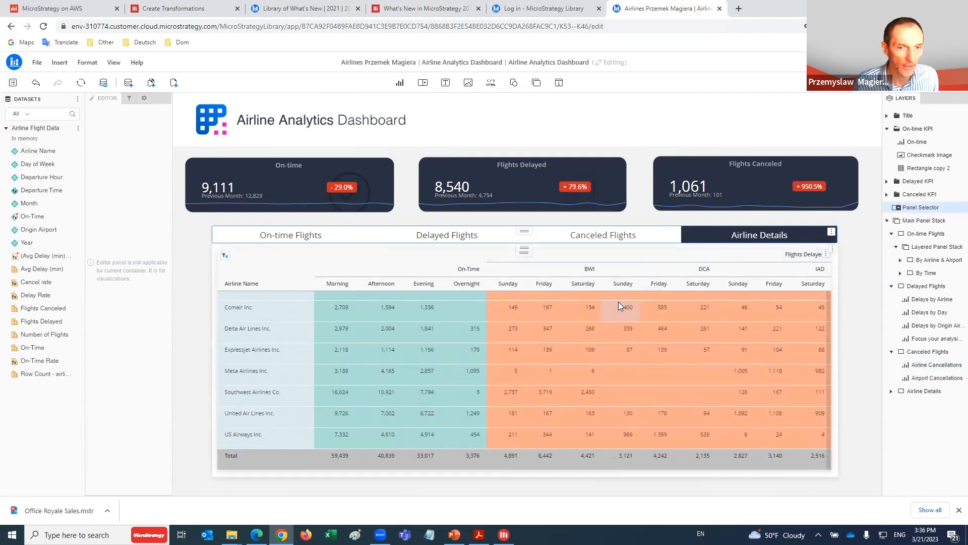
click(561, 317)
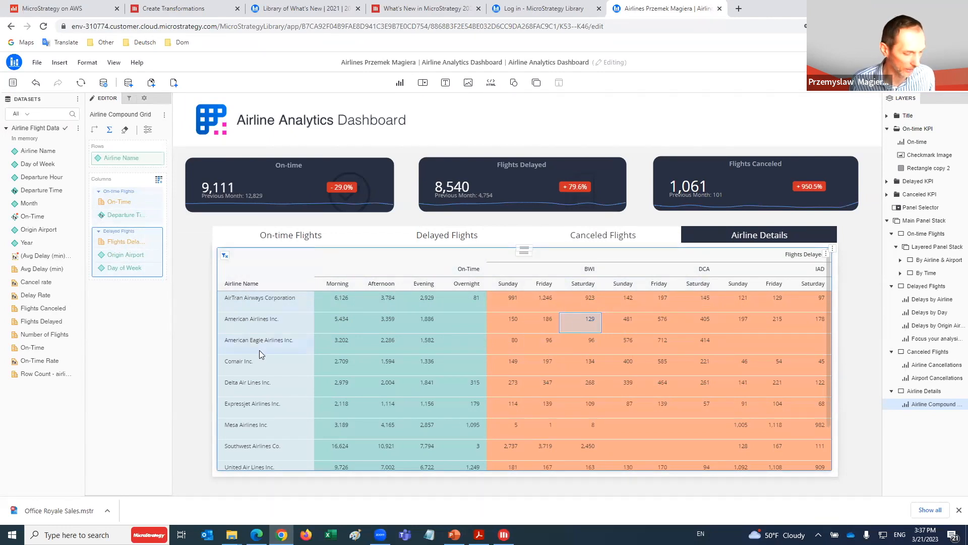
scroll(531, 374, down, 2)
scroll(528, 372, down, 1)
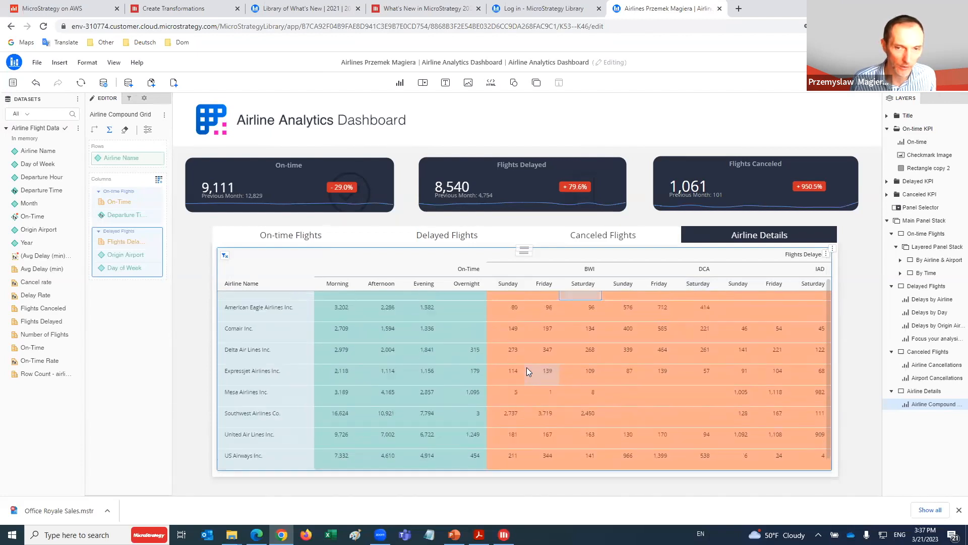
scroll(515, 359, up, 3)
scroll(513, 356, down, 2)
scroll(514, 356, up, 4)
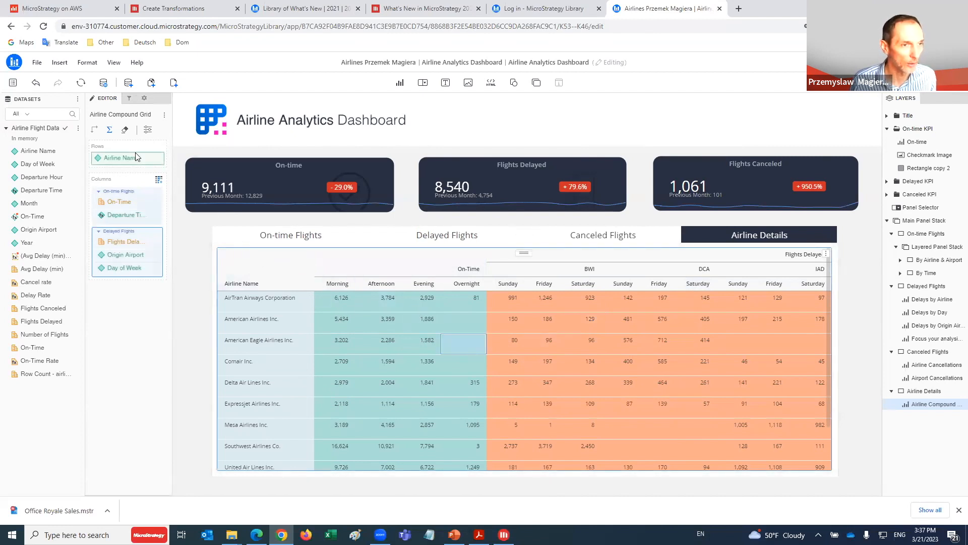
- Open the compound grid's Format panel and expand its layout, template and text formatting sections
click(144, 99)
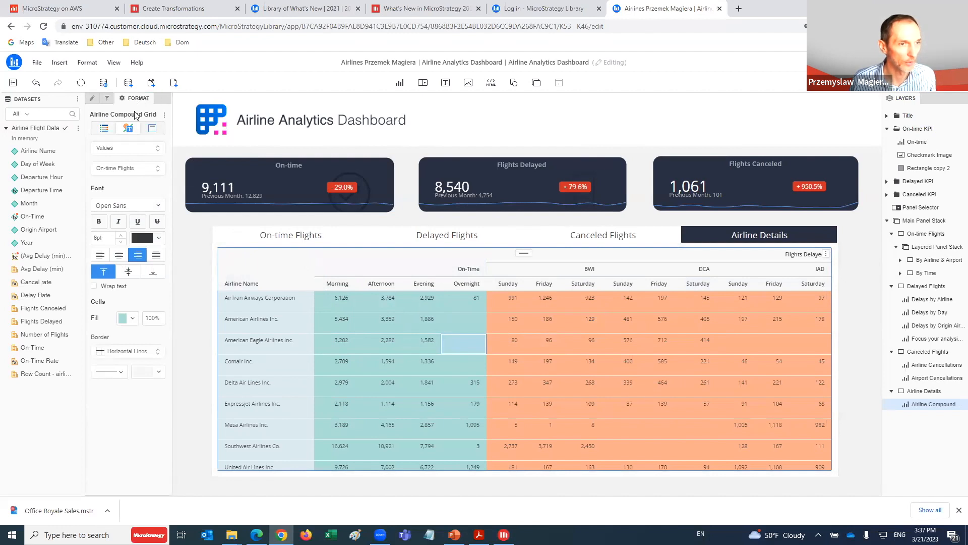
click(103, 130)
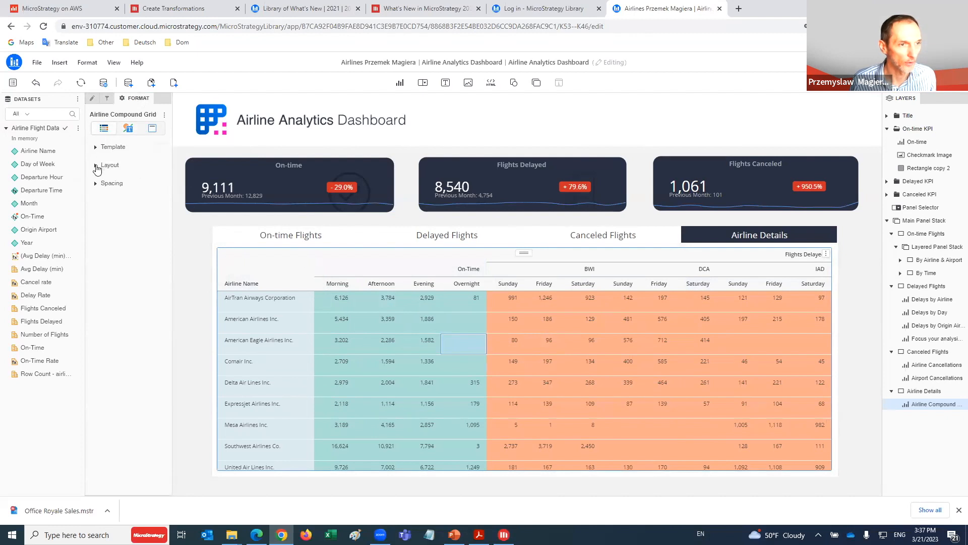
click(97, 167)
click(96, 148)
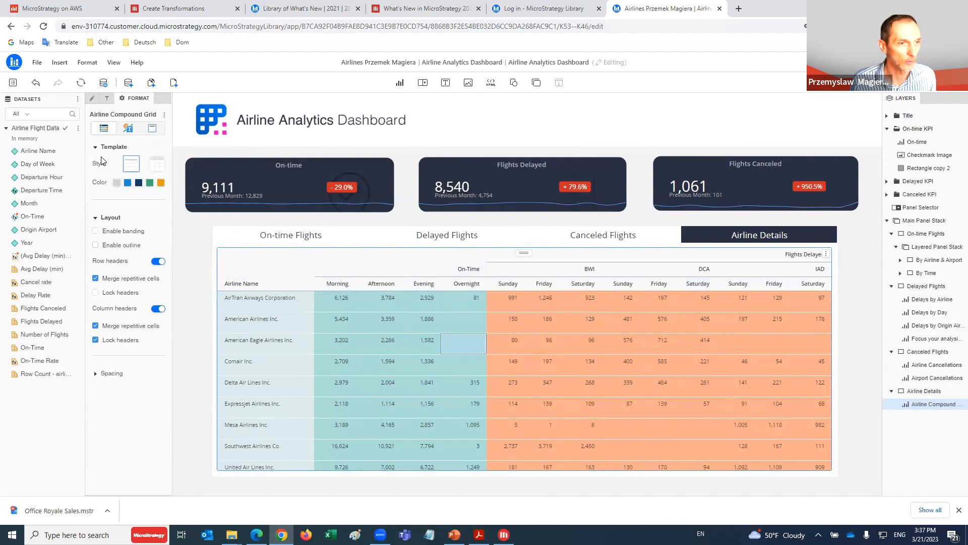
click(130, 129)
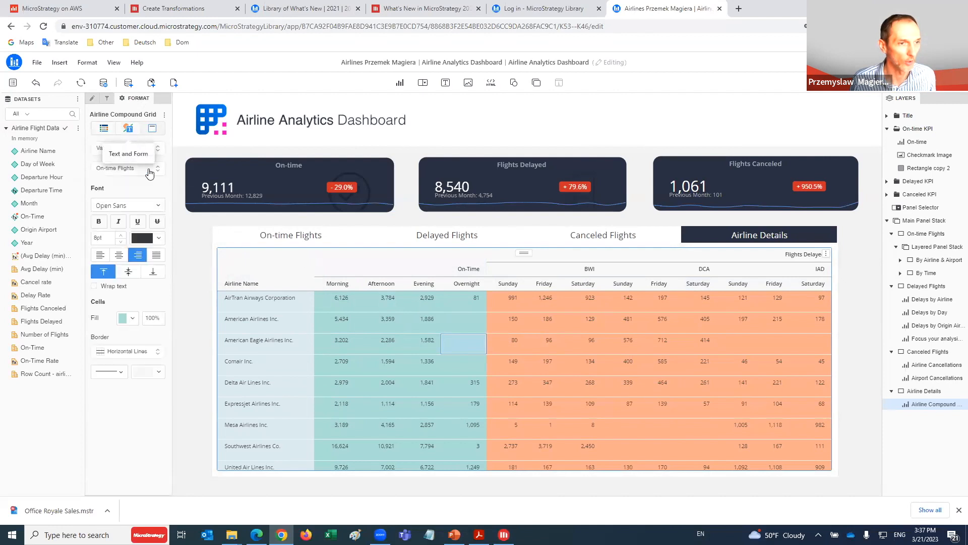
- Point column header formatting at the Delayed Flights column set instead of On-time Flights
click(155, 152)
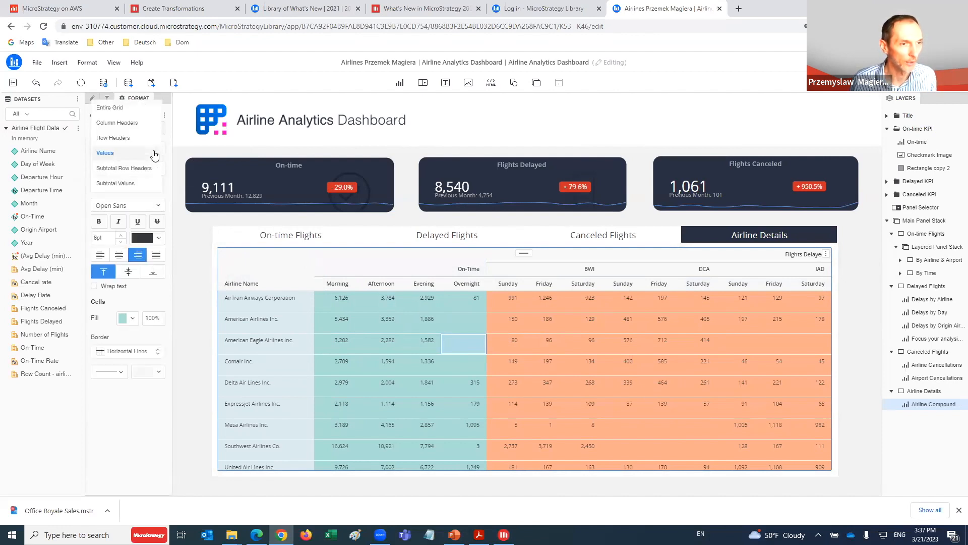
click(146, 123)
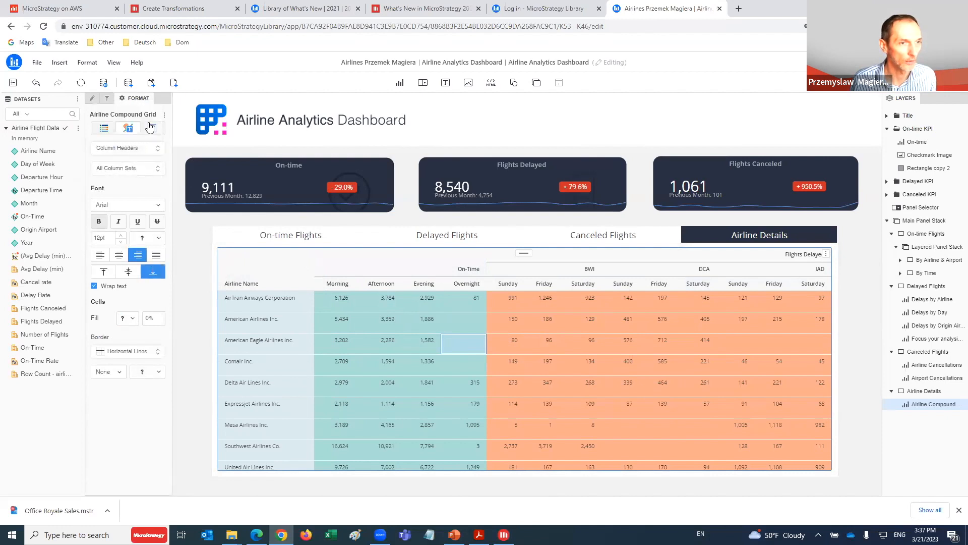
click(147, 168)
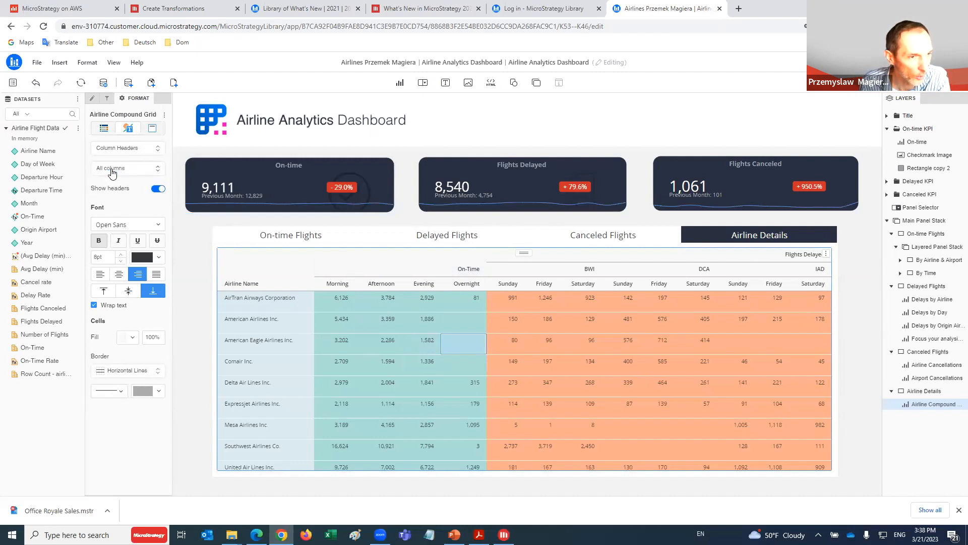
click(115, 186)
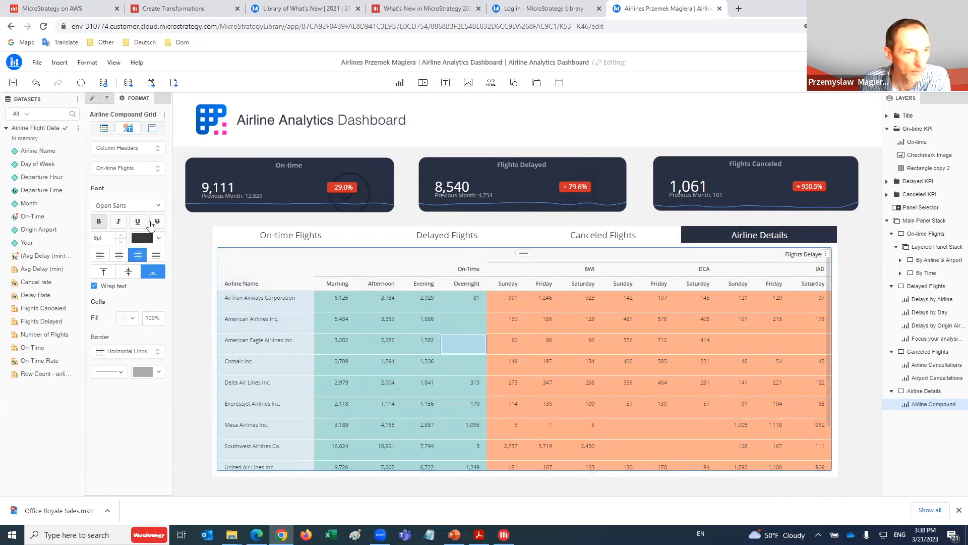
click(156, 170)
click(151, 184)
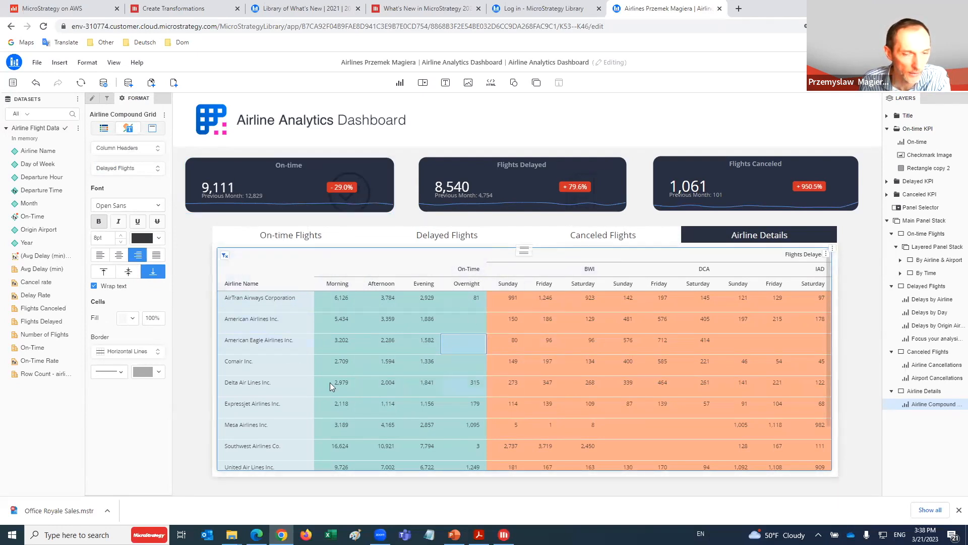
- Inspect the grid's On-time and Delayed Flights qualifications in the Advanced Qualification editor without changes
click(223, 258)
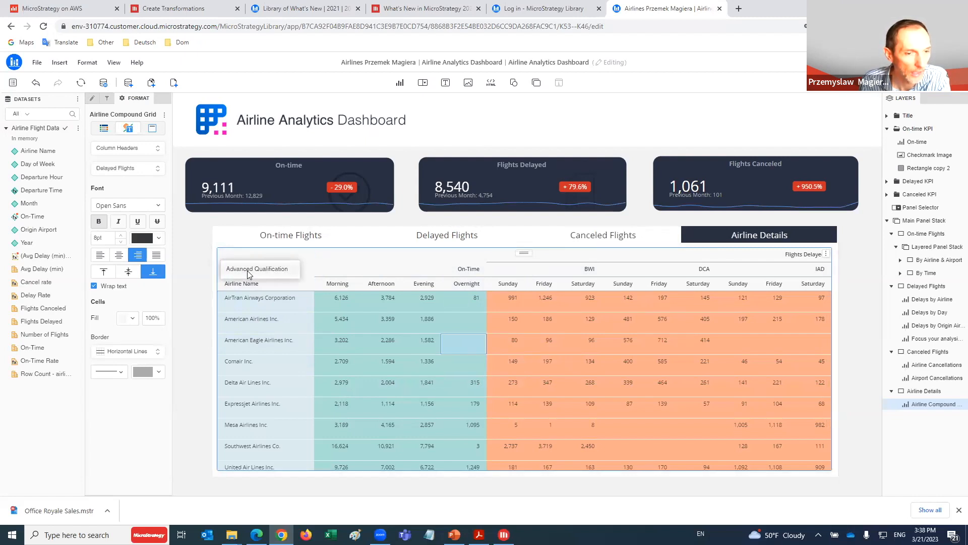
click(279, 272)
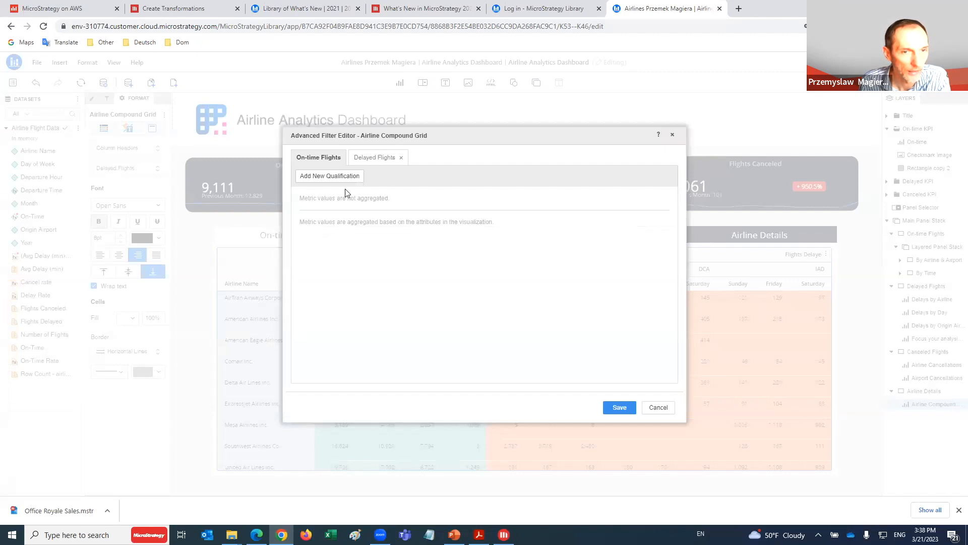
click(373, 157)
click(332, 159)
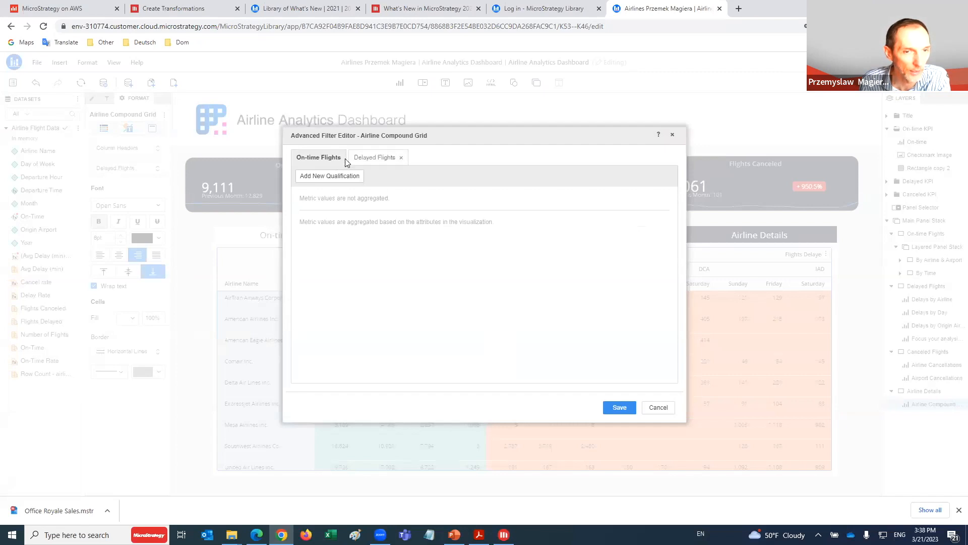
click(367, 159)
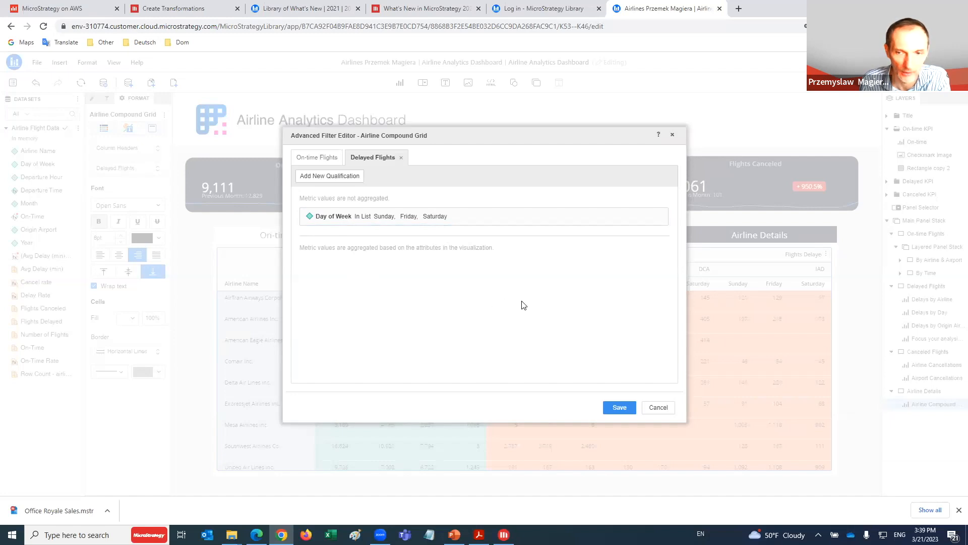
click(674, 135)
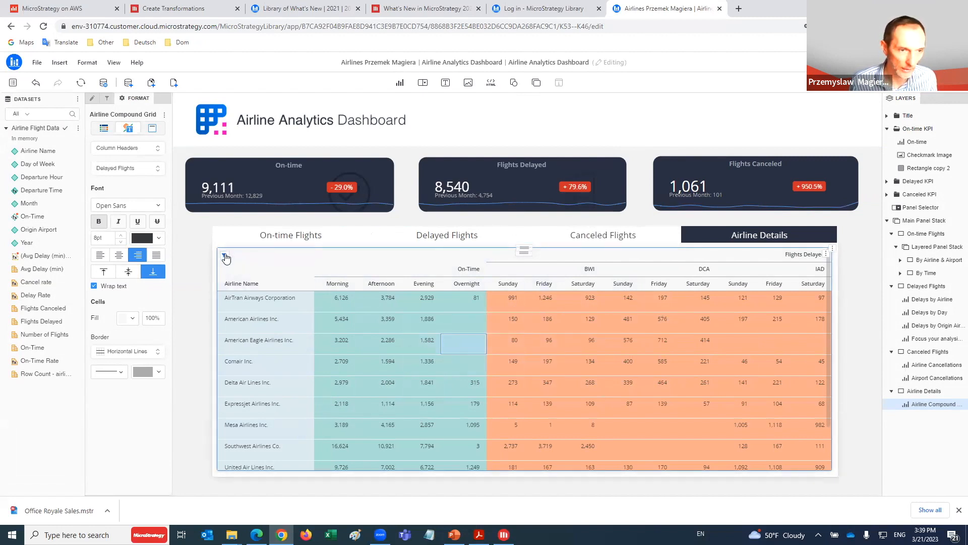
- Add Monday to the Delayed Flights Day of Week qualification and save the filter
click(224, 258)
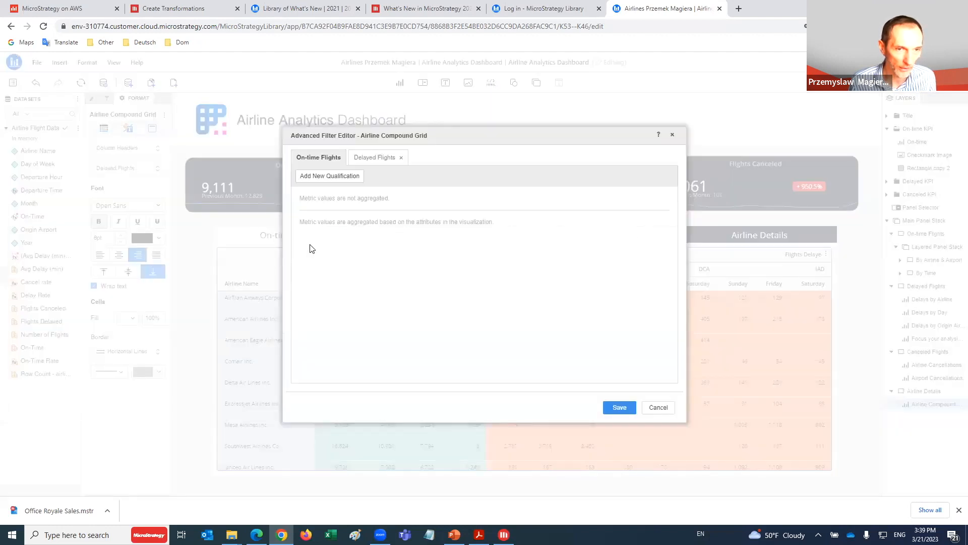
click(374, 158)
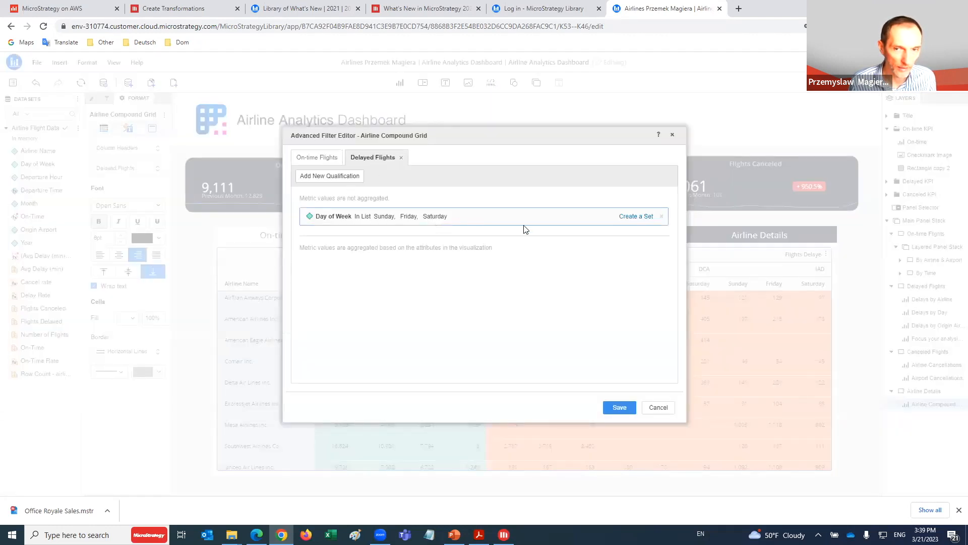
click(386, 216)
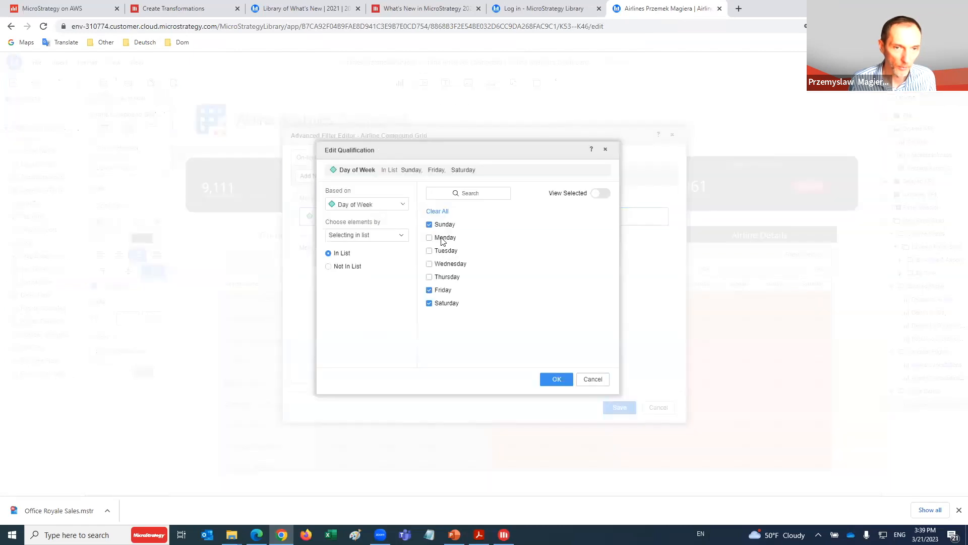
click(429, 238)
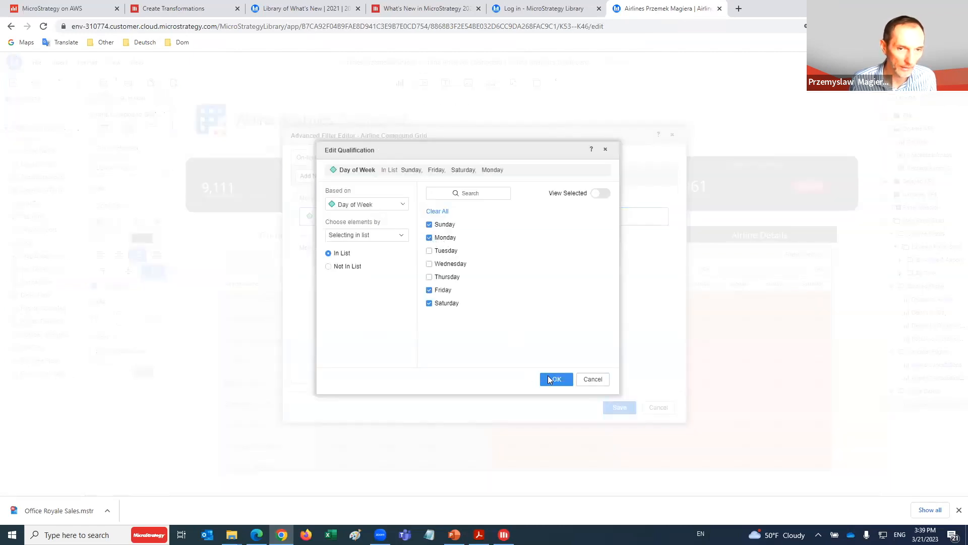
click(553, 380)
click(610, 408)
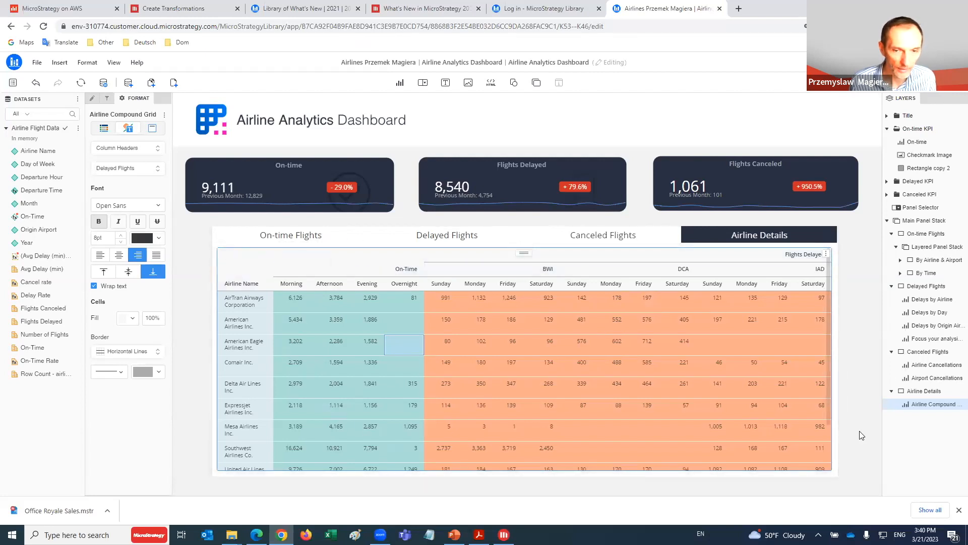
- Cycle through On-time, Delayed and Canceled Flights panels, then bring up Main Panel Stack actions on Airline Details
click(308, 236)
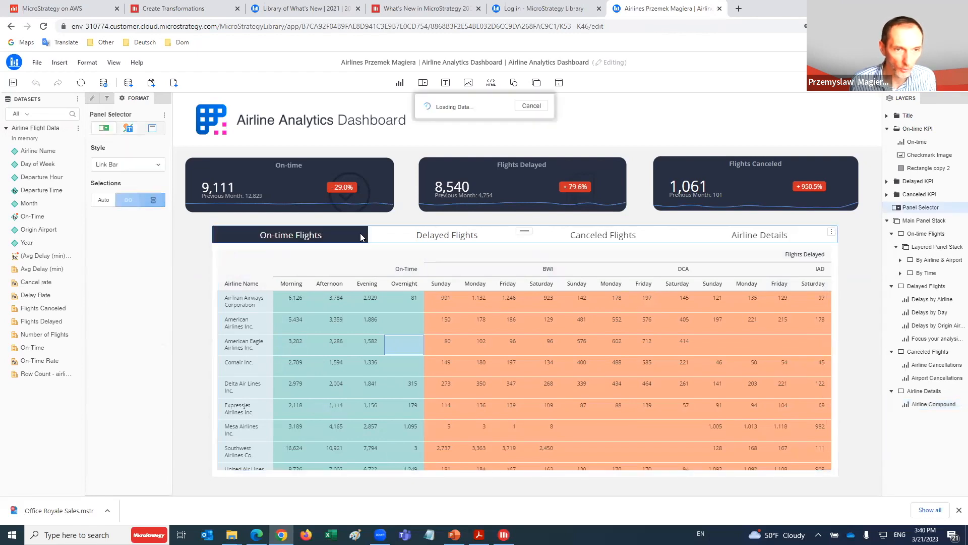
click(494, 236)
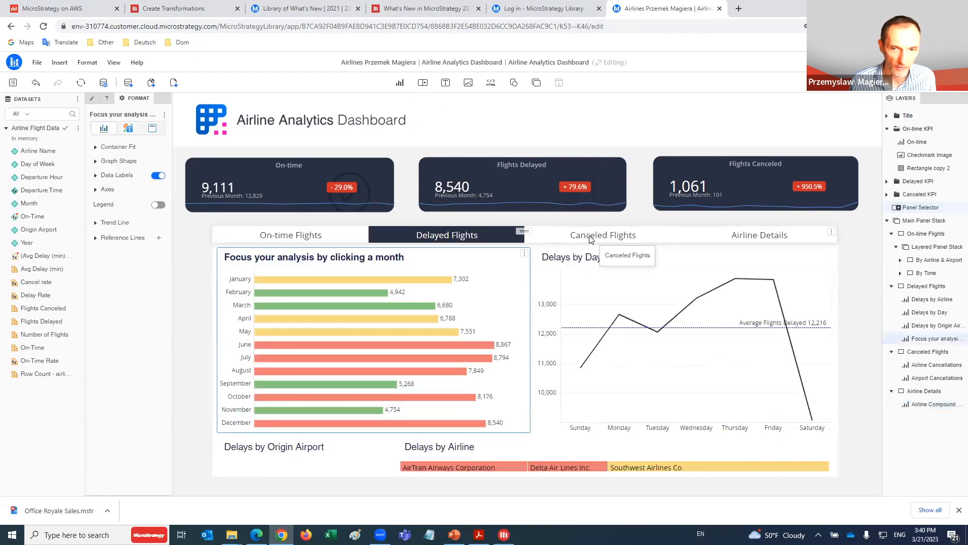
click(591, 239)
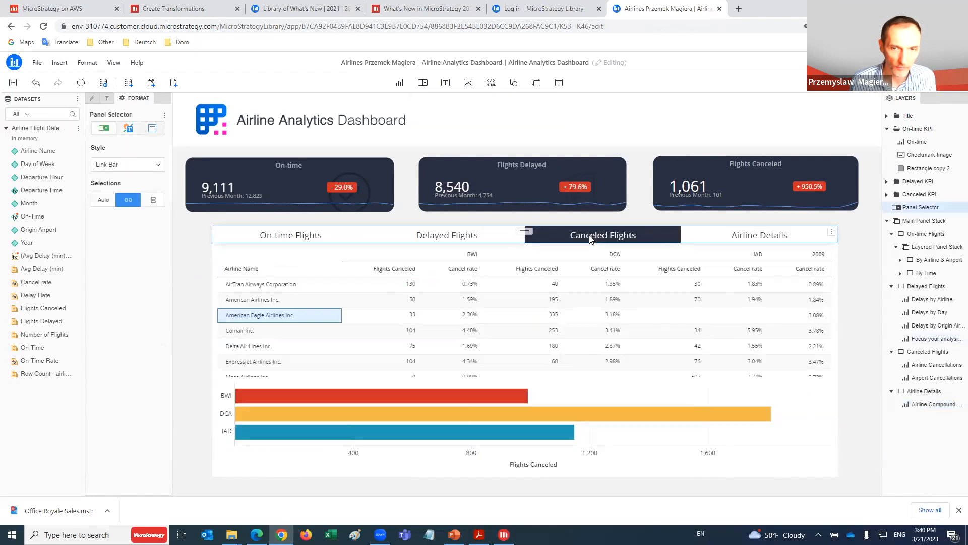
click(752, 238)
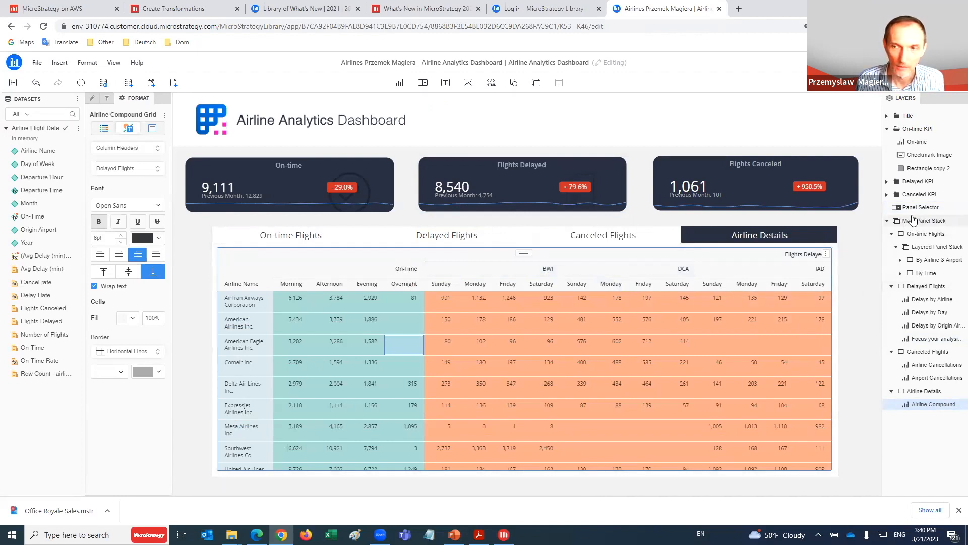
click(887, 222)
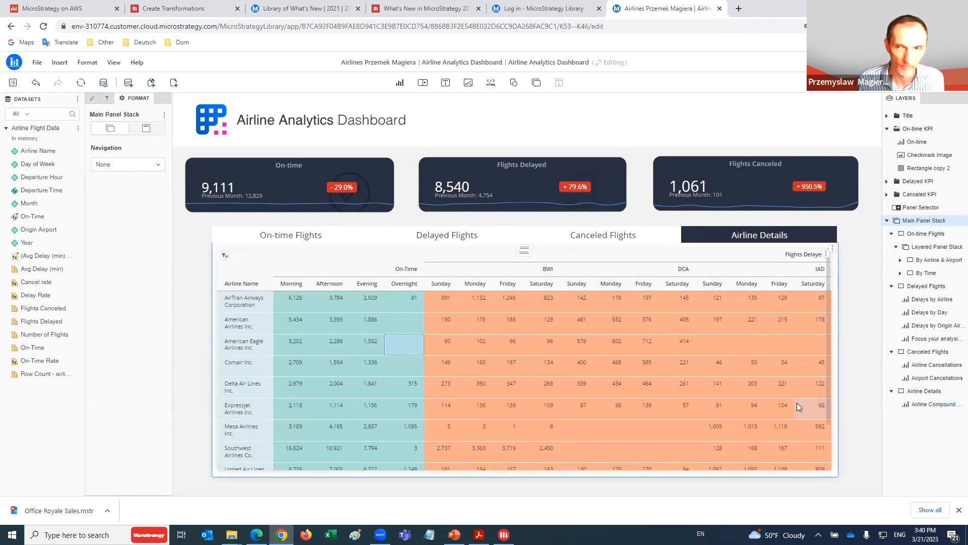
right_click(920, 223)
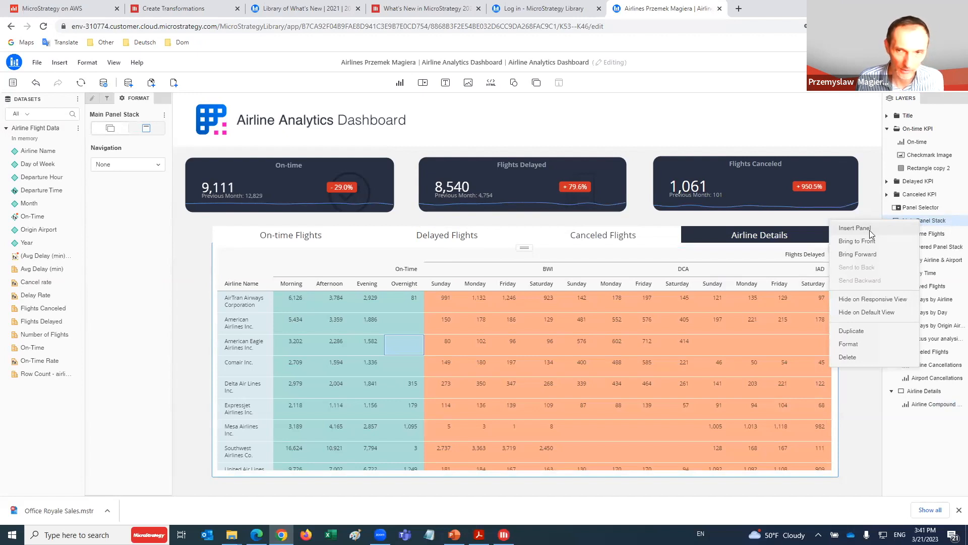
- Close the action list by toggling the Layers panel off and on, then clicking away
click(859, 110)
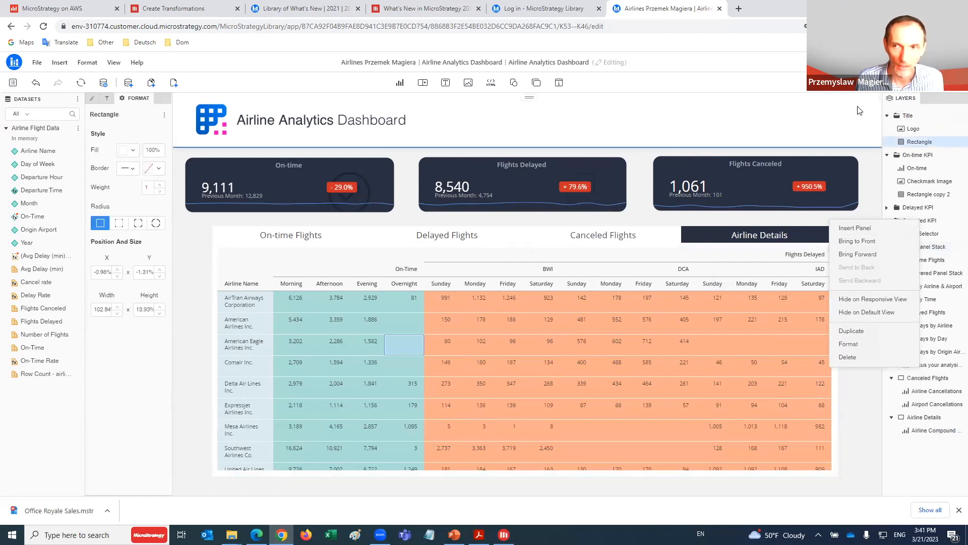
click(114, 63)
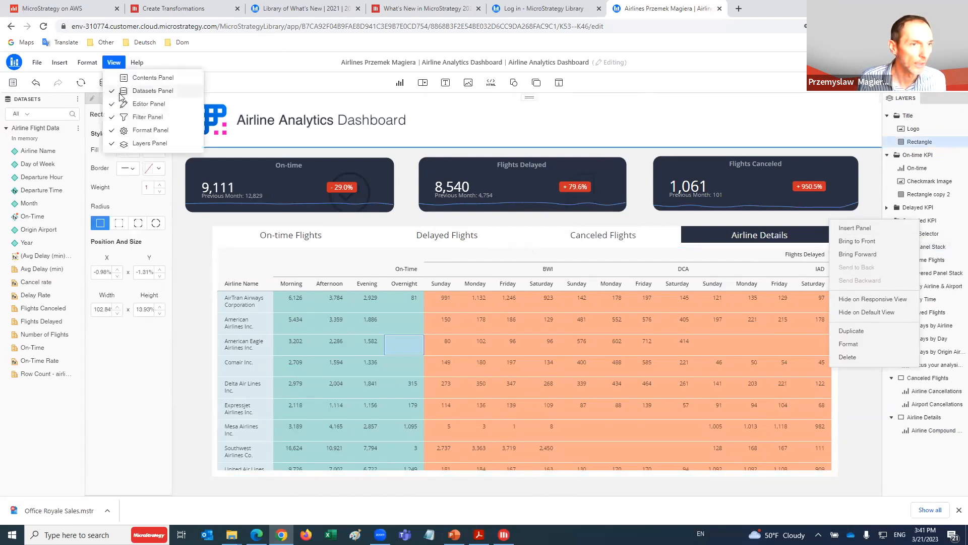
click(140, 144)
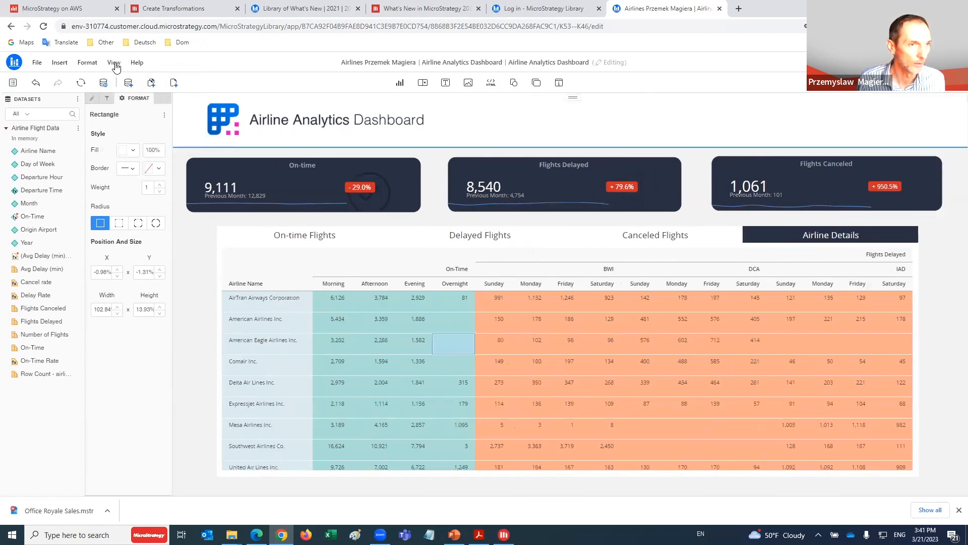
click(114, 63)
click(142, 143)
click(129, 84)
click(114, 62)
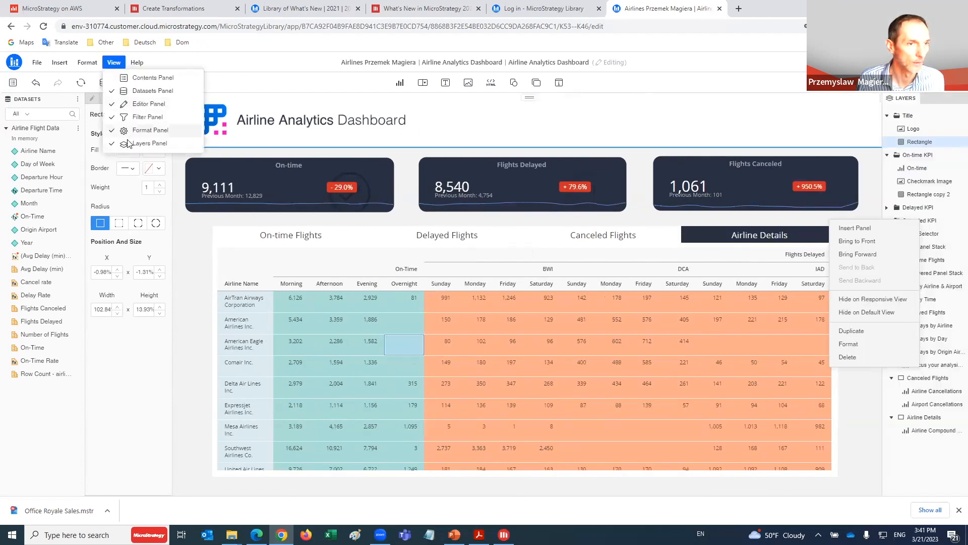
click(918, 468)
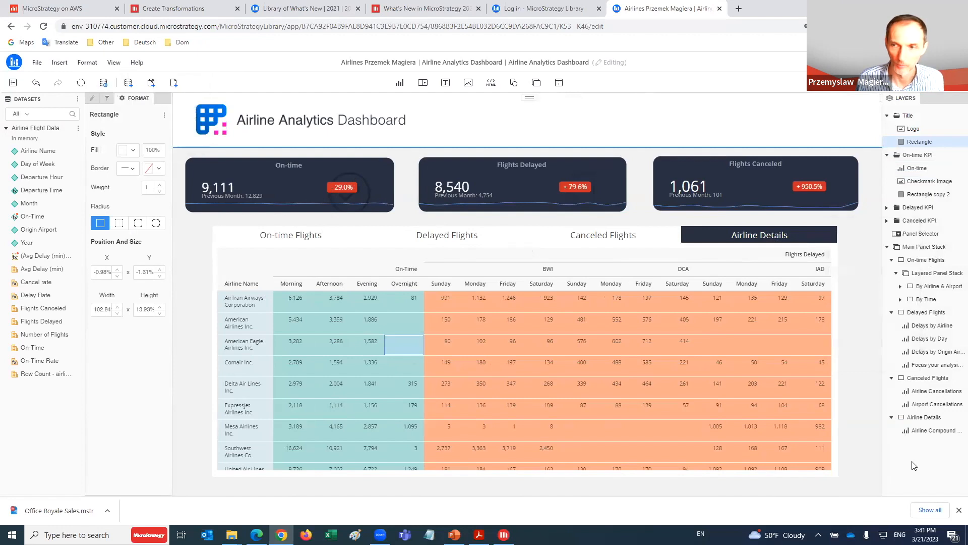
- Insert a new panel into the Main Panel Stack from its right-click menu
click(926, 247)
right_click(928, 250)
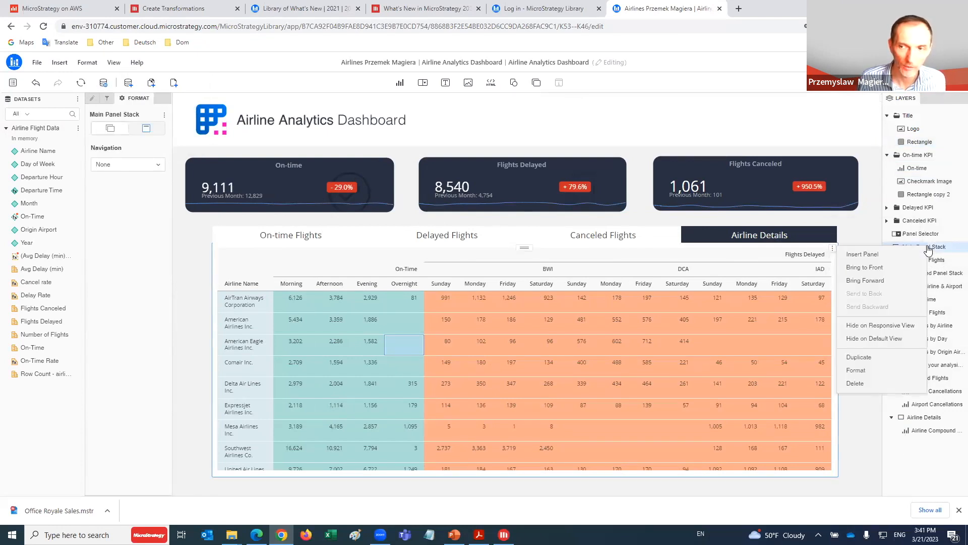
click(865, 254)
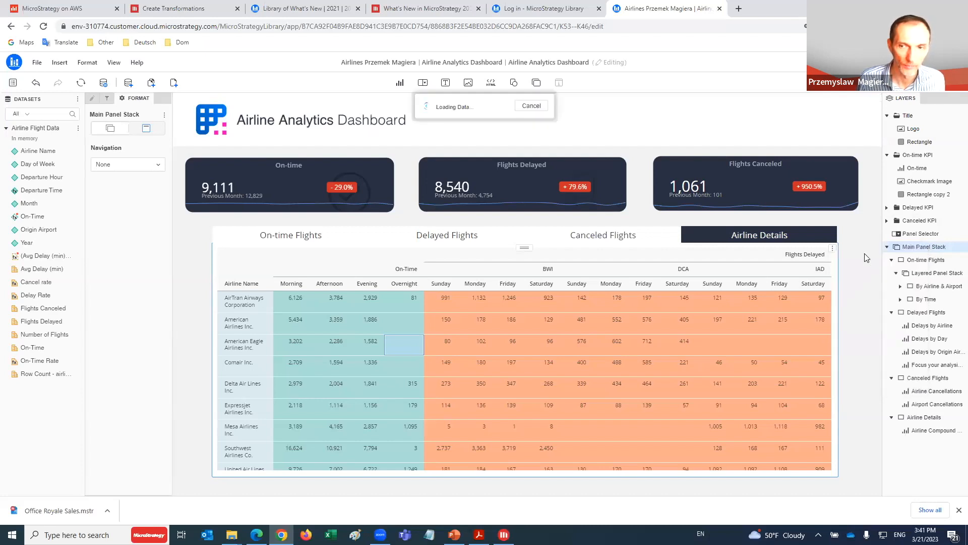
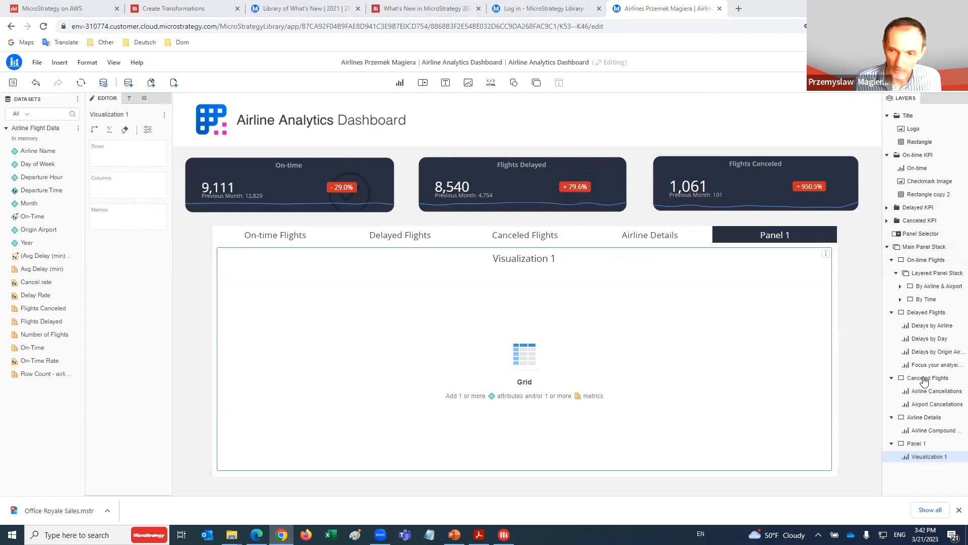
- Rename the new Panel 1 in the Layers panel to 'Focused Airline Analysis'
click(918, 444)
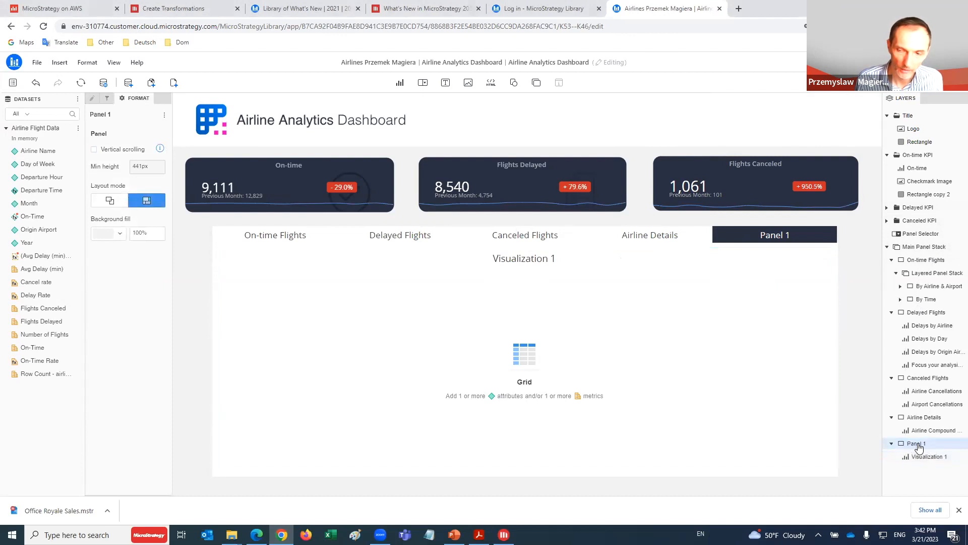
double_click(916, 446)
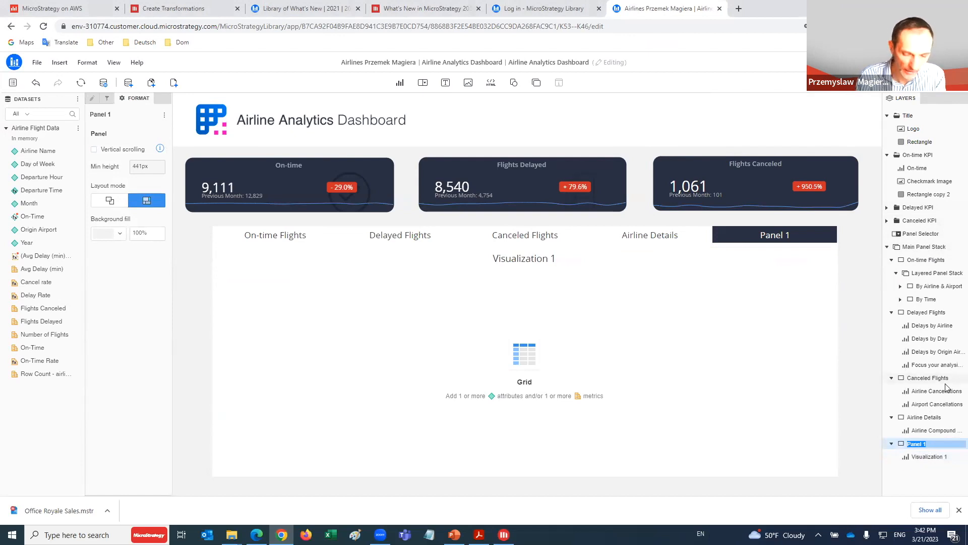
text(Focused )
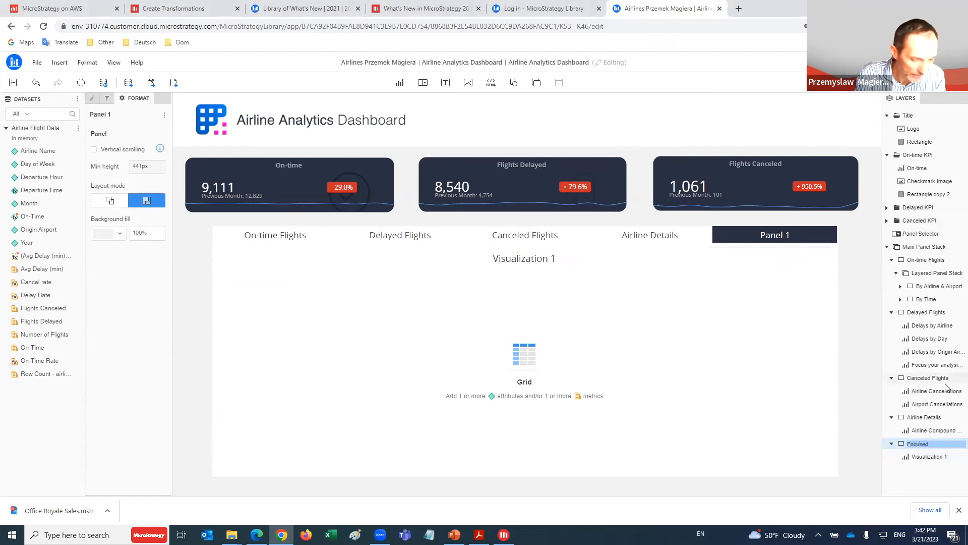
text(Airline Analysis)
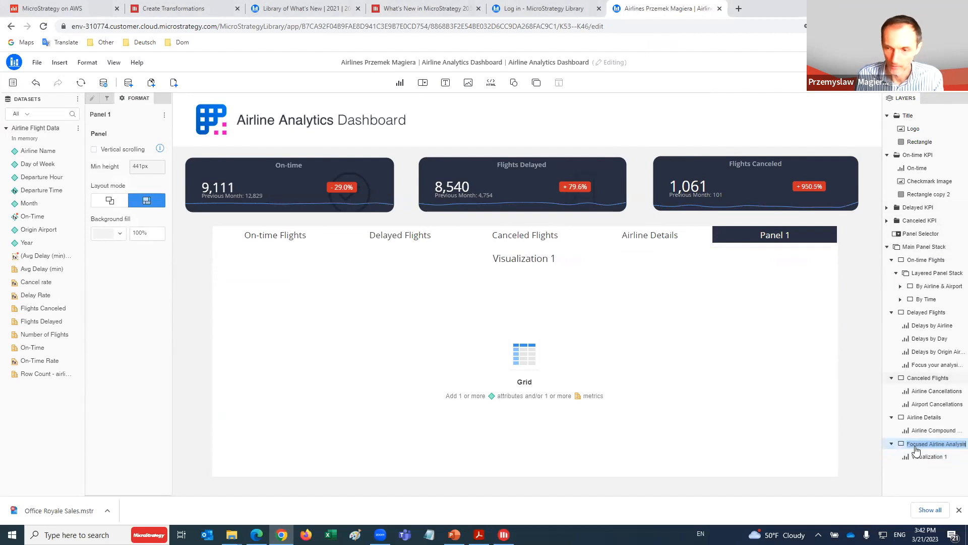
click(913, 478)
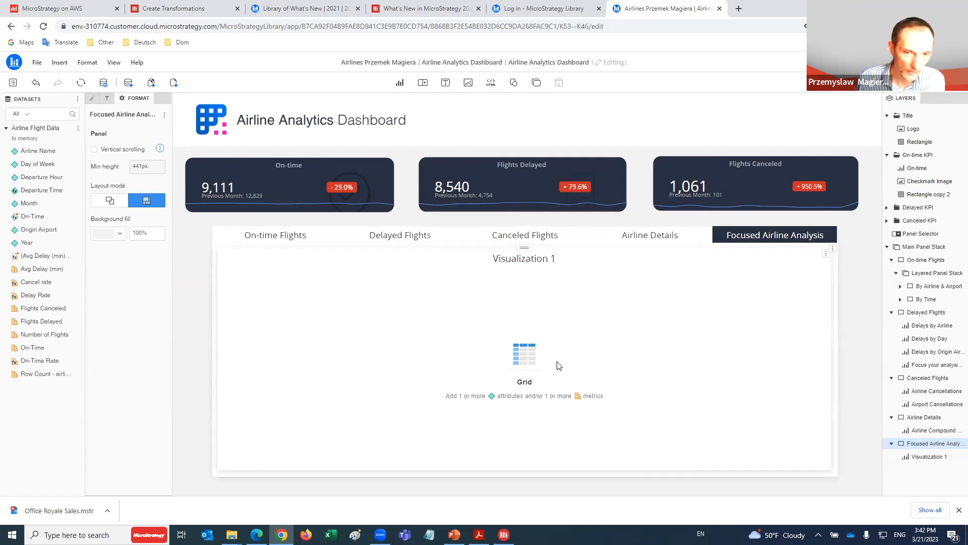
- Change the empty grid visualization to the Grid (Modern) type
right_click(525, 357)
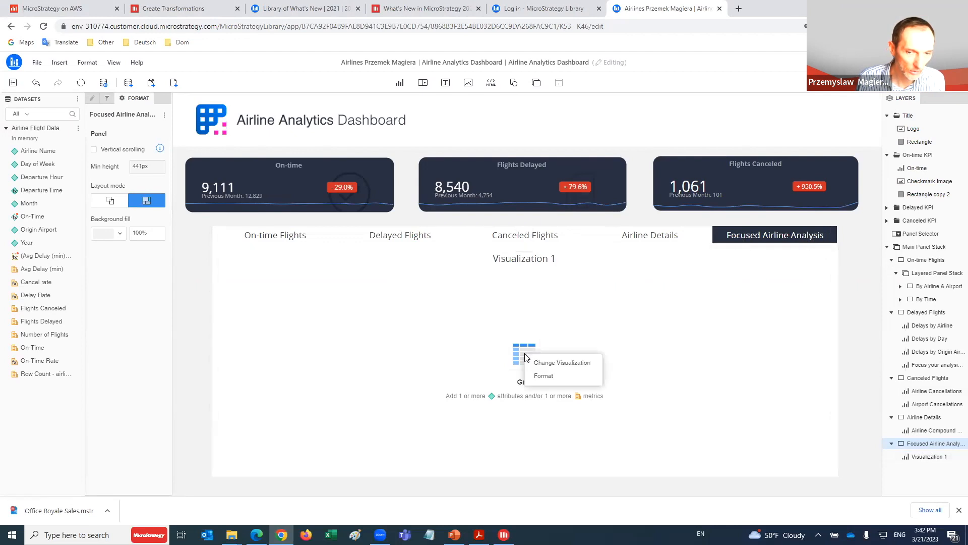
click(551, 364)
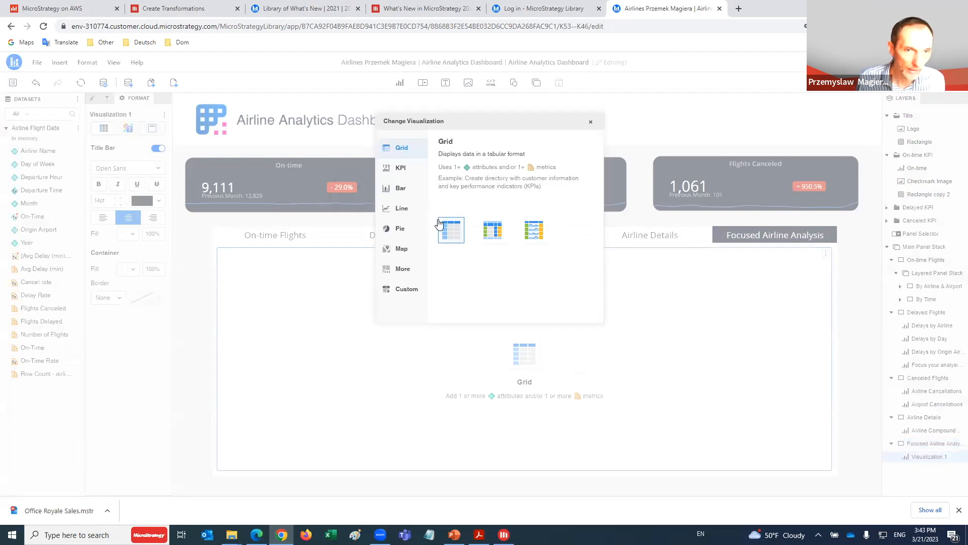
click(537, 230)
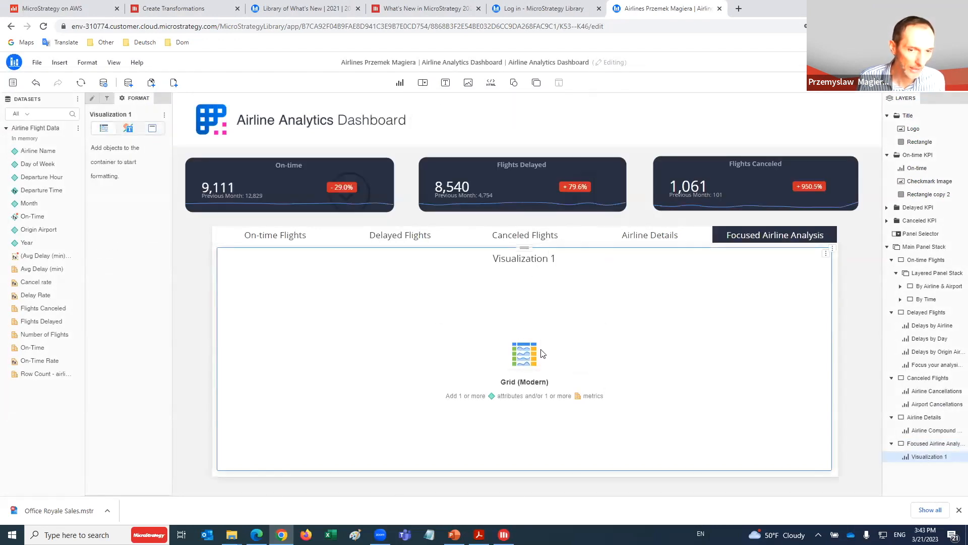
- Check the modern grid's context menus, then bring up Visualization 1's actions in the layer list
right_click(528, 356)
right_click(523, 320)
click(580, 290)
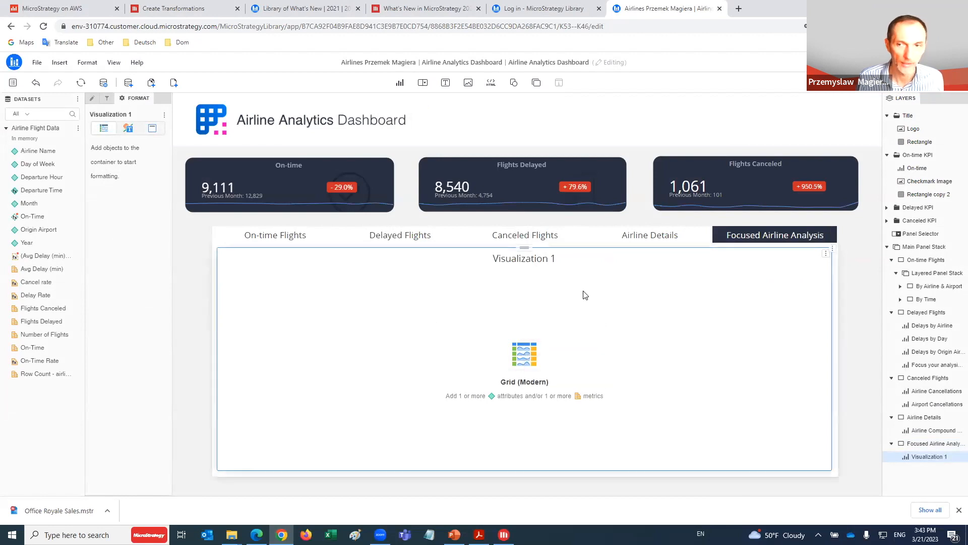
right_click(548, 350)
right_click(520, 360)
click(528, 415)
right_click(532, 425)
click(548, 319)
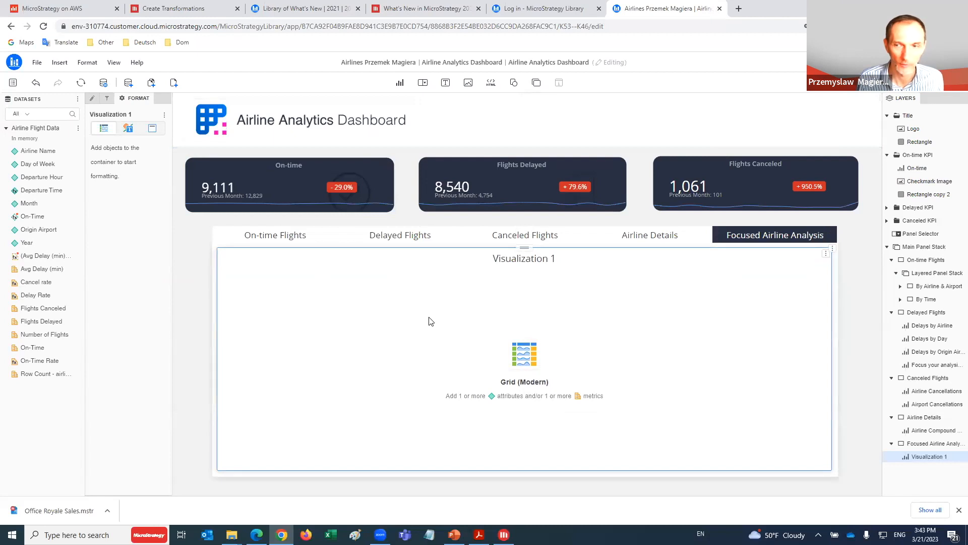
right_click(929, 459)
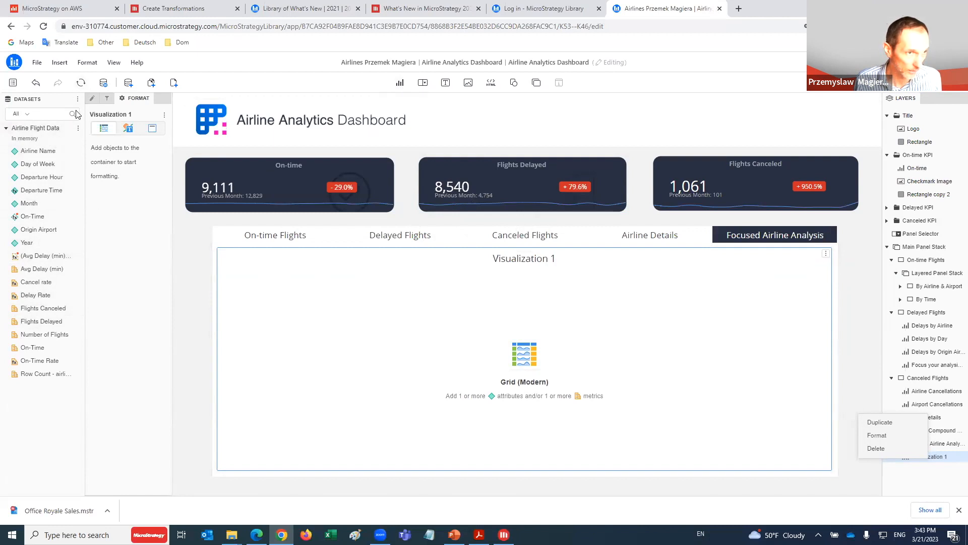
- Show Visualization 1's Editor setup and list the Microchart and Column Set options for Columns
click(114, 64)
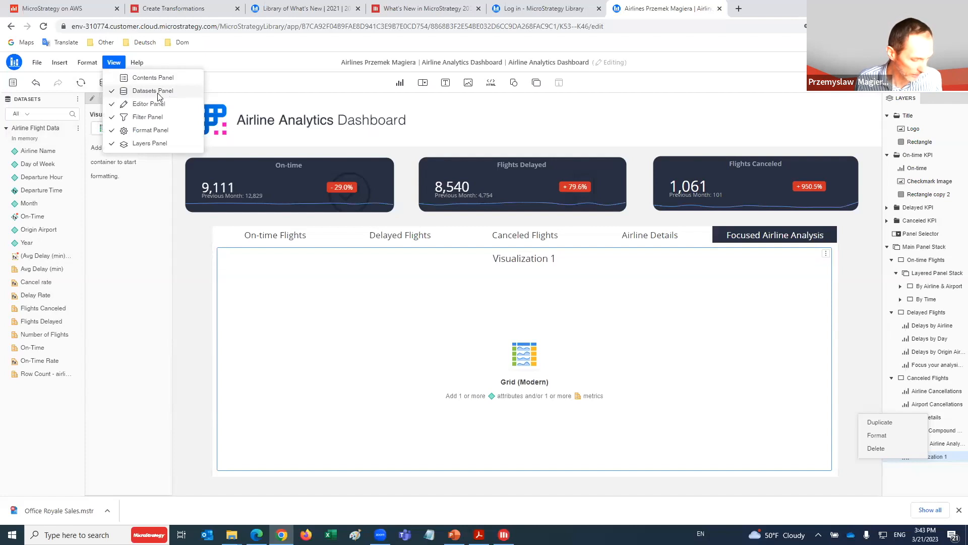
click(138, 204)
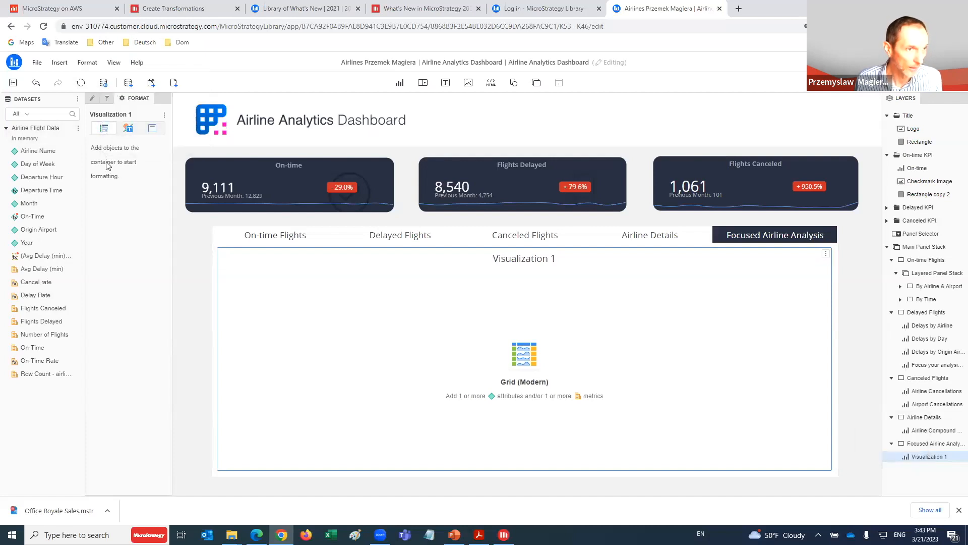
click(92, 99)
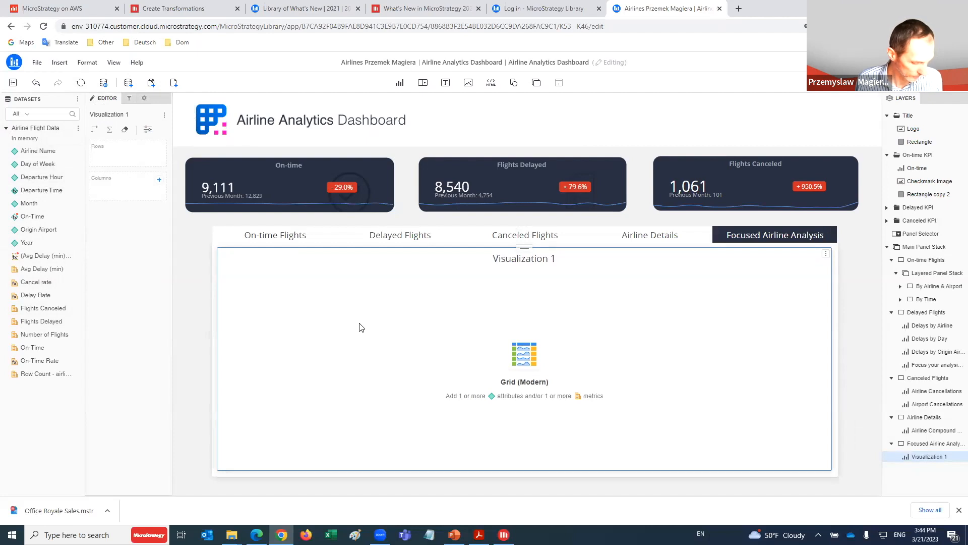
click(129, 99)
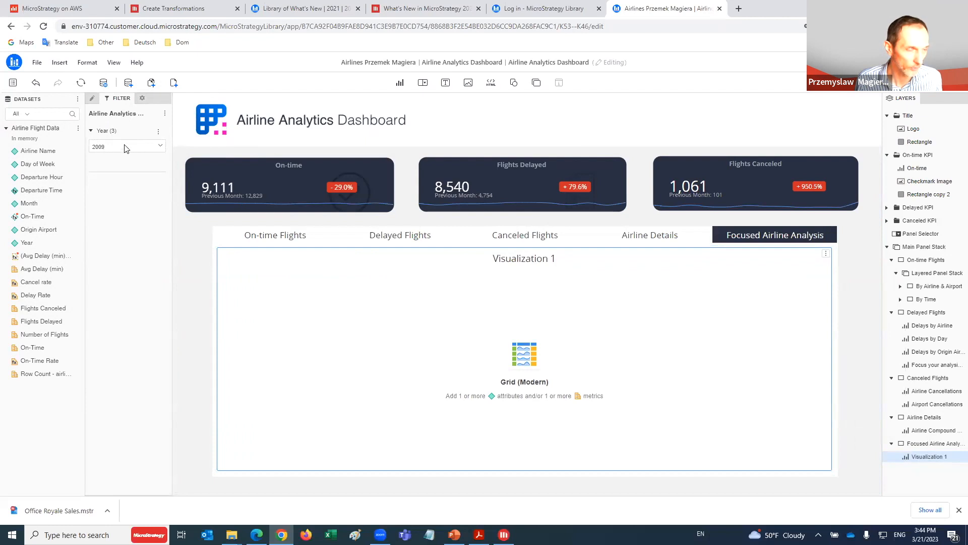
click(93, 100)
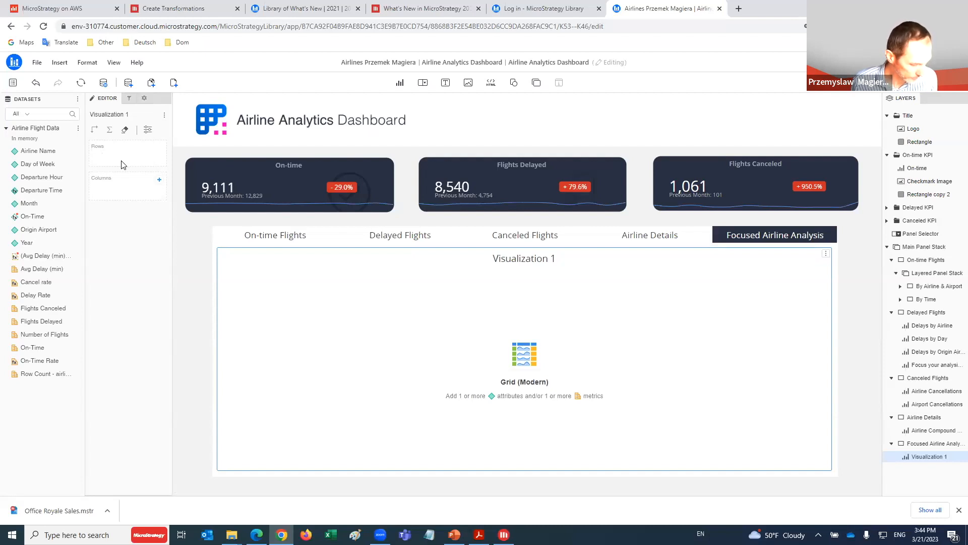
click(160, 180)
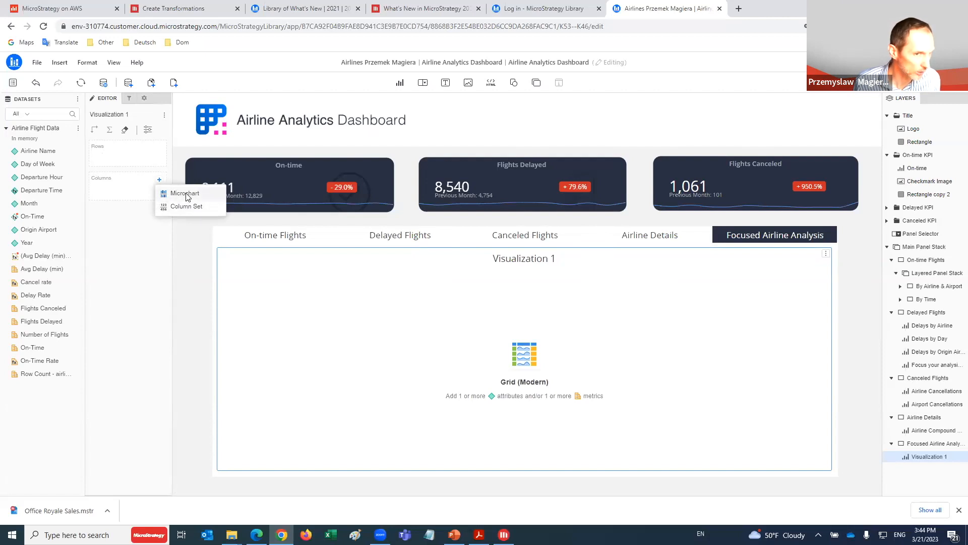
- Set up a Sparkline microchart plotting Number of Flights by Month
click(185, 194)
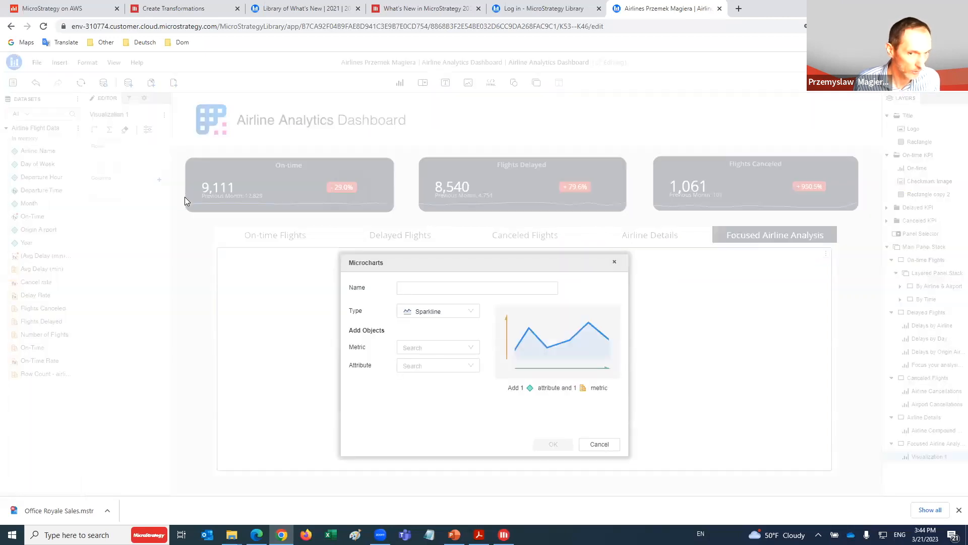
click(608, 443)
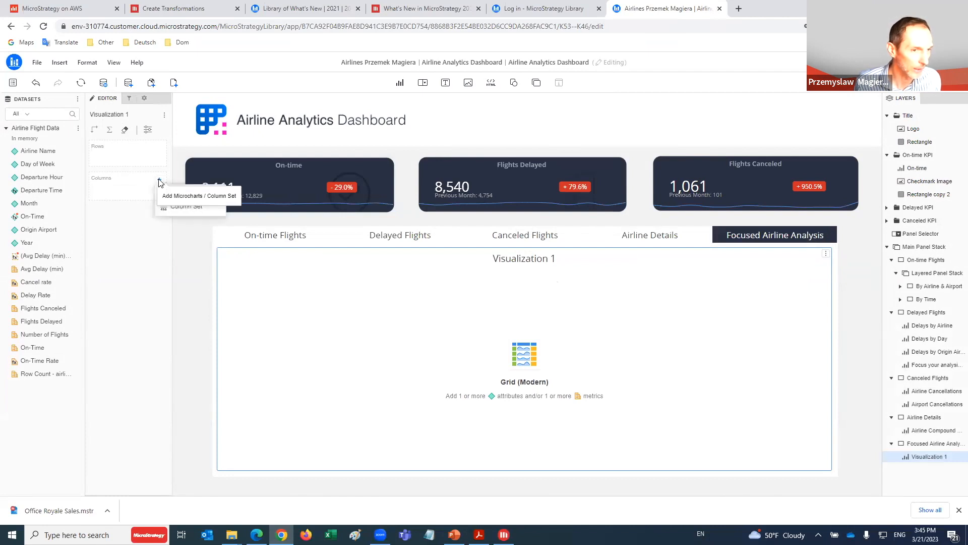
click(159, 181)
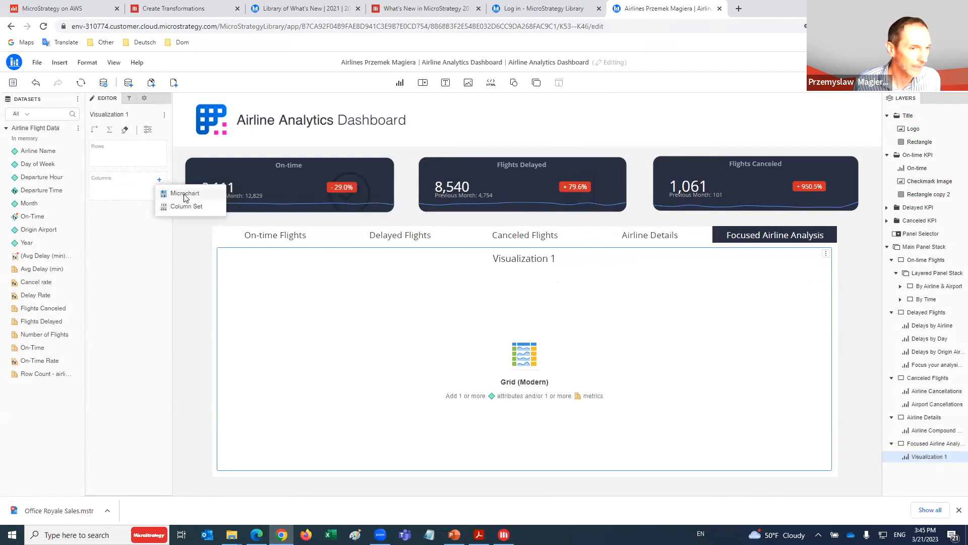
click(185, 197)
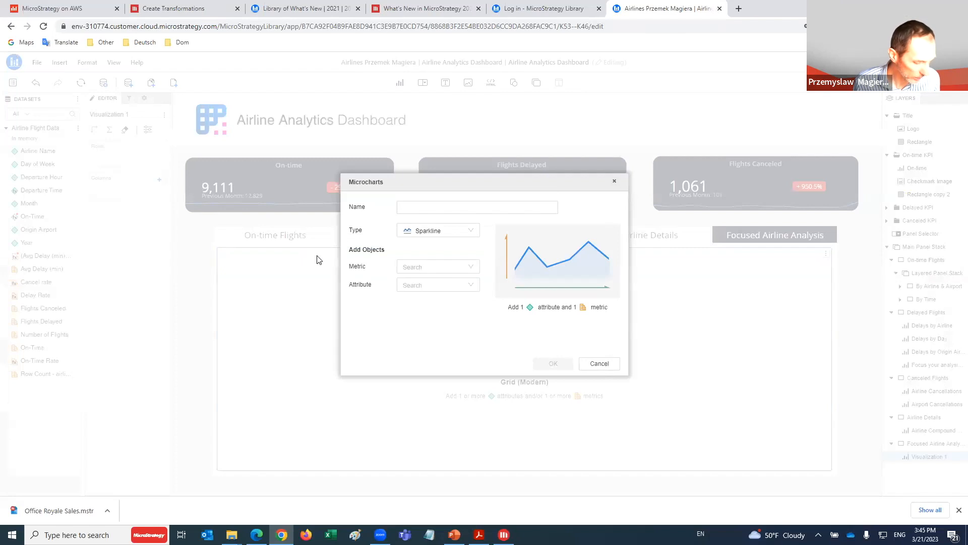
click(426, 236)
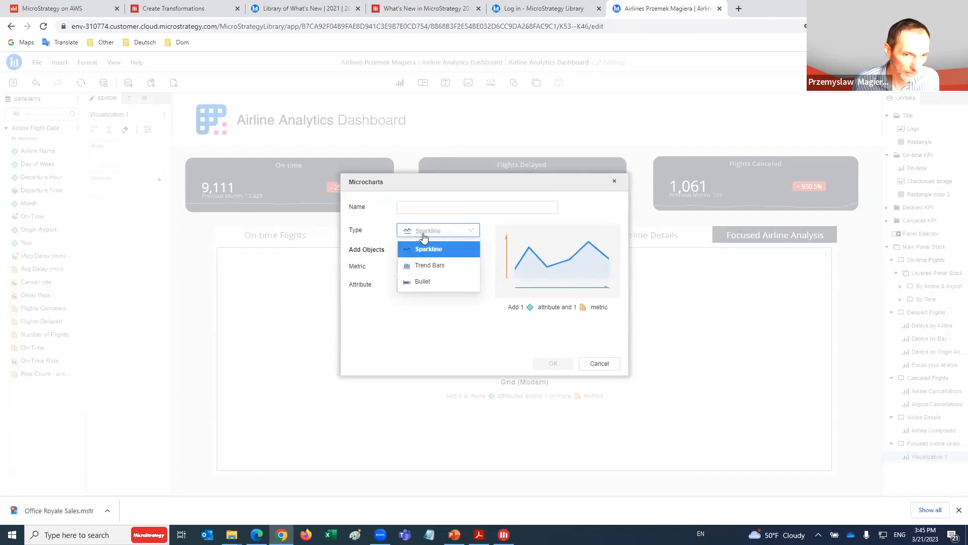
click(394, 233)
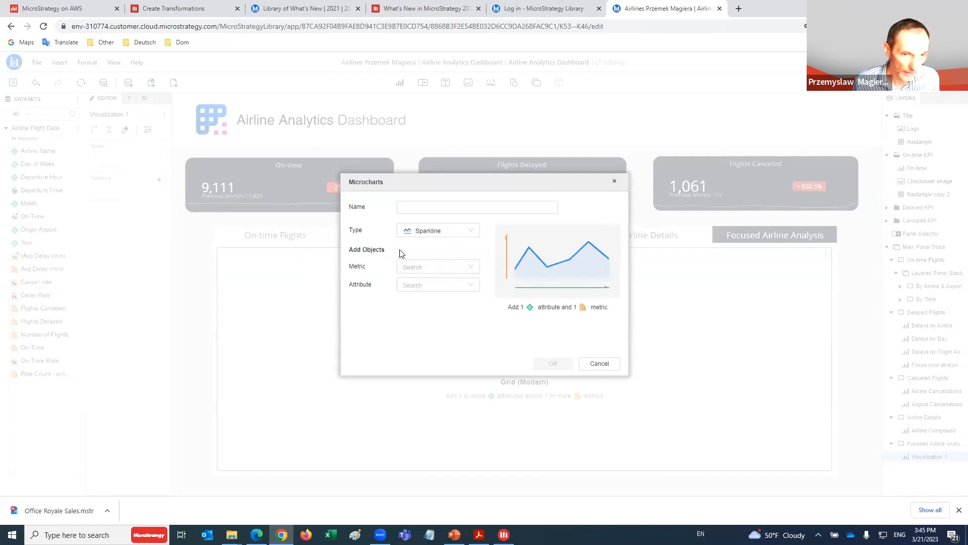
click(408, 268)
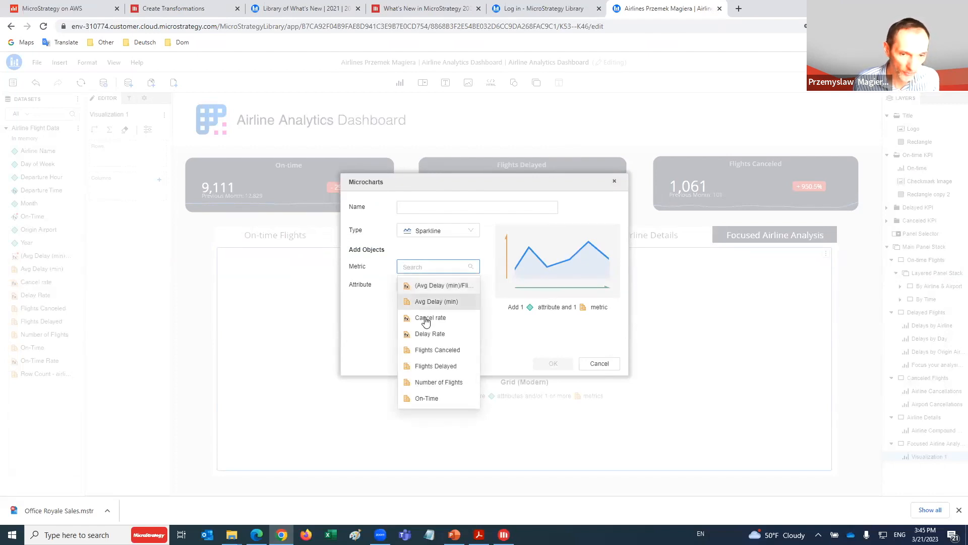
click(443, 382)
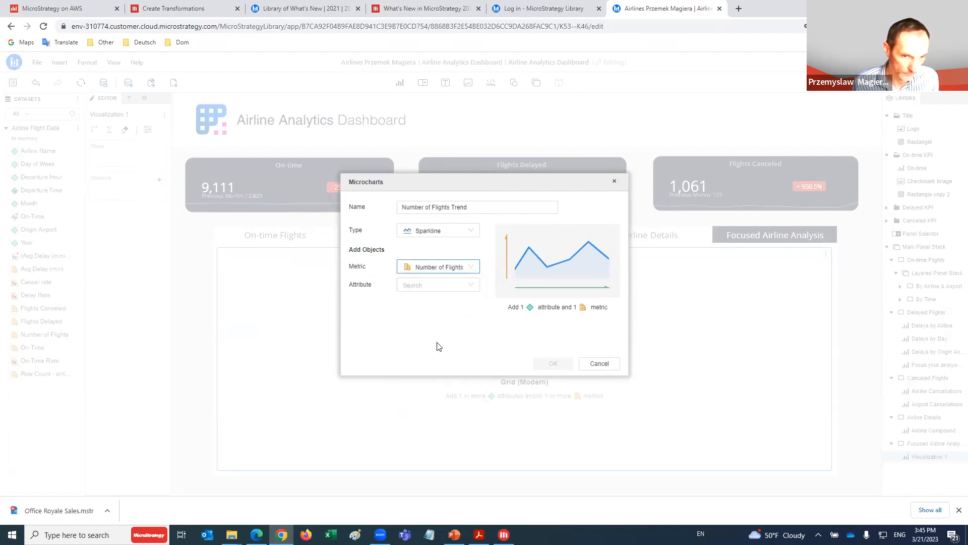
click(424, 287)
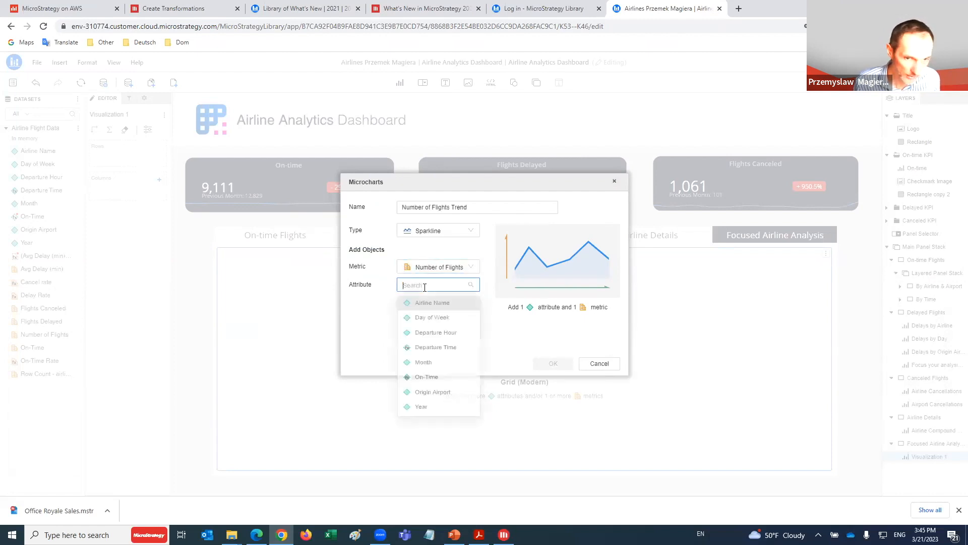
click(421, 367)
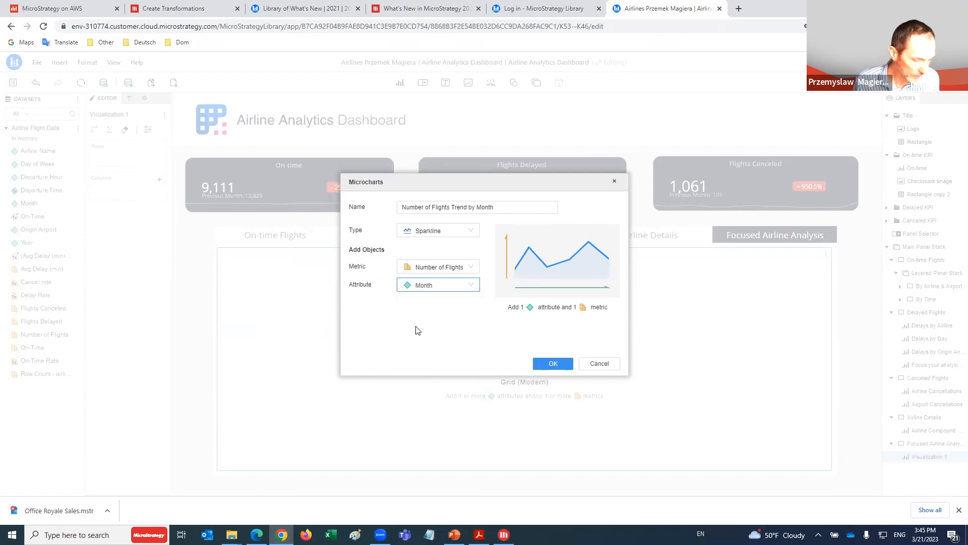
- Rename the sparkline 'Total Flights Trend by Month' and add it to the grid
click(443, 207)
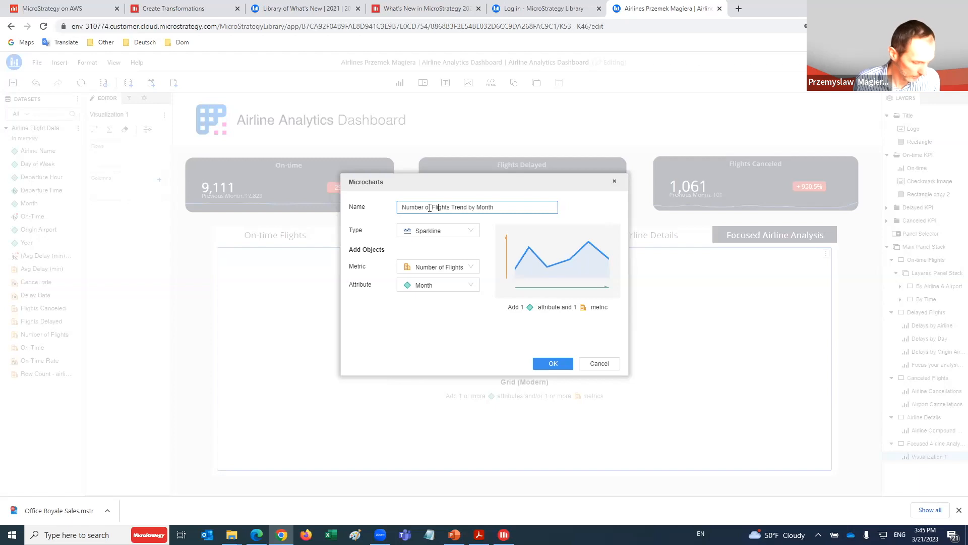
drag(429, 206, 356, 195)
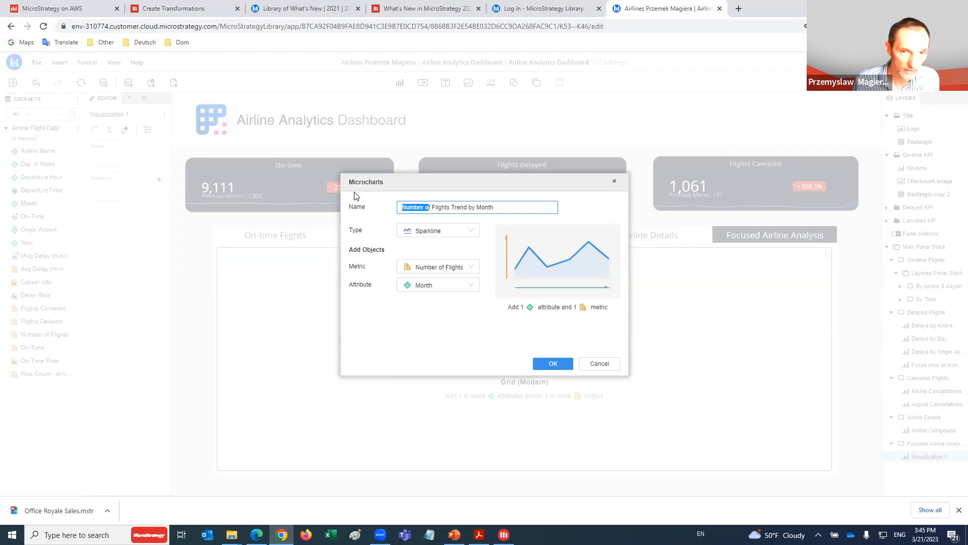
key(BackSpace)
key(Delete)
key(Delete)
text(Total)
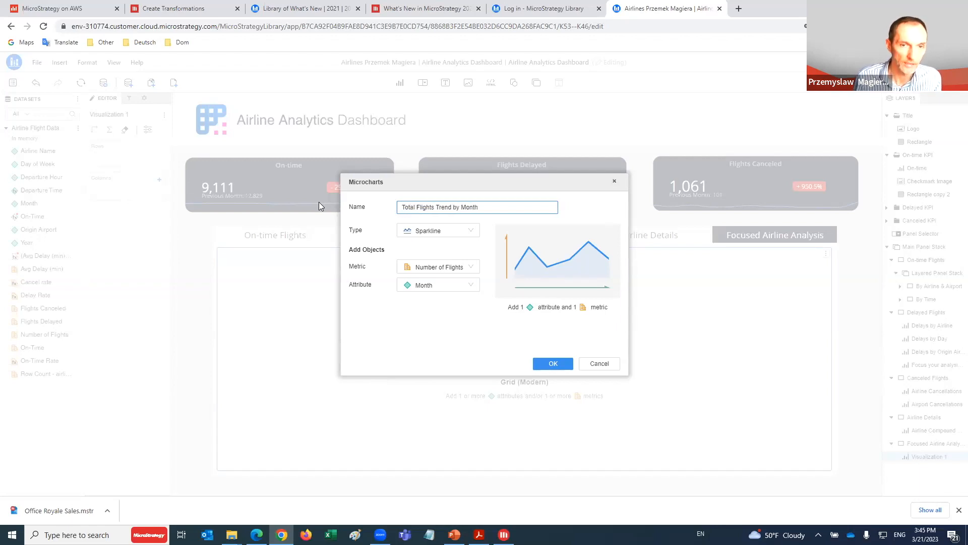
click(550, 363)
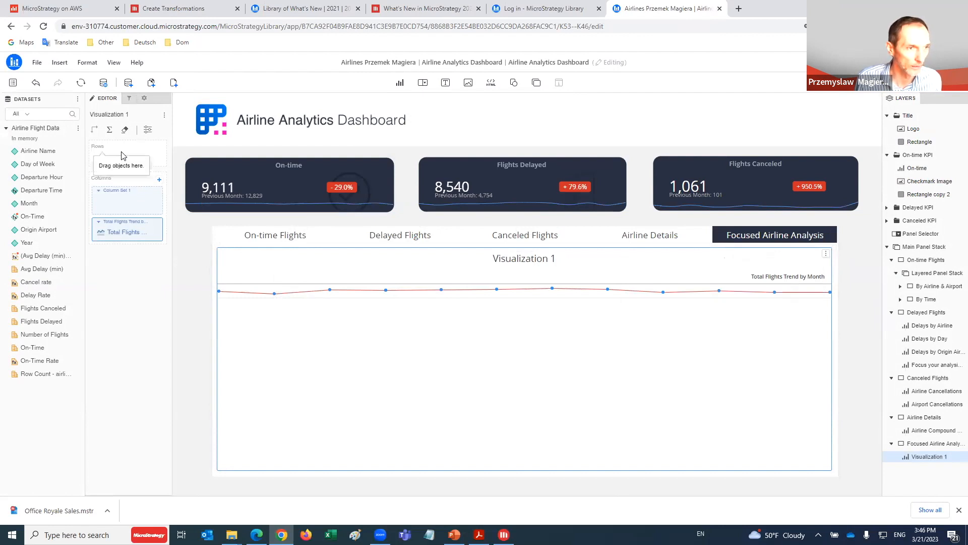
- Put Airline Name into Rows and delete the empty Column Set 1
drag(54, 155, 110, 152)
drag(112, 152, 113, 152)
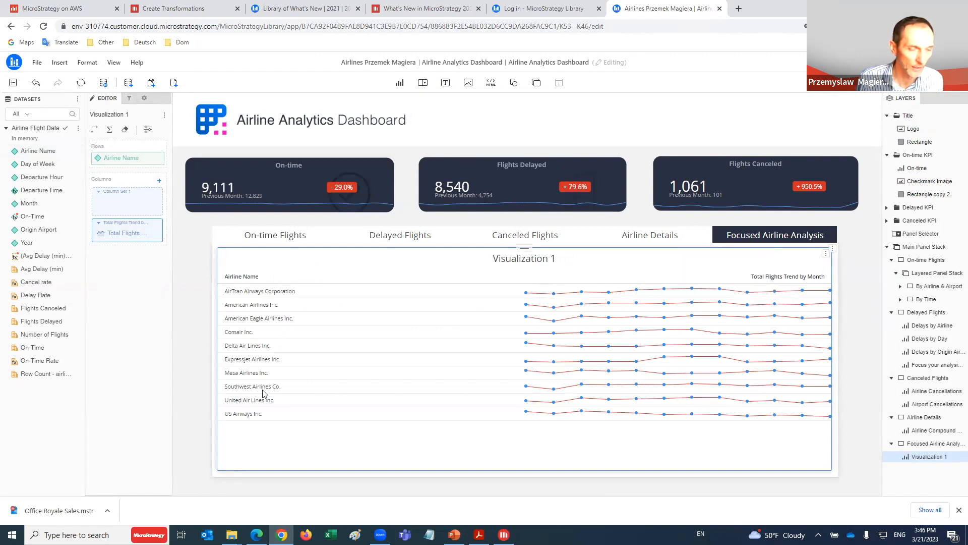
mouse_move(666, 332)
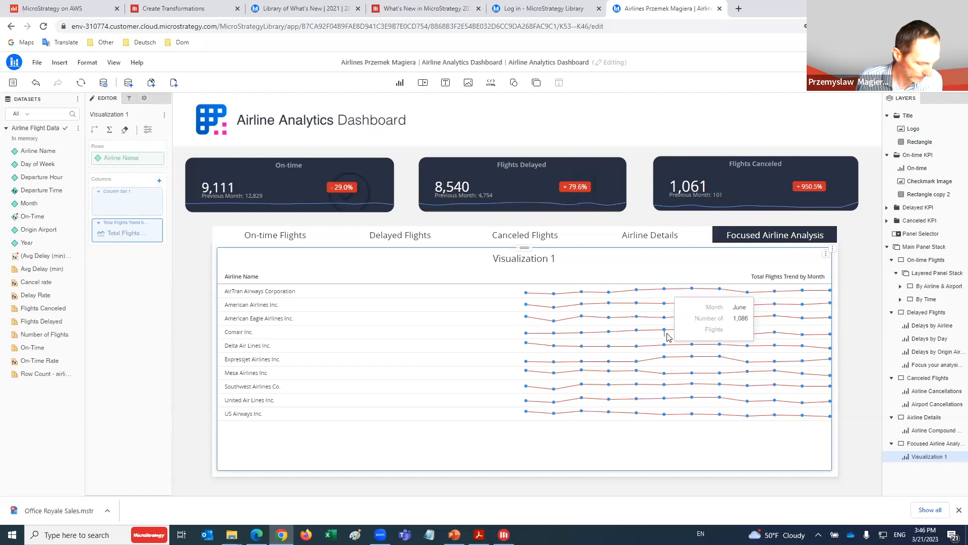
click(157, 192)
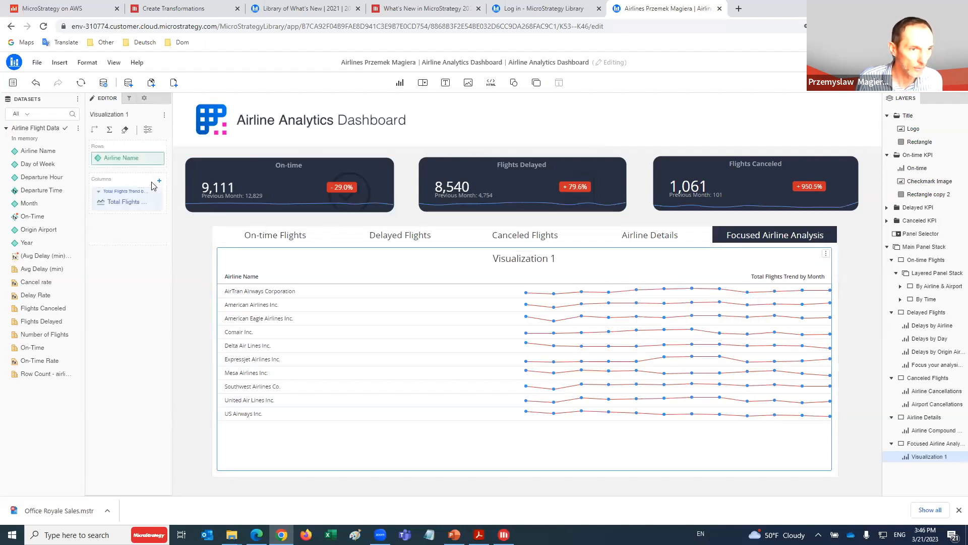
click(159, 180)
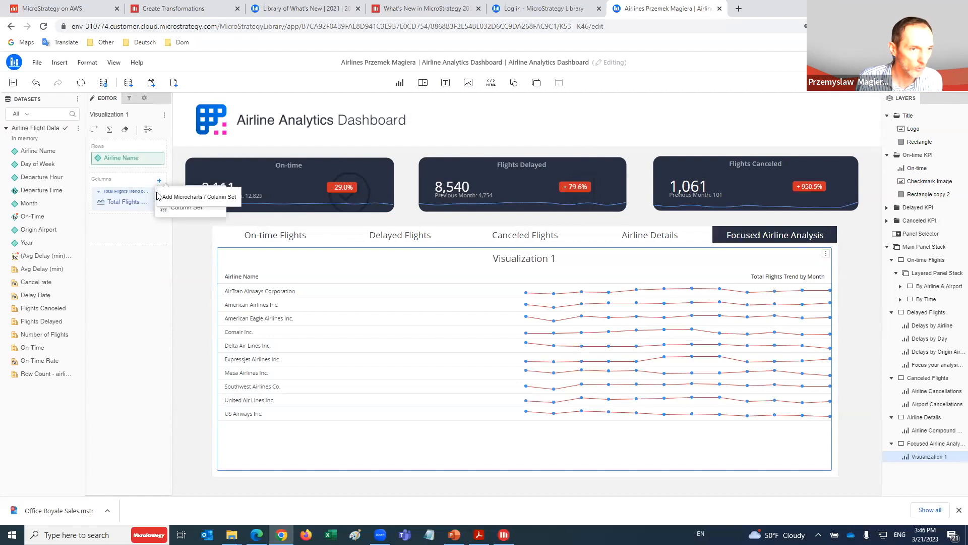
- Add Column Set 2 holding Avg Delay (min), replacing a mistakenly added ratio metric
click(187, 208)
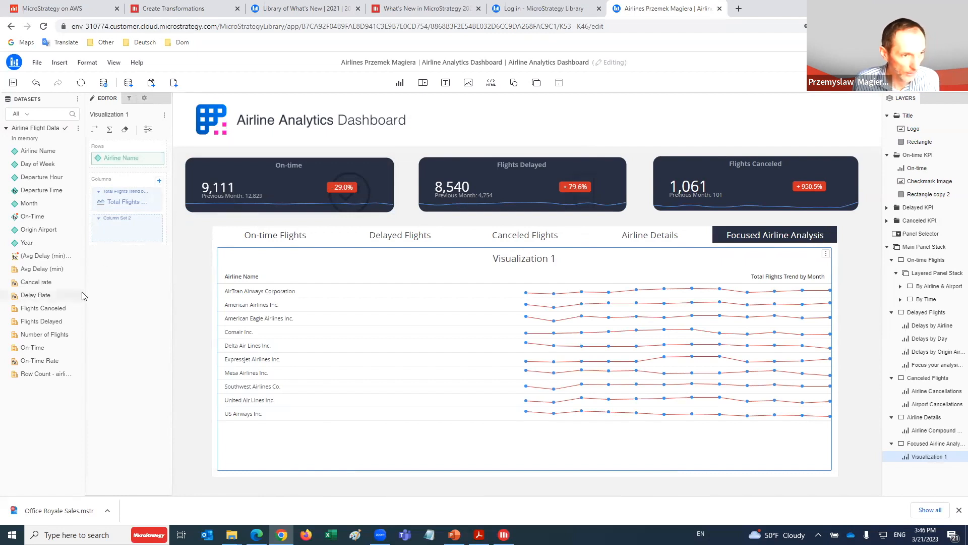
drag(44, 257, 117, 237)
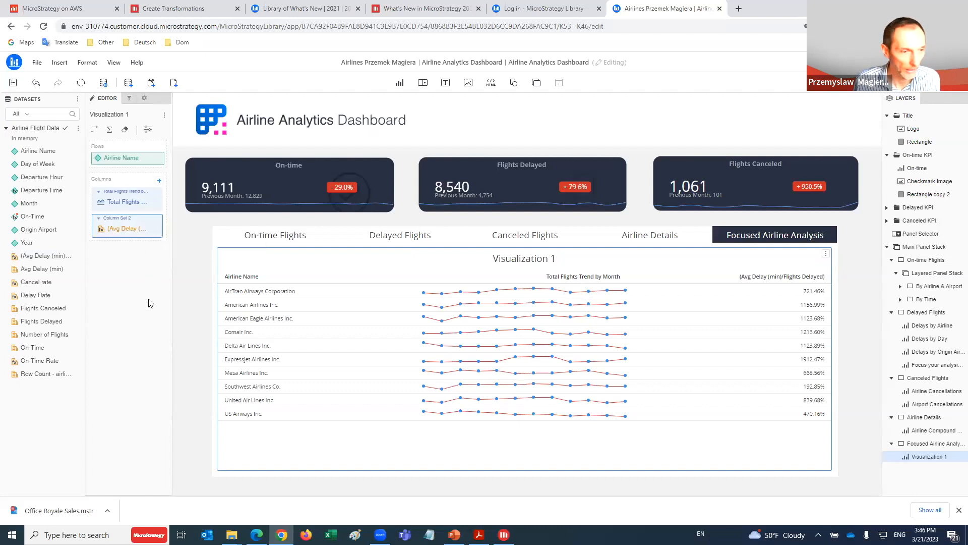
click(158, 221)
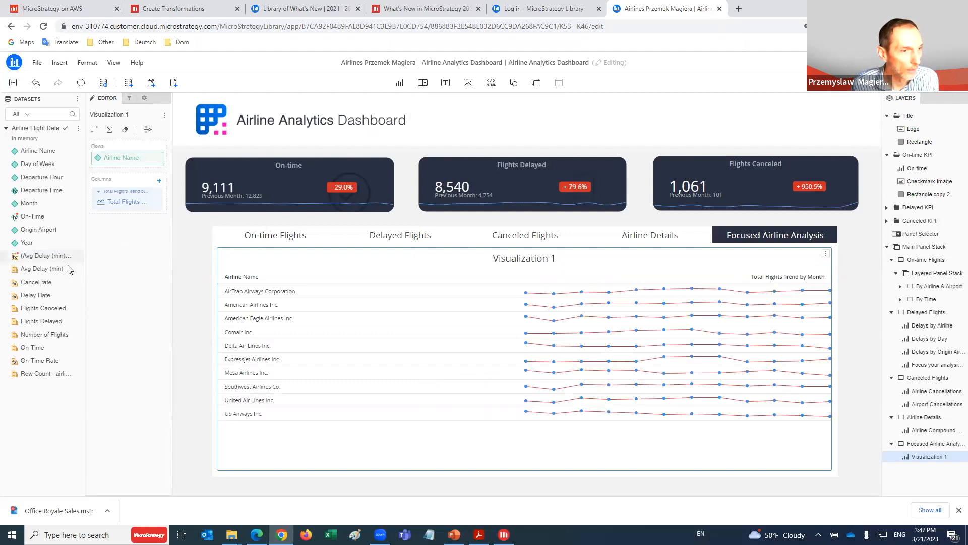
drag(45, 273, 52, 252)
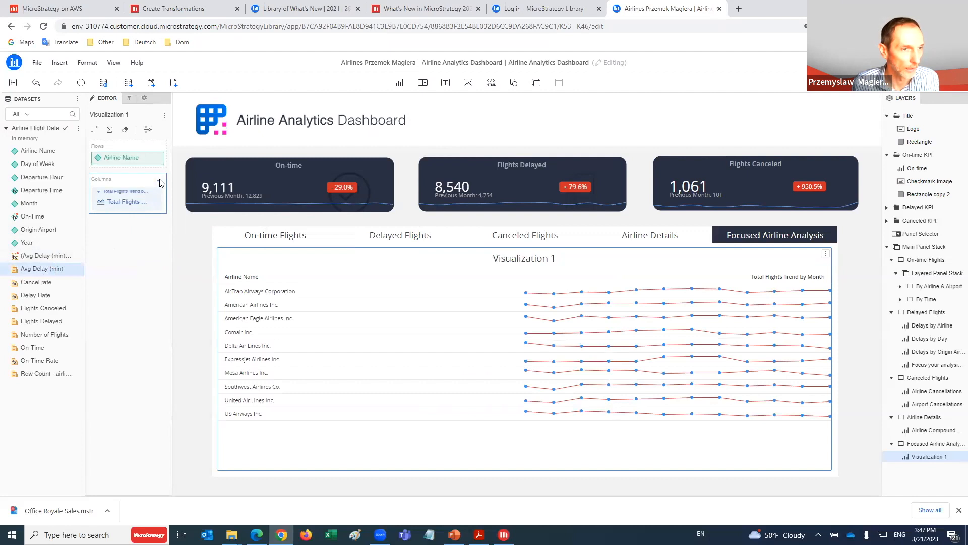
click(160, 181)
click(177, 211)
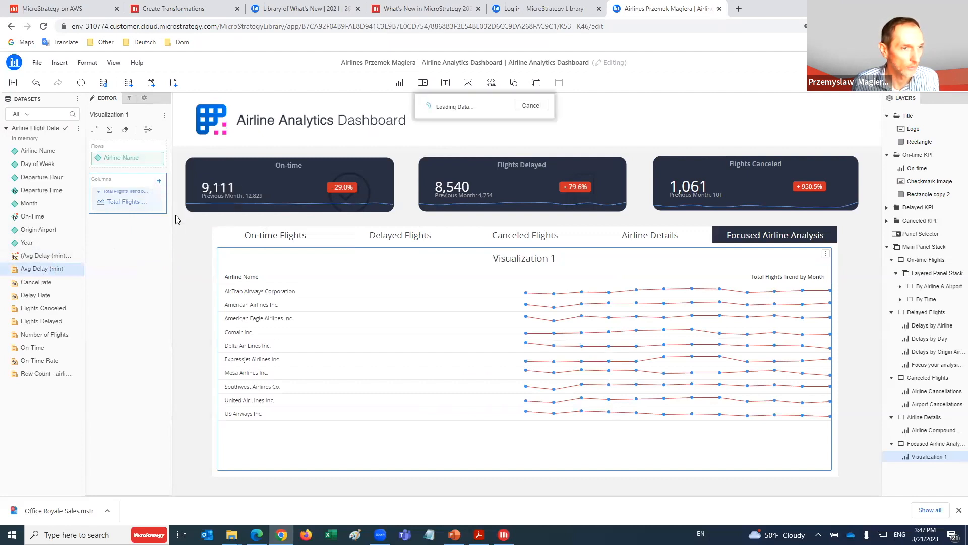
drag(48, 268, 135, 238)
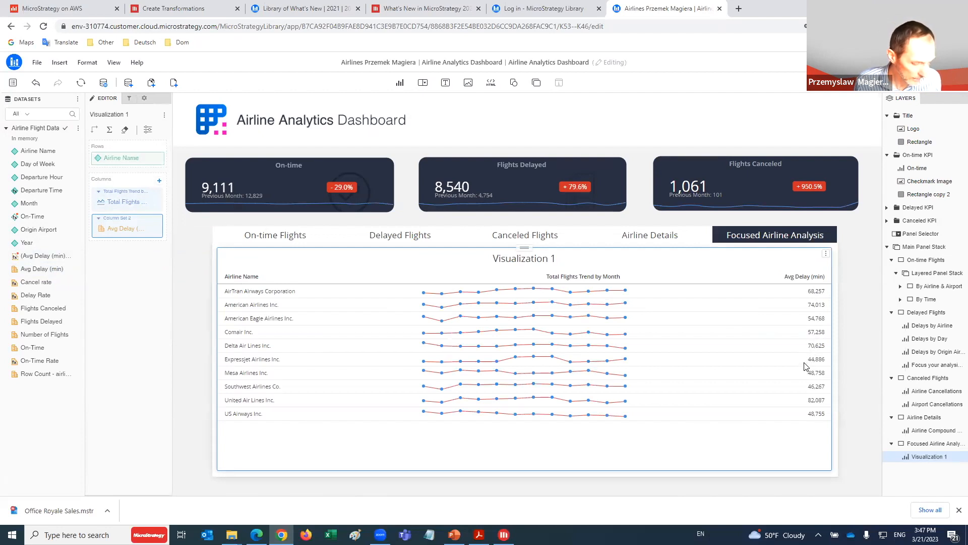
click(160, 183)
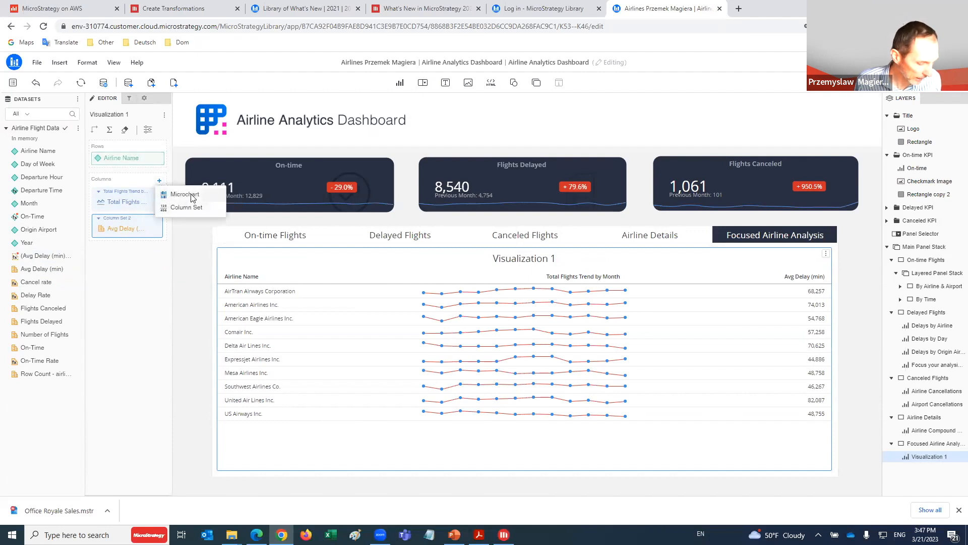
- Set up a Trend Bars microchart of Flights Delayed by Departure Time
click(192, 196)
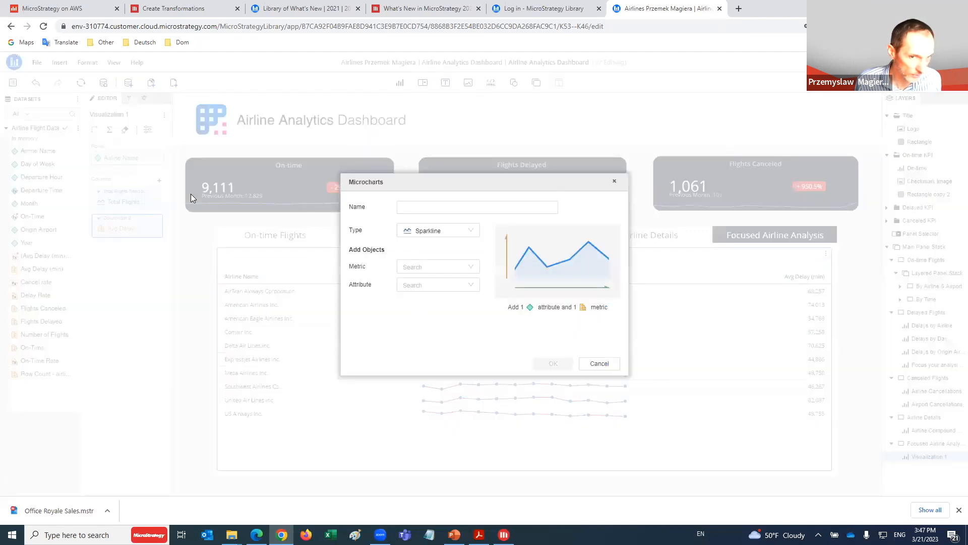
click(423, 237)
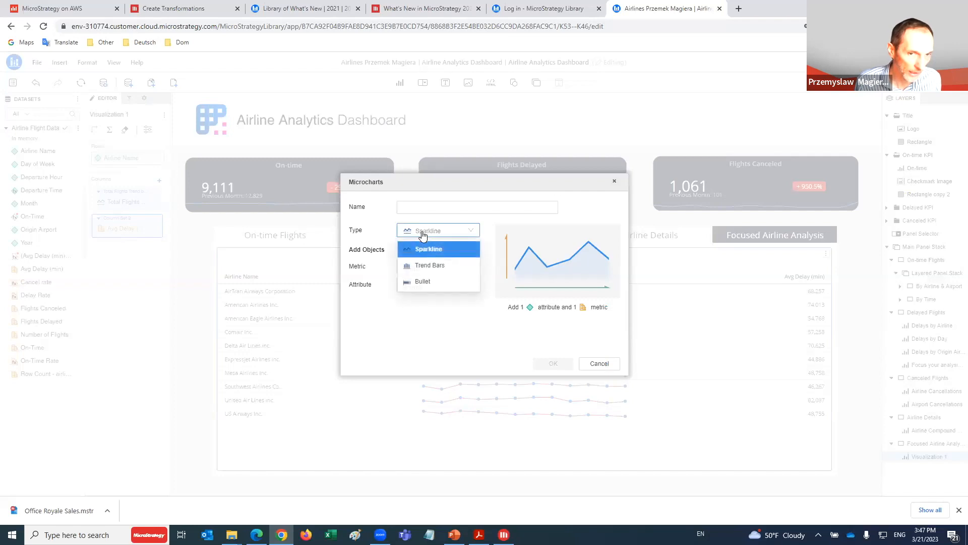
click(432, 268)
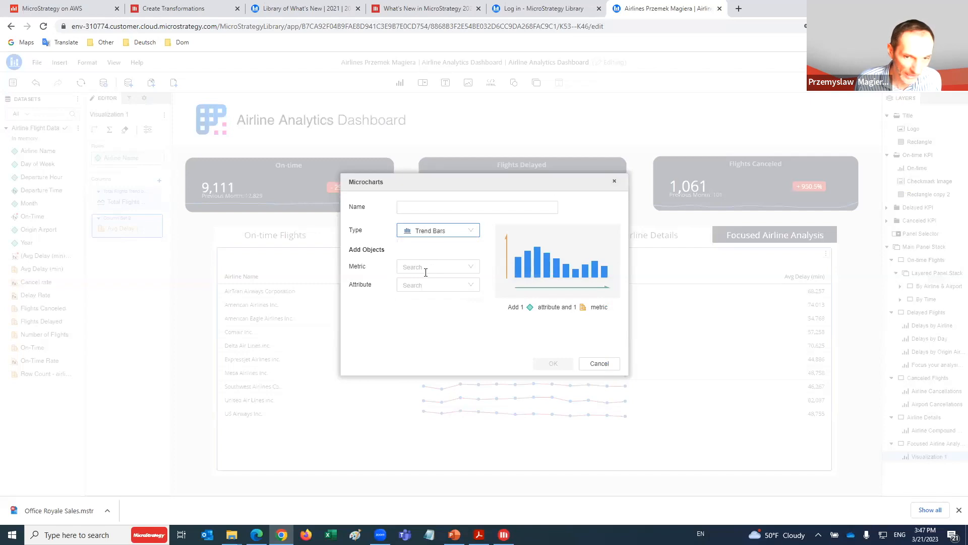
click(470, 265)
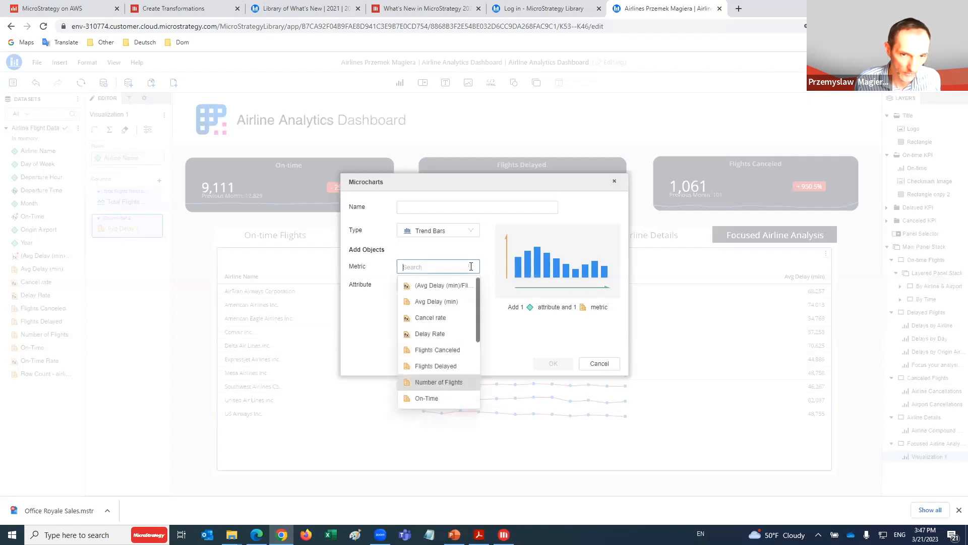
click(456, 365)
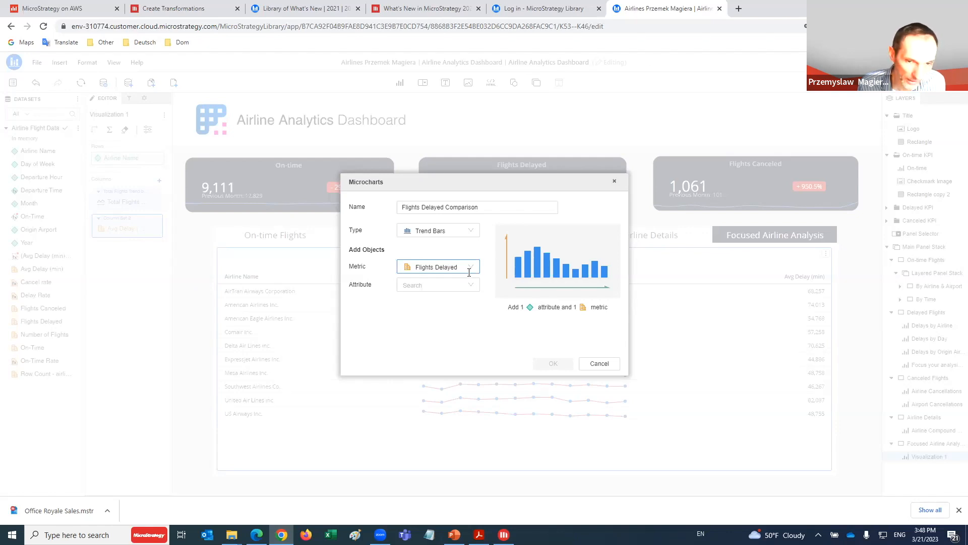
click(471, 283)
click(452, 336)
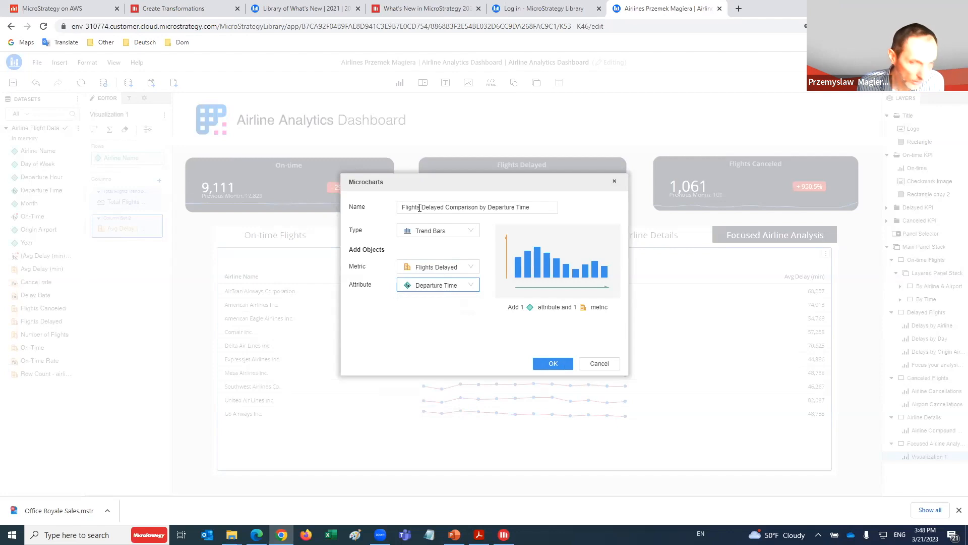
- Name it 'Delayed Flights Comparison by Departure Time' and add it to the table
click(422, 207)
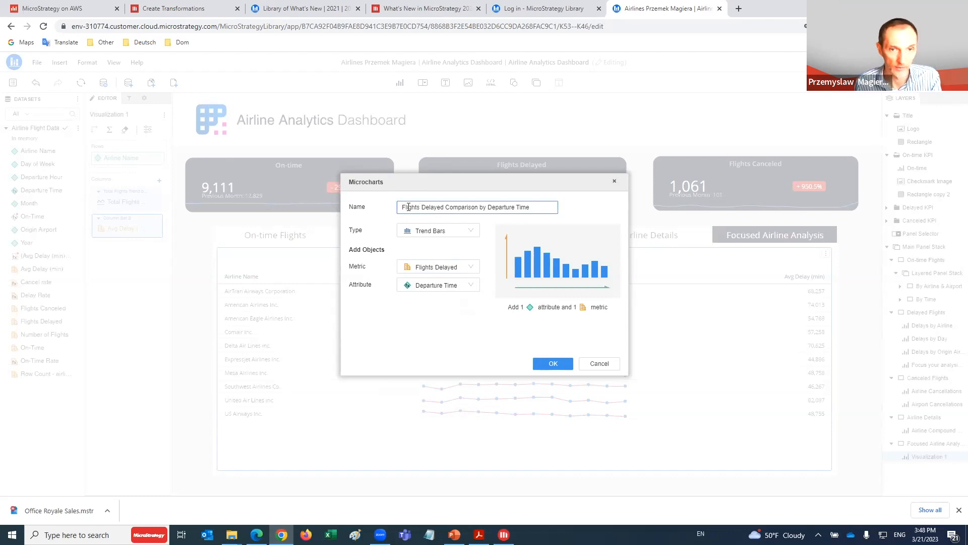
double_click(409, 207)
key(Delete)
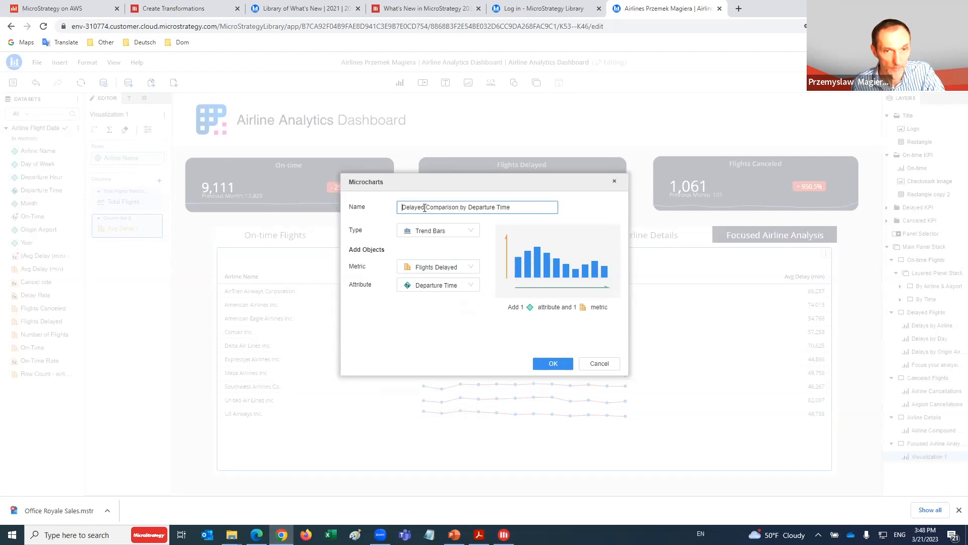
key(ctrl+z)
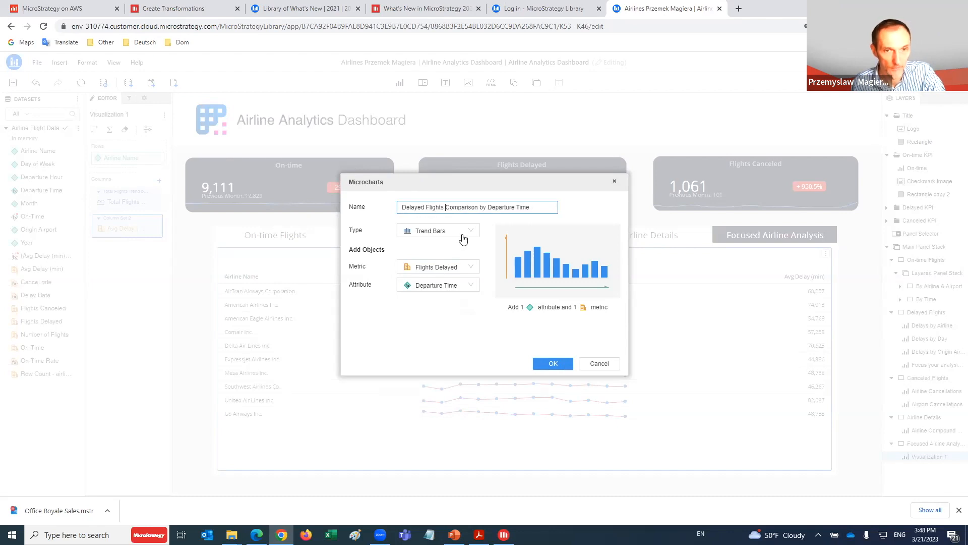
click(553, 364)
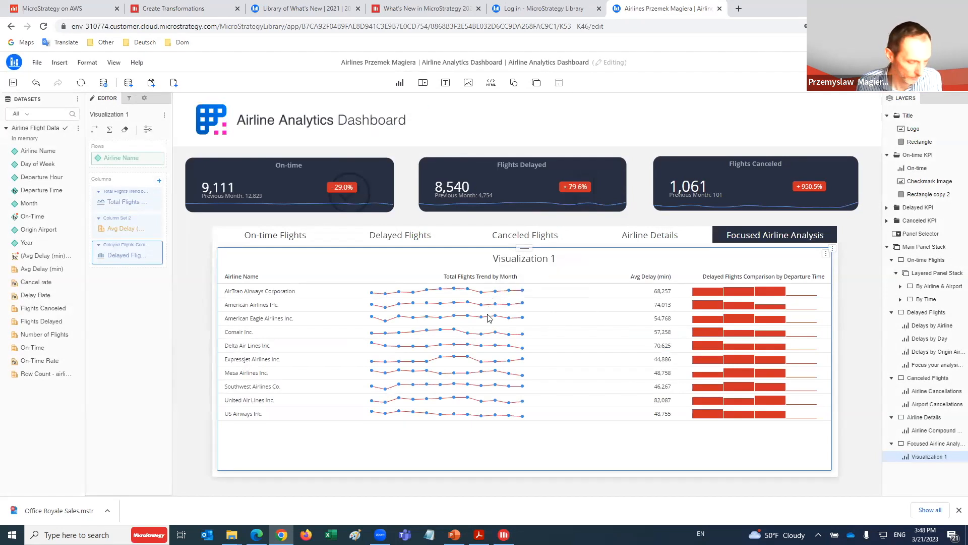
mouse_move(493, 307)
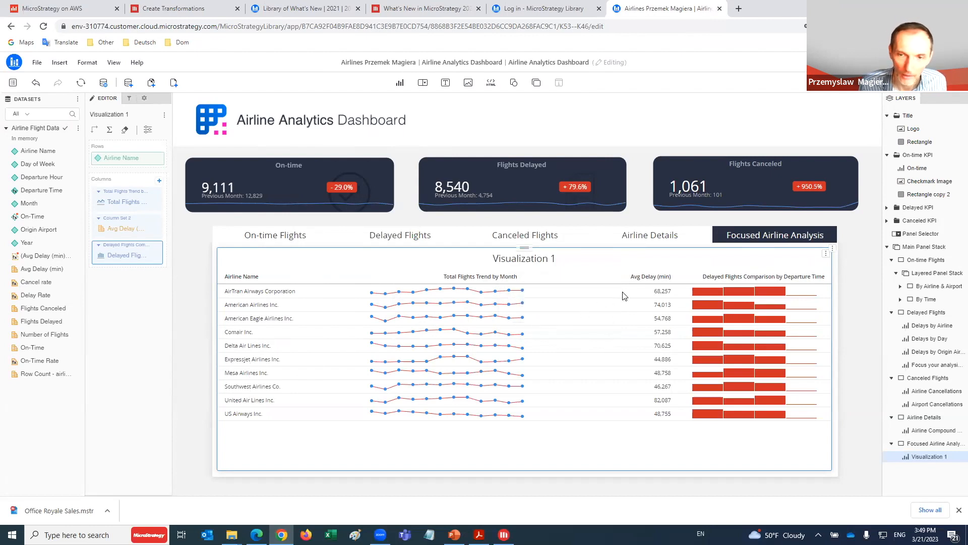
mouse_move(736, 303)
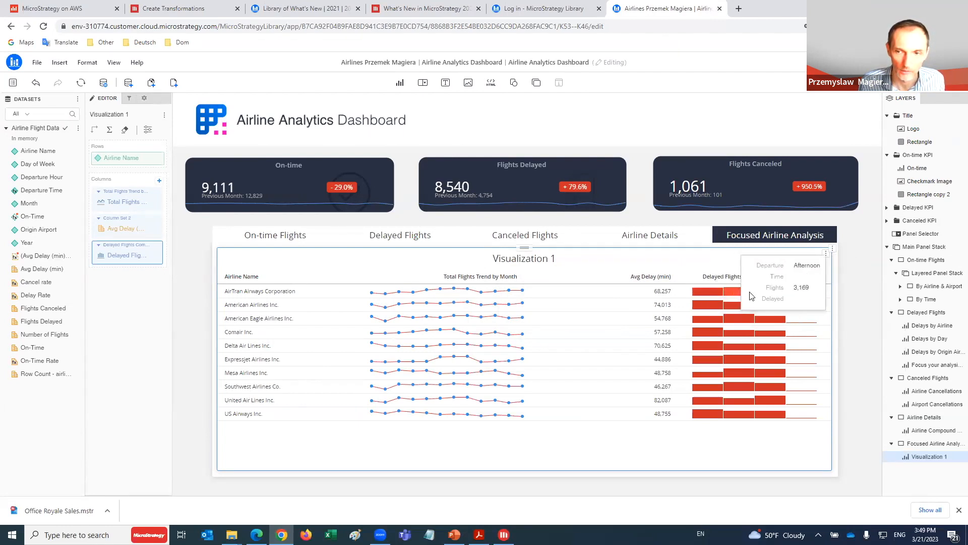
mouse_move(796, 299)
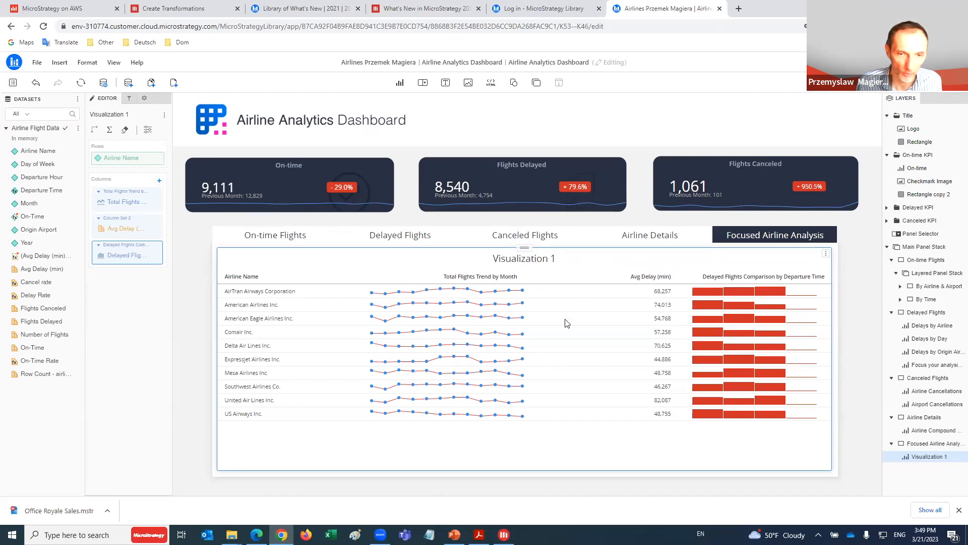
- Rename Visualization 1 in the Layers panel to 'Flights overview'
double_click(936, 456)
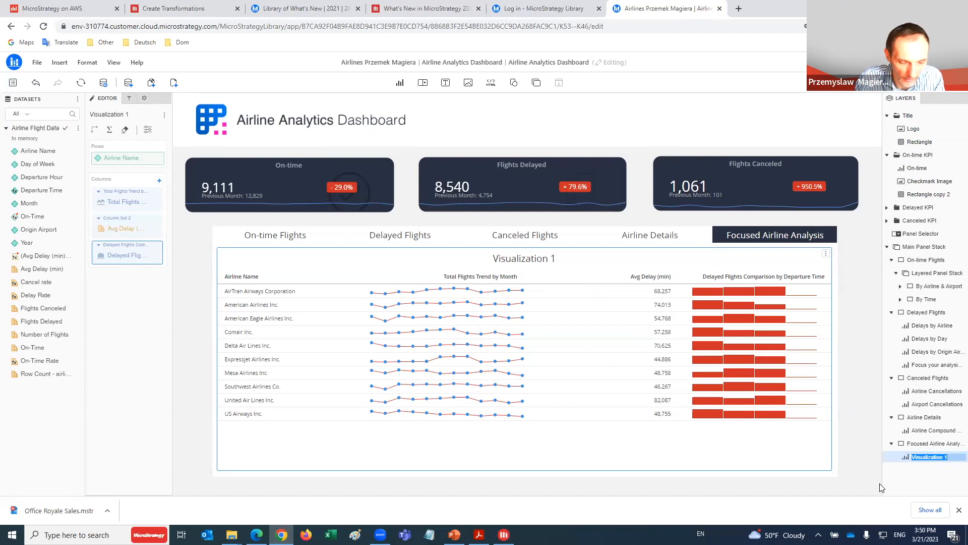
text(Flights overv)
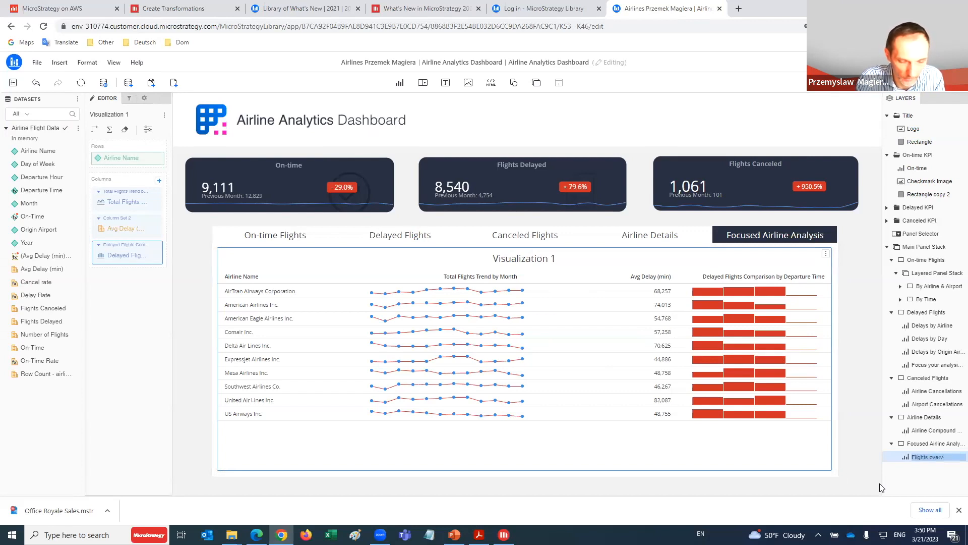
text(iew)
key(Return)
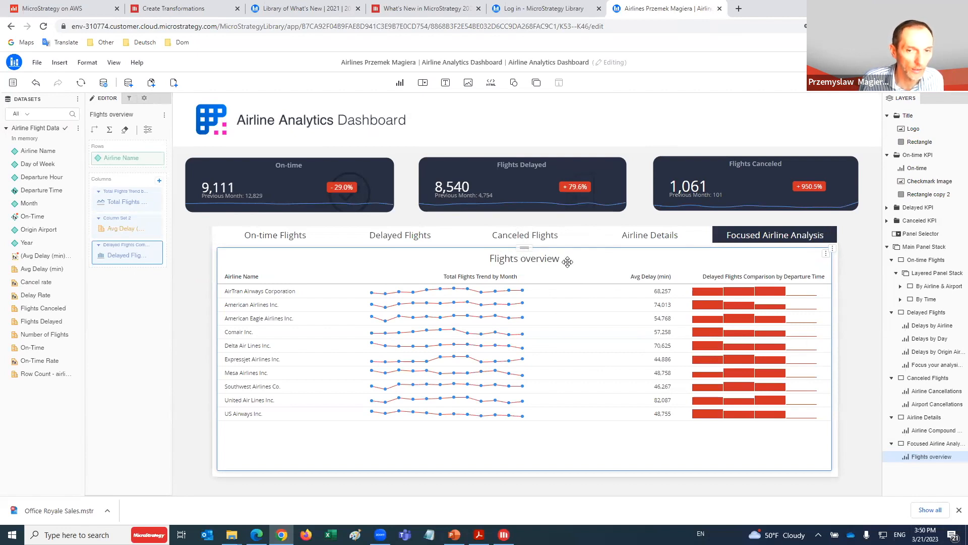
- Turn off the Title Bar for Flights overview in the Format panel
click(144, 100)
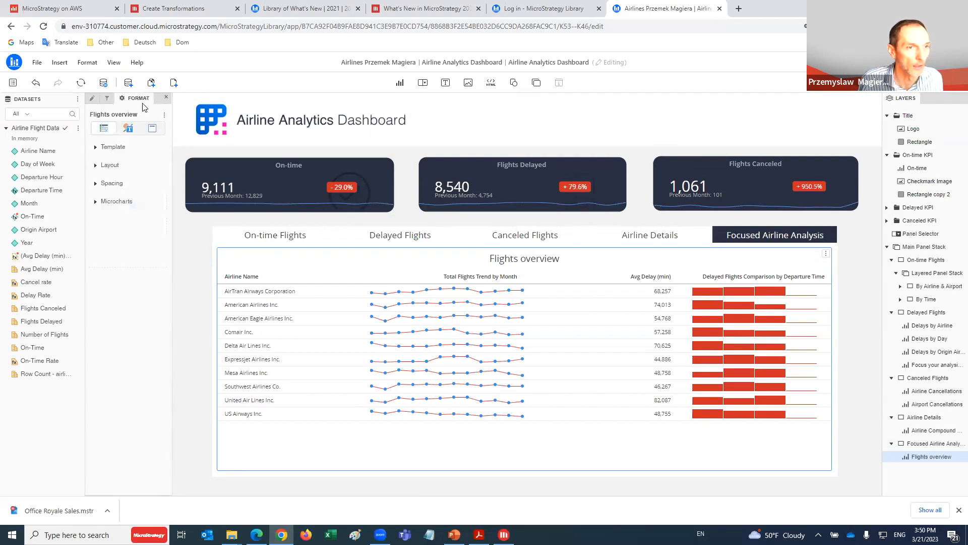
click(152, 128)
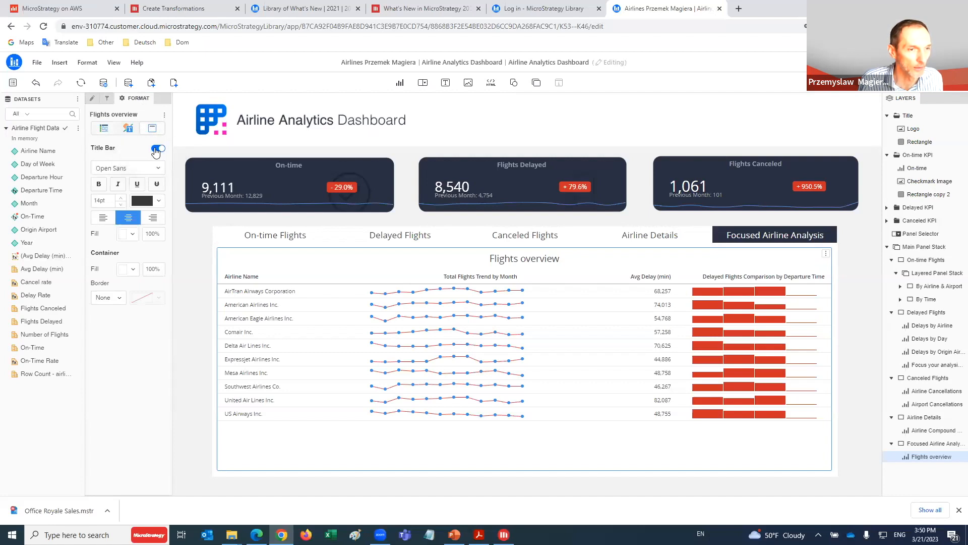
click(157, 149)
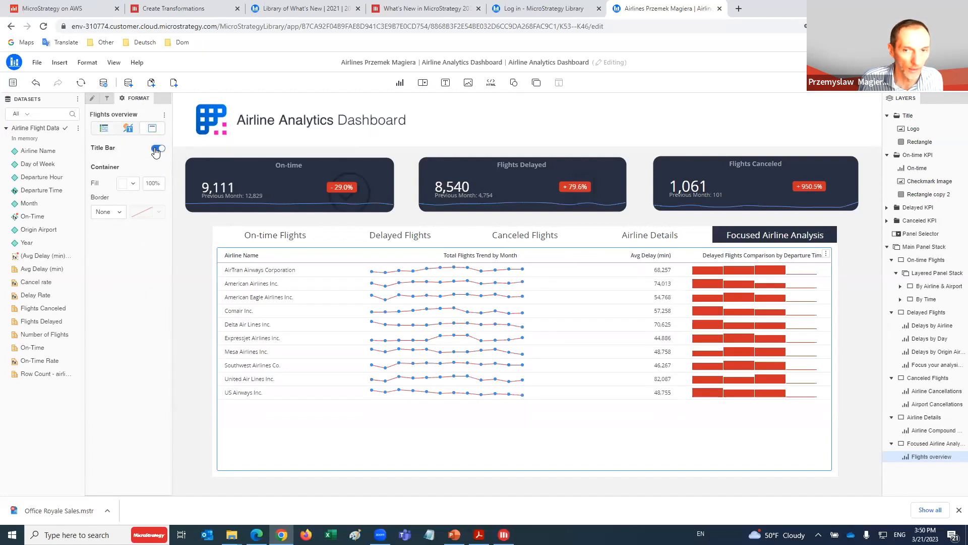
click(158, 149)
click(157, 149)
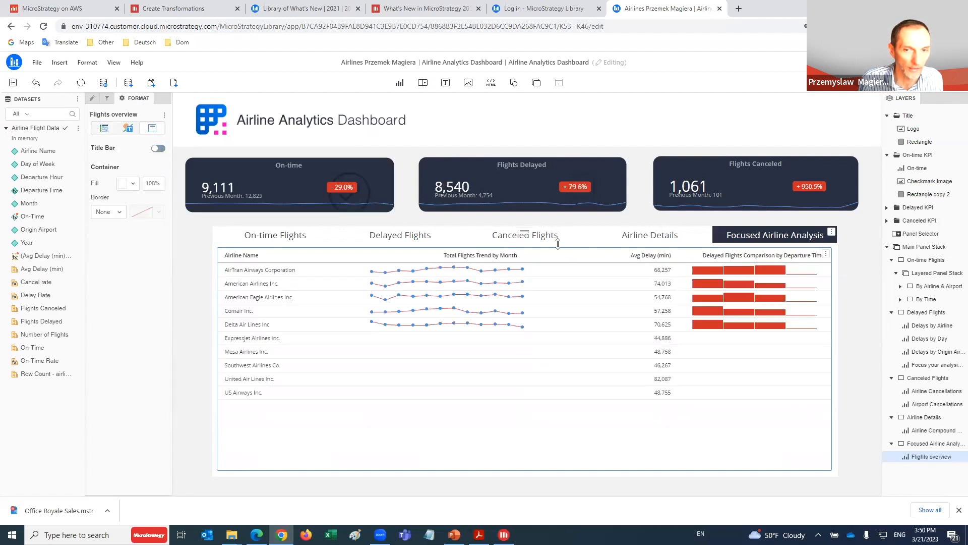
- Return to the Editor view of the grid's rows and columns
mouse_move(481, 395)
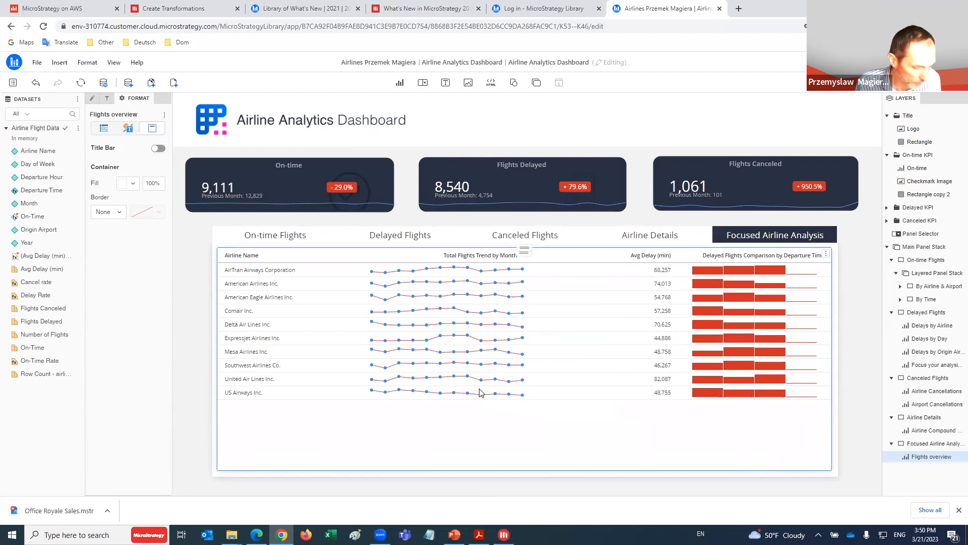
mouse_move(419, 366)
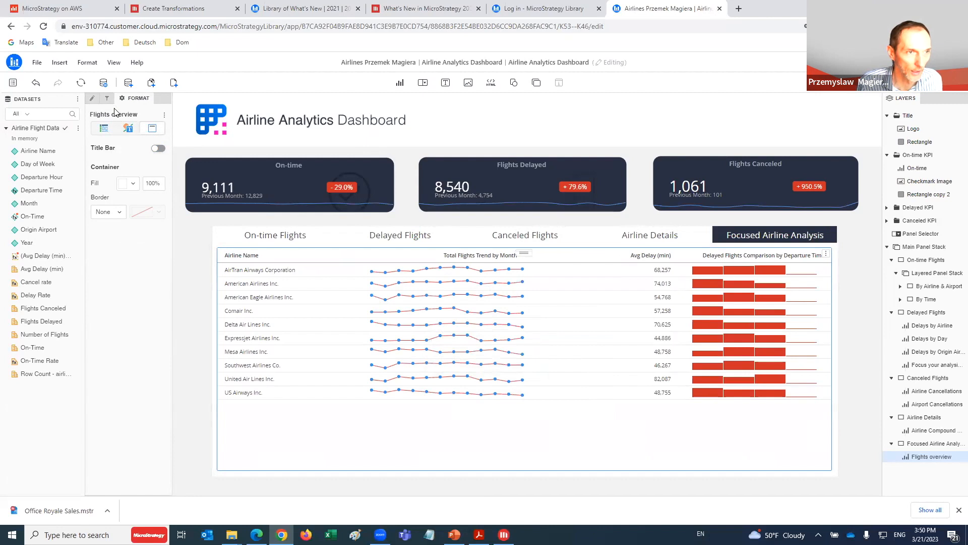
click(93, 99)
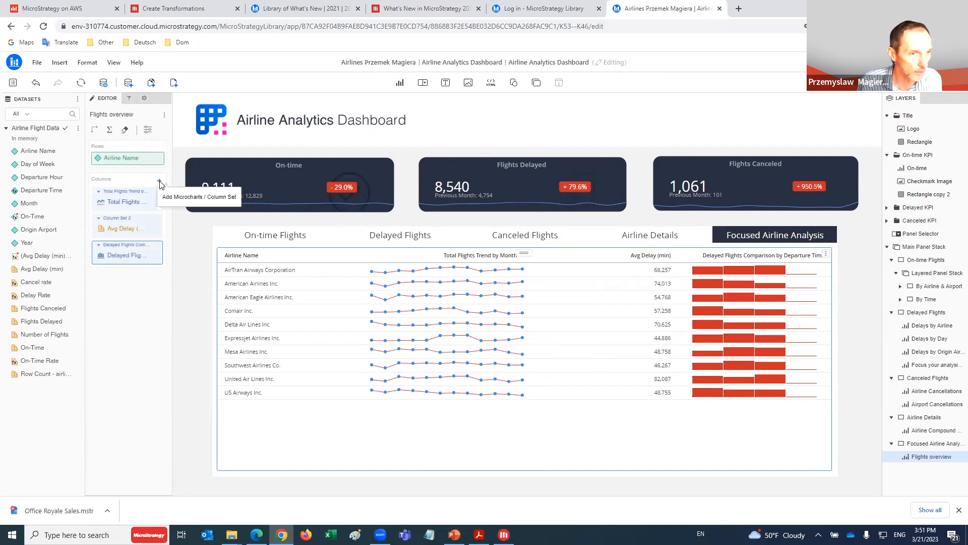
- Add Column Set 3 with Flights Canceled by Origin Airport, then save the dashboard
click(159, 181)
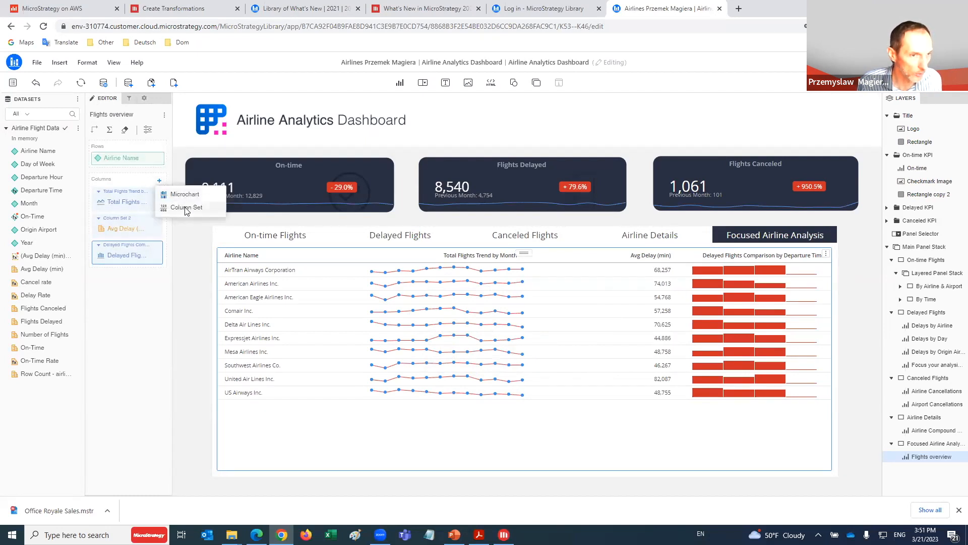
click(195, 208)
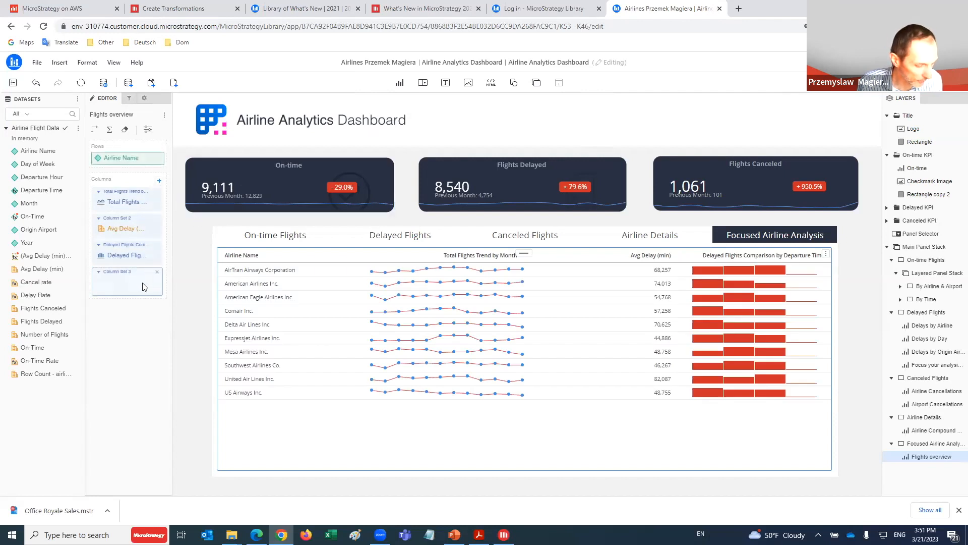
drag(68, 309, 121, 284)
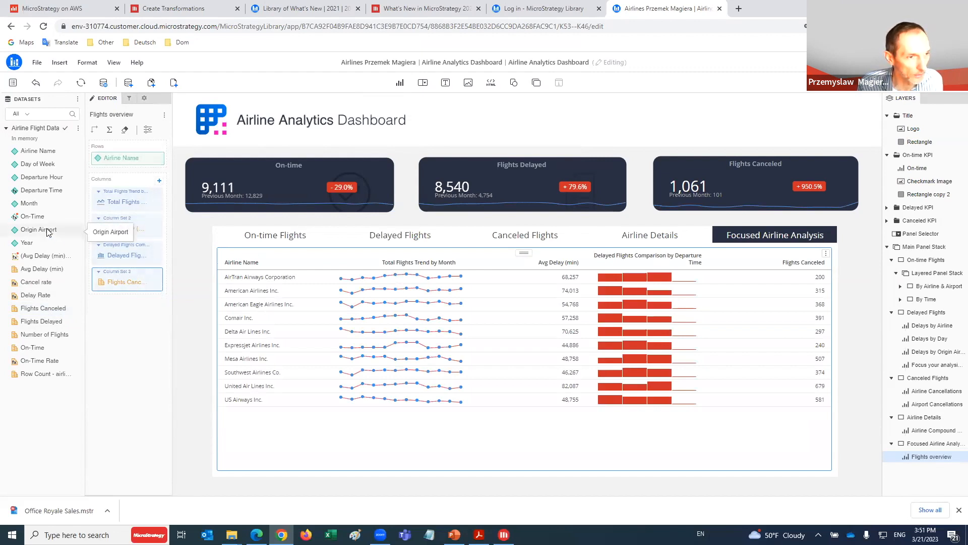
drag(50, 230, 117, 280)
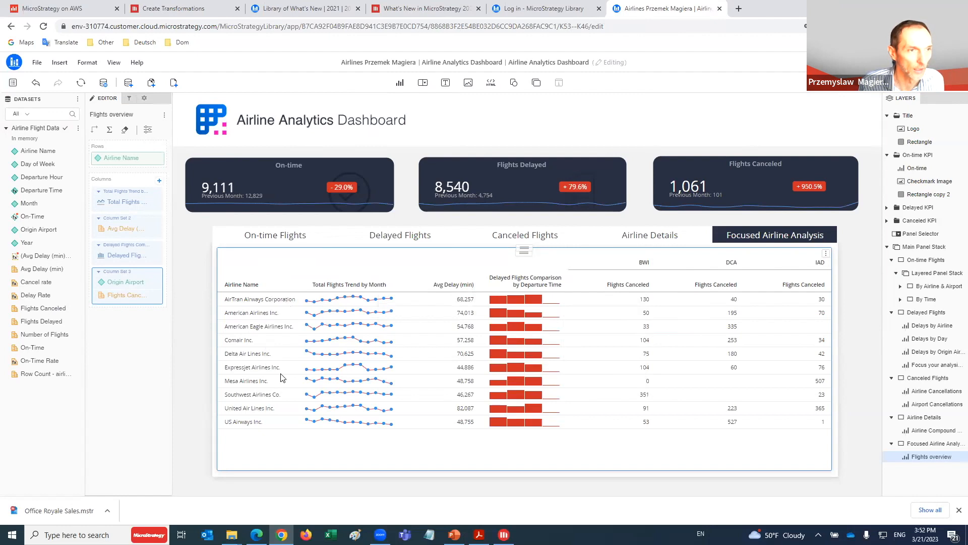
key(ctrl+s)
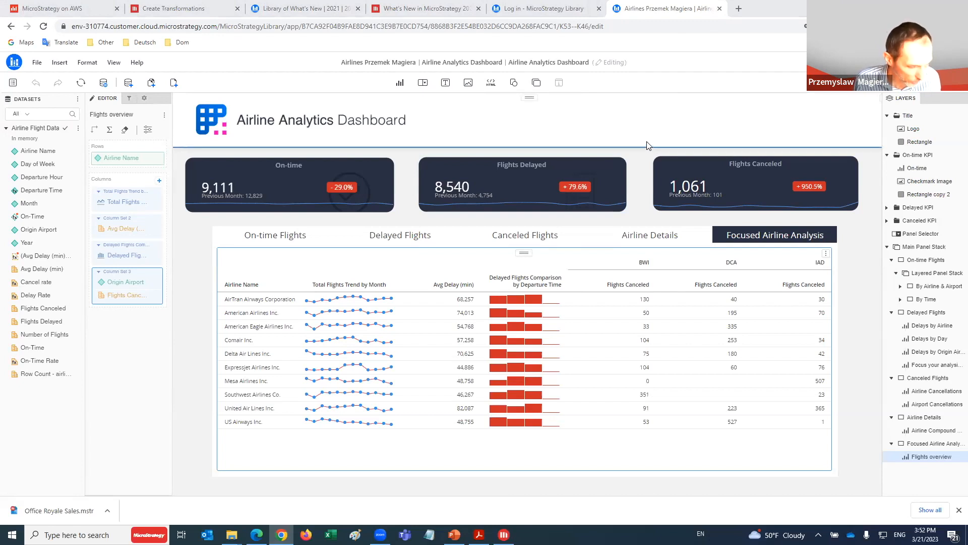
- Switch to the Delayed Flights panel, browse its charts, and select the monthly delays bar chart
click(421, 238)
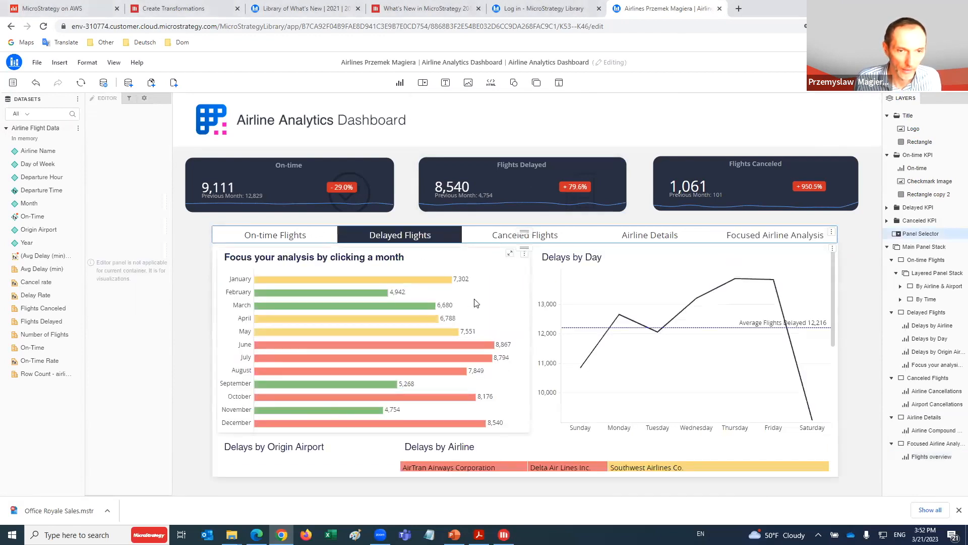
scroll(474, 298, down, 4)
scroll(406, 328, up, 3)
scroll(301, 389, down, 3)
mouse_move(345, 378)
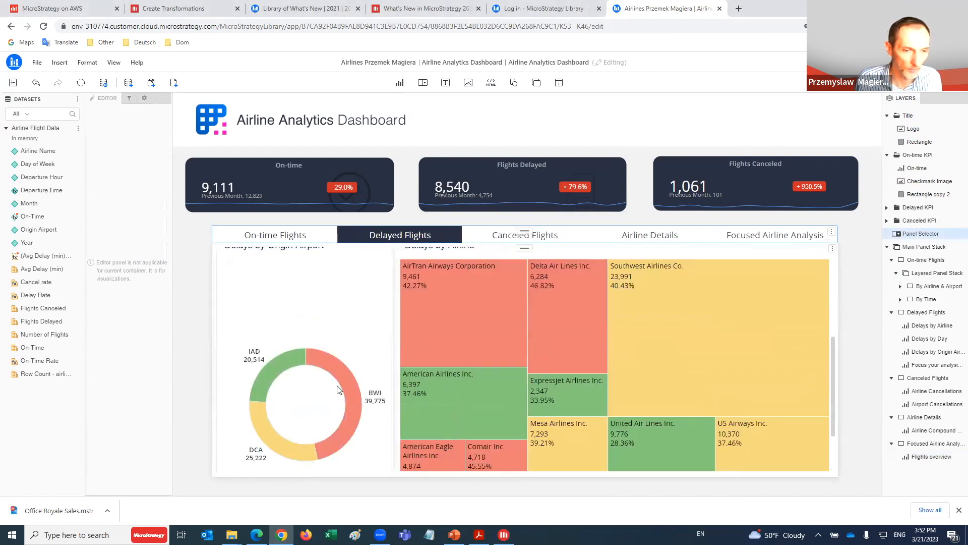
scroll(345, 379, down, 1)
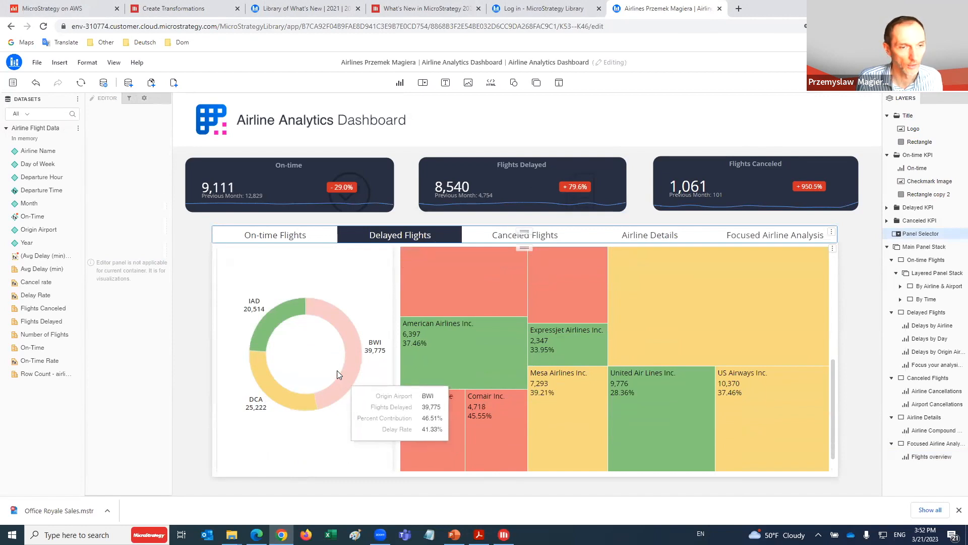
scroll(333, 369, up, 3)
scroll(335, 368, down, 4)
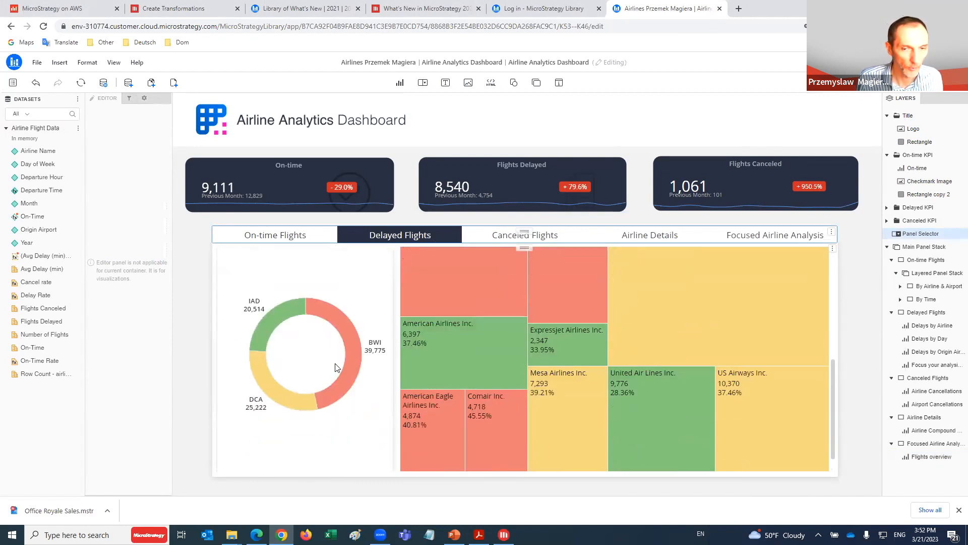
scroll(338, 360, up, 3)
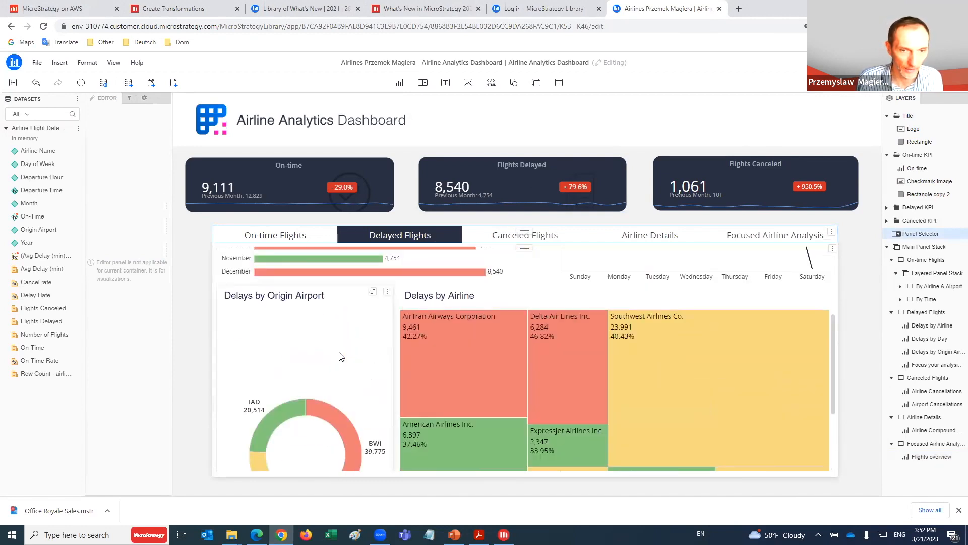
scroll(341, 337, up, 2)
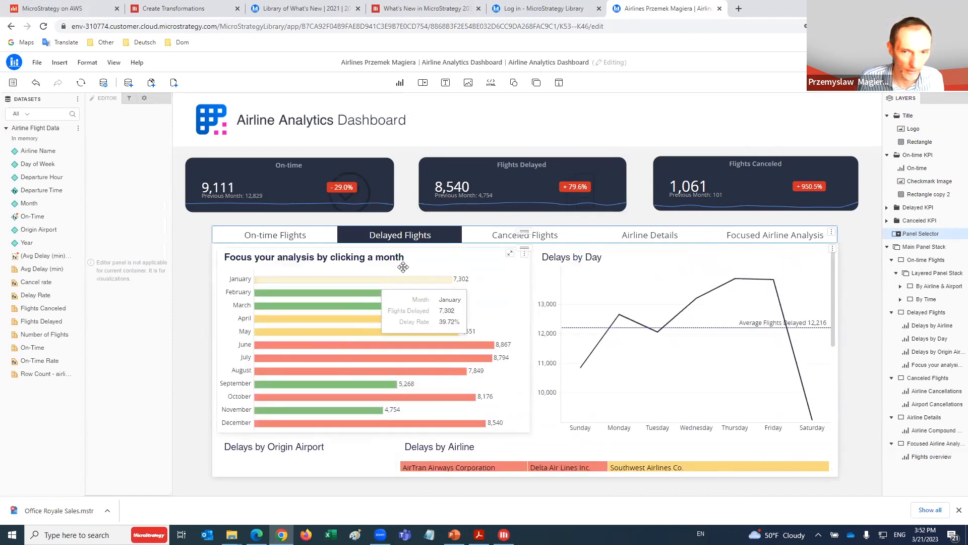
click(504, 297)
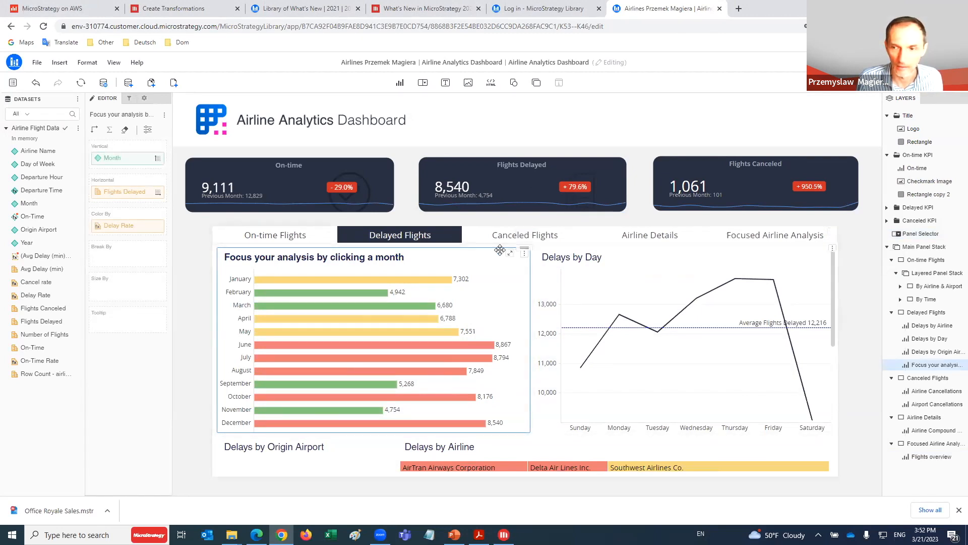
- Select the Delayed Flights panel, adjust the split between its top two charts, and show its settings
click(935, 314)
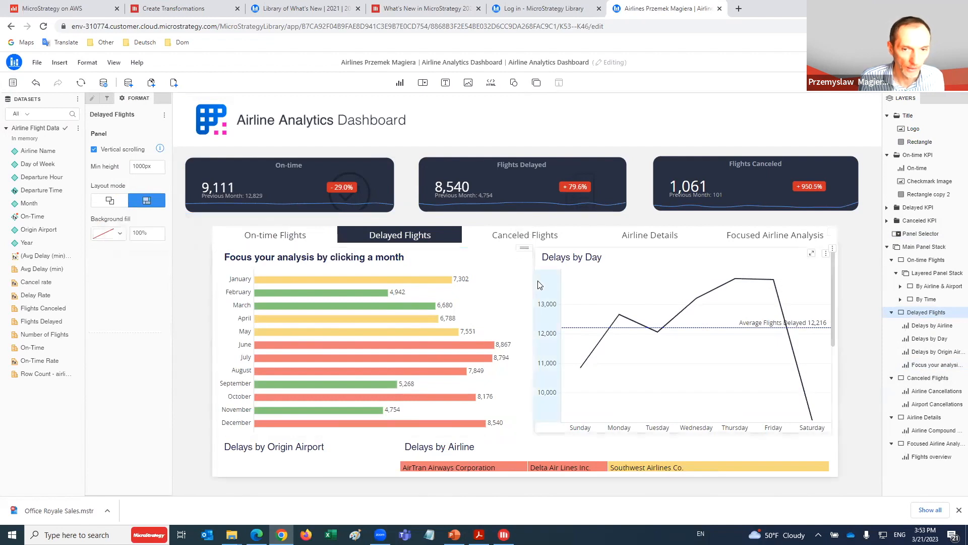
drag(497, 278, 600, 279)
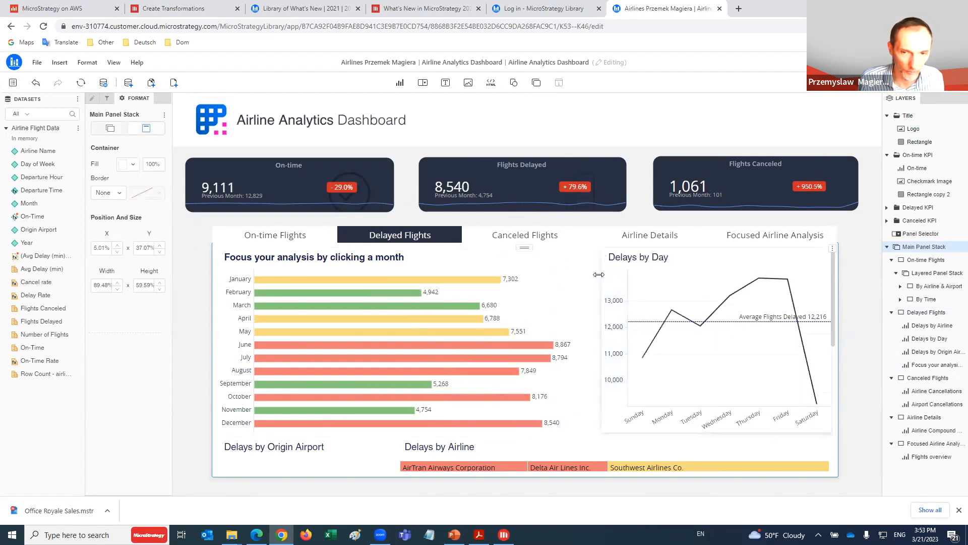
drag(533, 271, 539, 272)
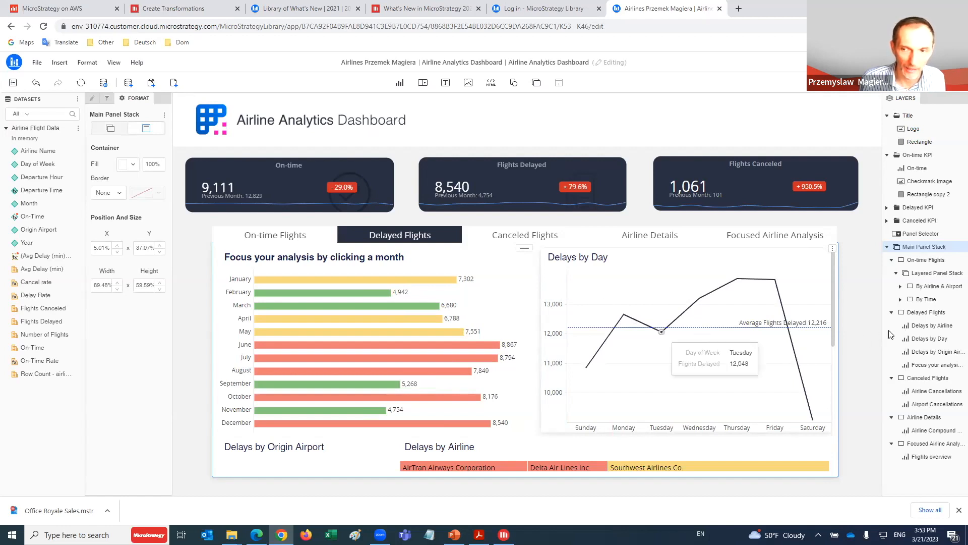
click(923, 317)
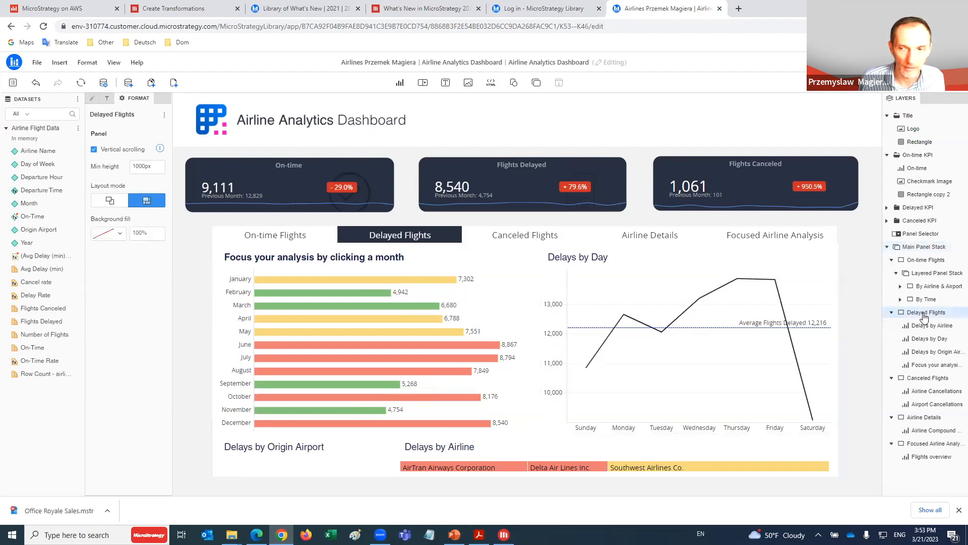
- Convert the Delayed Flights panel to free-form layout and resize the month bar chart
click(109, 202)
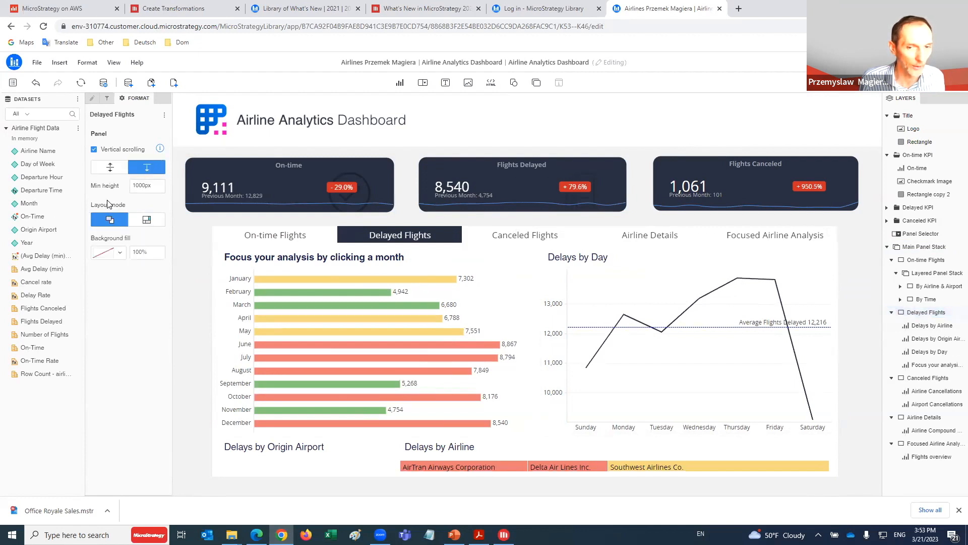
drag(536, 296, 455, 295)
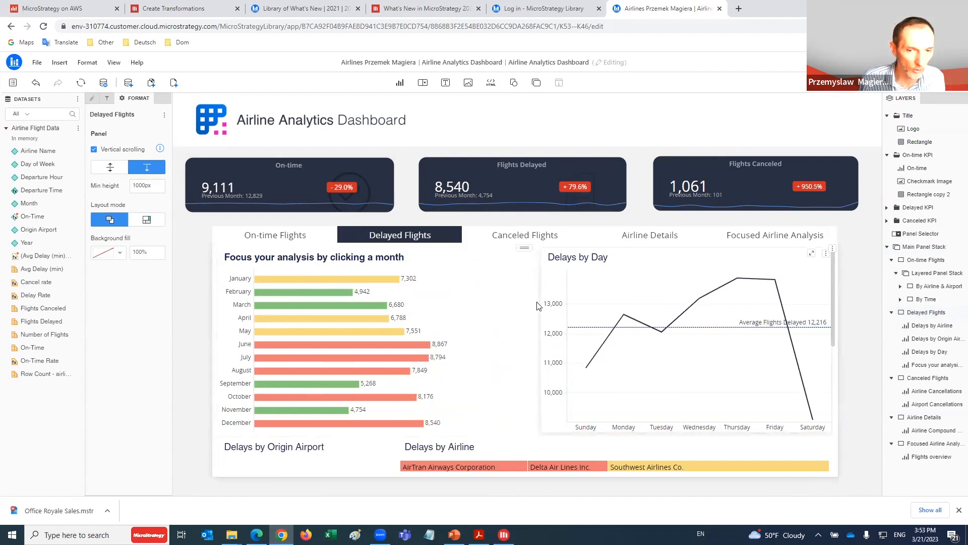
click(456, 300)
drag(523, 298, 539, 303)
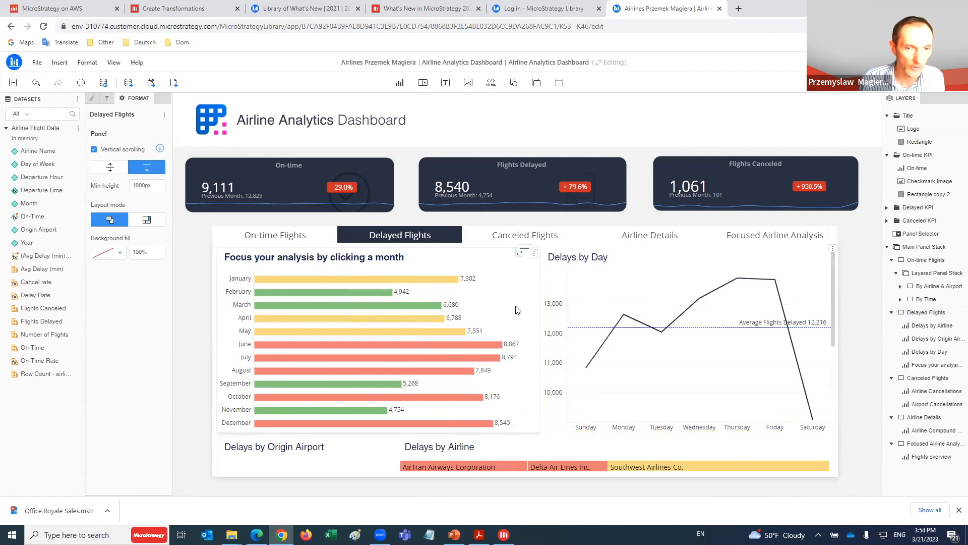
- Shorten the Delays by Origin Airport donut chart's box further down the panel
scroll(494, 303, down, 4)
scroll(488, 303, up, 3)
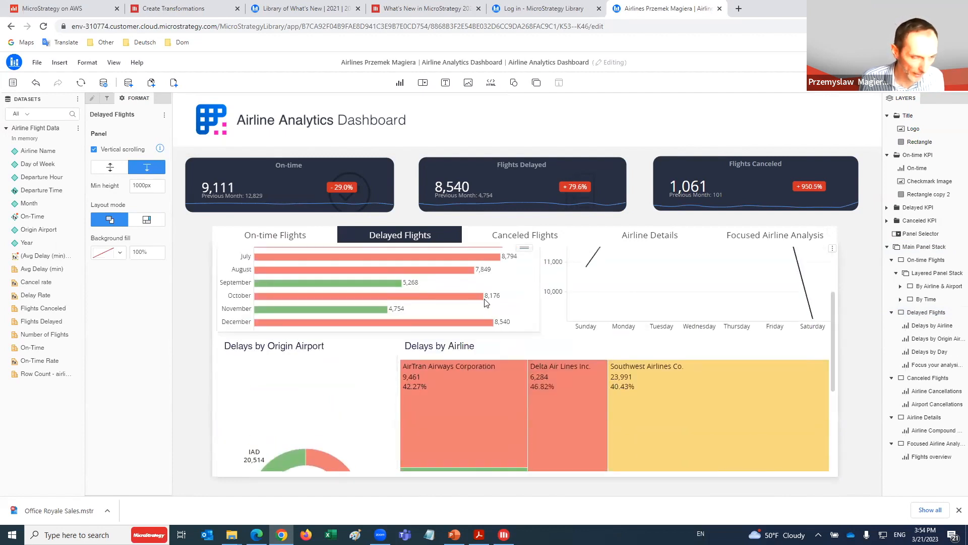
scroll(460, 298, down, 4)
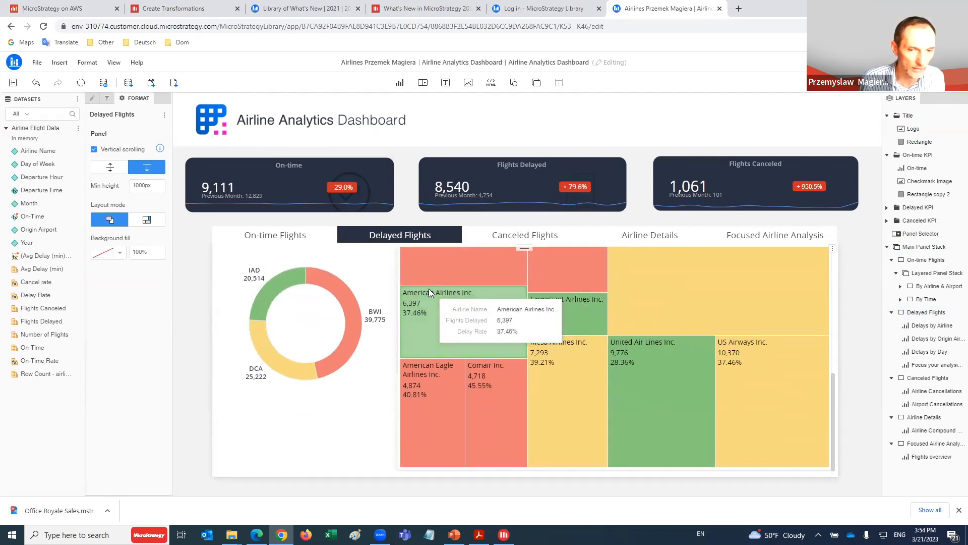
scroll(428, 288, up, 4)
scroll(423, 293, down, 2)
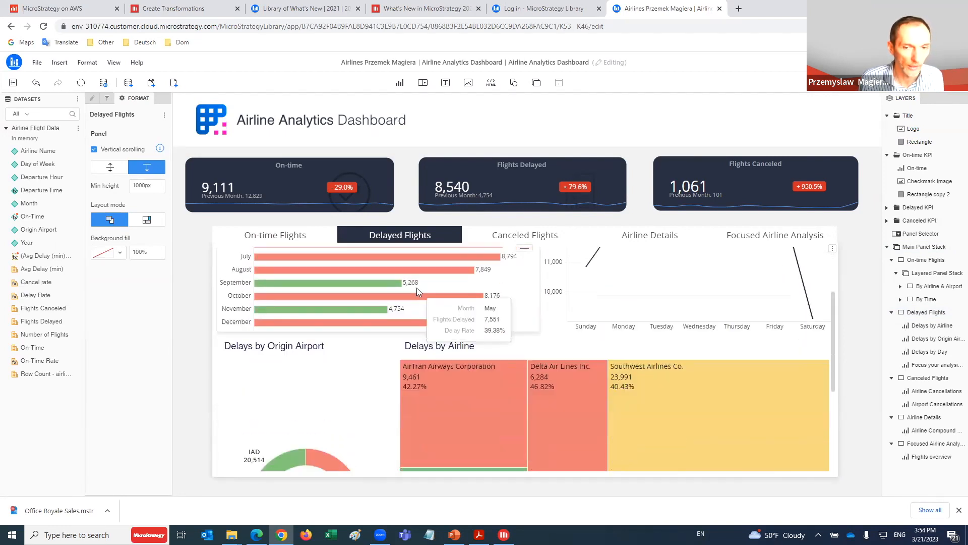
mouse_move(589, 274)
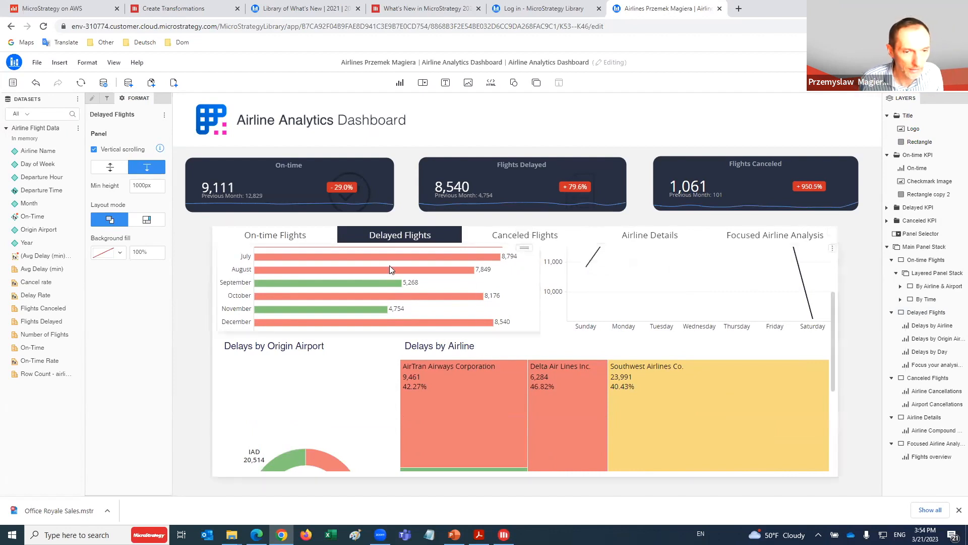
scroll(346, 367, down, 3)
scroll(343, 373, down, 1)
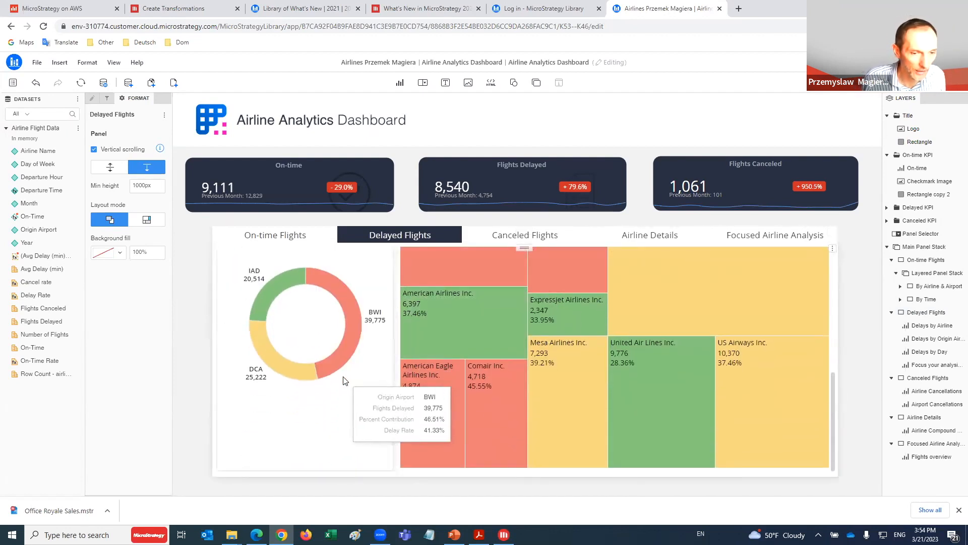
click(324, 408)
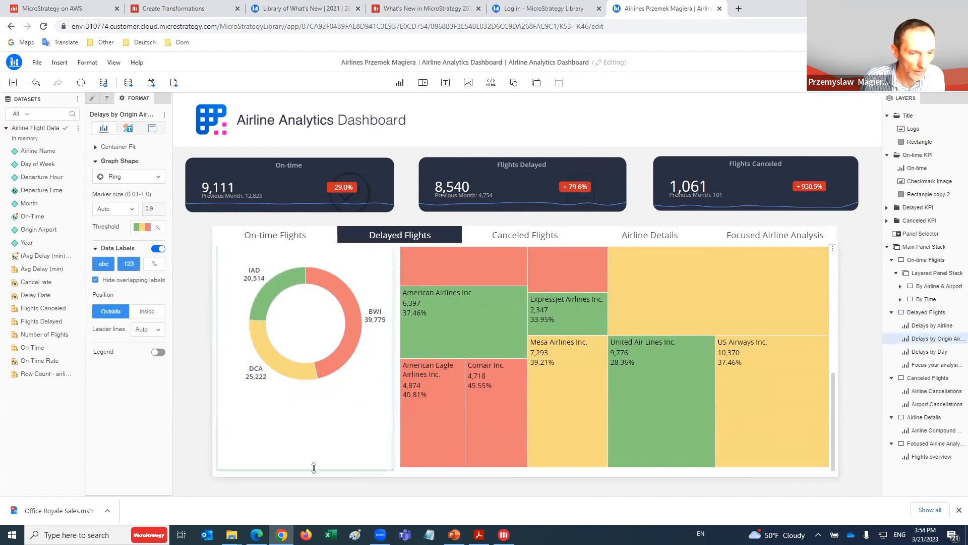
drag(314, 473, 338, 327)
- Deselect the donut so the Delayed Flights panel's own format settings appear
scroll(337, 326, up, 5)
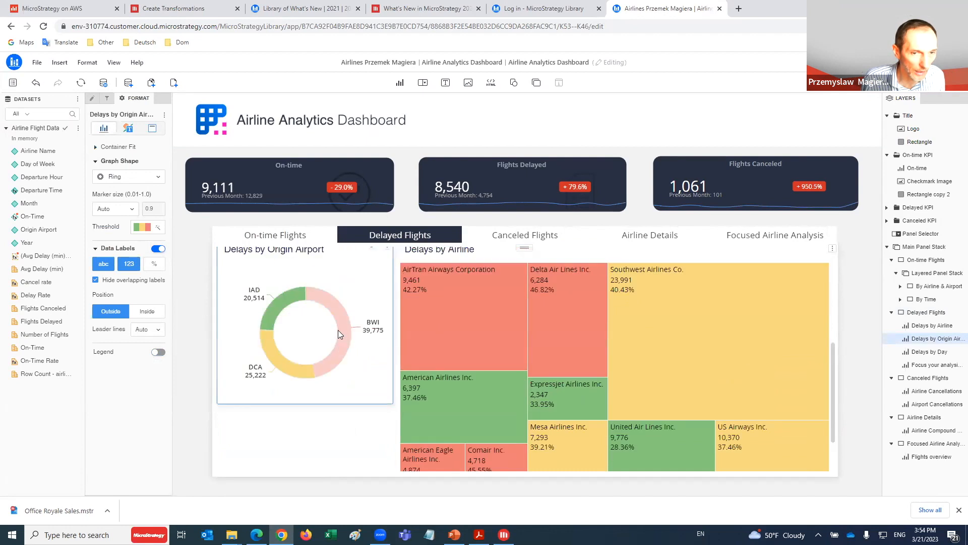
scroll(339, 337, down, 2)
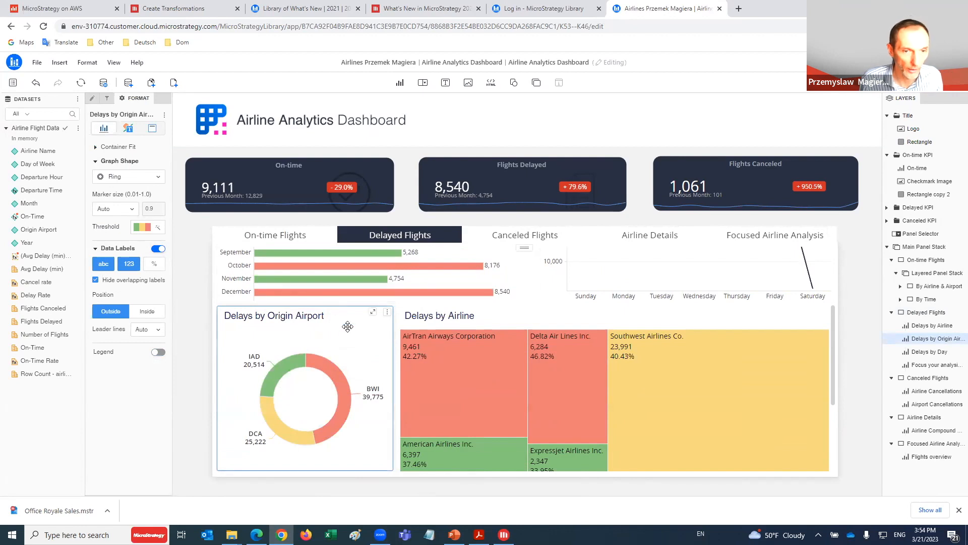
scroll(364, 332, down, 2)
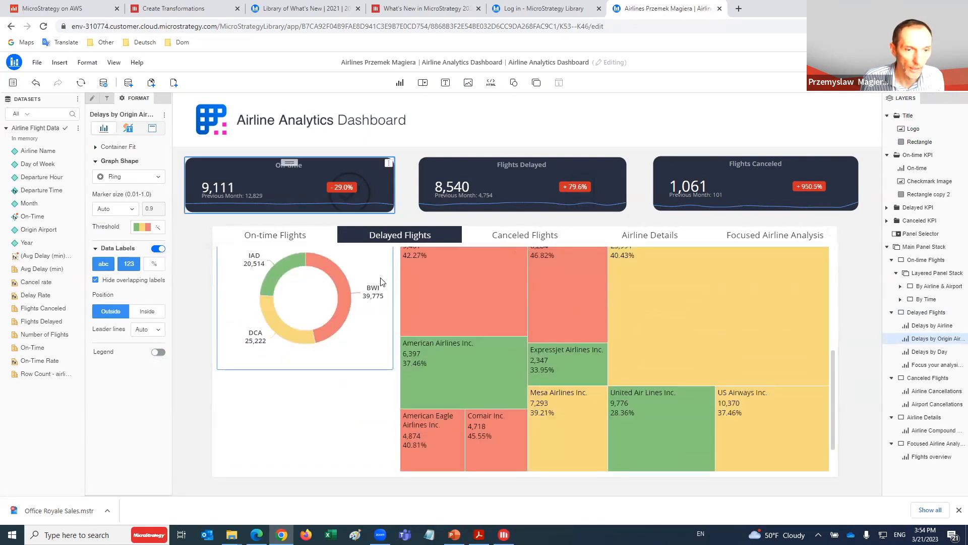
click(339, 395)
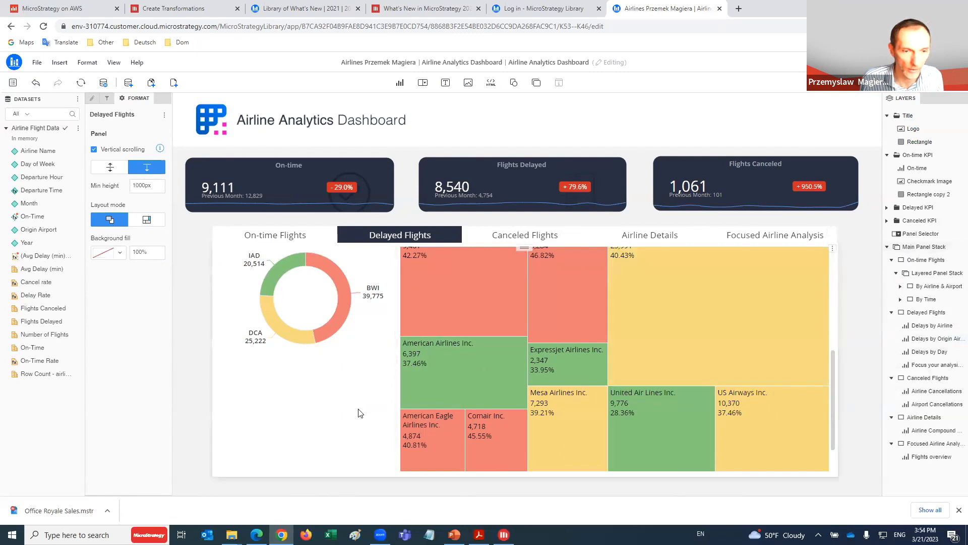
- Insert a KPI below the donut and give it the Number of Flights metric (222,182)
click(400, 84)
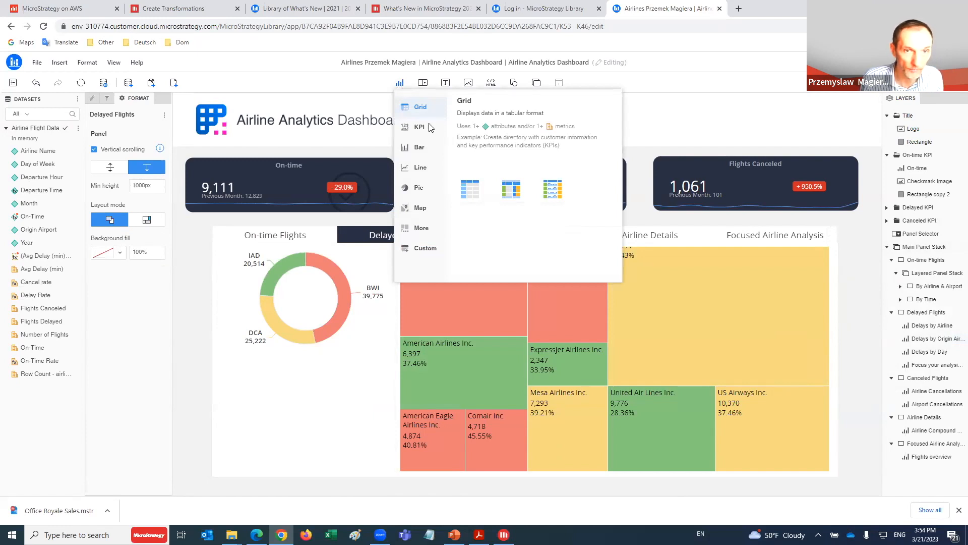
mouse_move(429, 127)
mouse_move(468, 186)
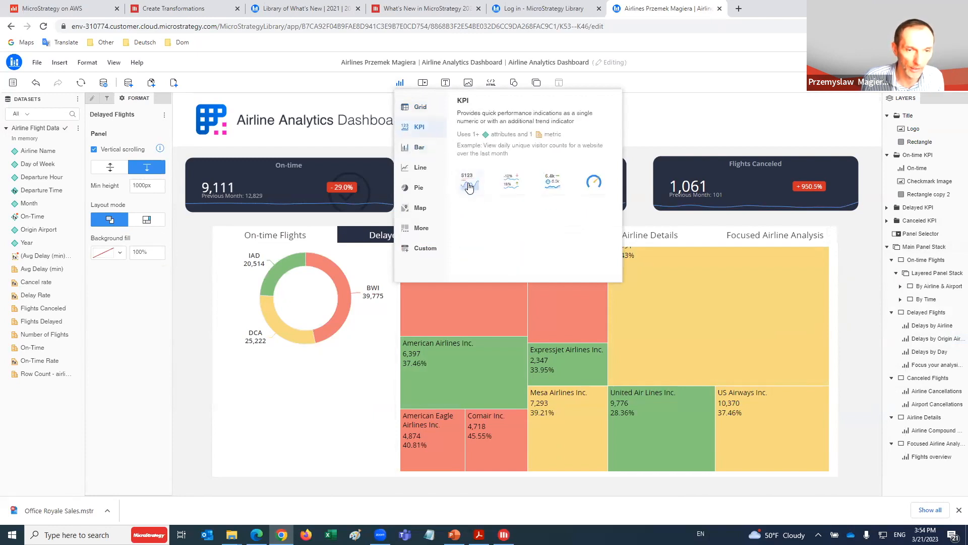
click(468, 186)
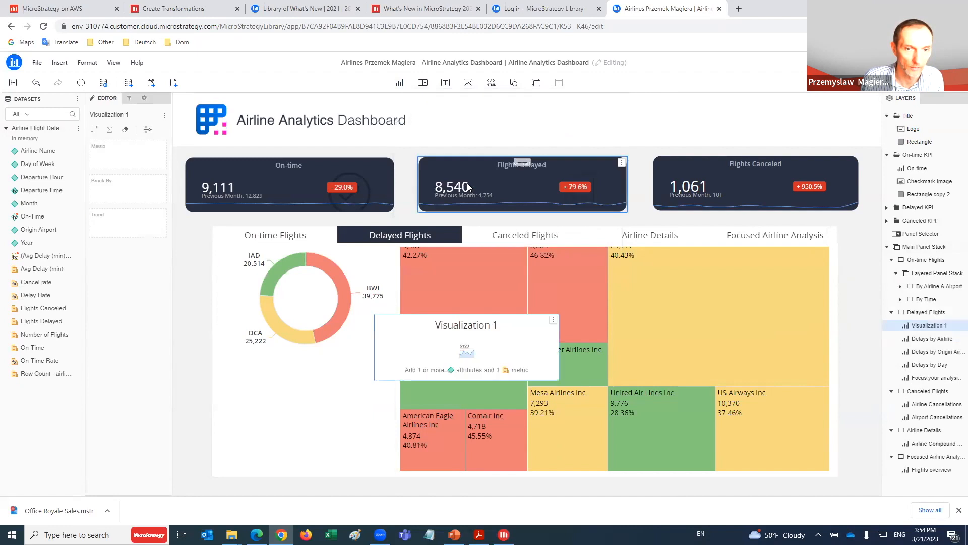
drag(427, 329, 313, 370)
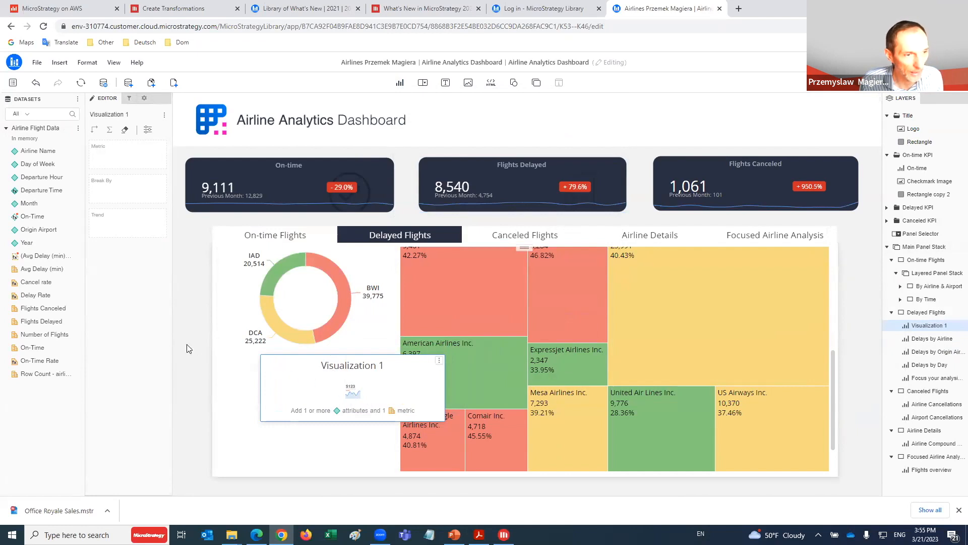
drag(49, 339, 331, 393)
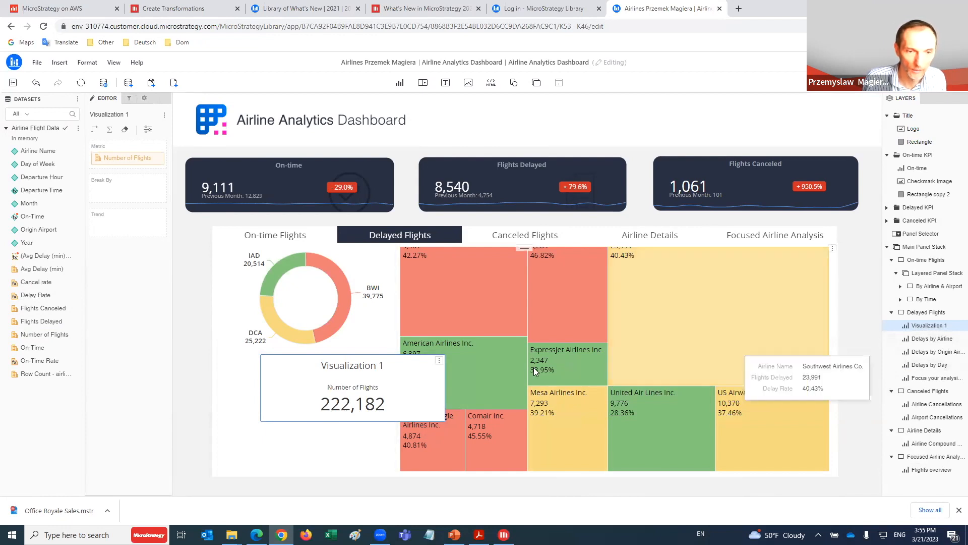
- Rename the Visualization 1 layer to 'Total Flights' in the Layers panel
right_click(931, 329)
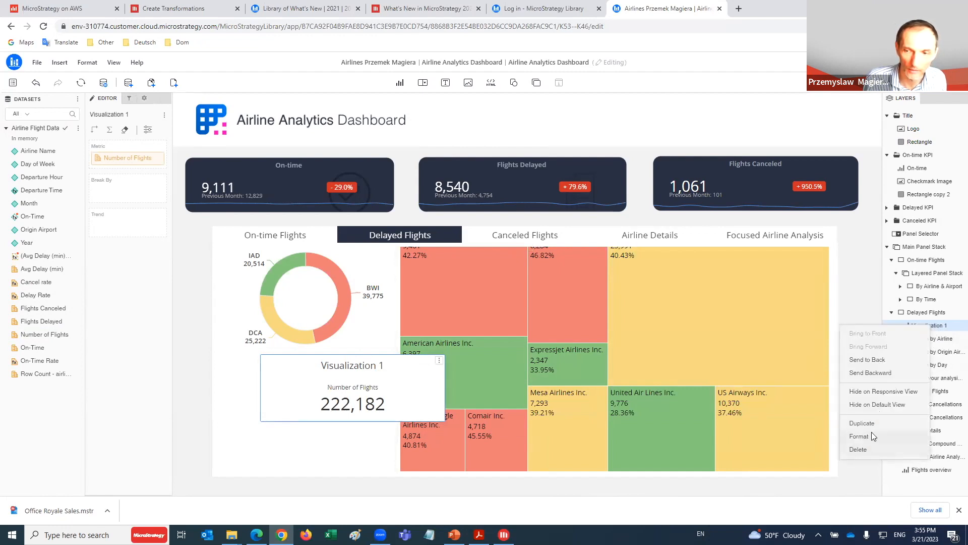
click(937, 325)
double_click(944, 325)
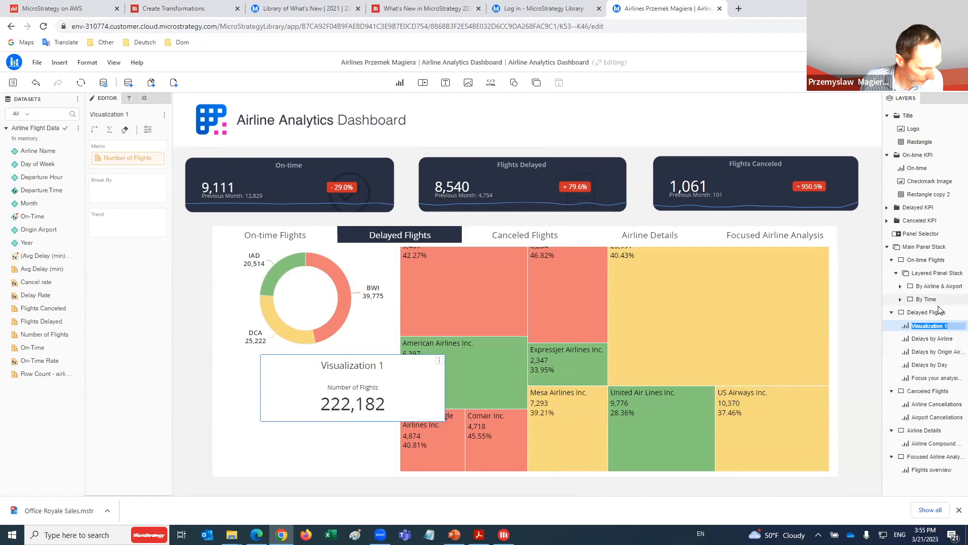
text(Total)
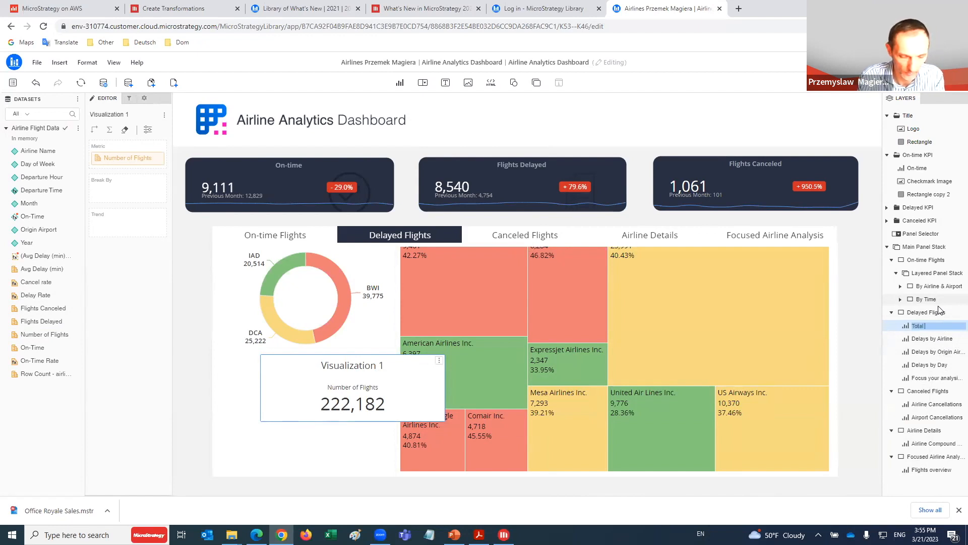
text( Flights)
key(Return)
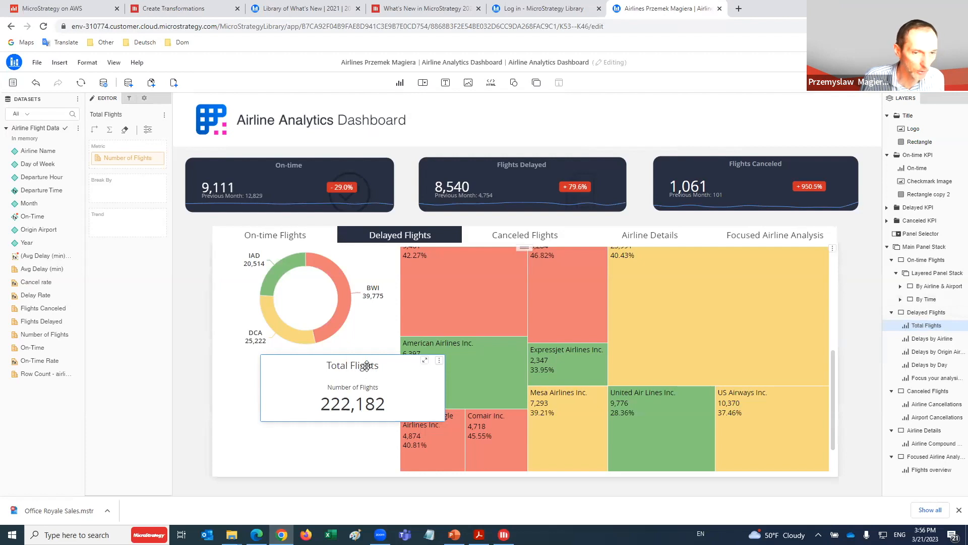
- Turn off the Total Flights KPI's title bar under Title and Container
click(145, 99)
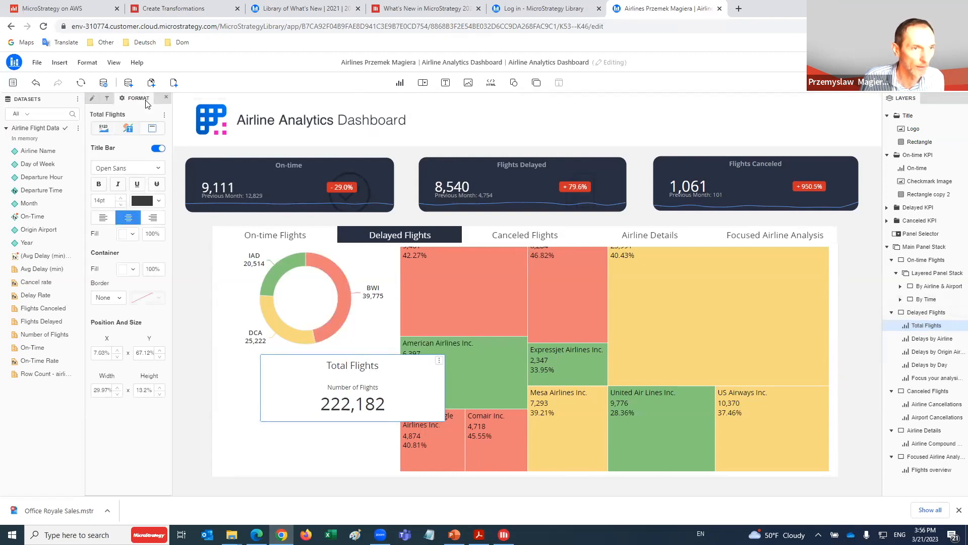
click(151, 133)
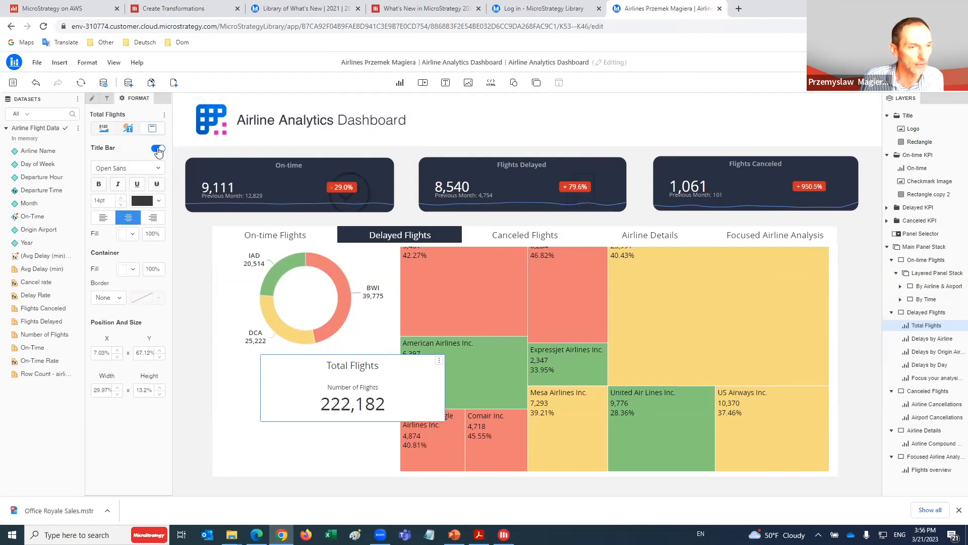
click(158, 149)
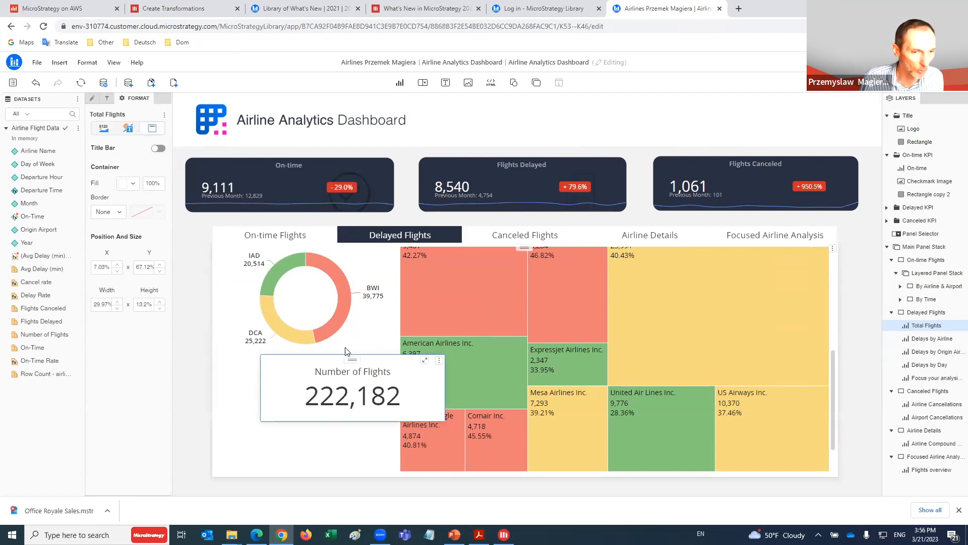
- Shrink the KPI and position it in the centre of the origin-airport donut
drag(349, 360, 314, 277)
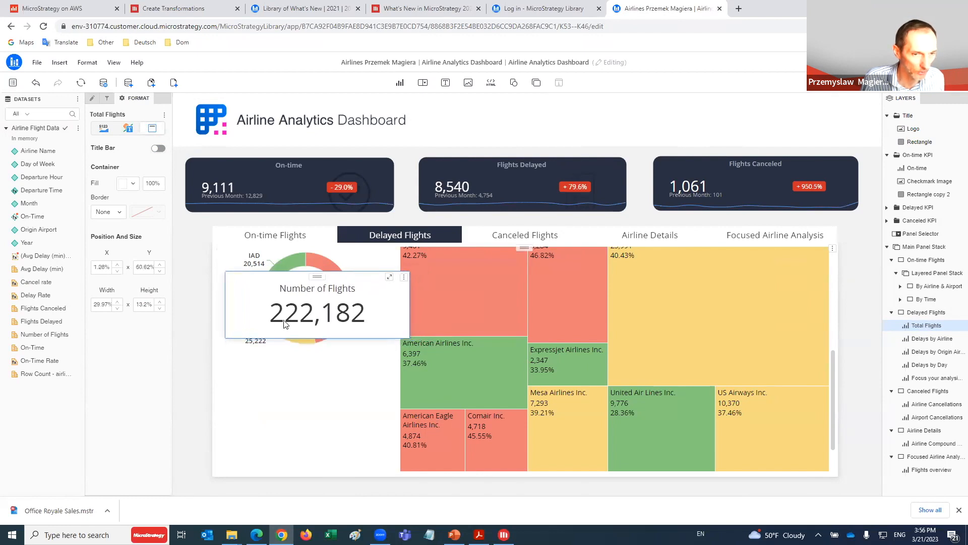
drag(228, 335, 352, 324)
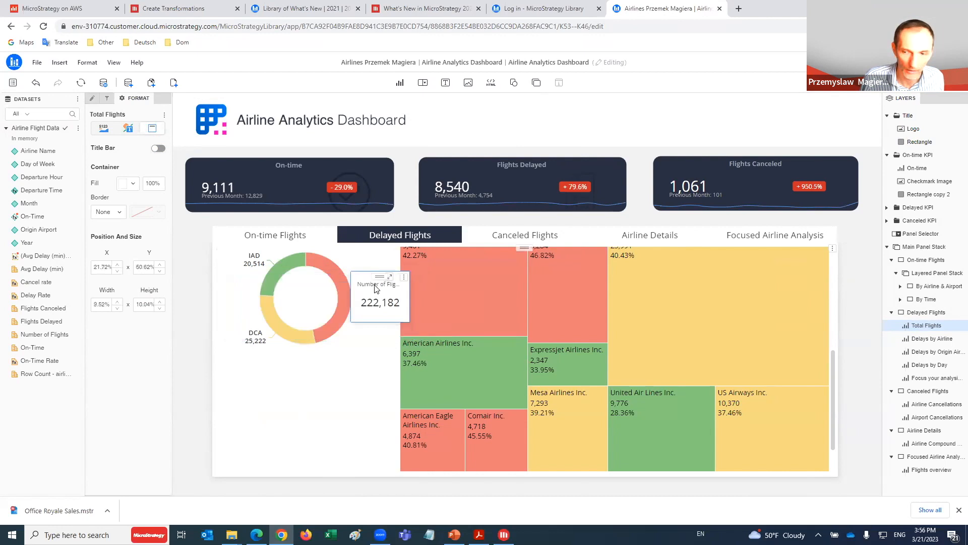
drag(378, 276, 344, 293)
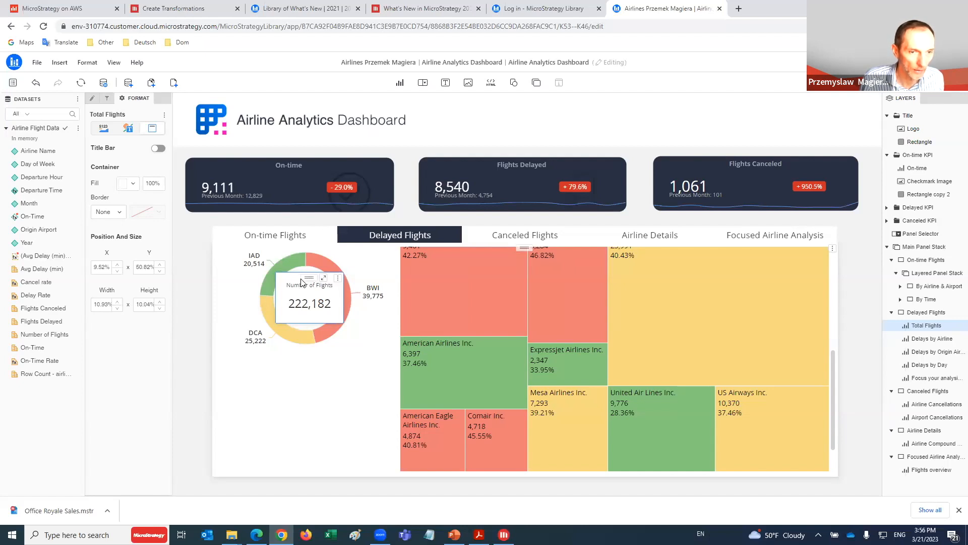
drag(301, 283, 298, 283)
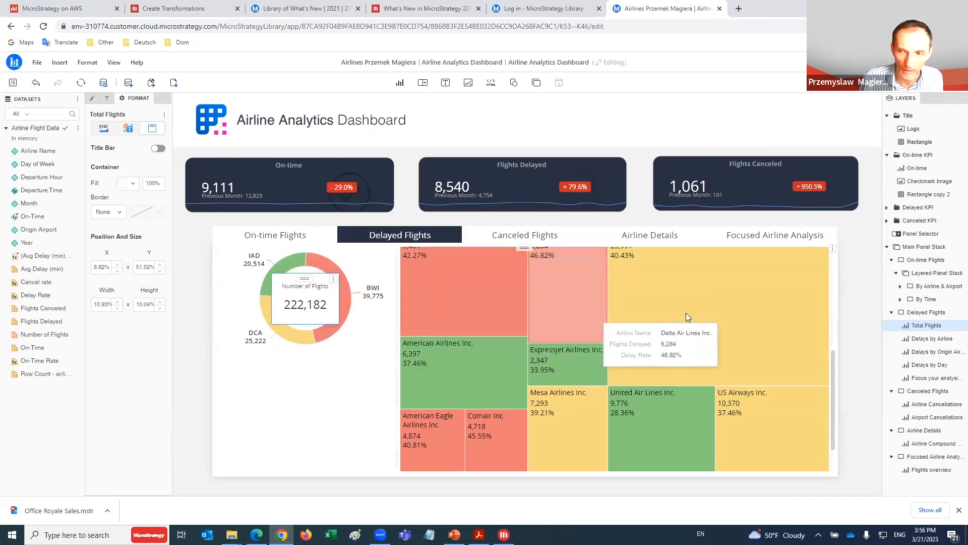
- Send the Total Flights layer to the back, then select the donut chart
right_click(931, 329)
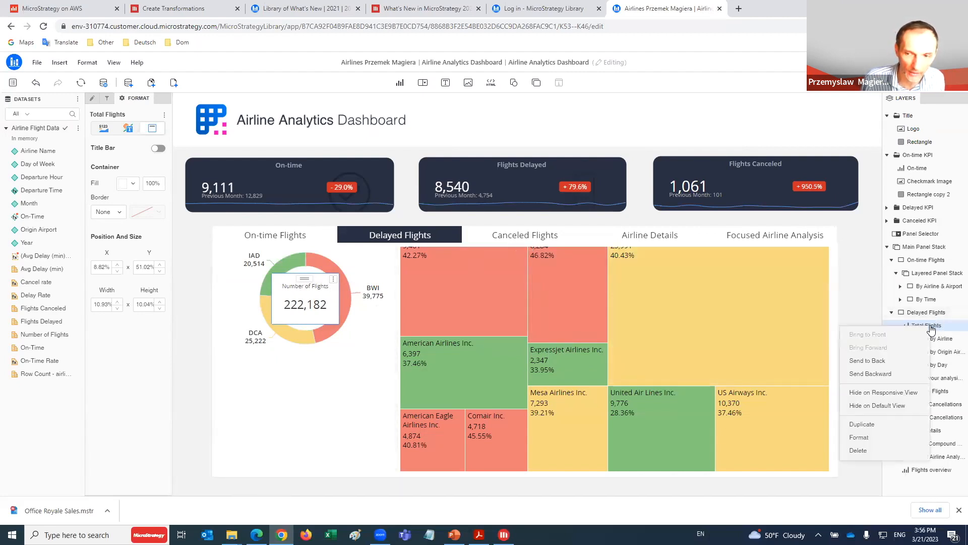
click(877, 361)
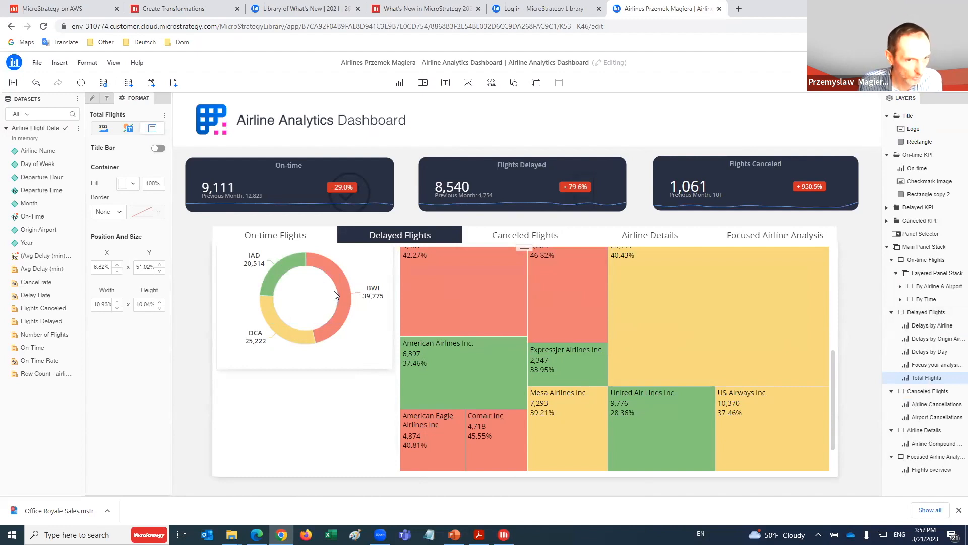
click(334, 291)
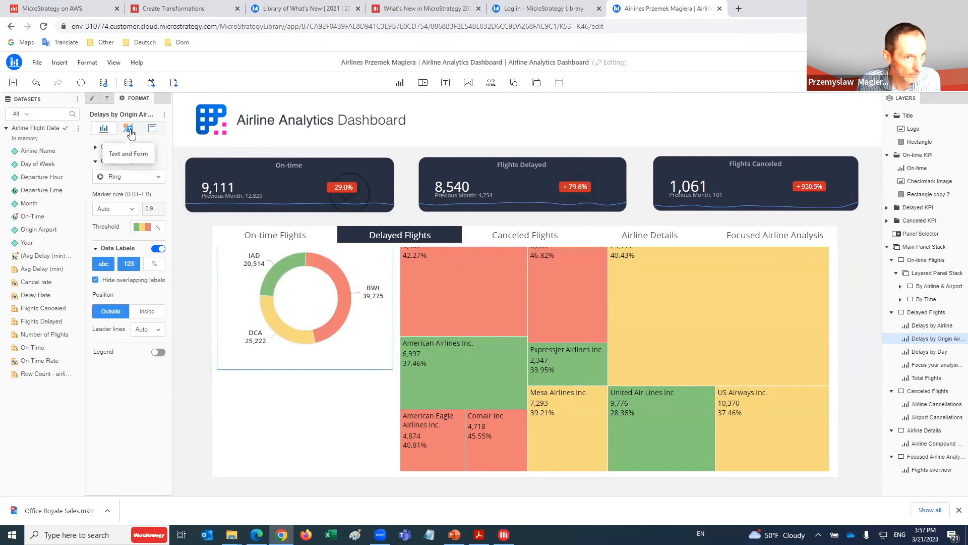
- Set the donut's Container Fill to No Fill so 222,182 shows, then deselect it
click(153, 129)
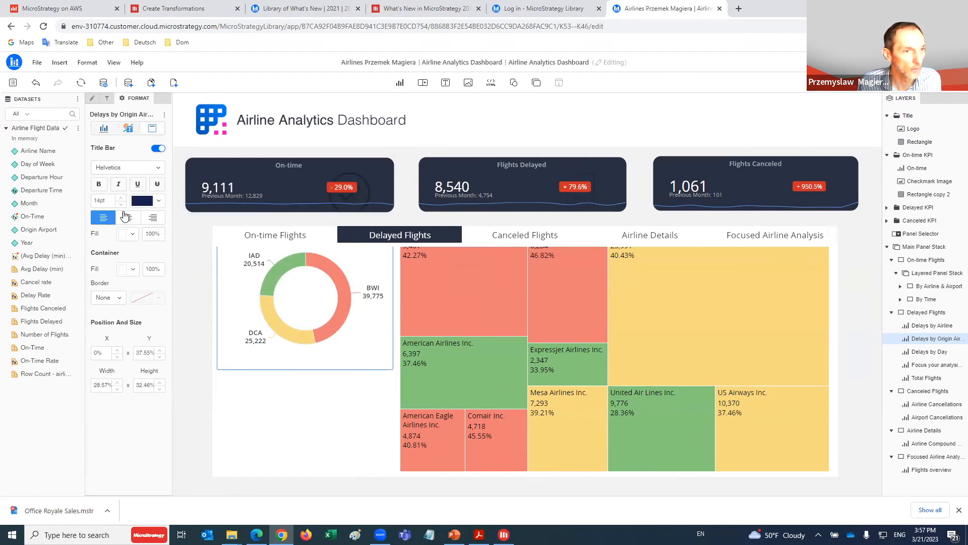
click(133, 271)
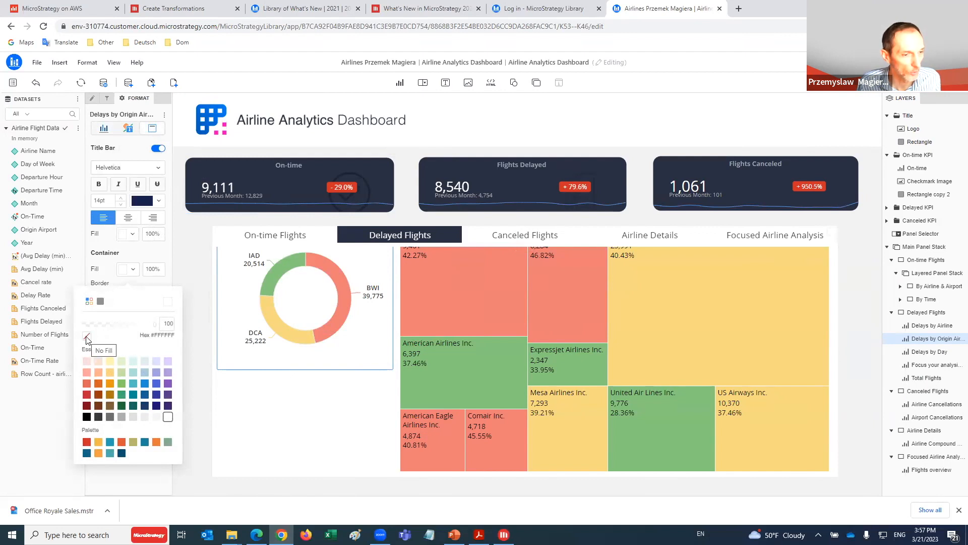
click(87, 340)
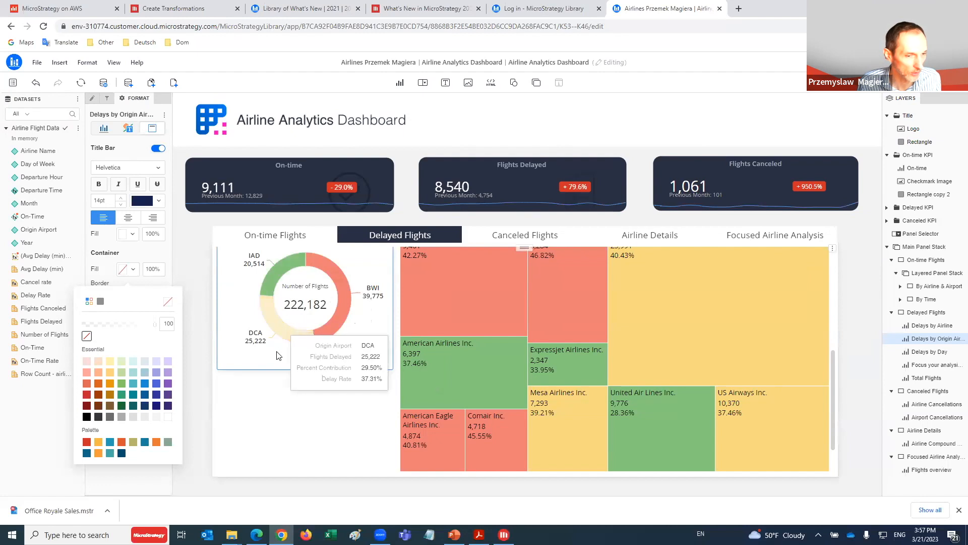
click(215, 392)
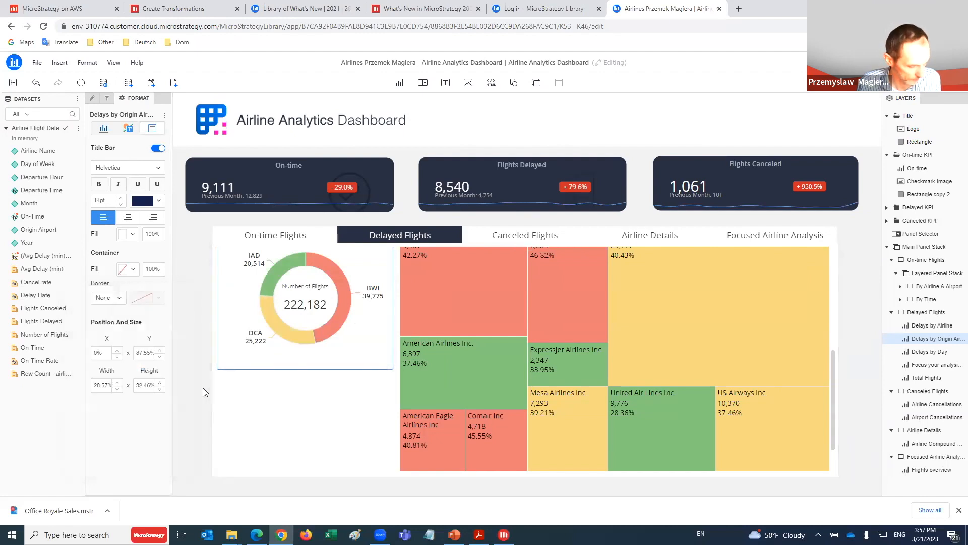
click(217, 392)
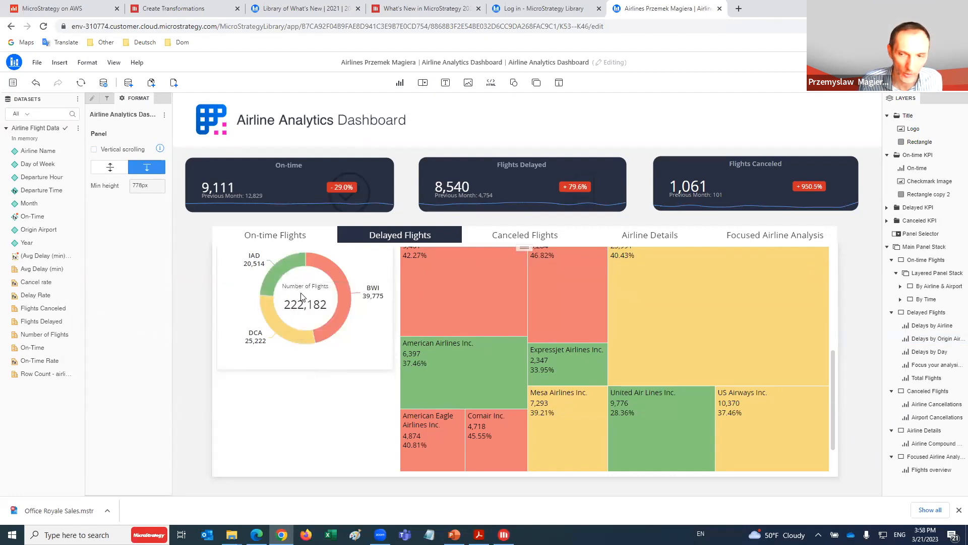
mouse_move(308, 349)
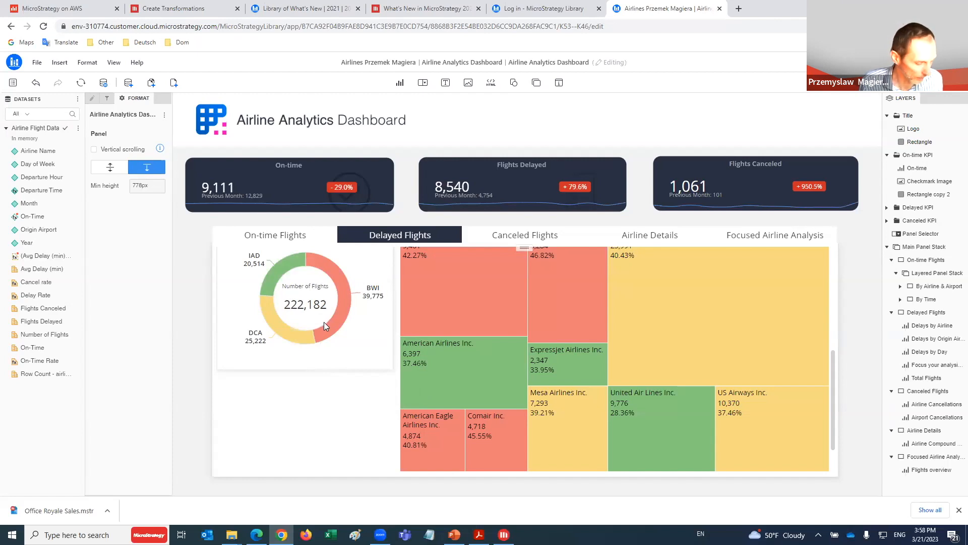
mouse_move(318, 332)
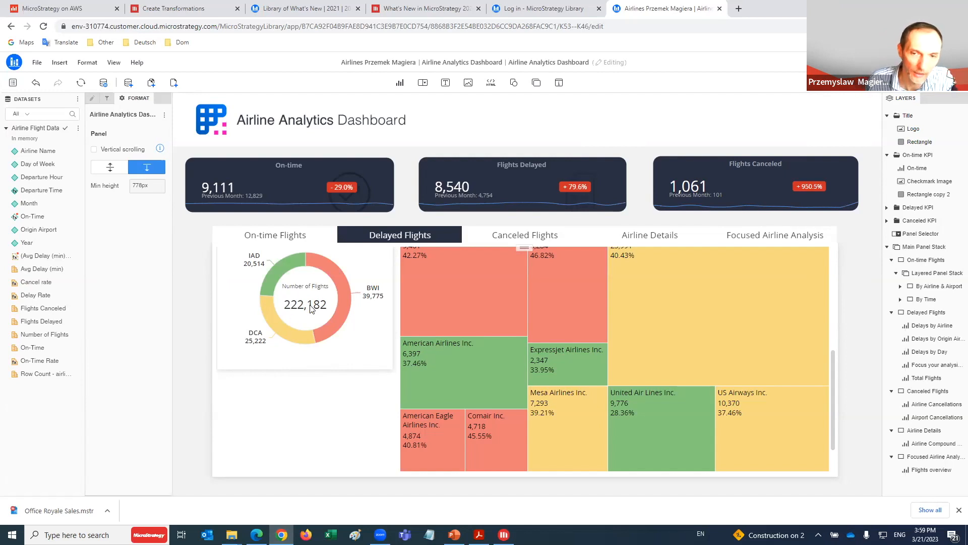
- Scroll through the Delayed Flights panel to check the donut and Delays by Airline treemap
scroll(578, 292, up, 2)
scroll(590, 288, up, 3)
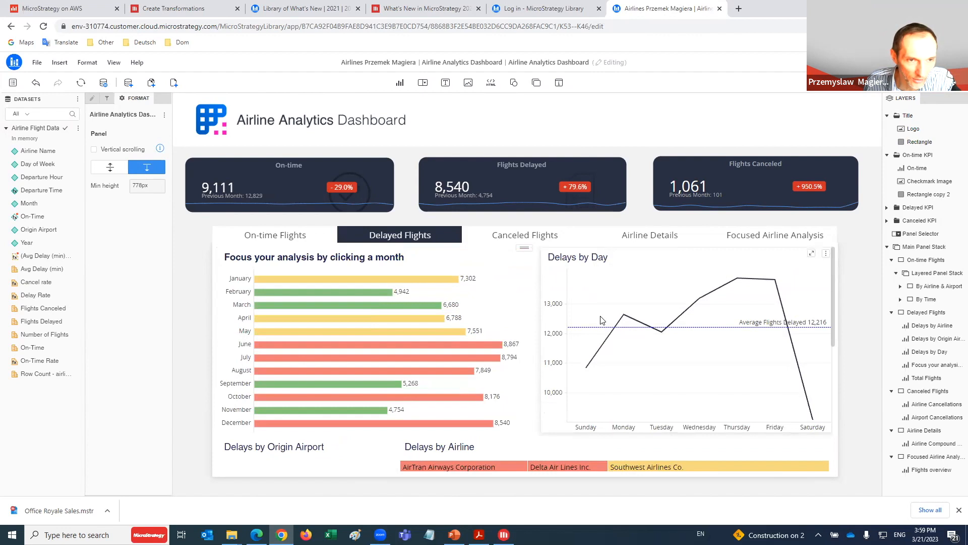
scroll(603, 321, down, 4)
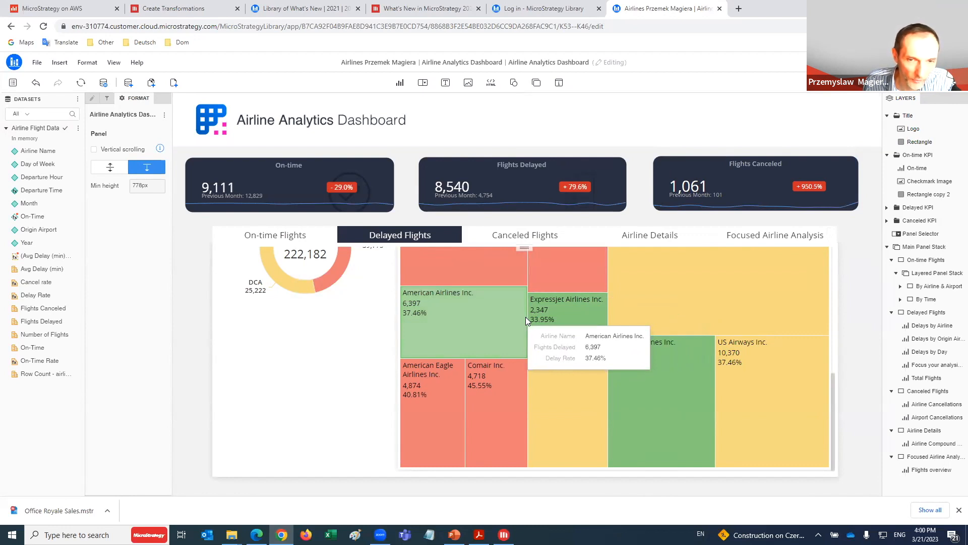
scroll(520, 315, up, 3)
scroll(528, 315, up, 1)
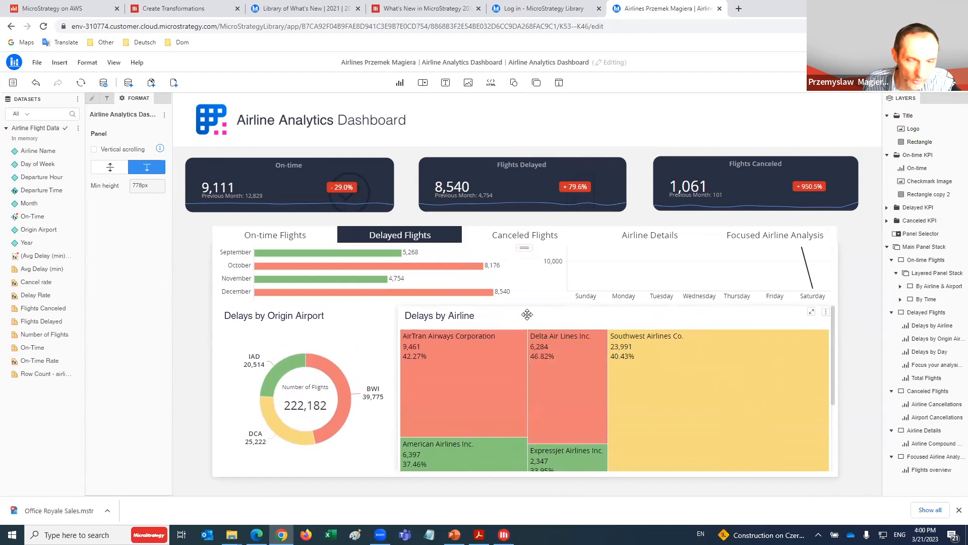